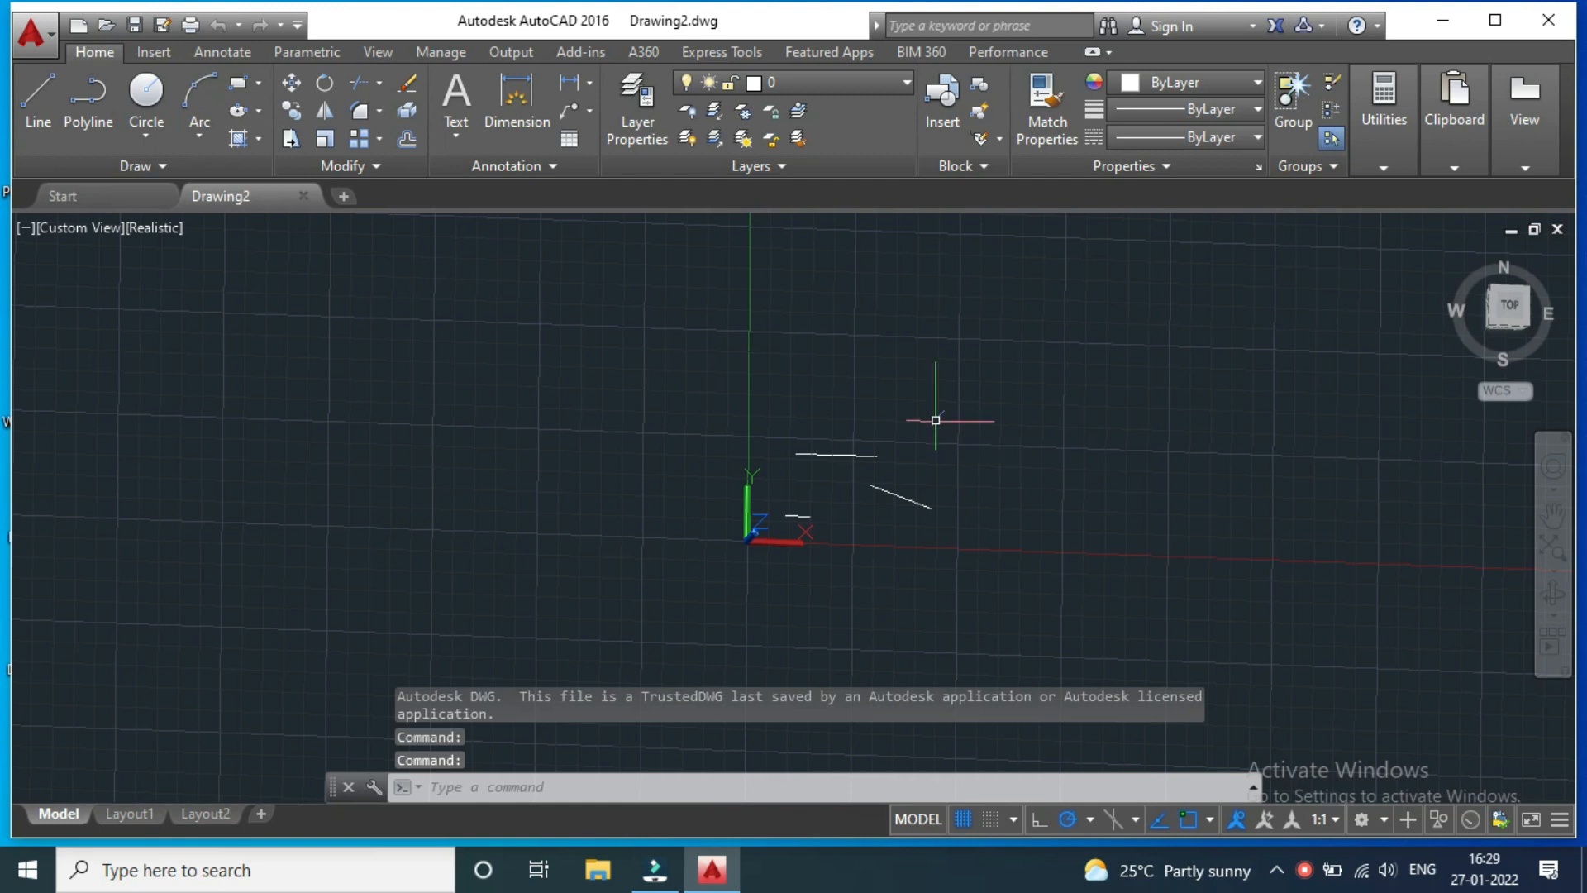
pyautogui.scroll(3, 936, 420)
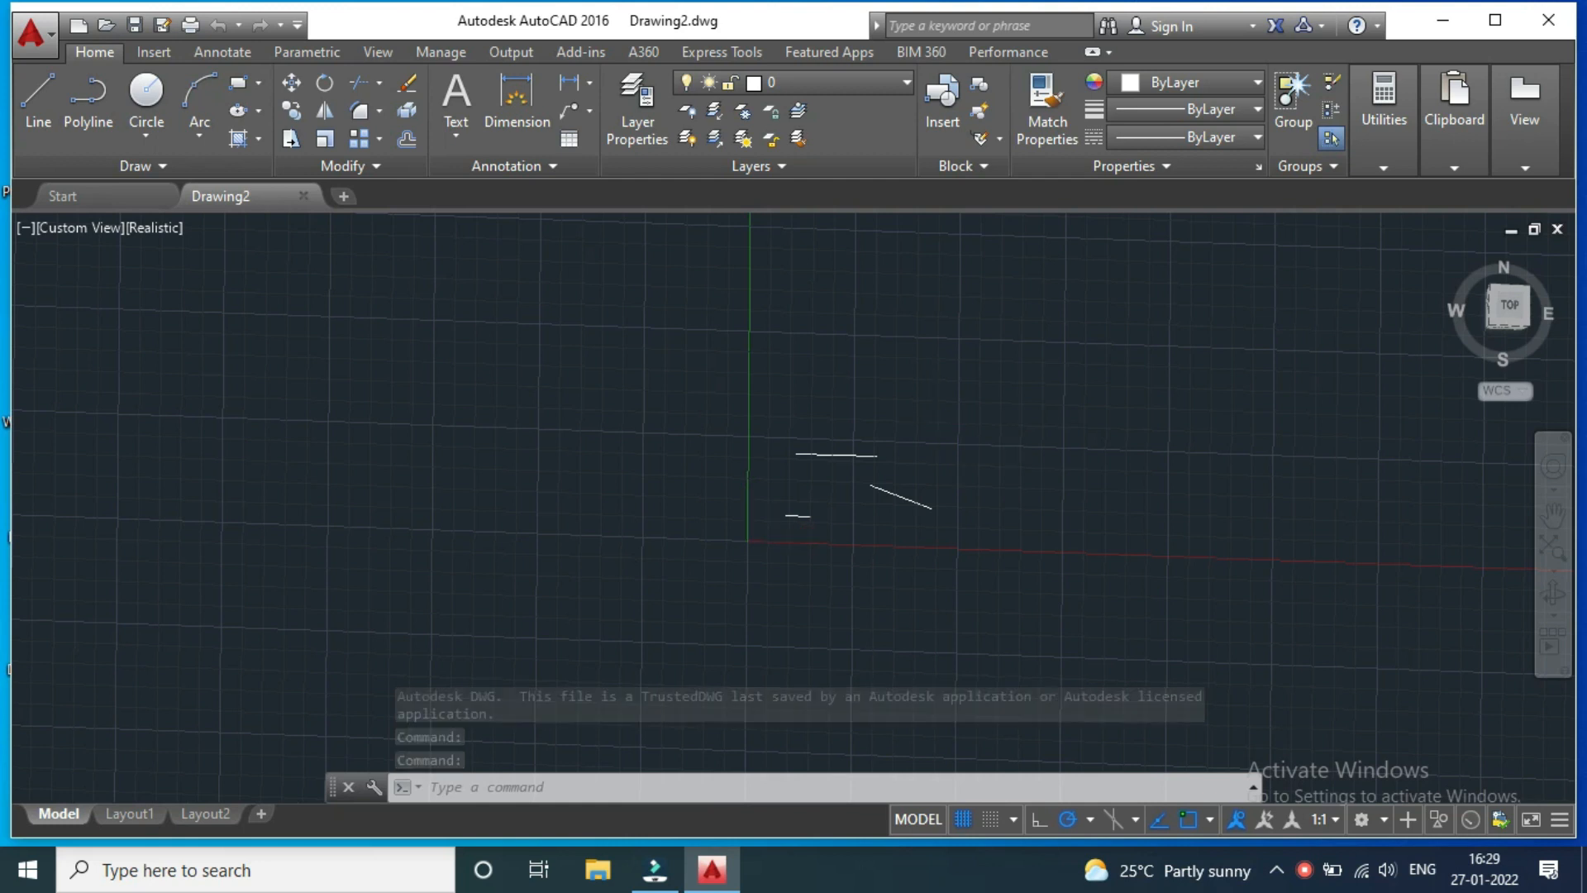
pyautogui.scroll(-2, 936, 419)
pyautogui.scroll(3, 970, 491)
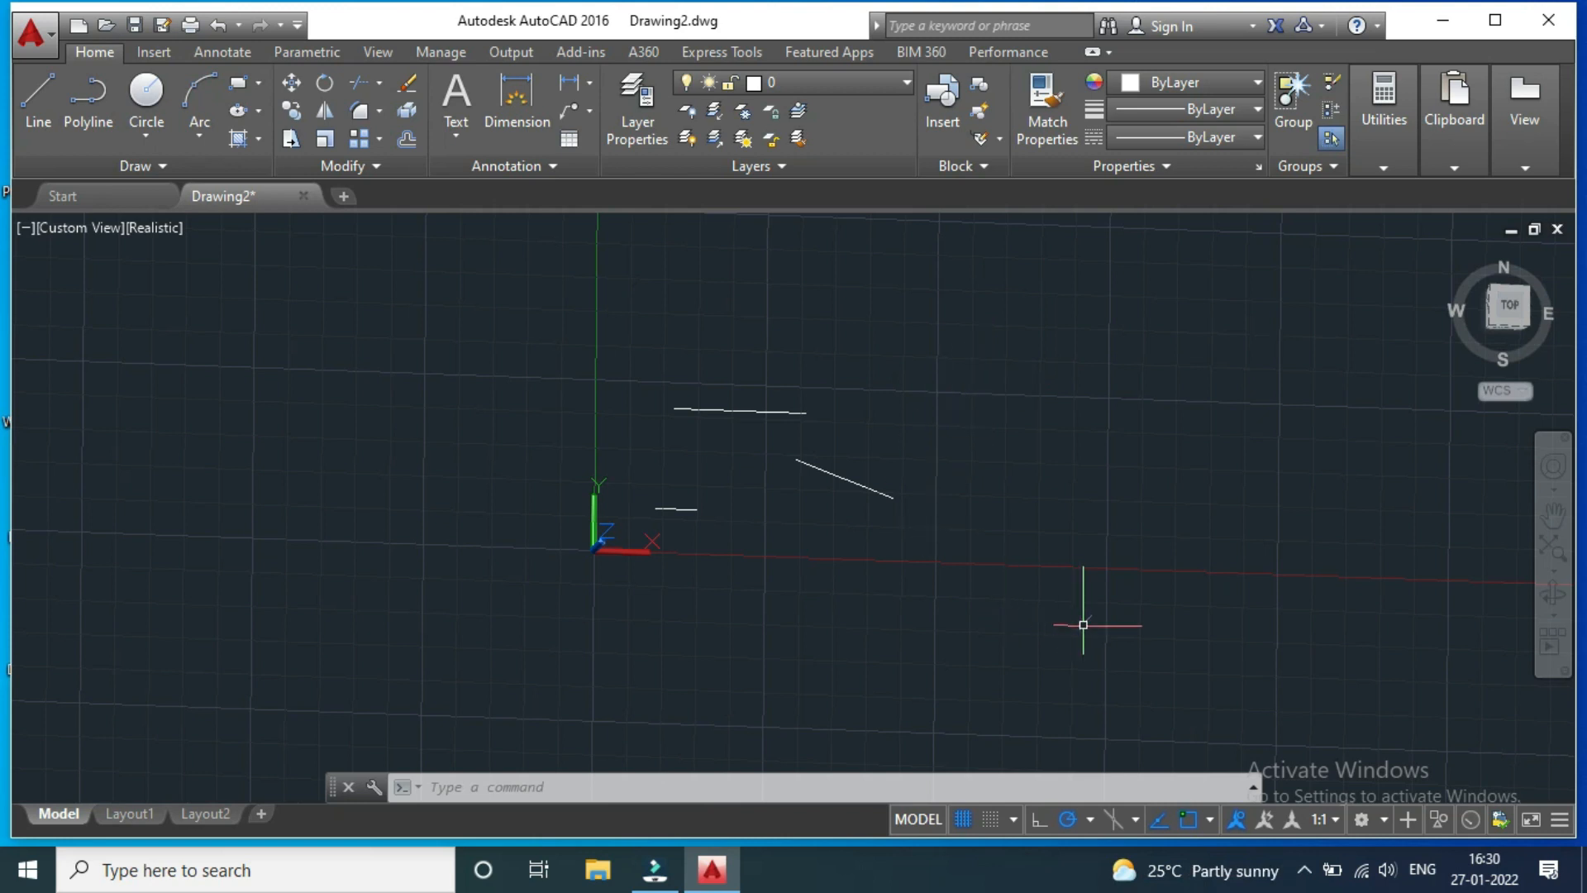
pyautogui.scroll(2, 727, 419)
pyautogui.scroll(-2, 726, 415)
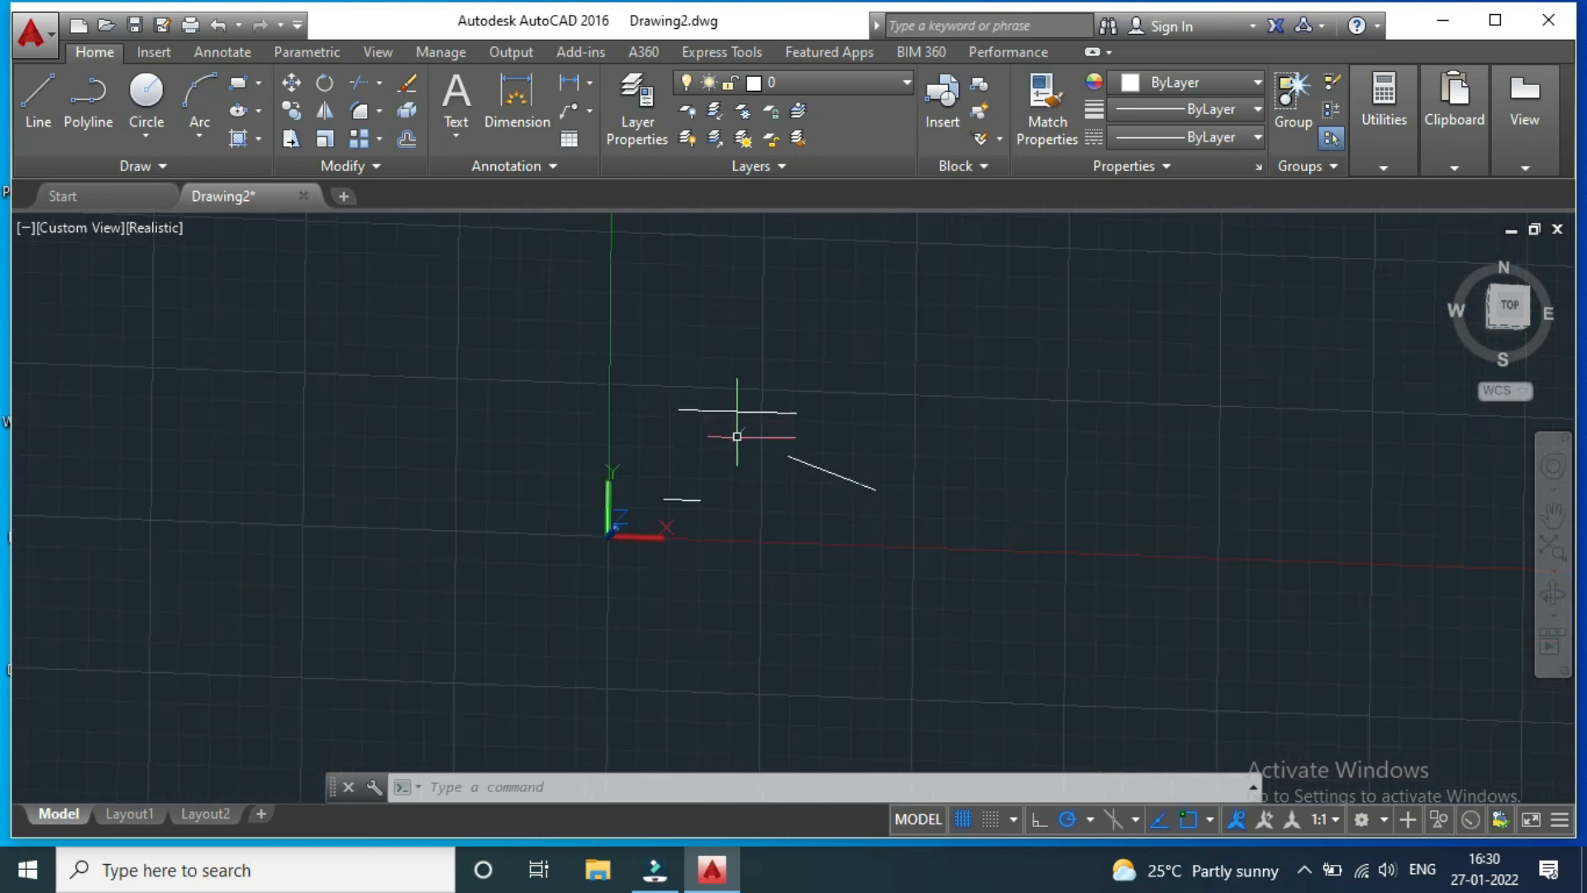
pyautogui.scroll(-2, 836, 521)
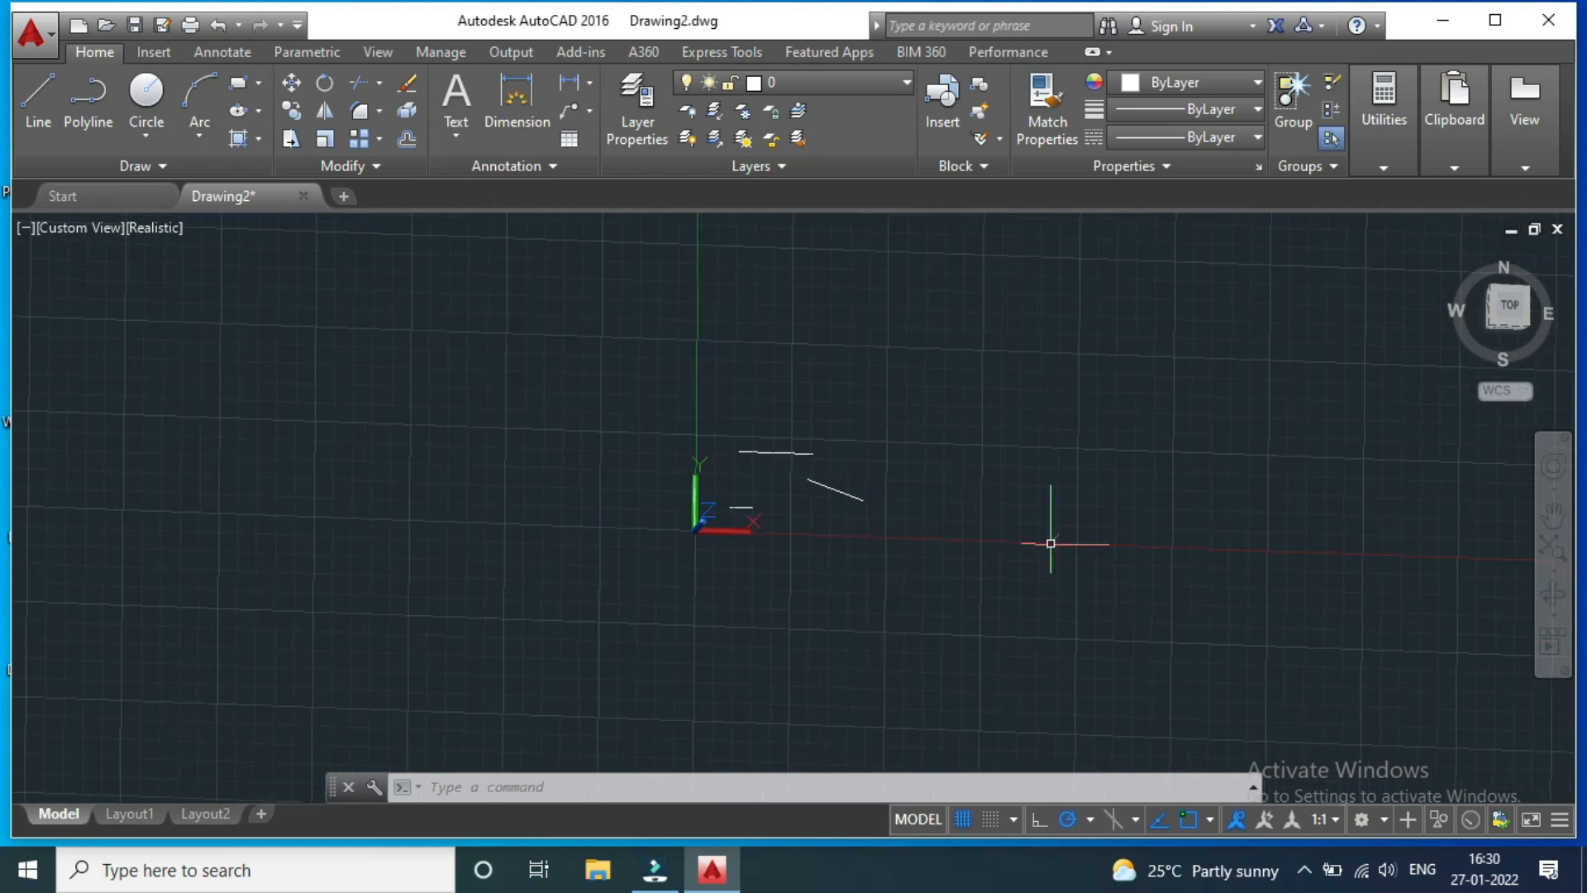
# Switch the drawing to the Top view
pyautogui.click(1518, 304)
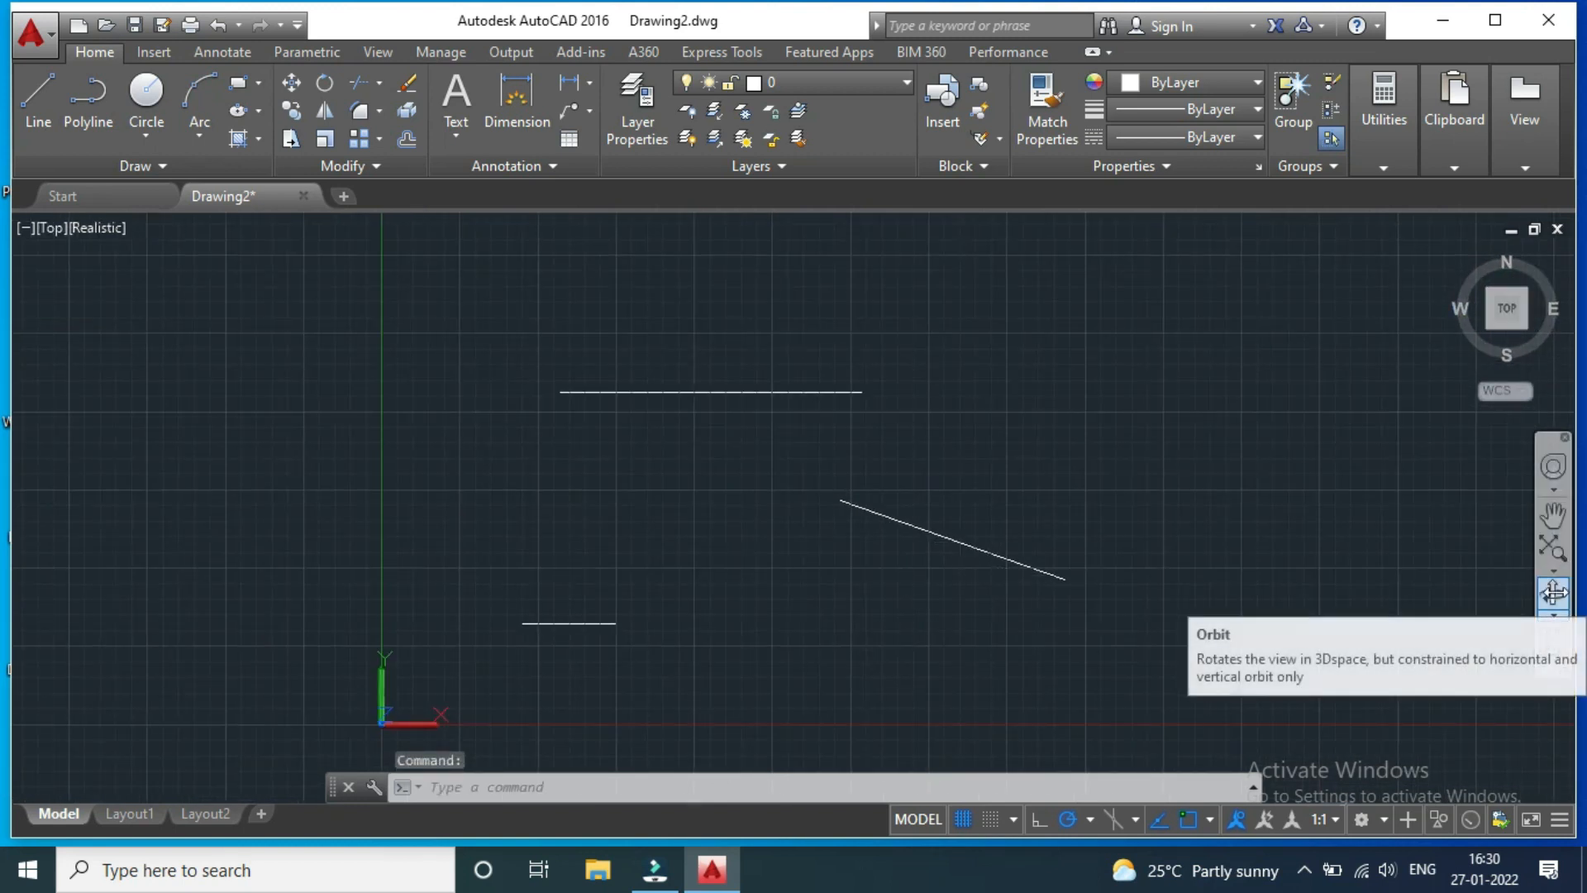
pyautogui.click(1553, 593)
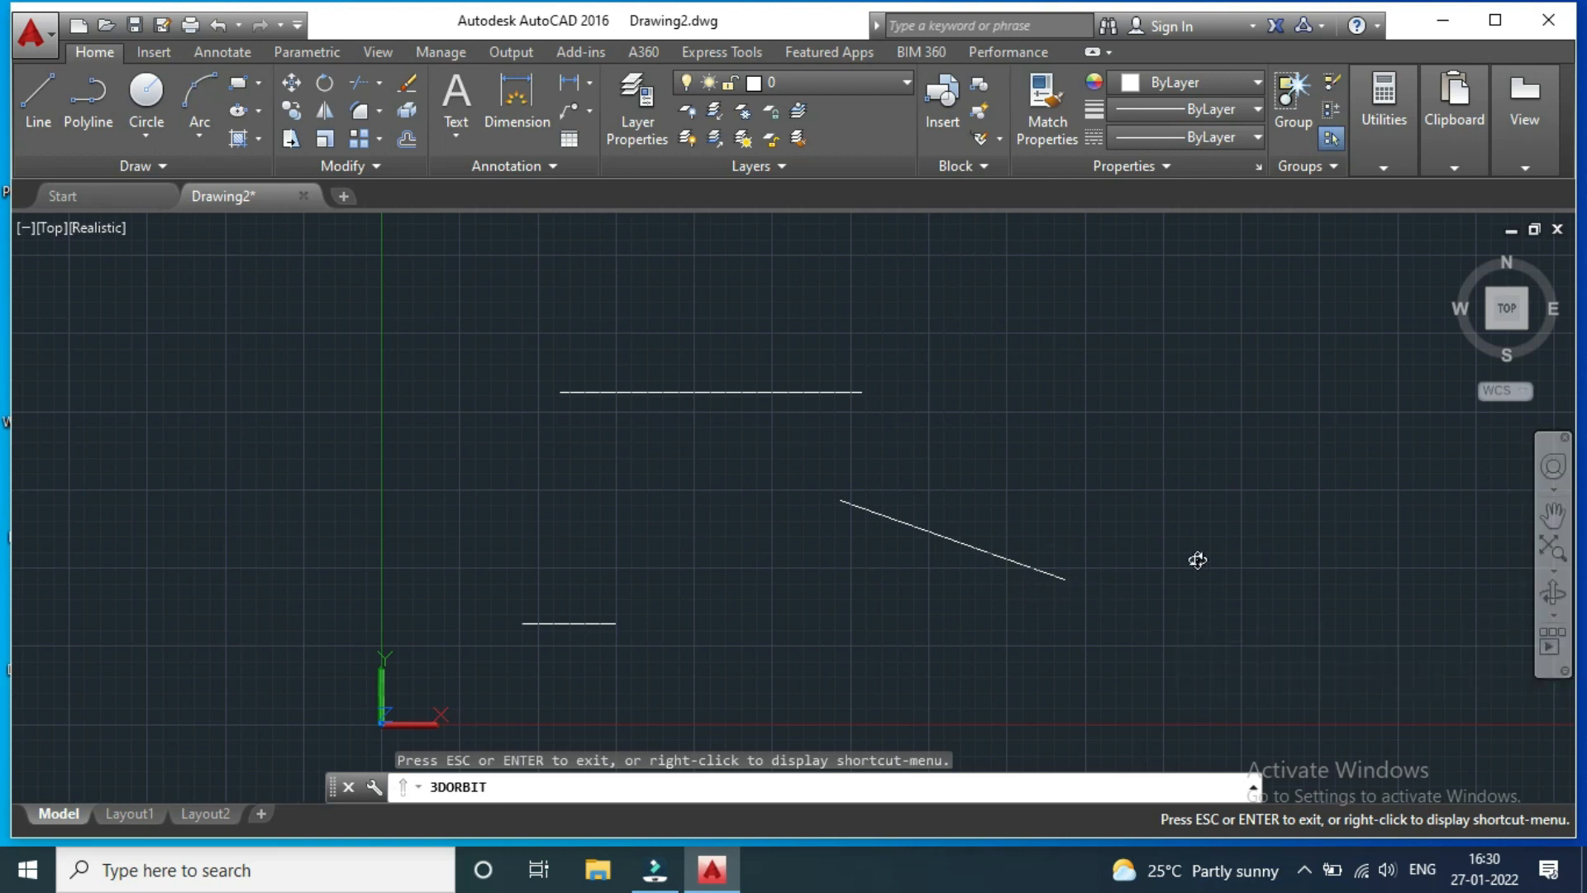
pyautogui.press('Escape')
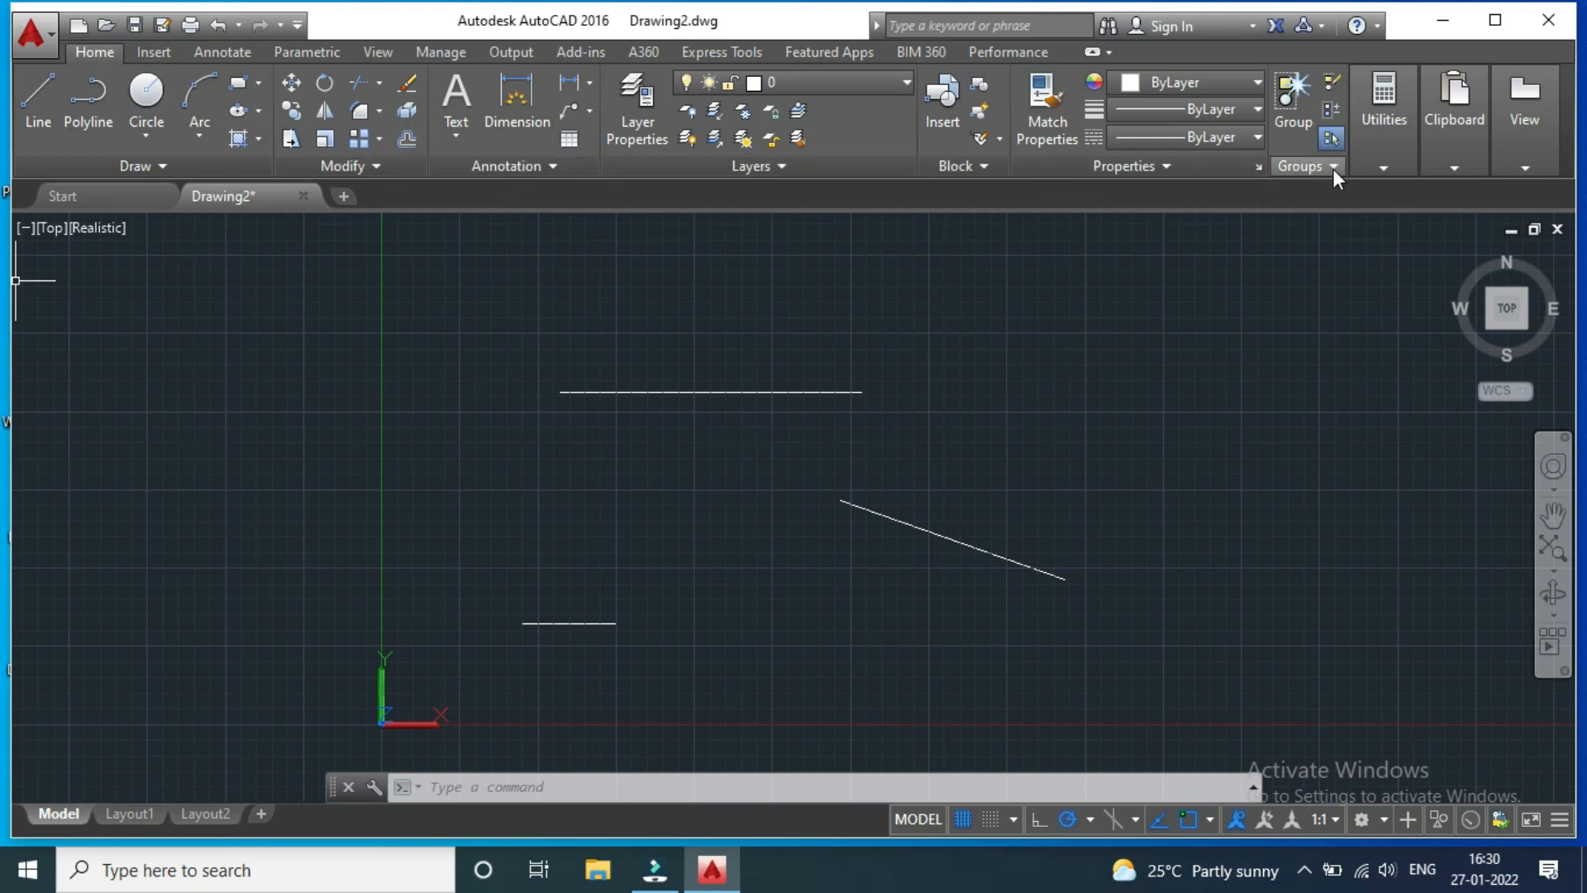
pyautogui.scroll(1, 707, 506)
pyautogui.scroll(-3, 876, 537)
pyautogui.scroll(2, 1001, 578)
pyautogui.scroll(-1, 1025, 546)
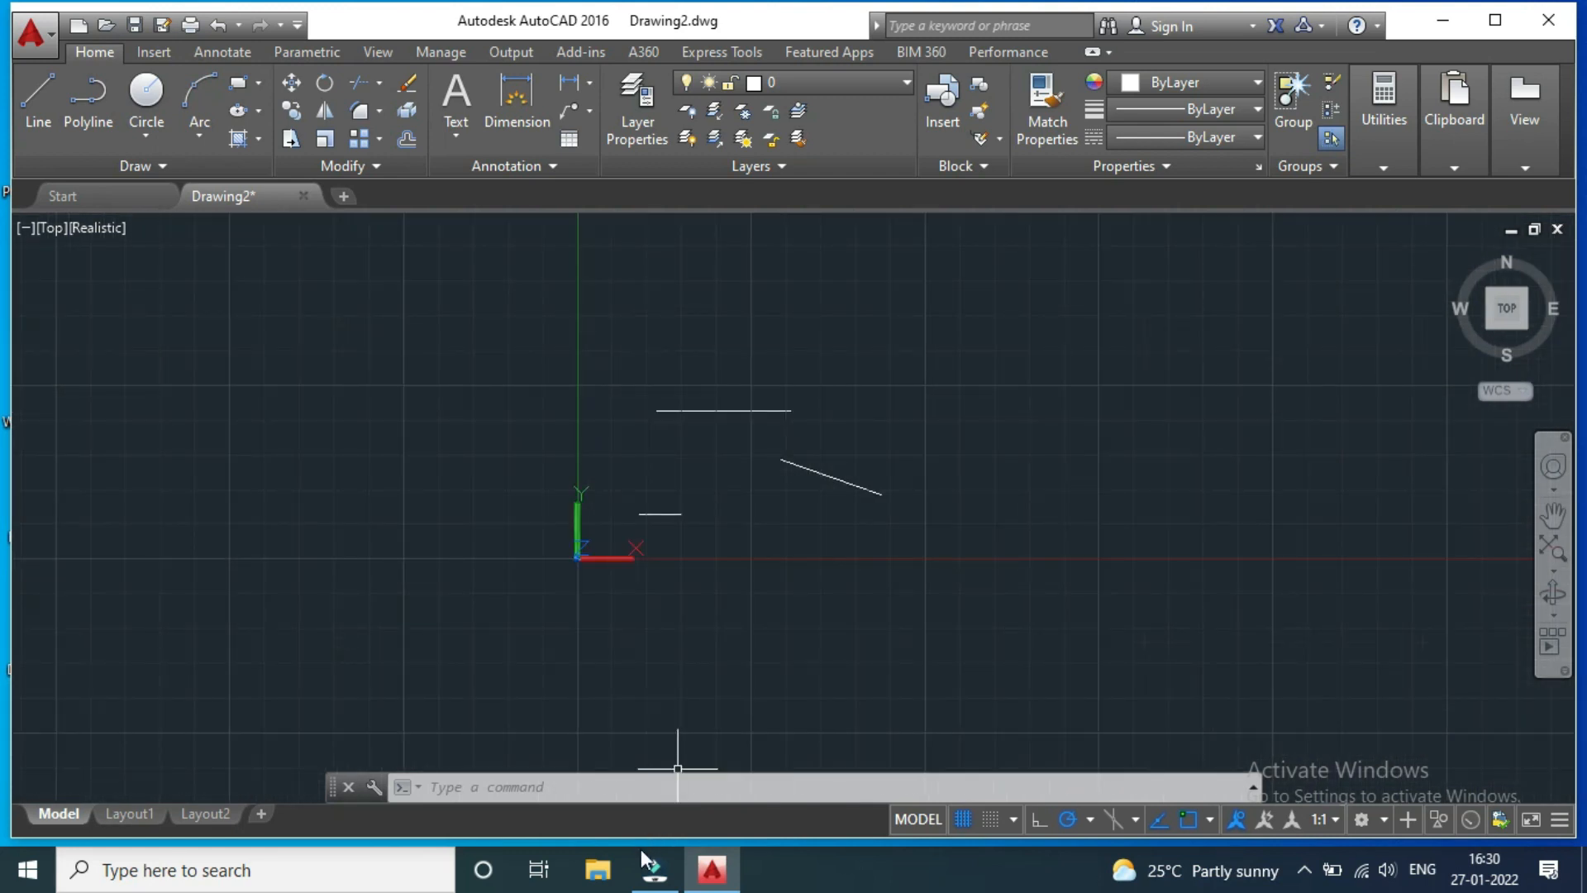
pyautogui.scroll(-1, 962, 422)
pyautogui.scroll(1, 1137, 418)
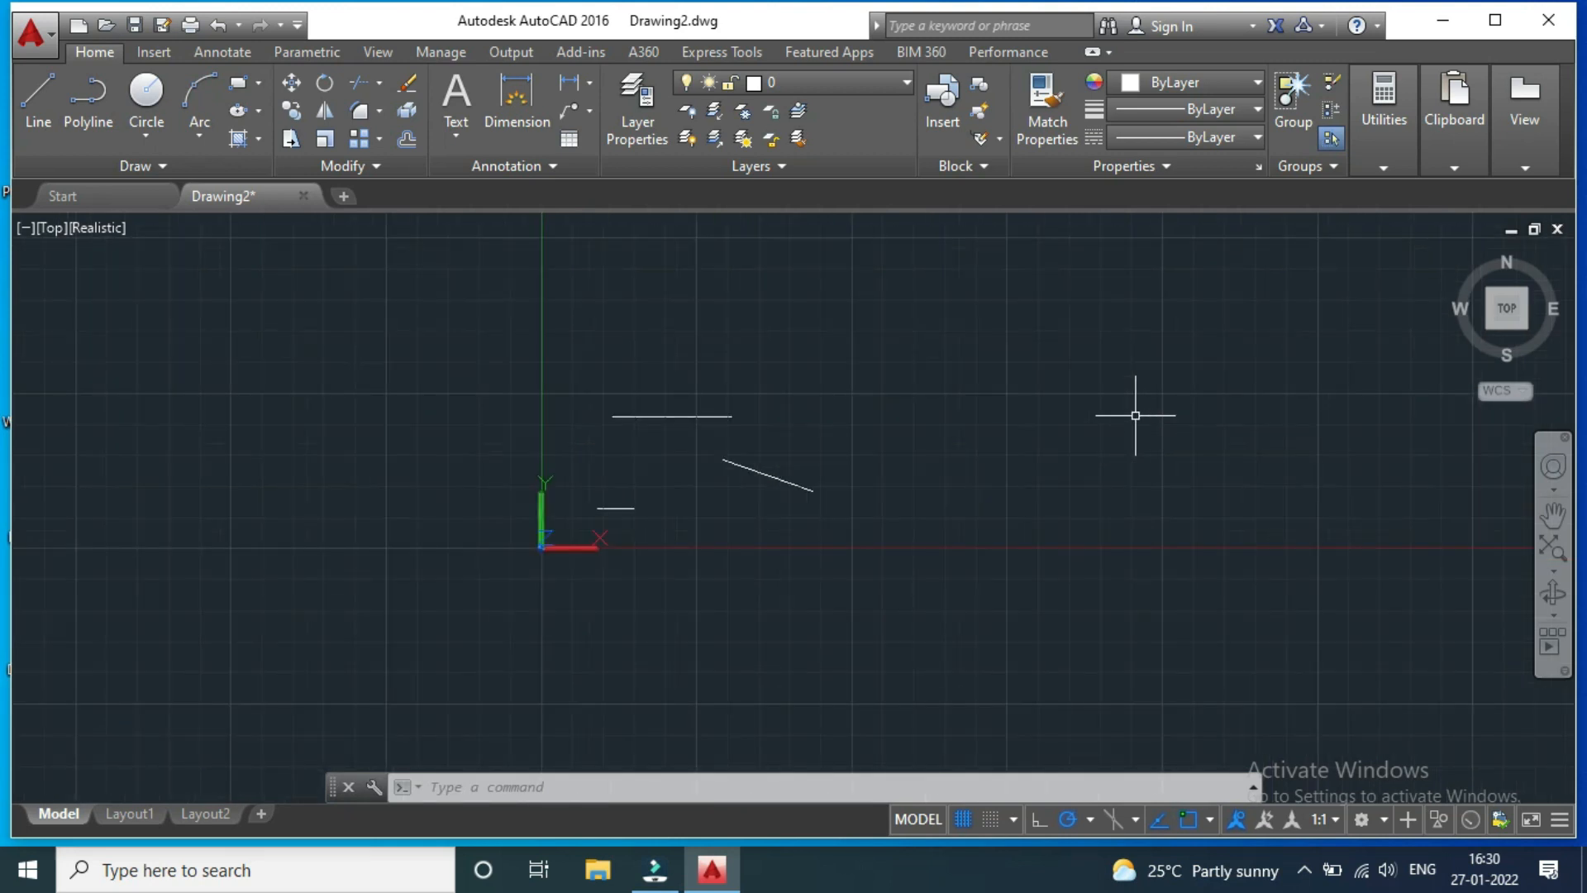
pyautogui.scroll(1, 942, 377)
pyautogui.scroll(-1, 848, 357)
pyautogui.scroll(1, 951, 409)
pyautogui.scroll(-1, 901, 397)
pyautogui.scroll(1, 816, 351)
pyautogui.scroll(1, 1028, 358)
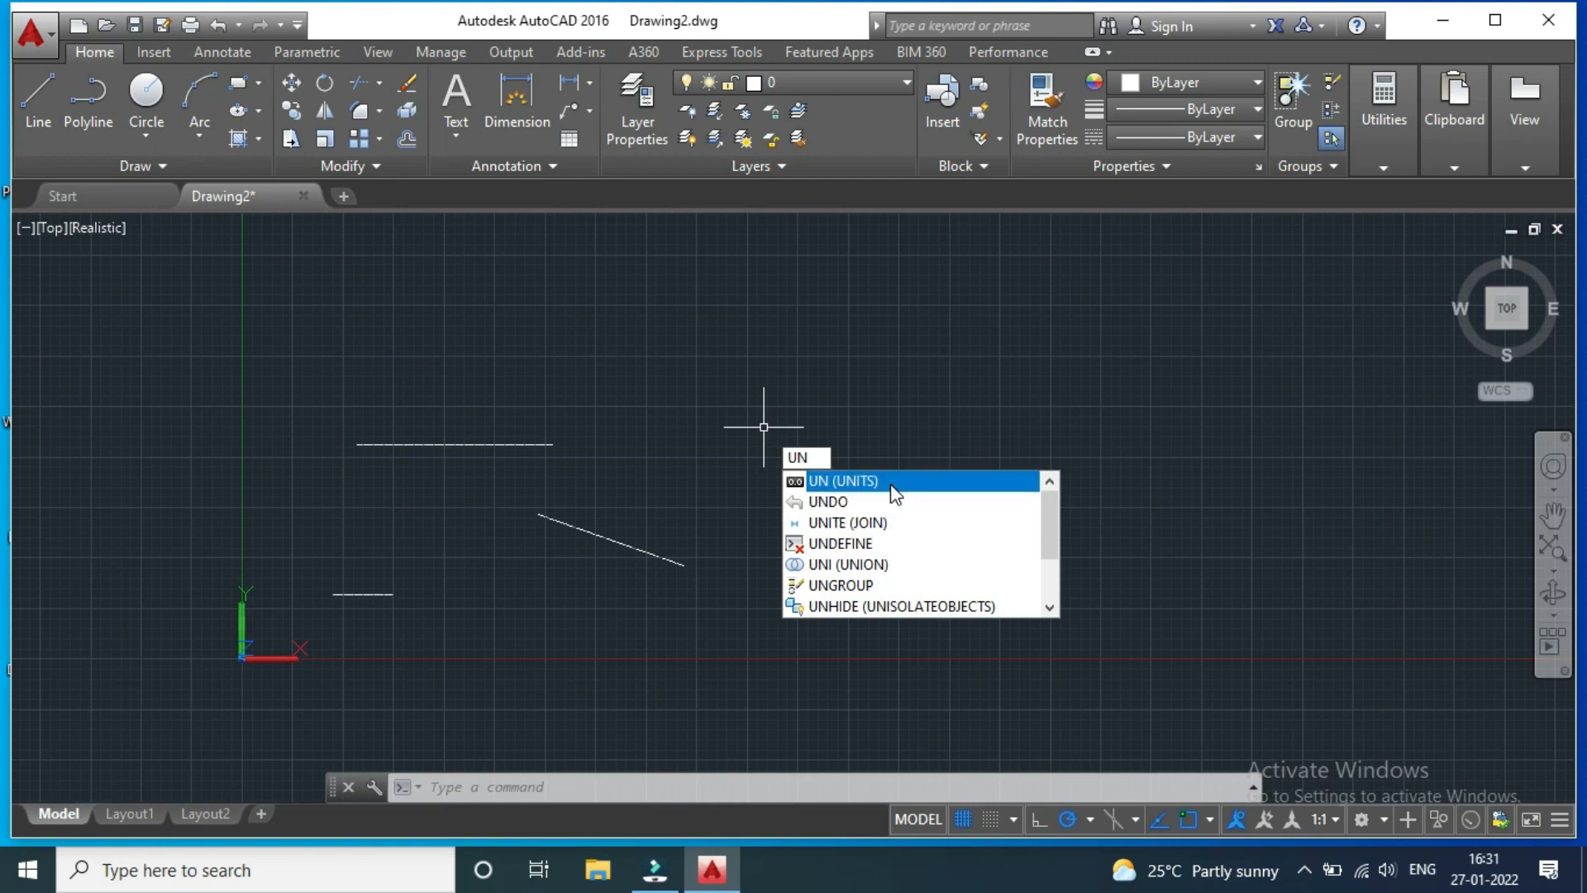
# Open the drawing units settings and set the length type to Engineering with a precision of 0'-0"
pyautogui.click(890, 482)
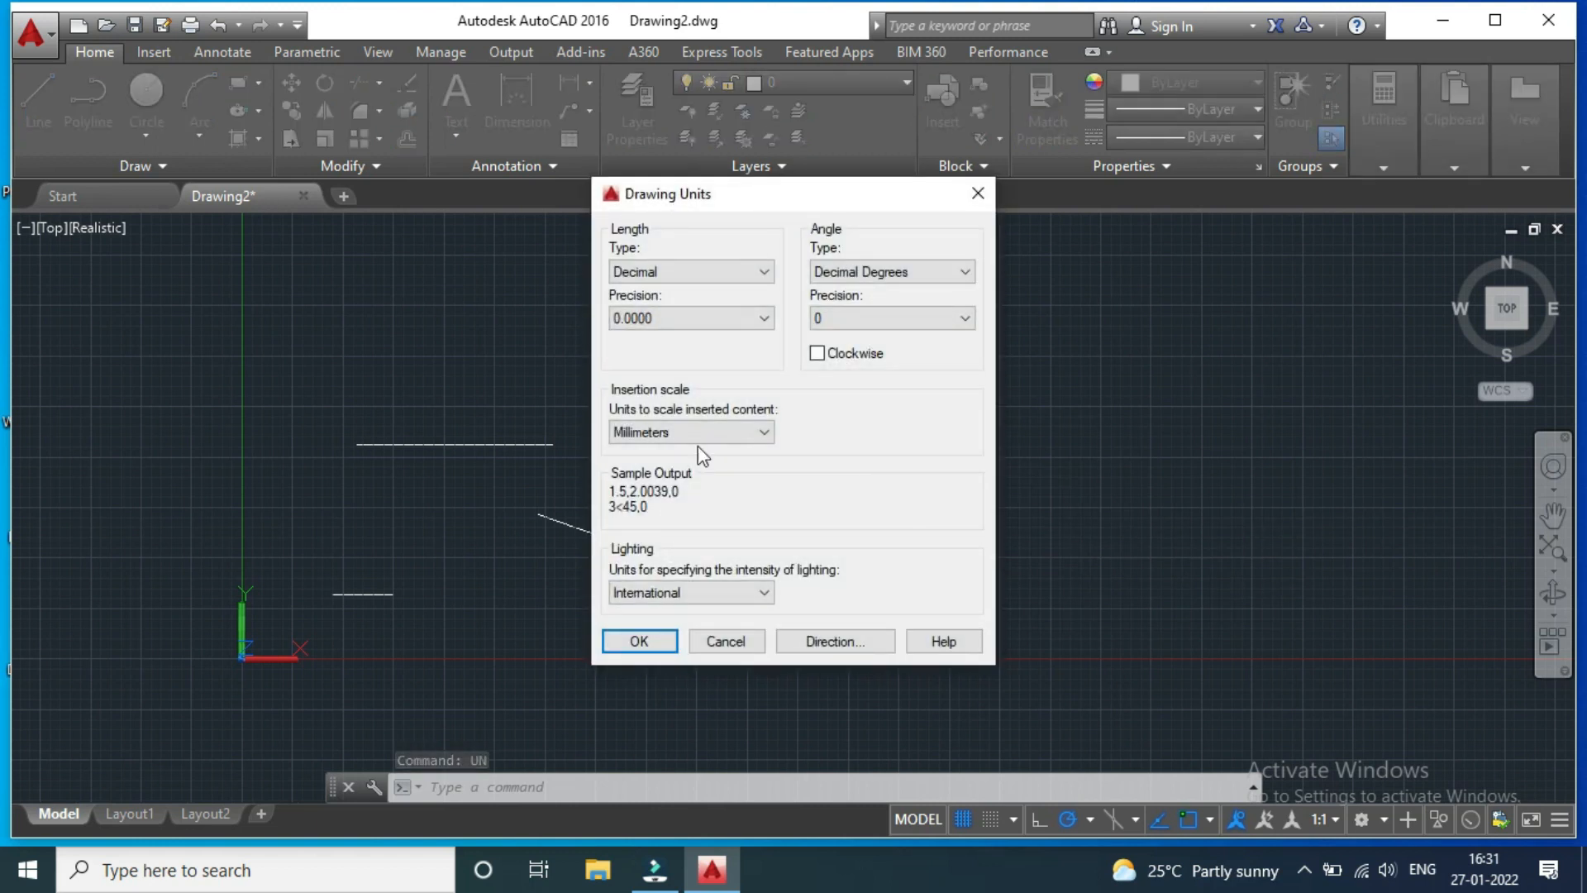
pyautogui.click(725, 272)
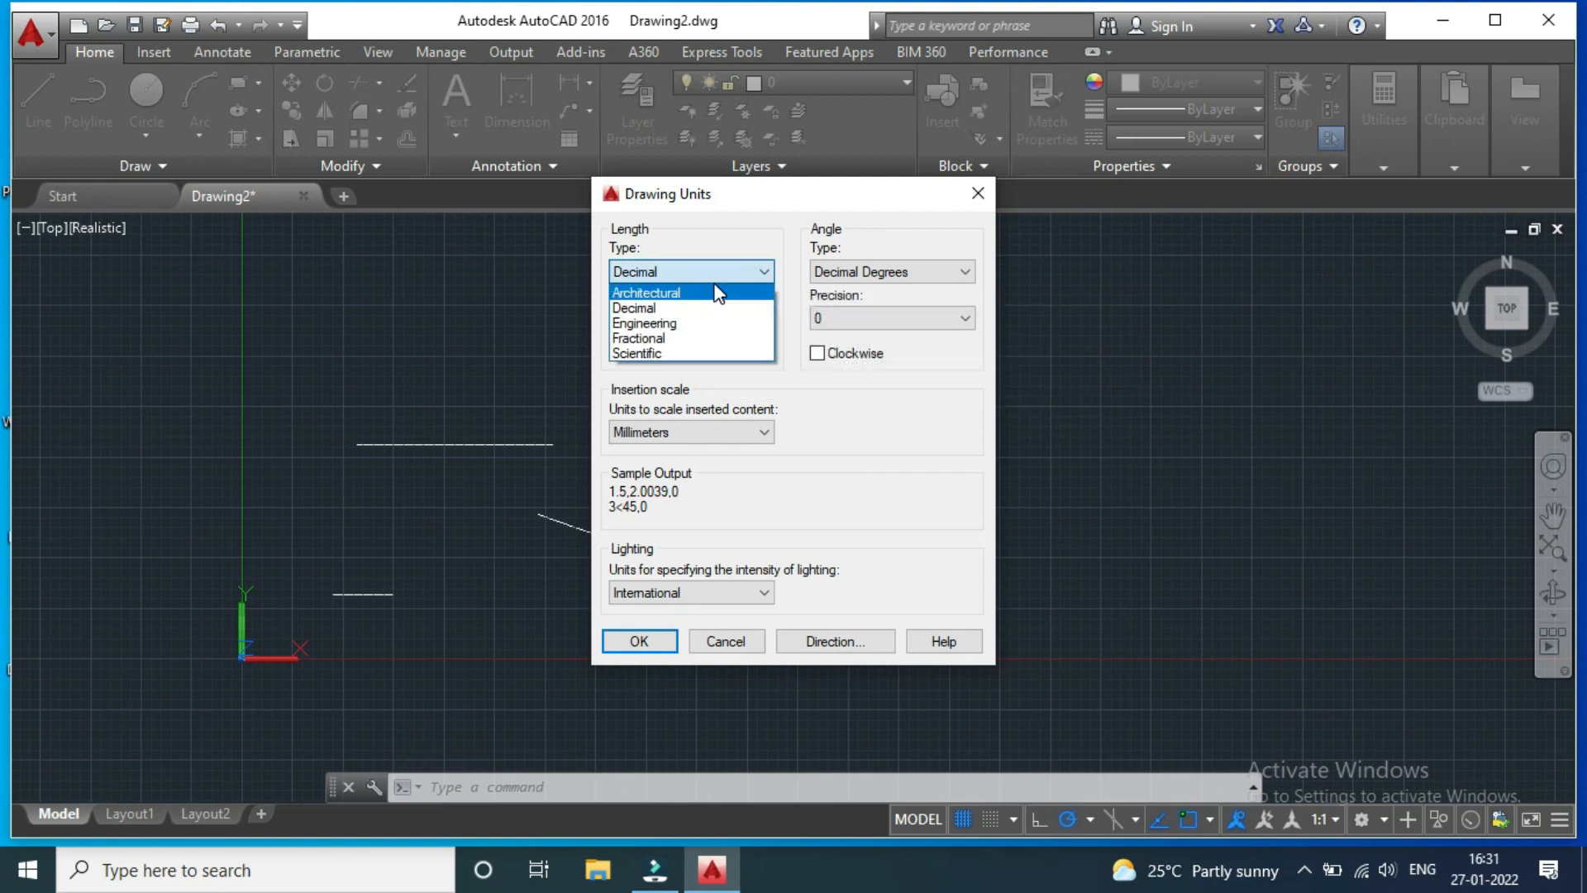
pyautogui.click(672, 311)
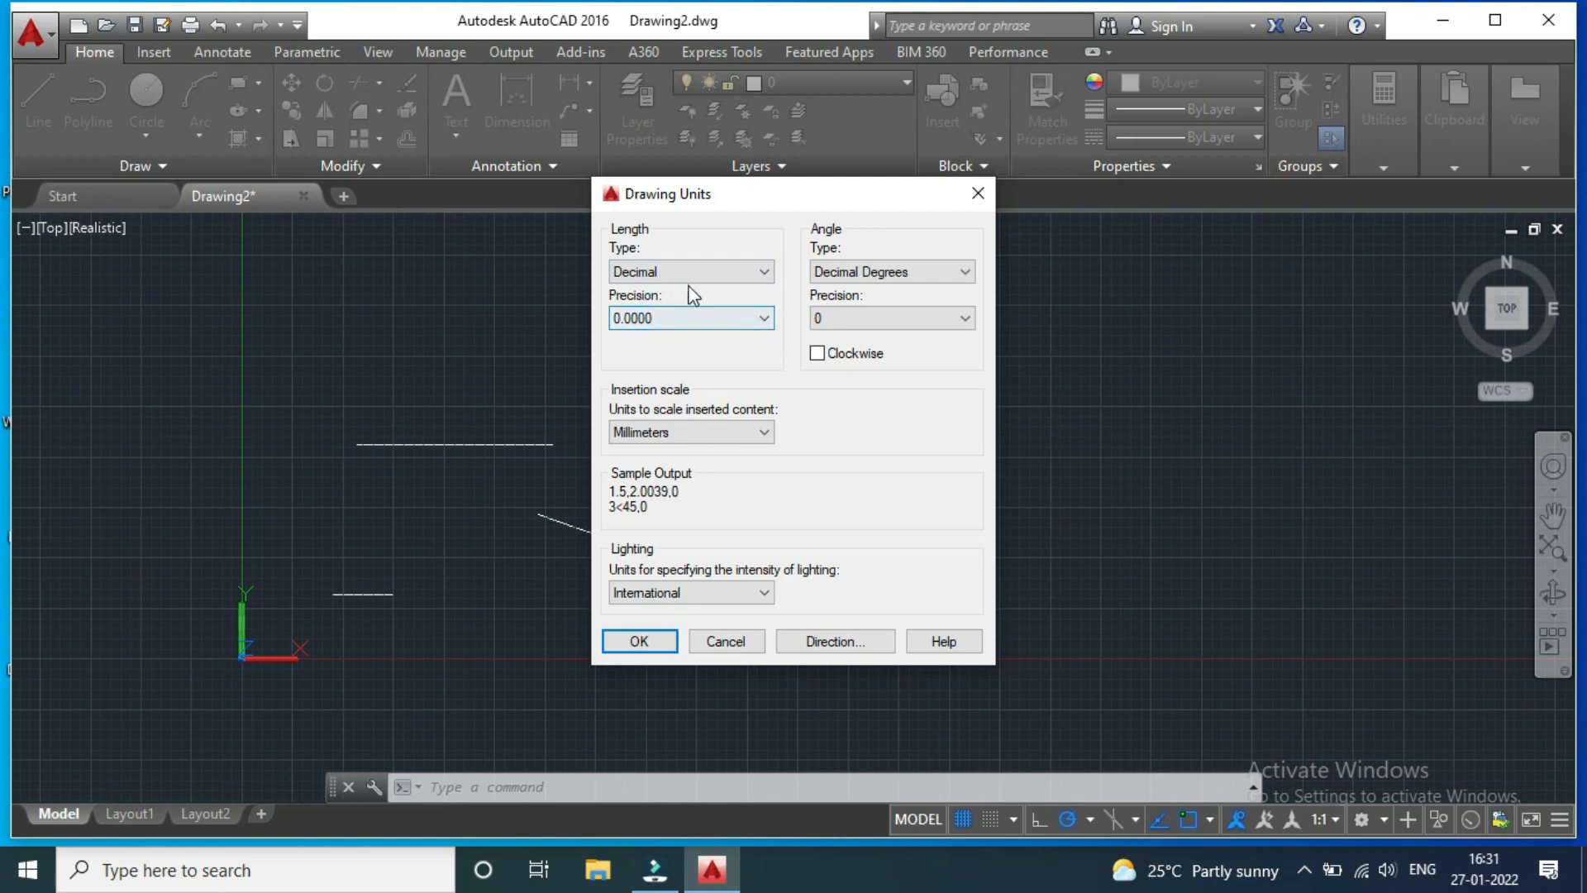
pyautogui.click(707, 266)
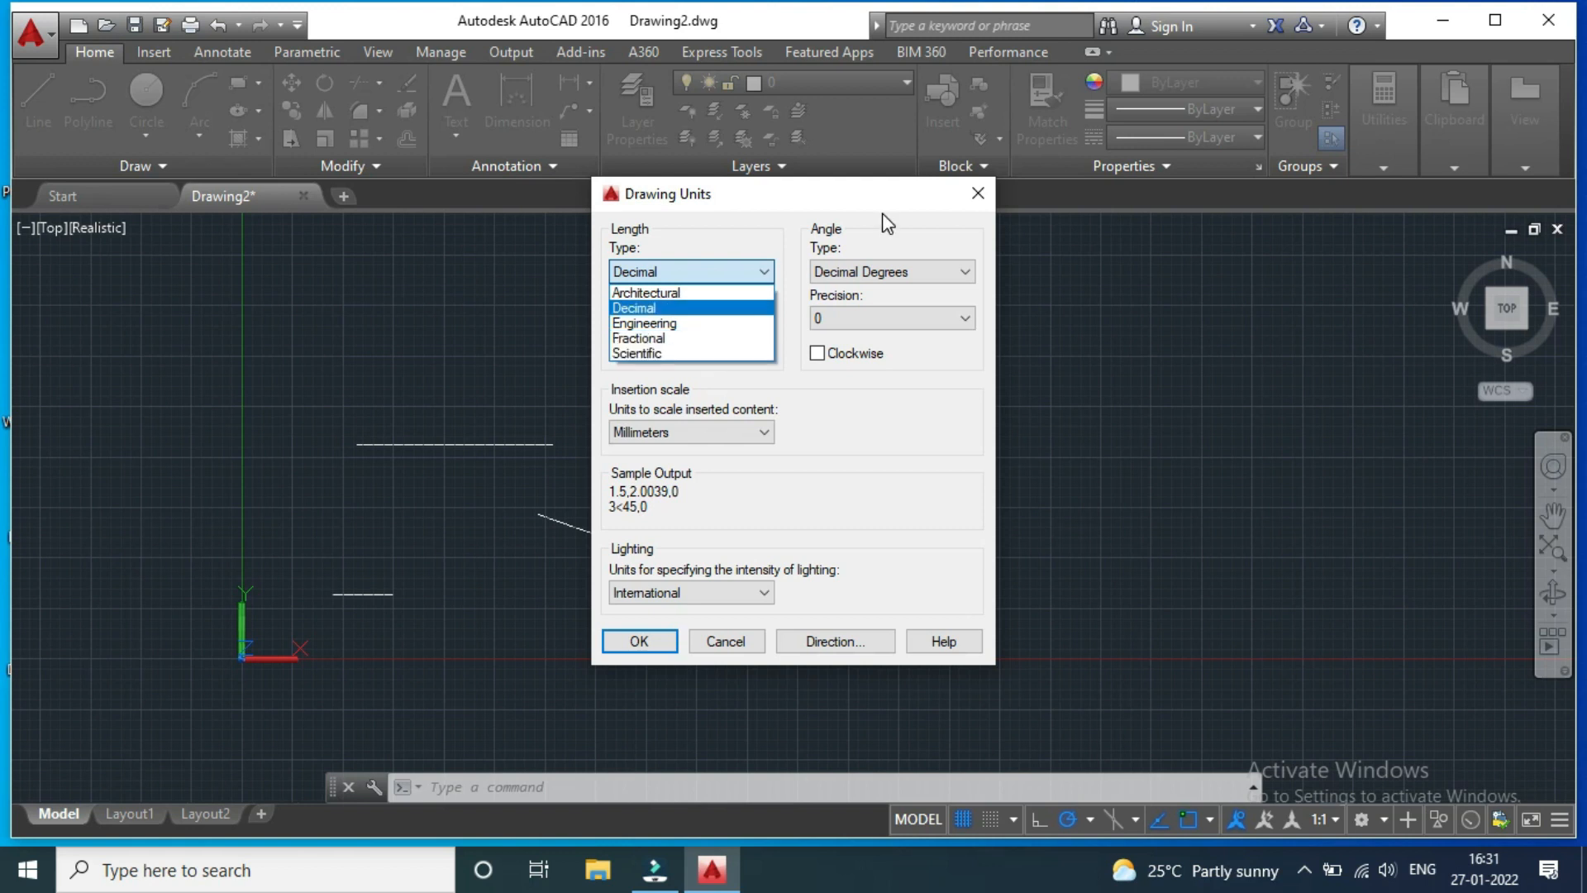
pyautogui.click(756, 271)
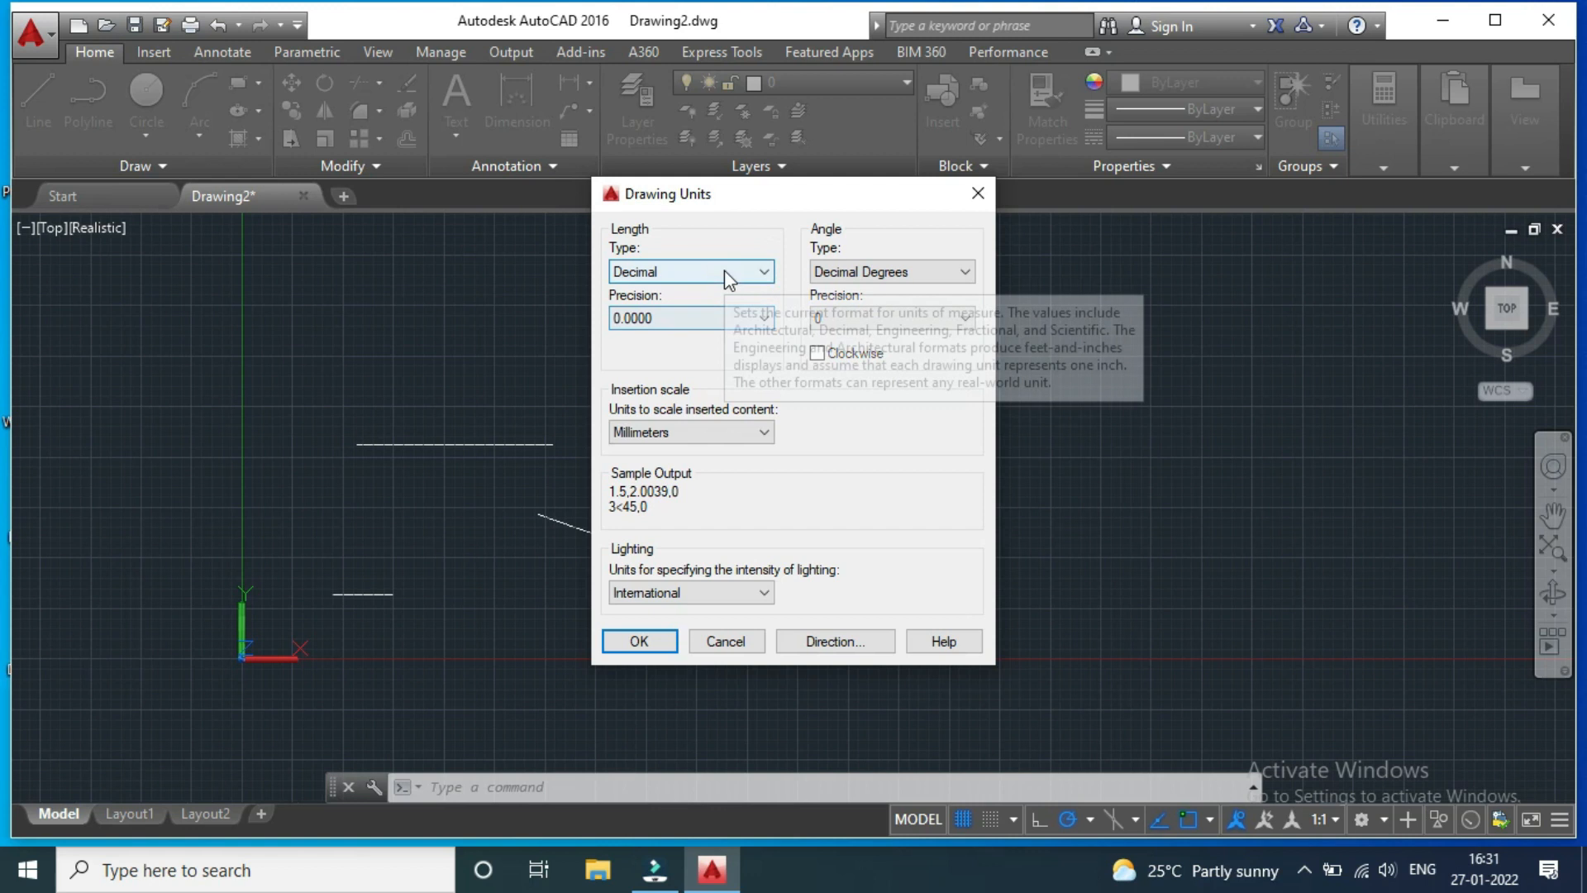
pyautogui.click(725, 272)
pyautogui.click(661, 324)
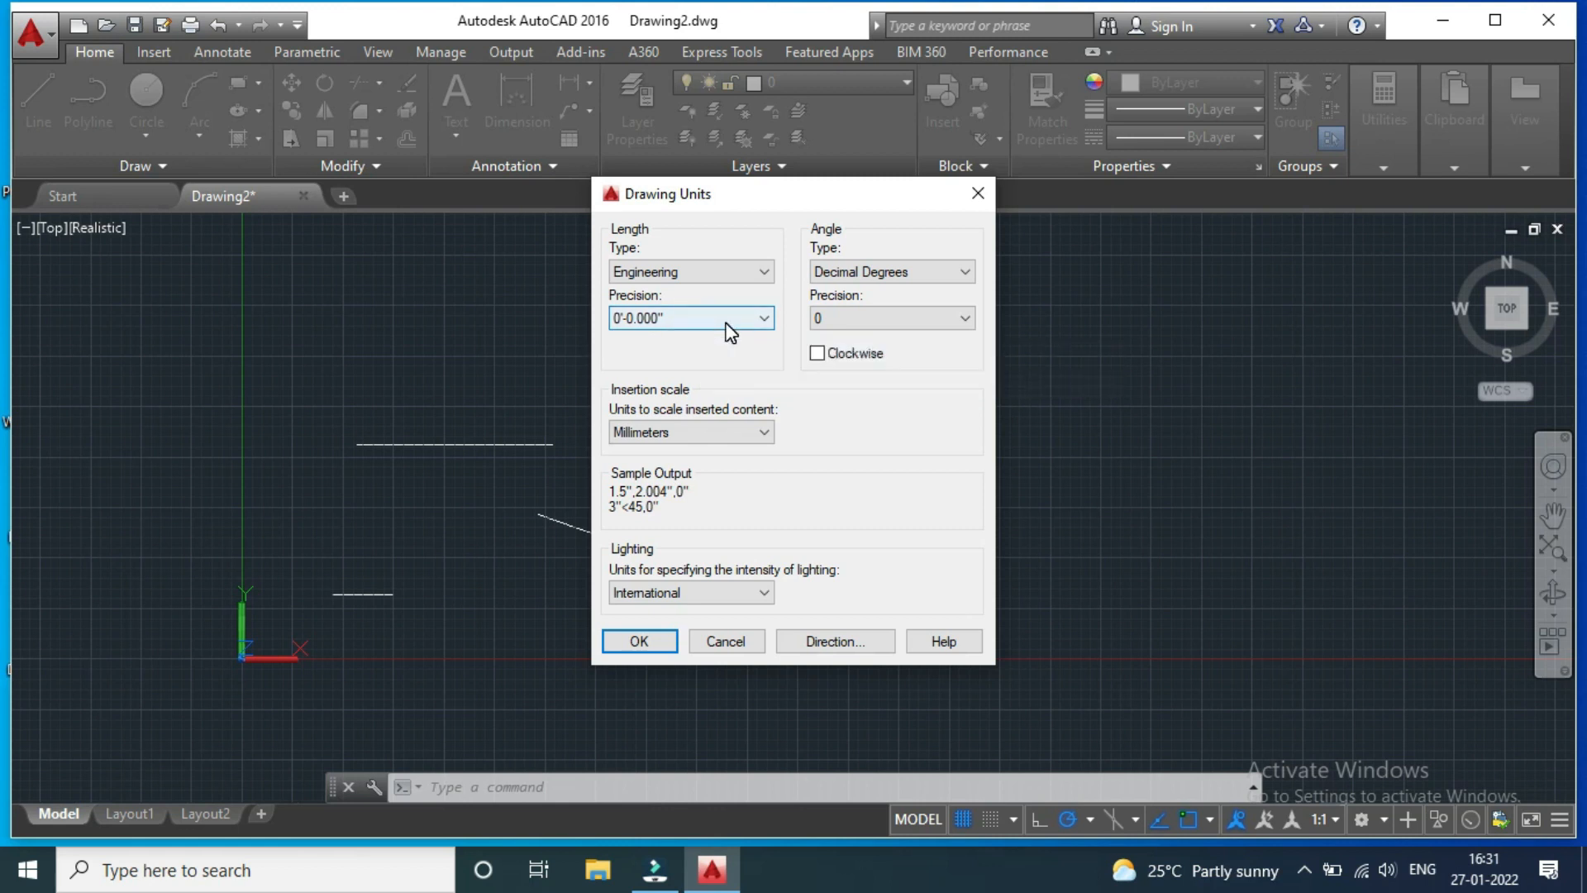
pyautogui.click(727, 324)
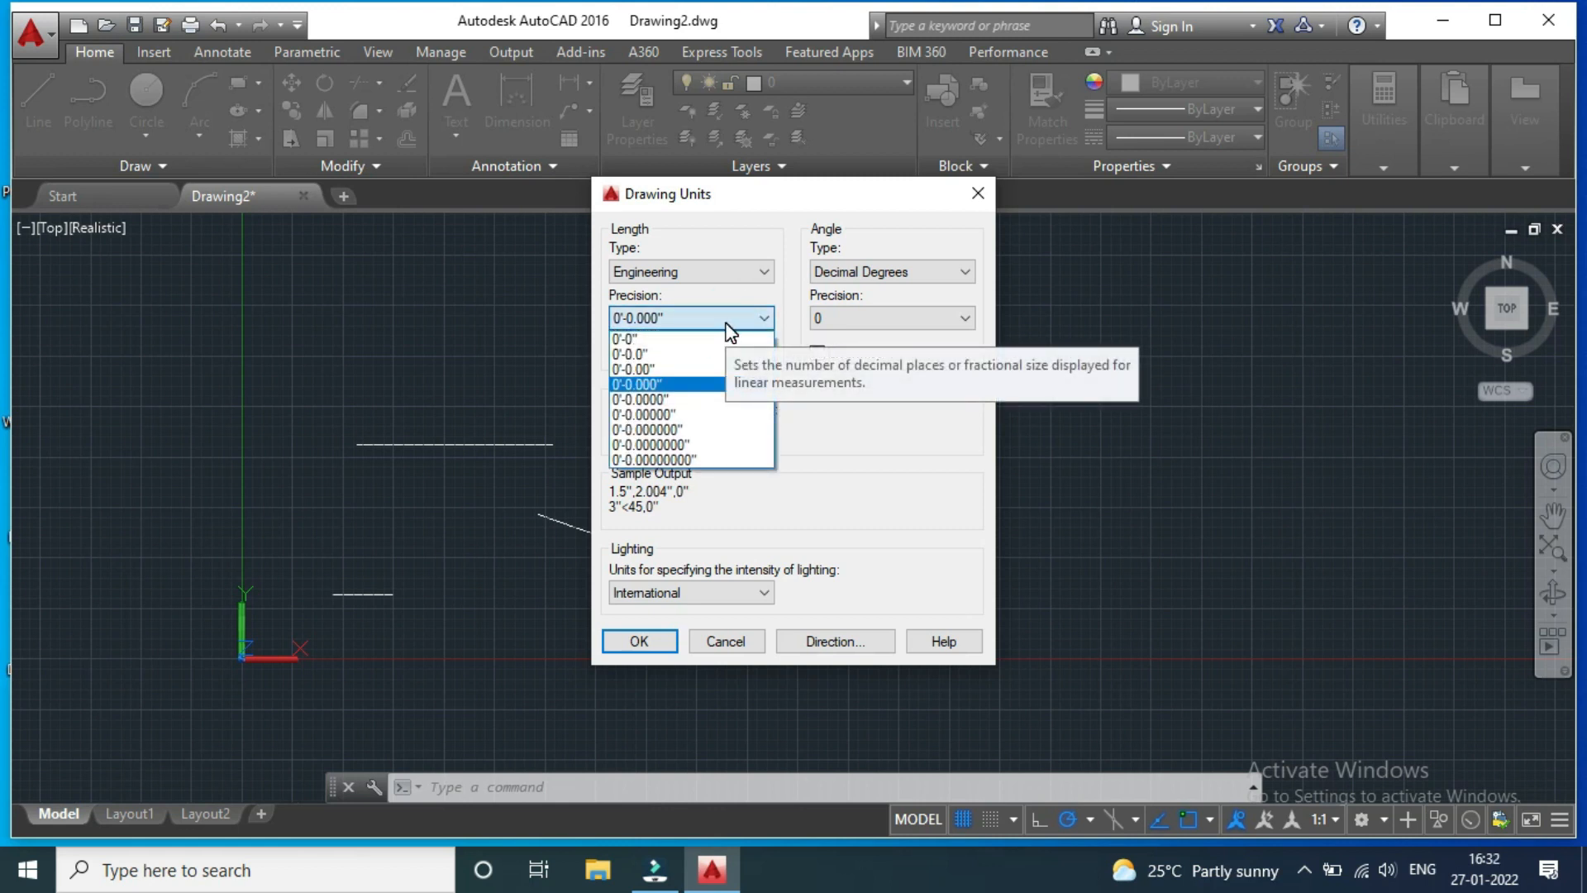
pyautogui.click(674, 340)
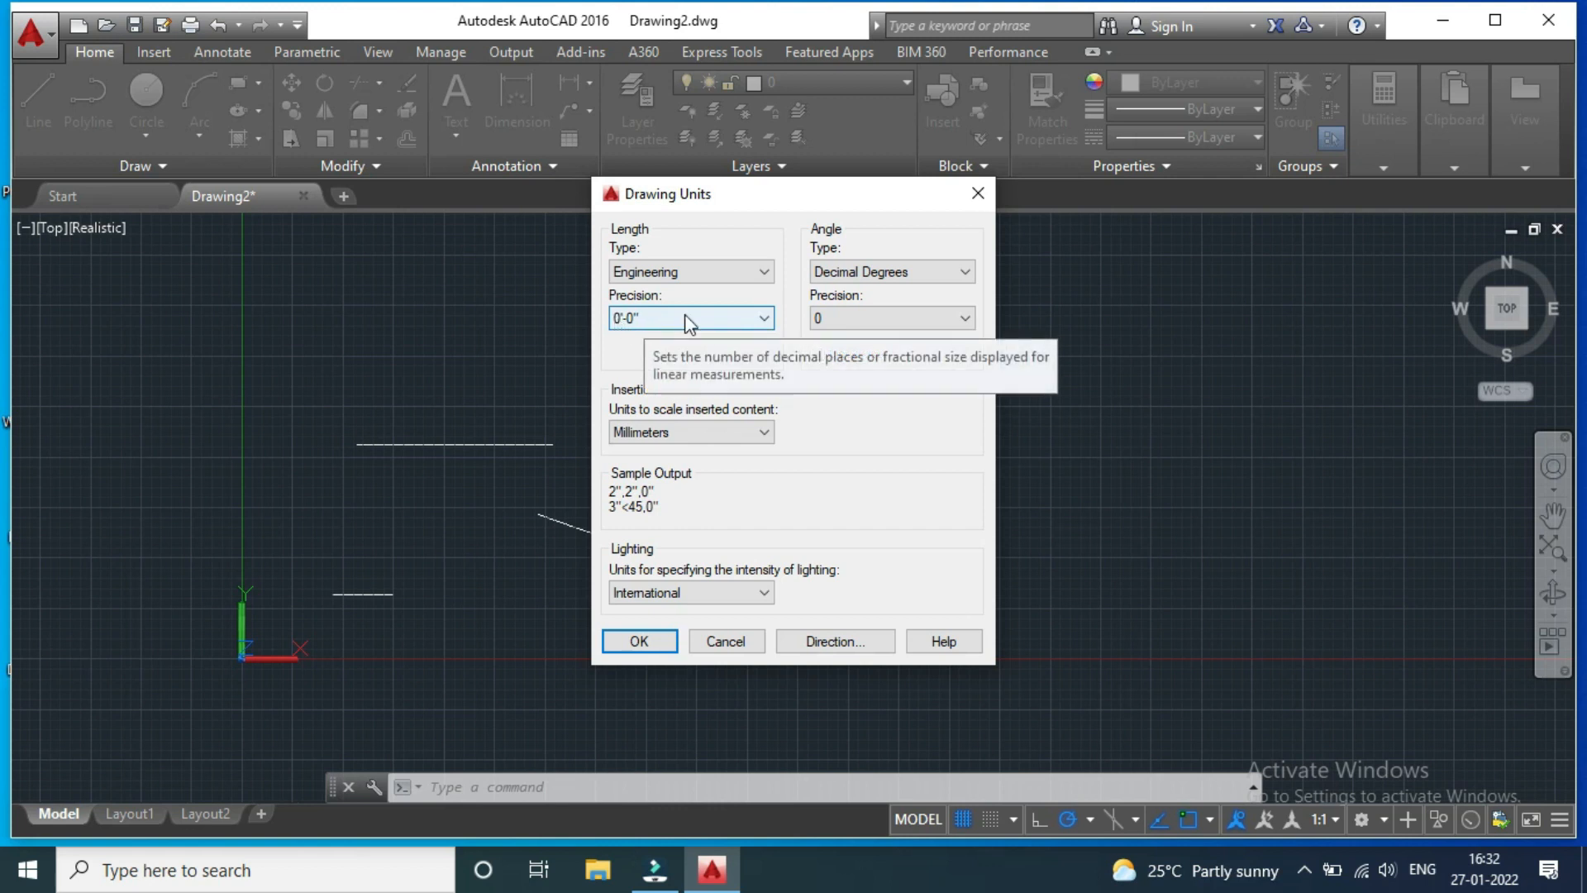
# Set the angle type to Decimal Degrees and the insertion scale to Feet
pyautogui.click(891, 270)
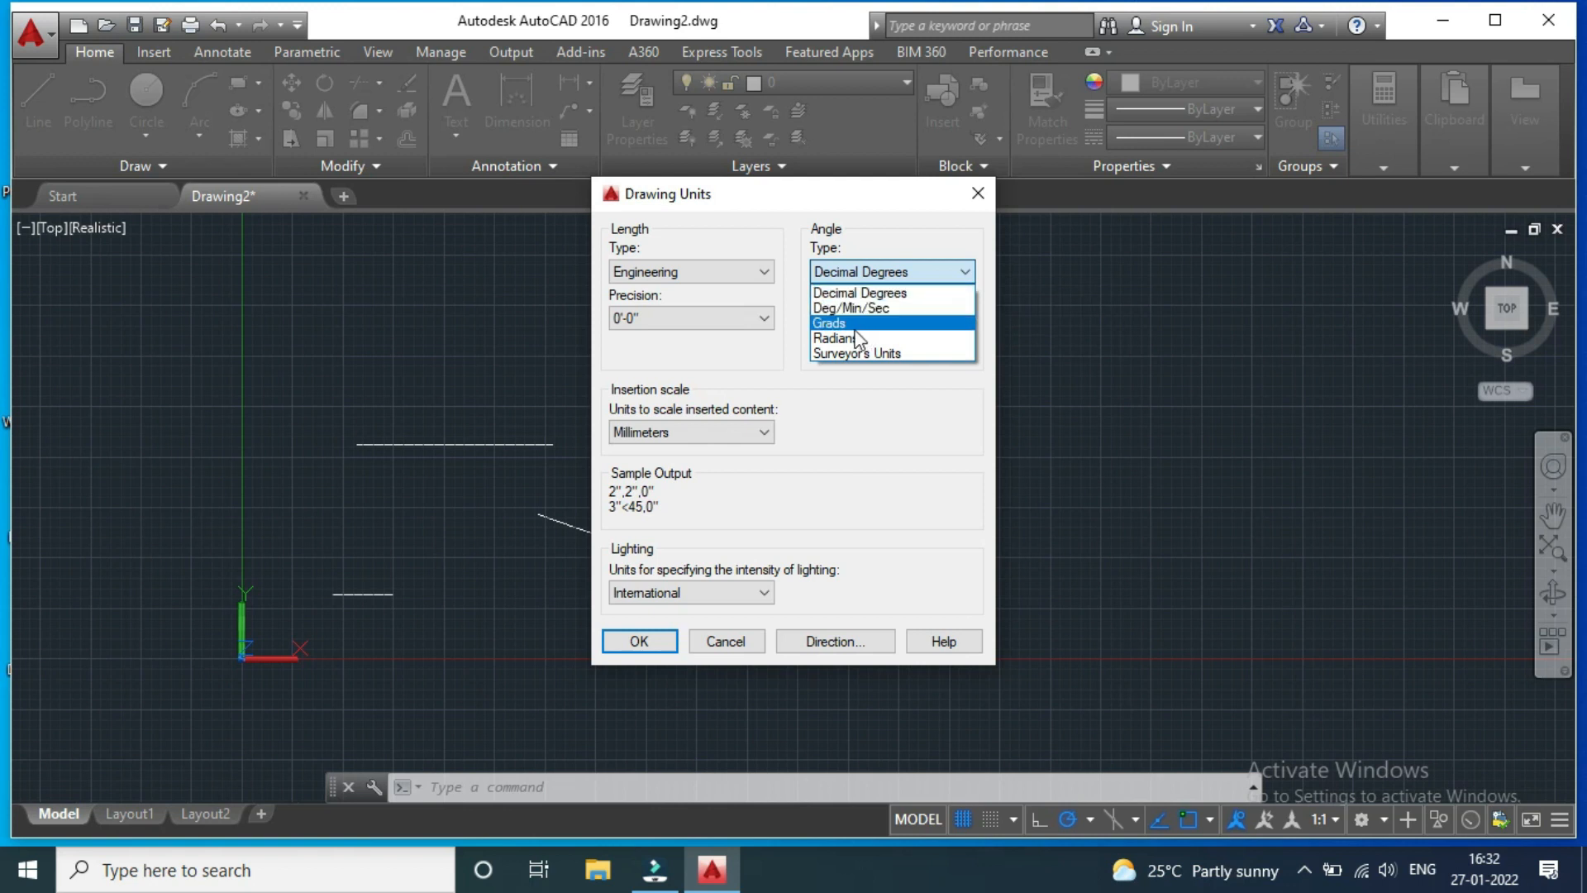
pyautogui.click(871, 291)
pyautogui.click(915, 317)
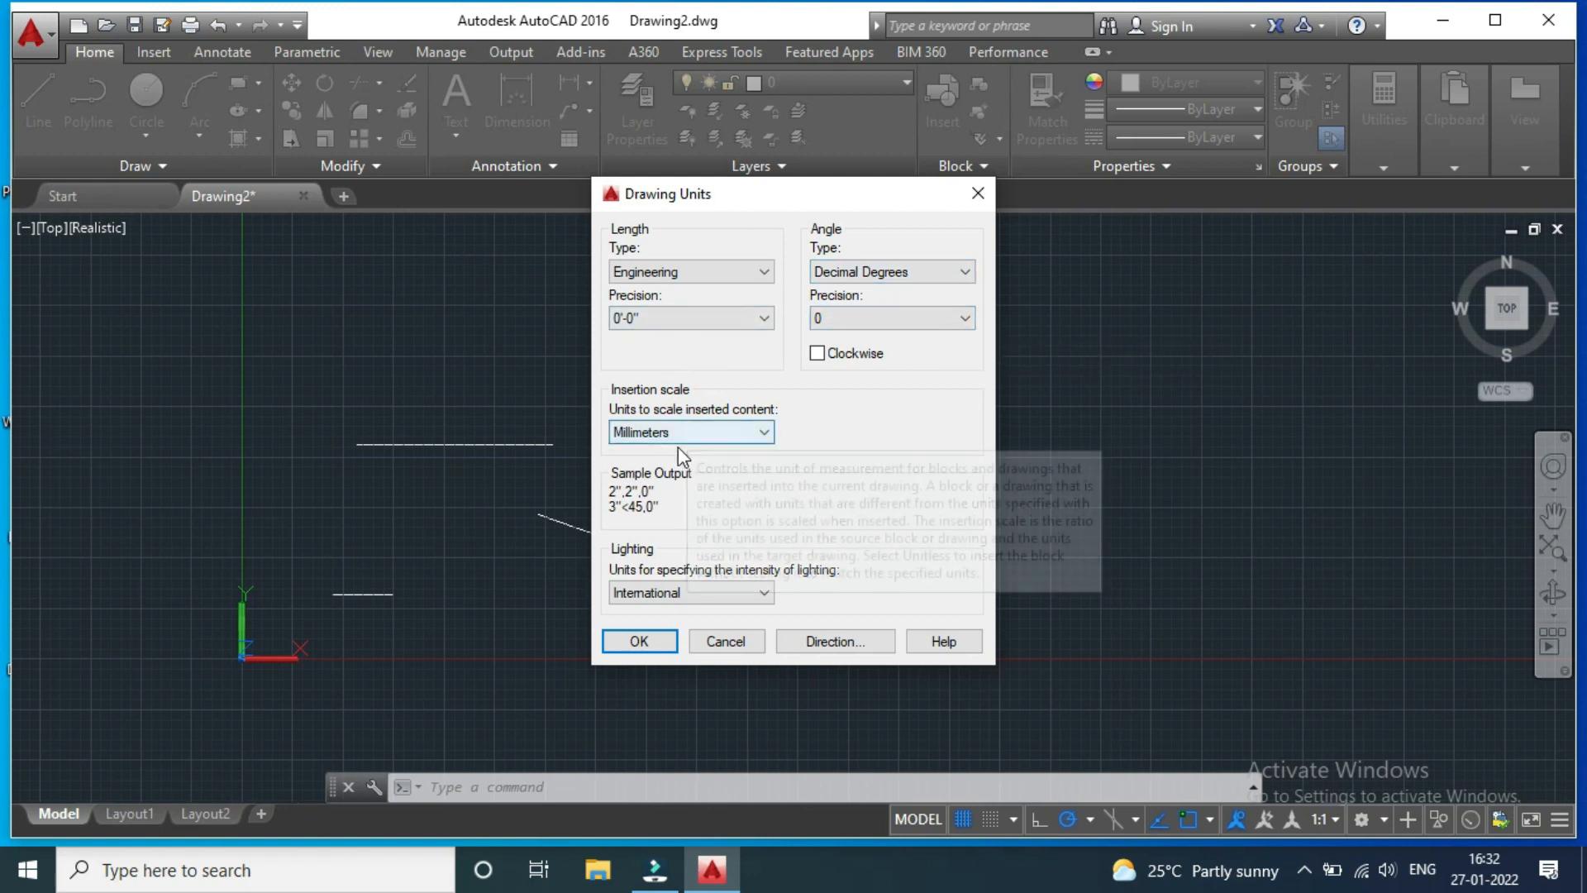
pyautogui.click(739, 436)
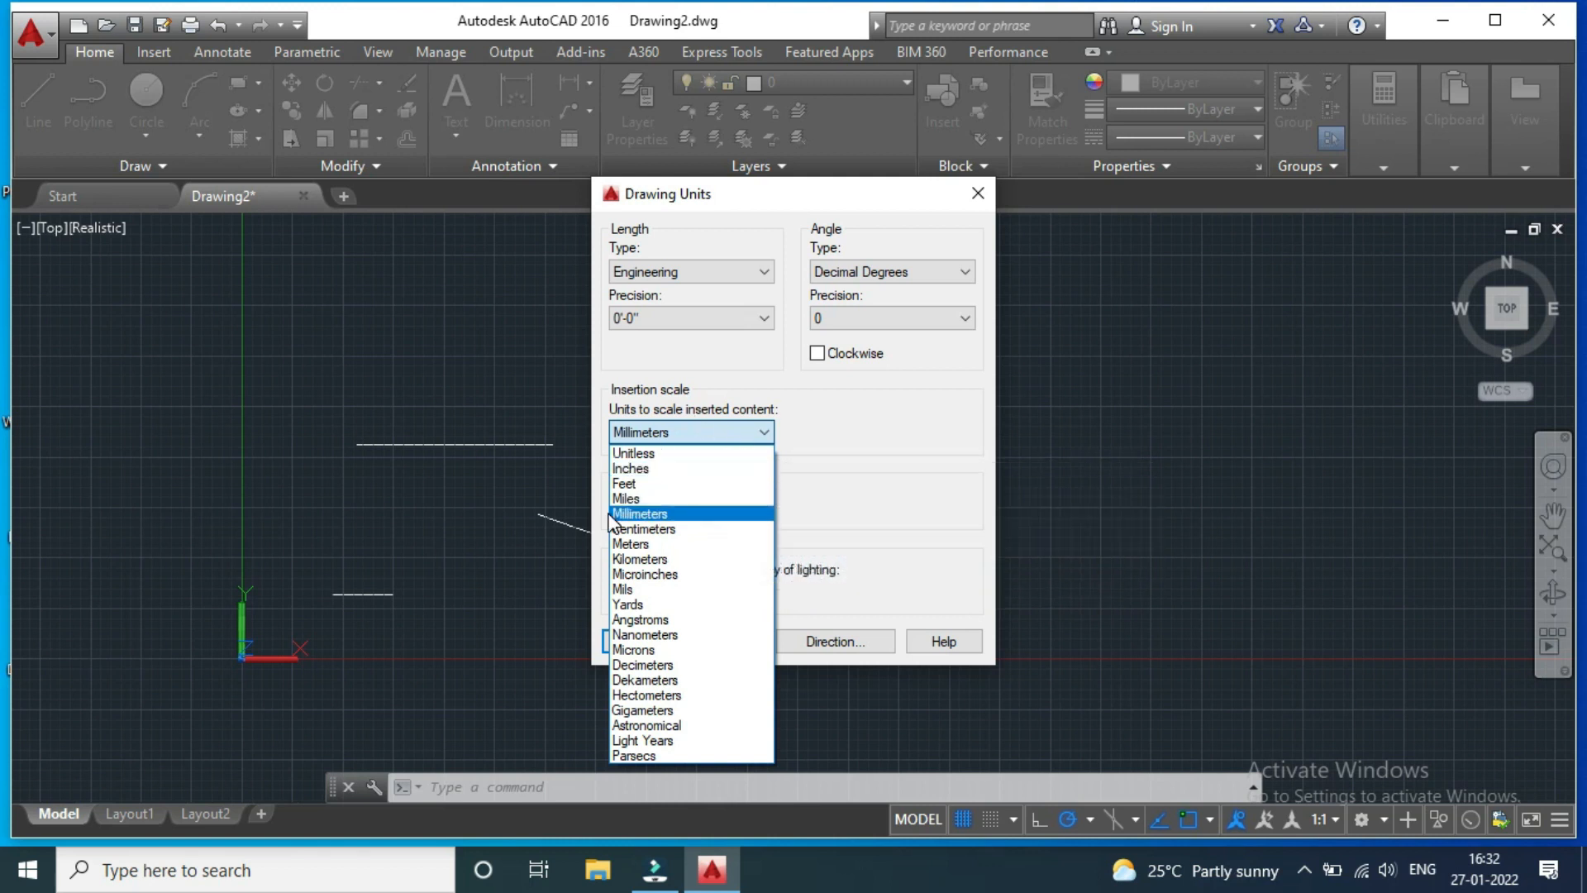
pyautogui.click(654, 485)
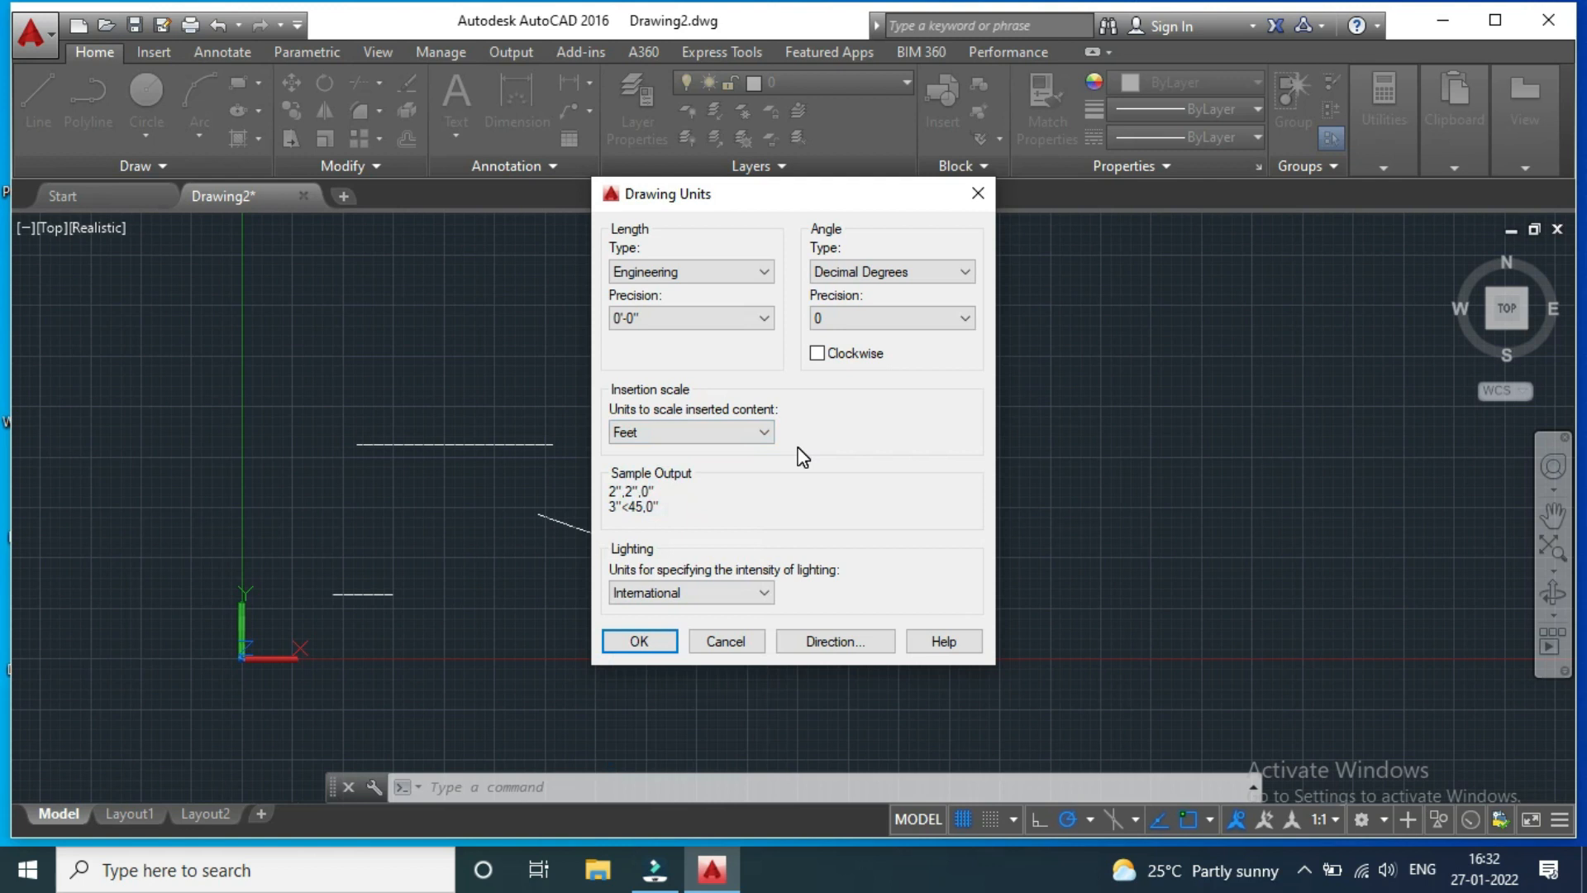
# Change the insertion scale to Unitless and accept the resulting lighting notices
pyautogui.scroll(2, 756, 433)
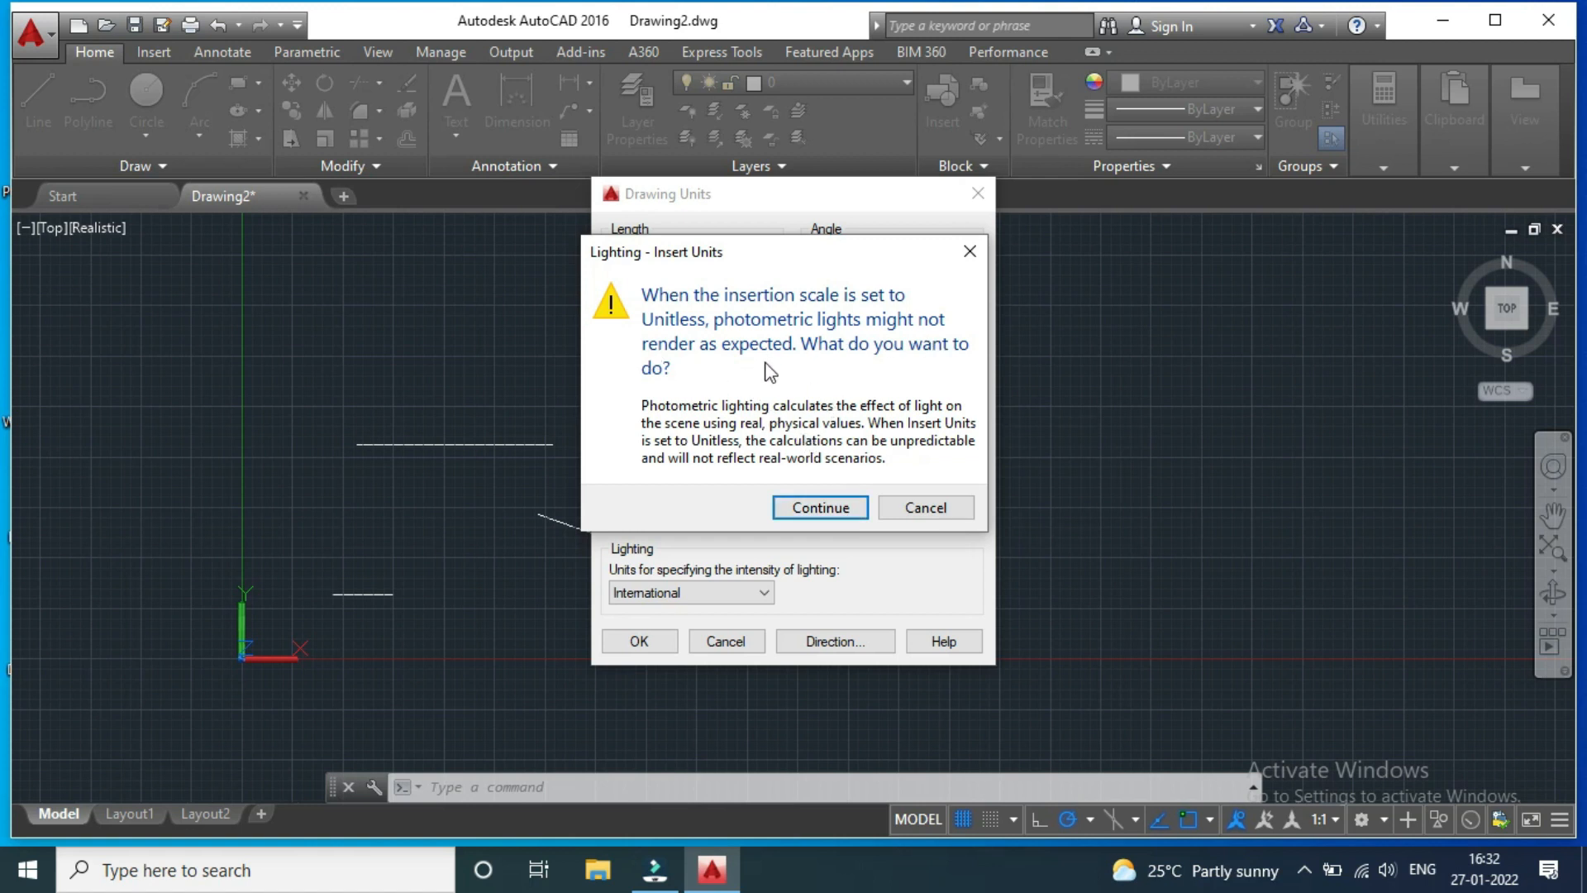
pyautogui.click(816, 507)
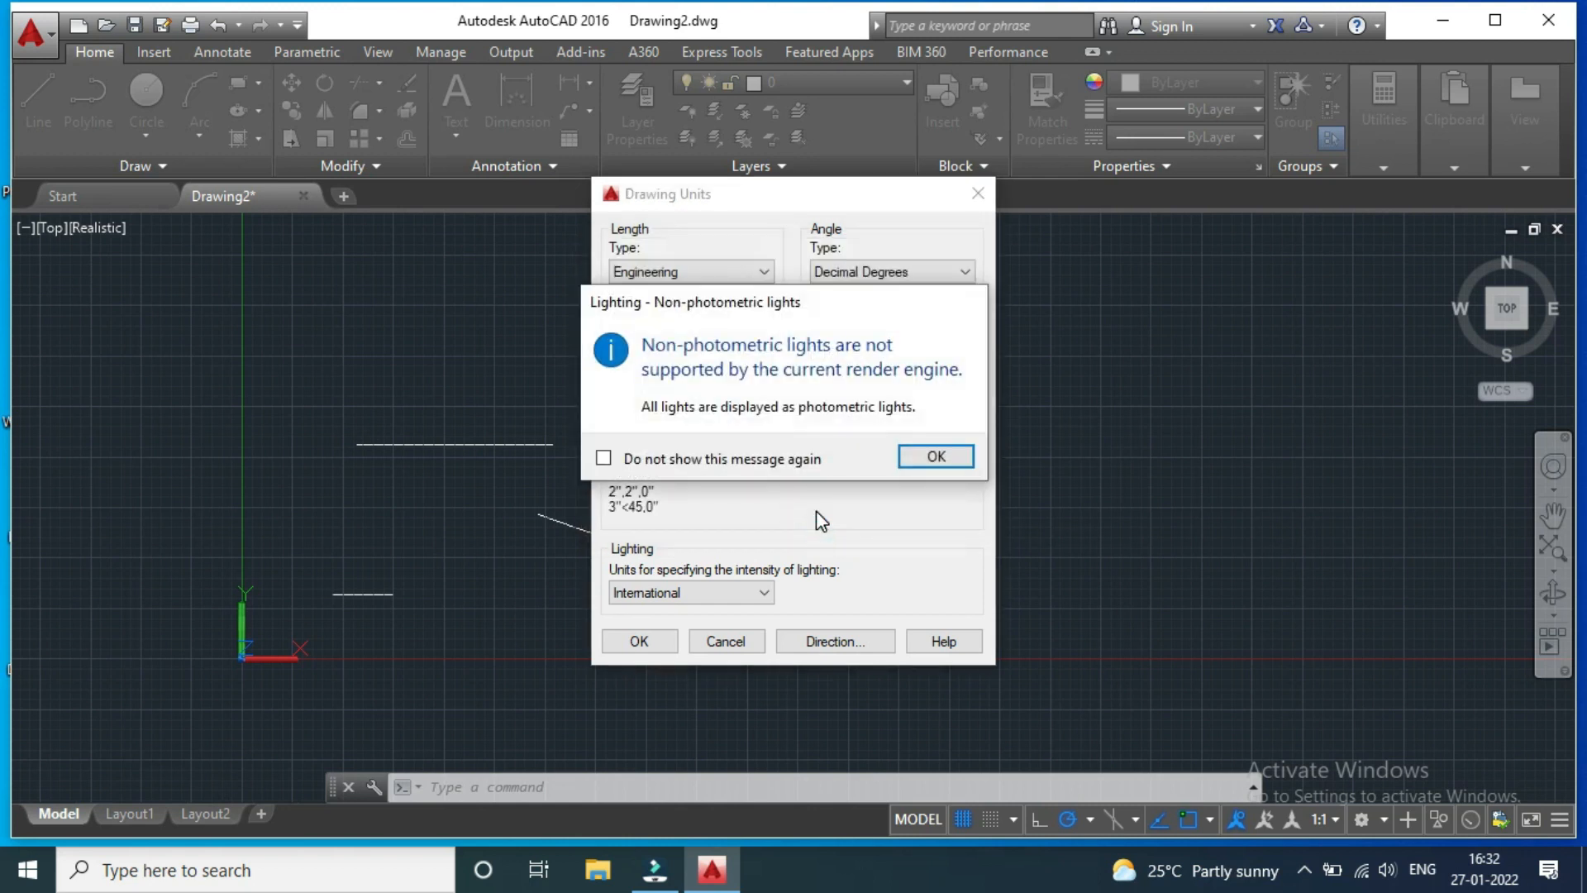
pyautogui.click(930, 457)
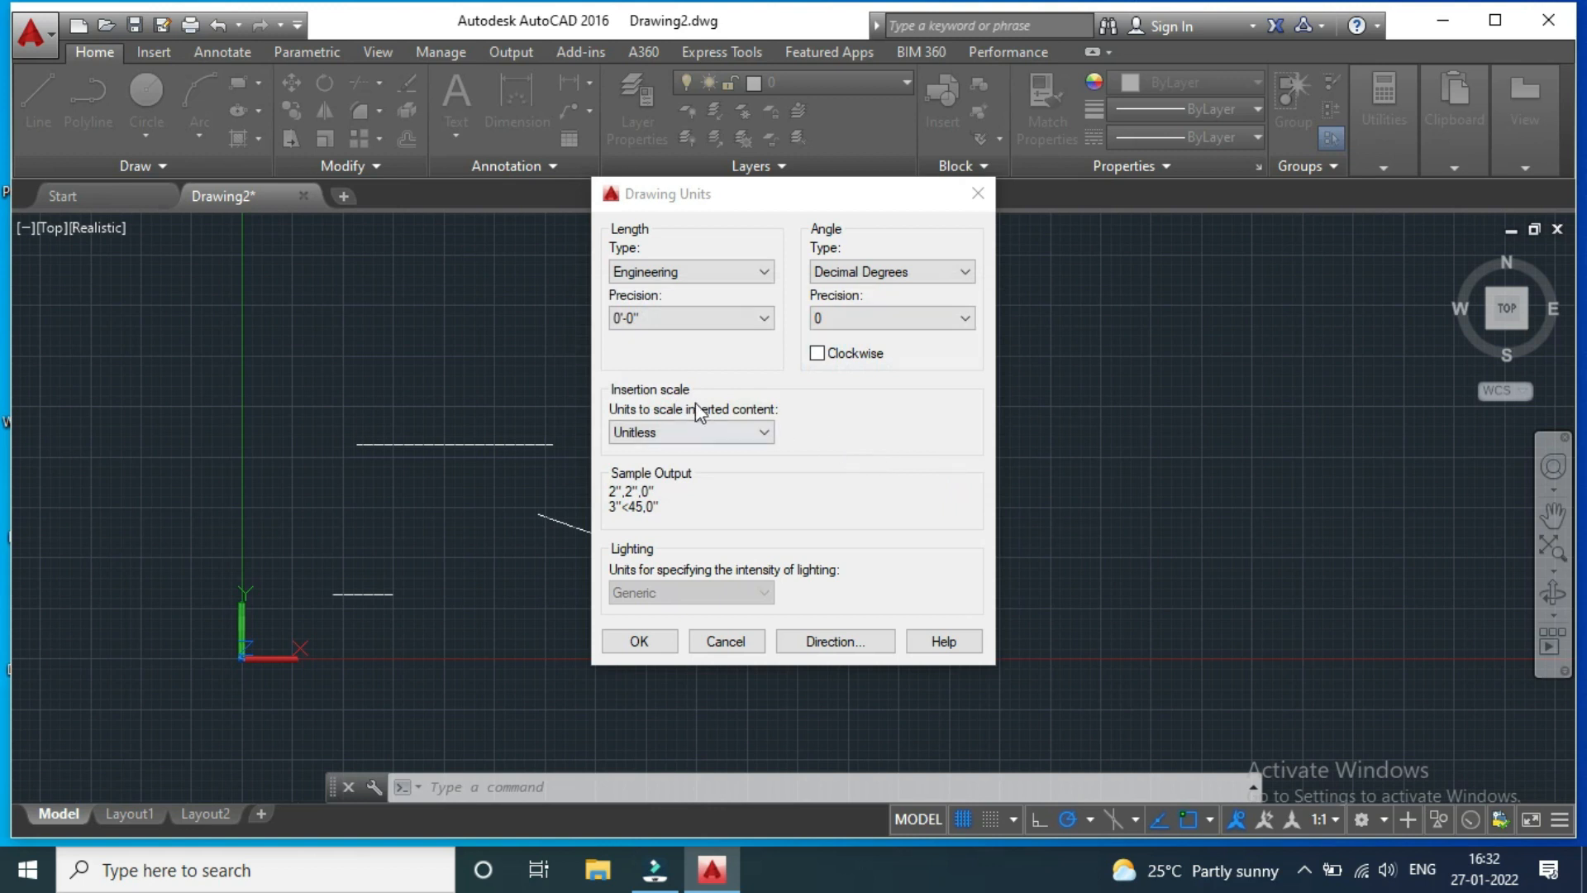
# Set the insertion scale to Feet, leave the lighting units at Generic, and apply the drawing units
pyautogui.click(726, 432)
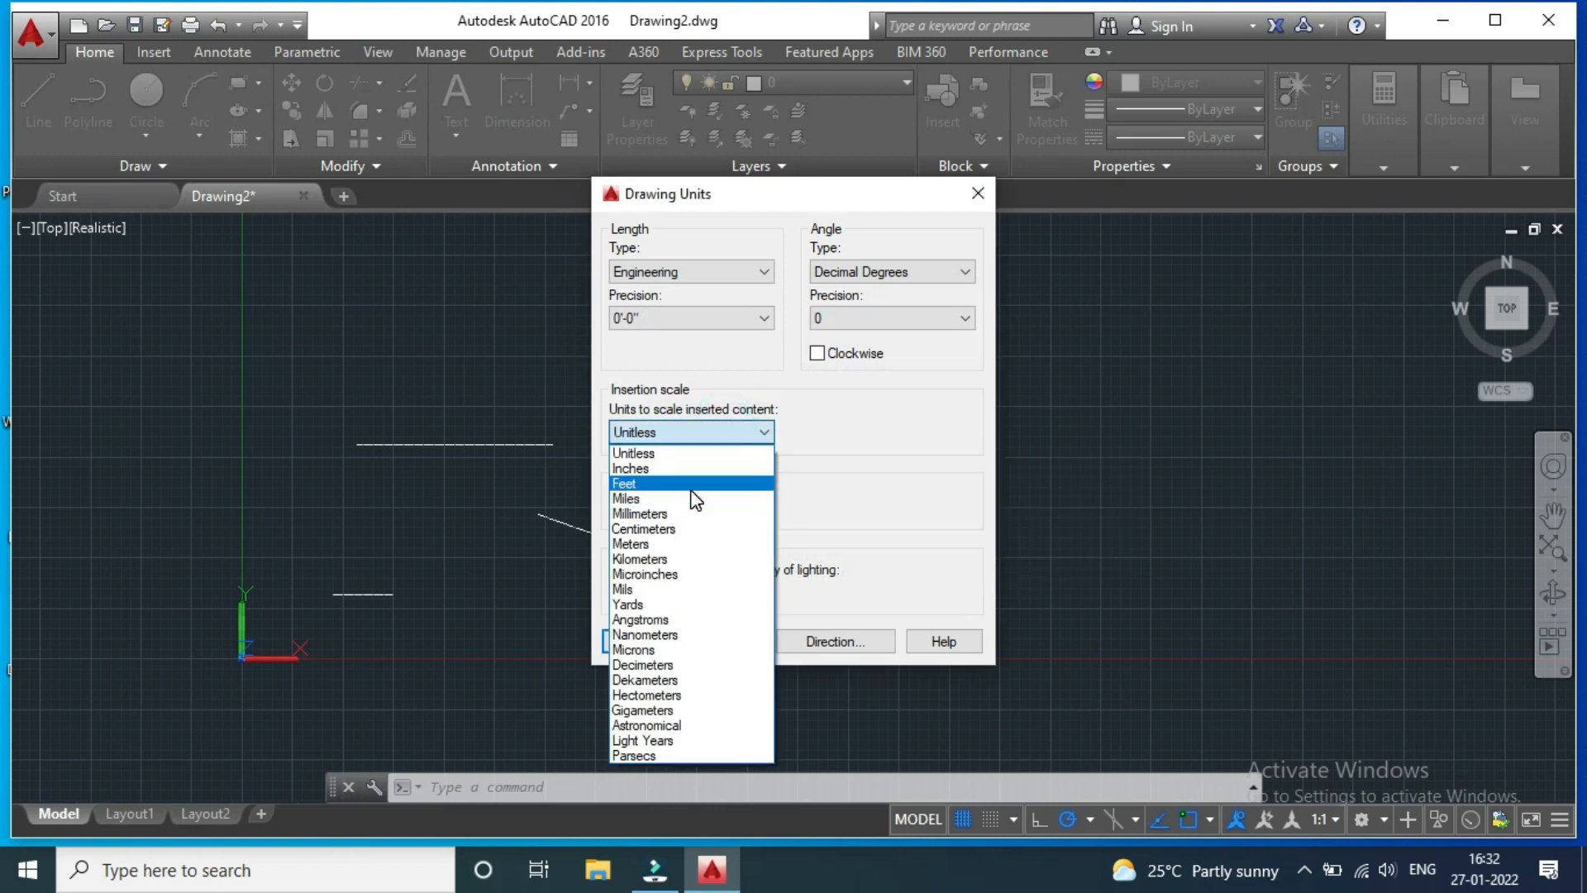
pyautogui.click(693, 483)
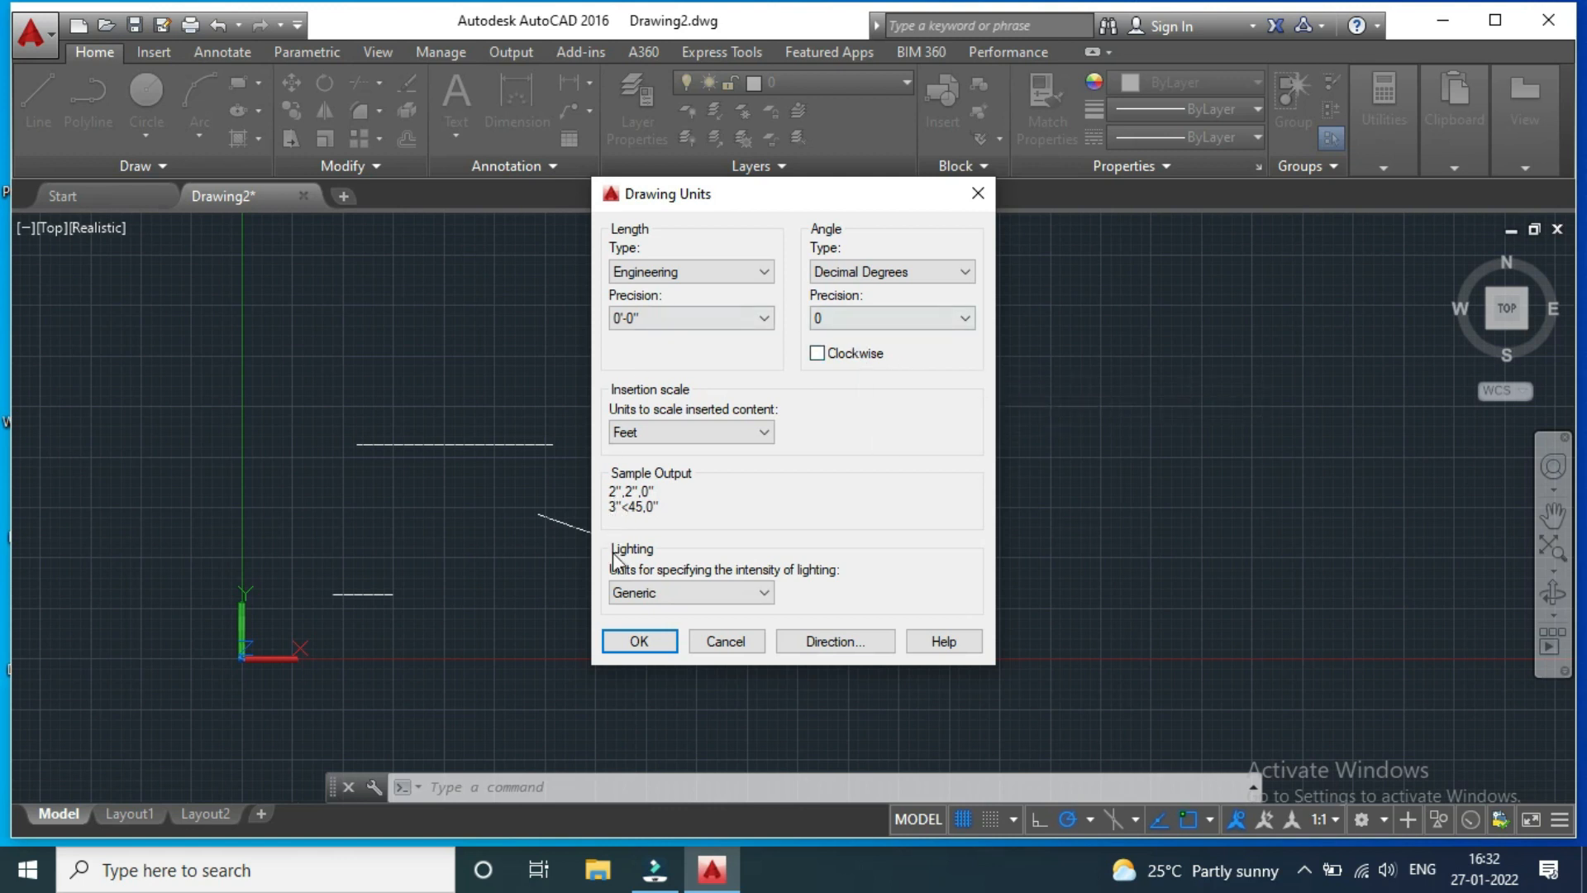
pyautogui.click(703, 593)
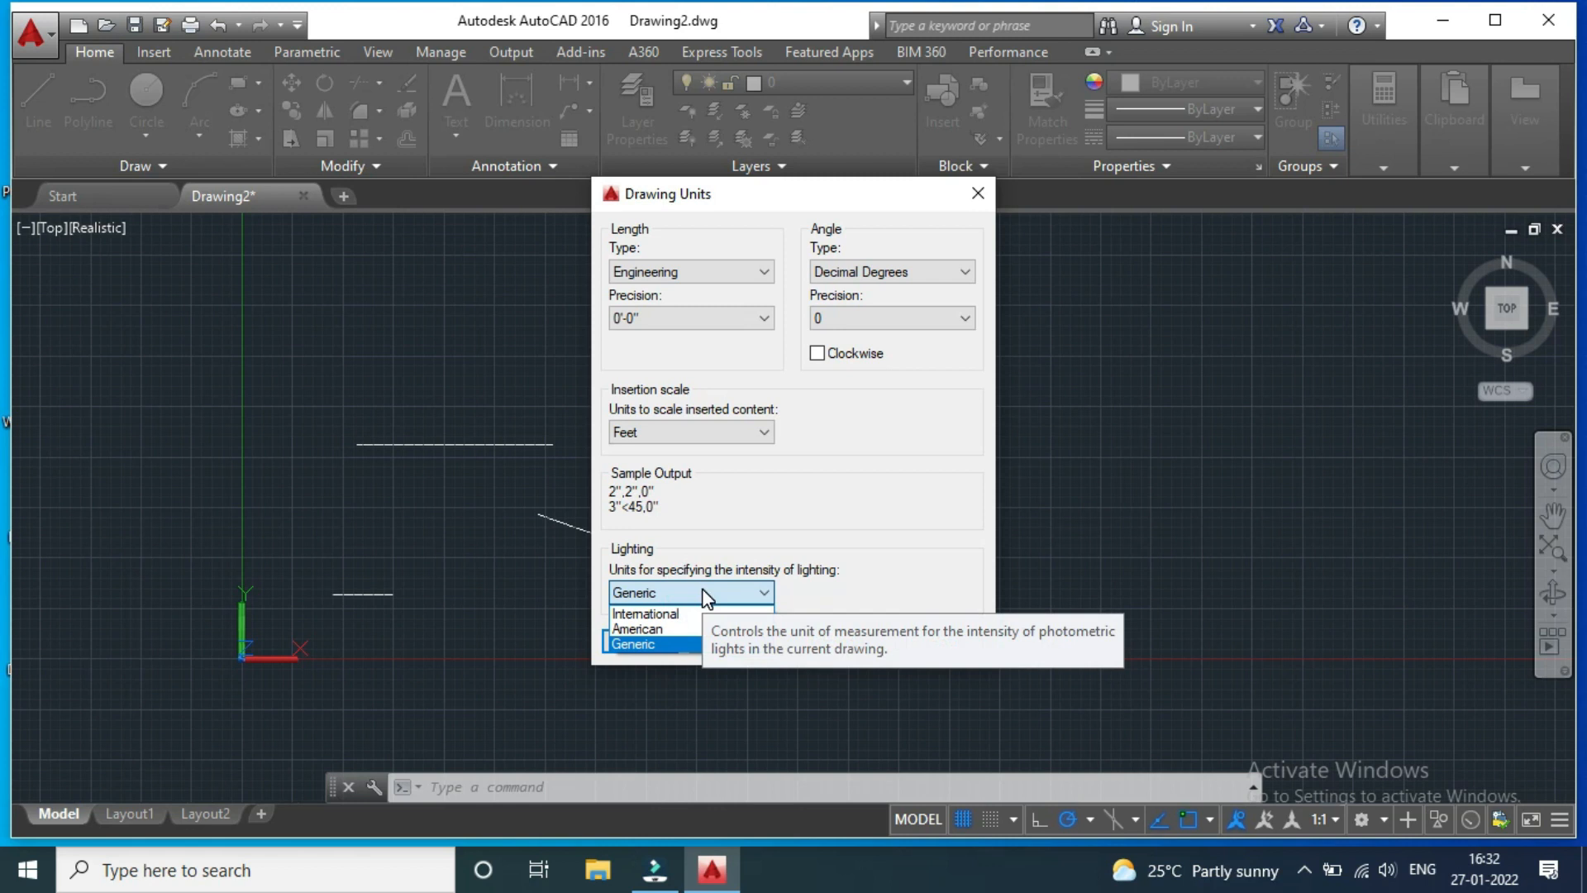
pyautogui.click(706, 595)
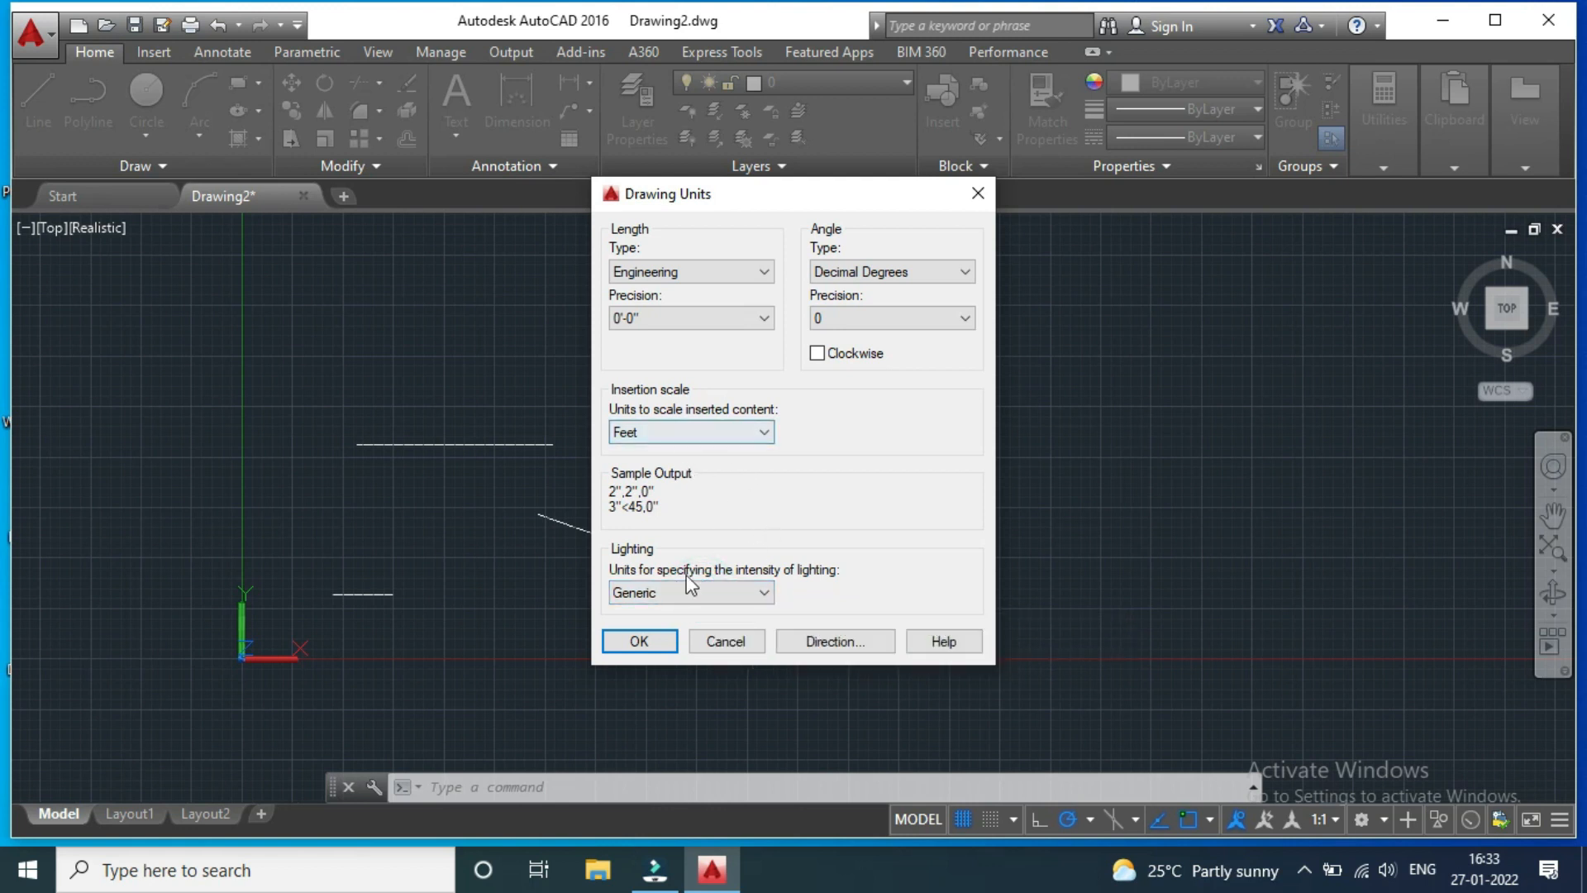
pyautogui.click(658, 643)
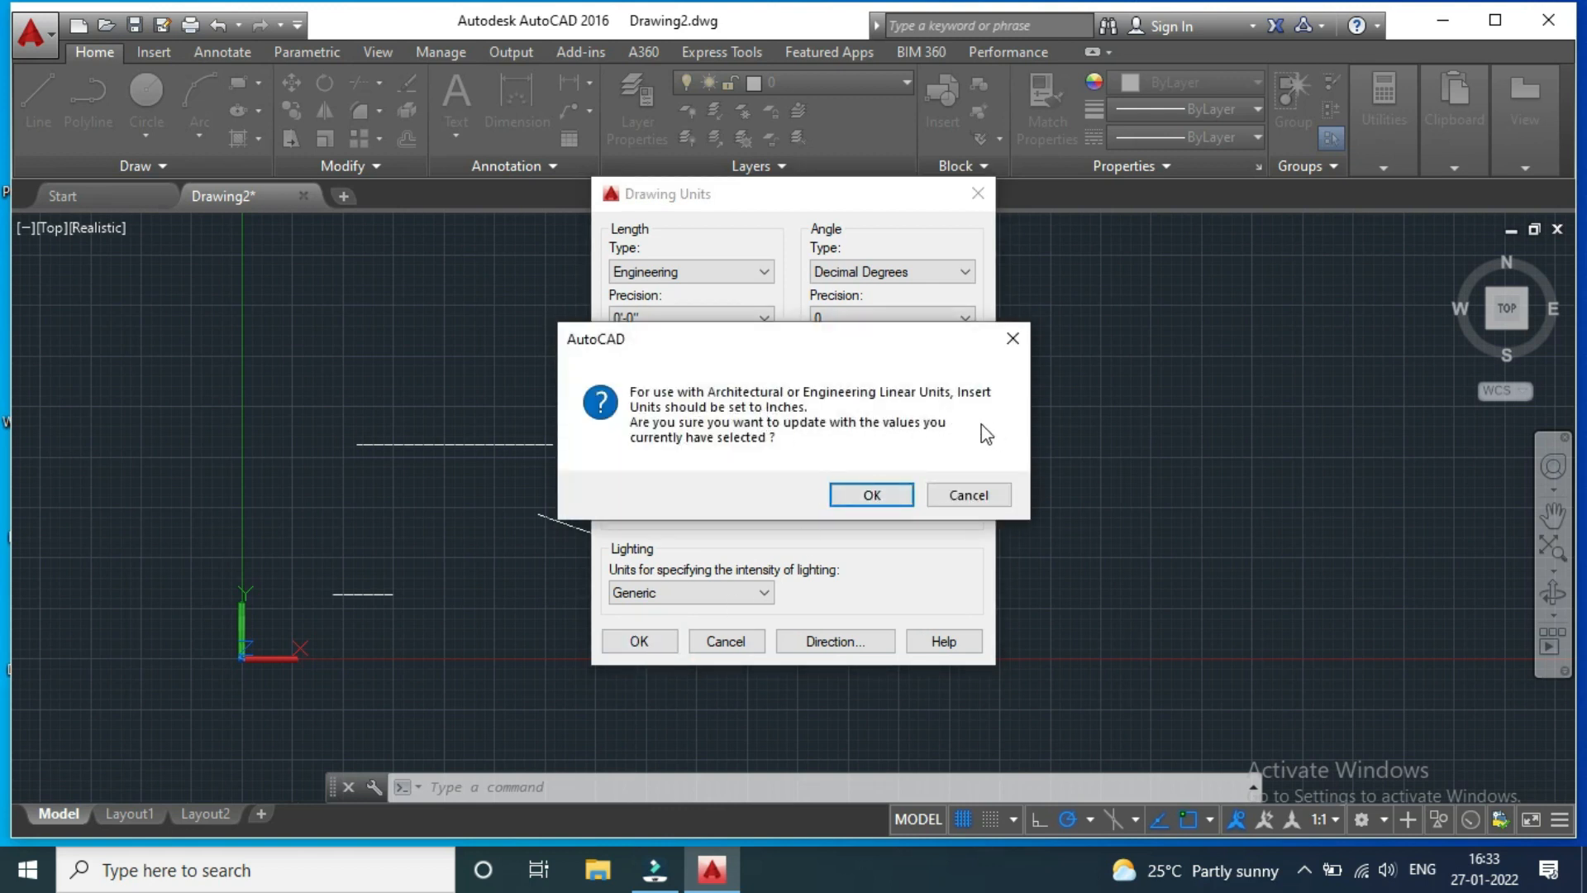
pyautogui.click(866, 496)
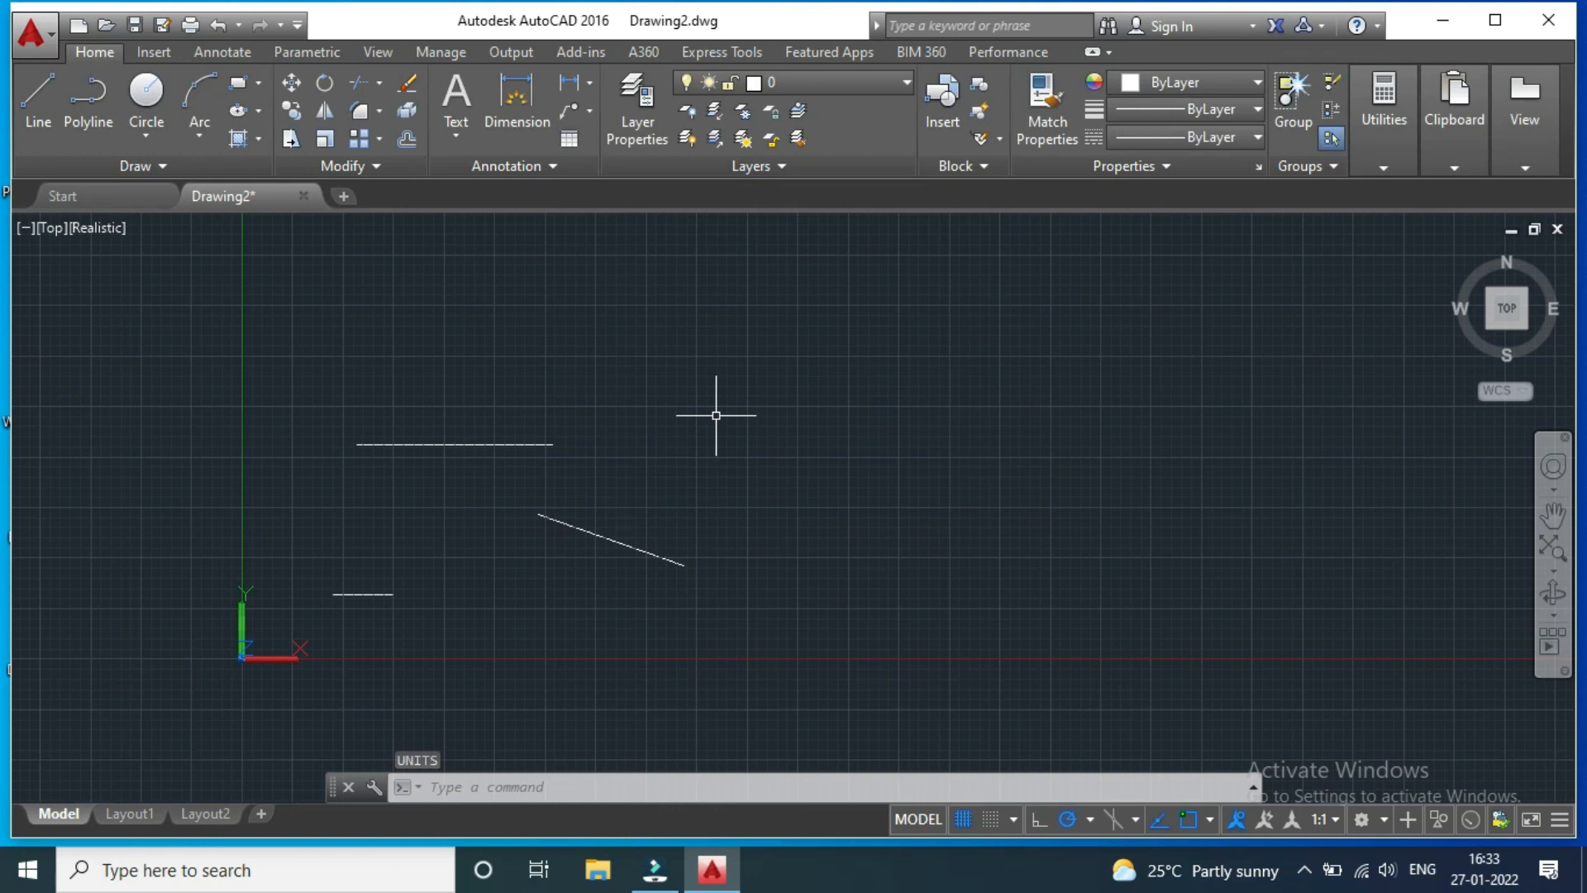
pyautogui.scroll(-5, 744, 425)
pyautogui.scroll(4, 935, 479)
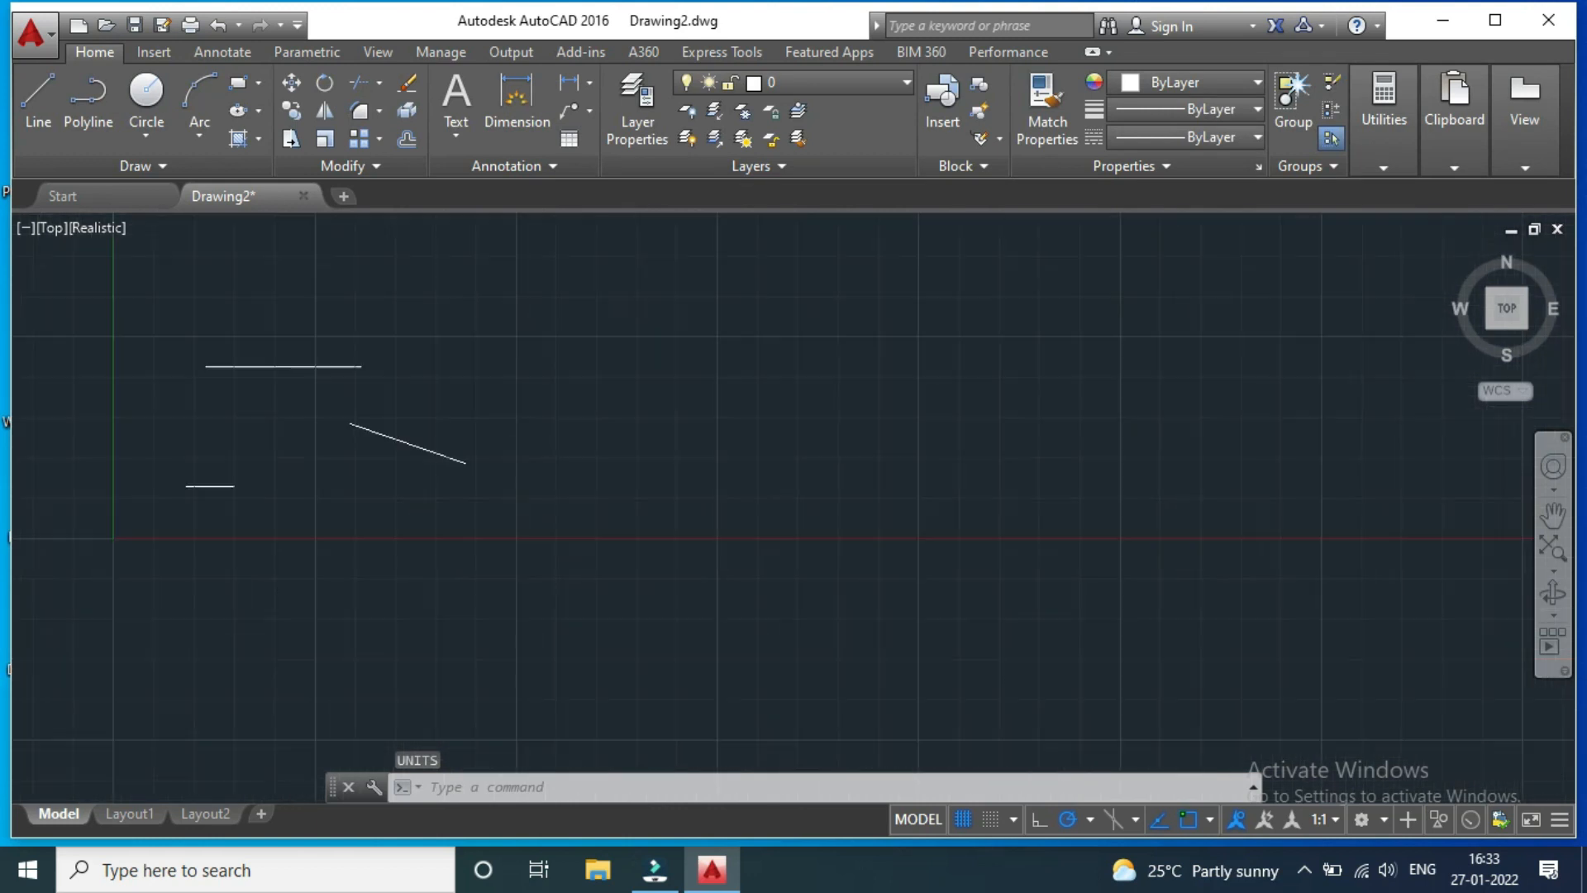
pyautogui.scroll(-2, 827, 438)
pyautogui.scroll(2, 781, 372)
pyautogui.scroll(-2, 653, 306)
pyautogui.scroll(3, 661, 272)
pyautogui.scroll(-3, 532, 263)
pyautogui.scroll(2, 692, 322)
pyautogui.scroll(-3, 662, 356)
pyautogui.scroll(2, 629, 329)
pyautogui.scroll(-2, 545, 315)
pyautogui.scroll(-3, 581, 328)
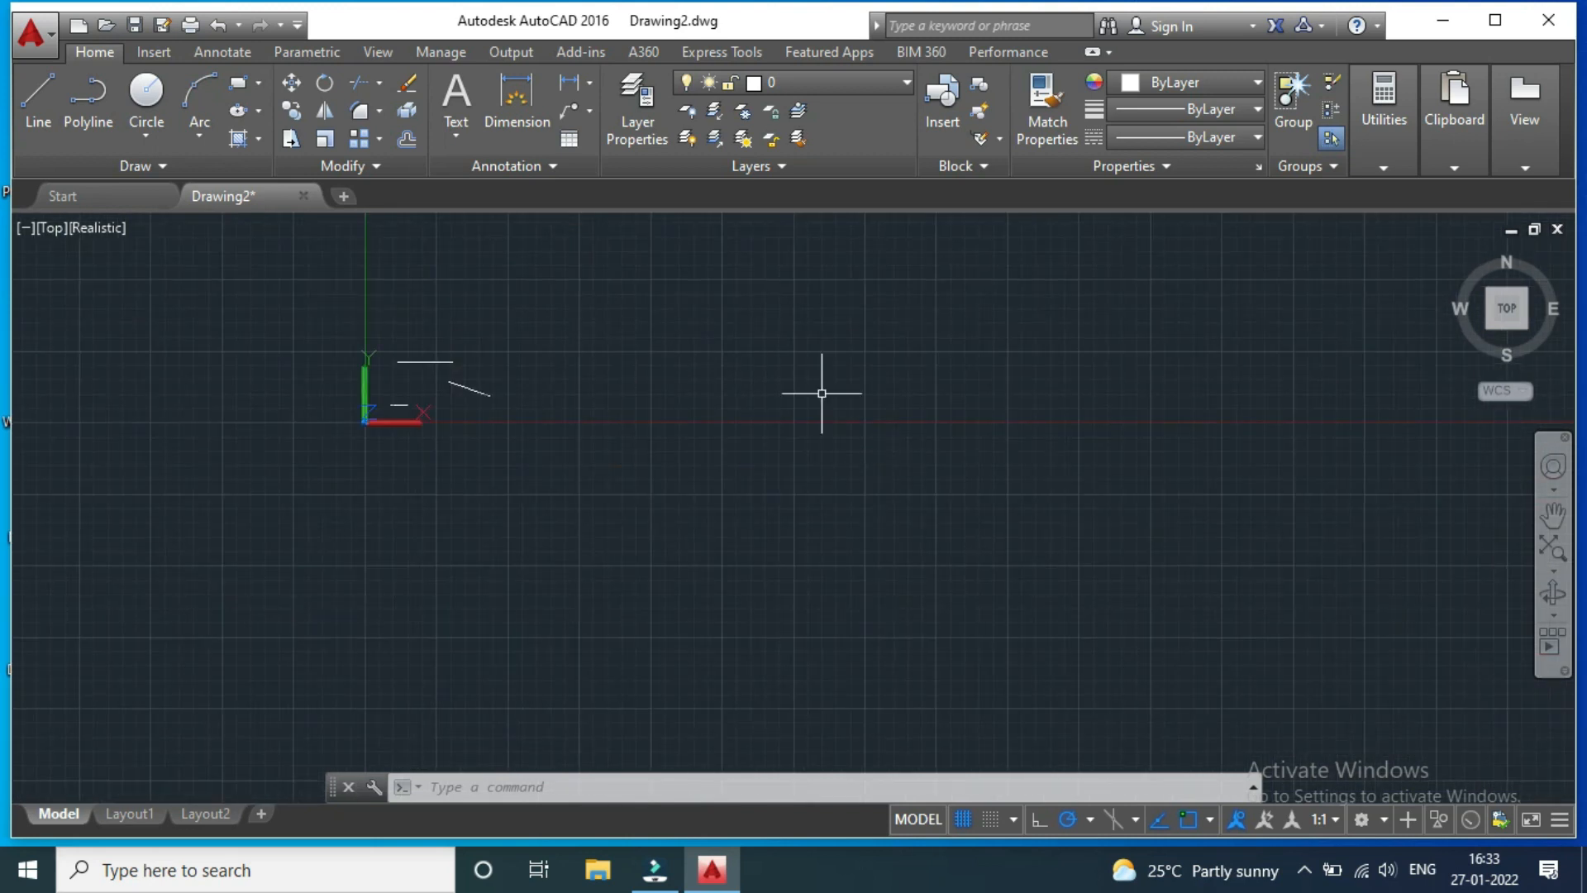
pyautogui.scroll(2, 611, 308)
pyautogui.scroll(-3, 653, 357)
pyautogui.scroll(3, 691, 319)
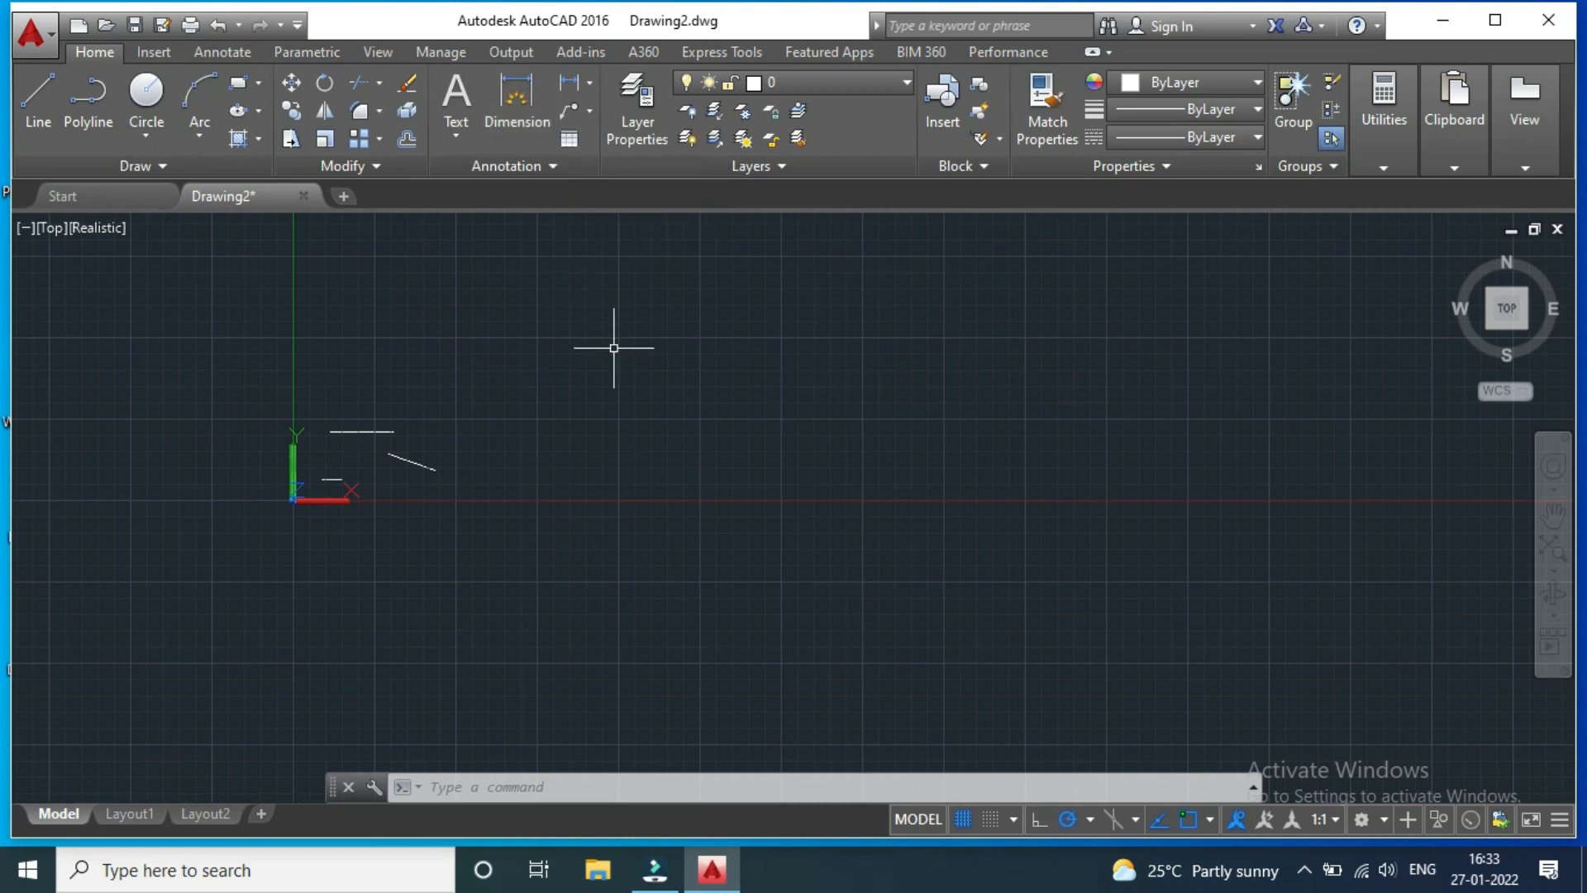
# Create a new dimension style named DM based on ISO-25 for all dimensions and continue to its settings
pyautogui.write('D')
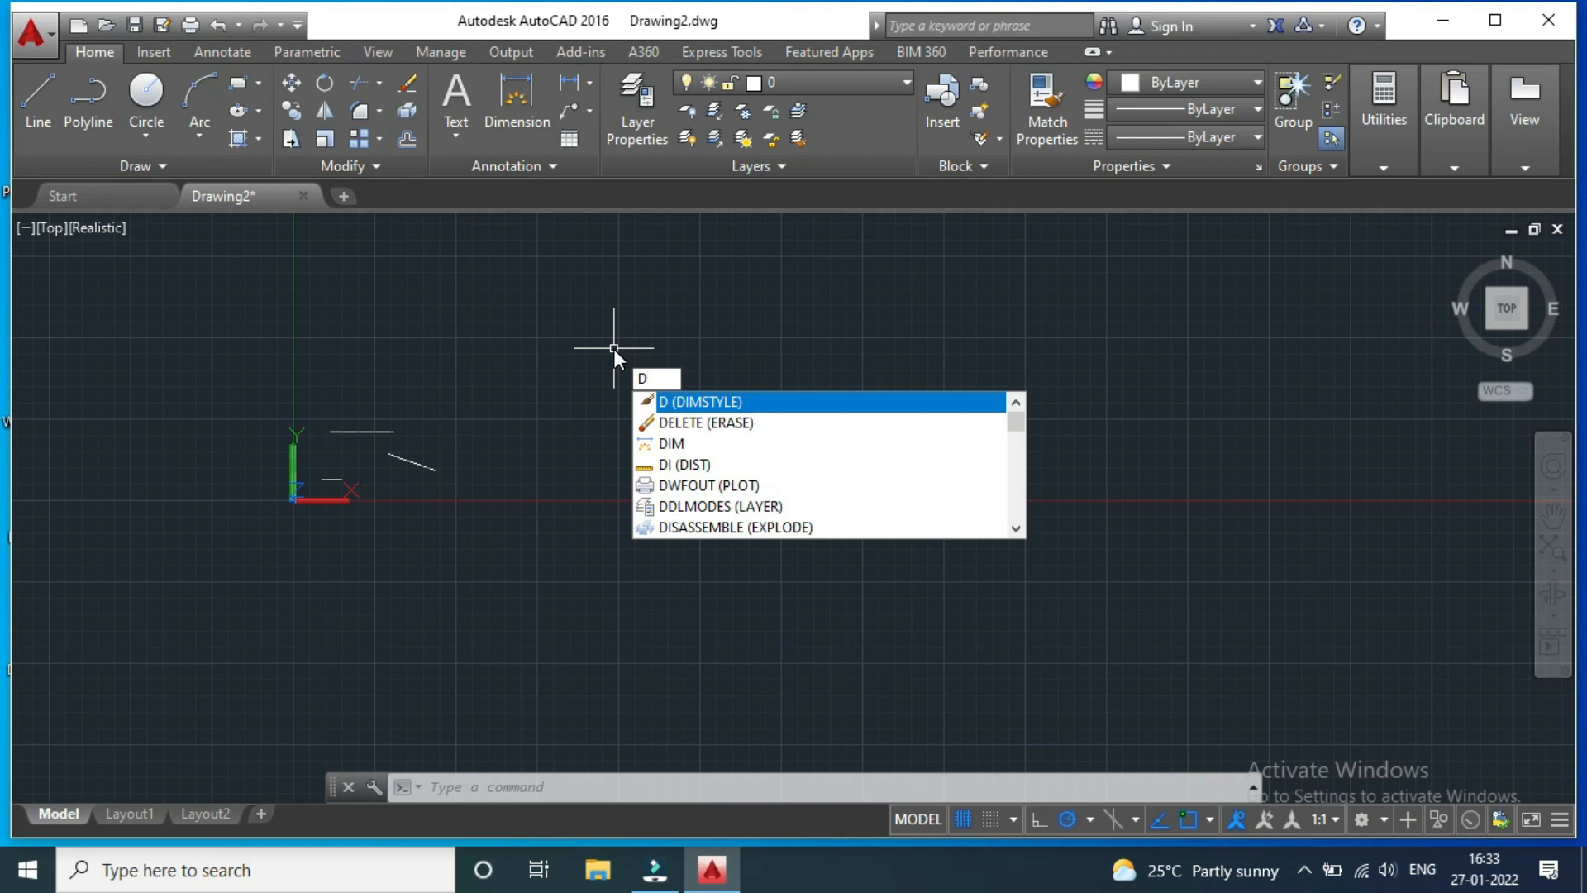
pyautogui.scroll(1, 613, 350)
pyautogui.press('Return')
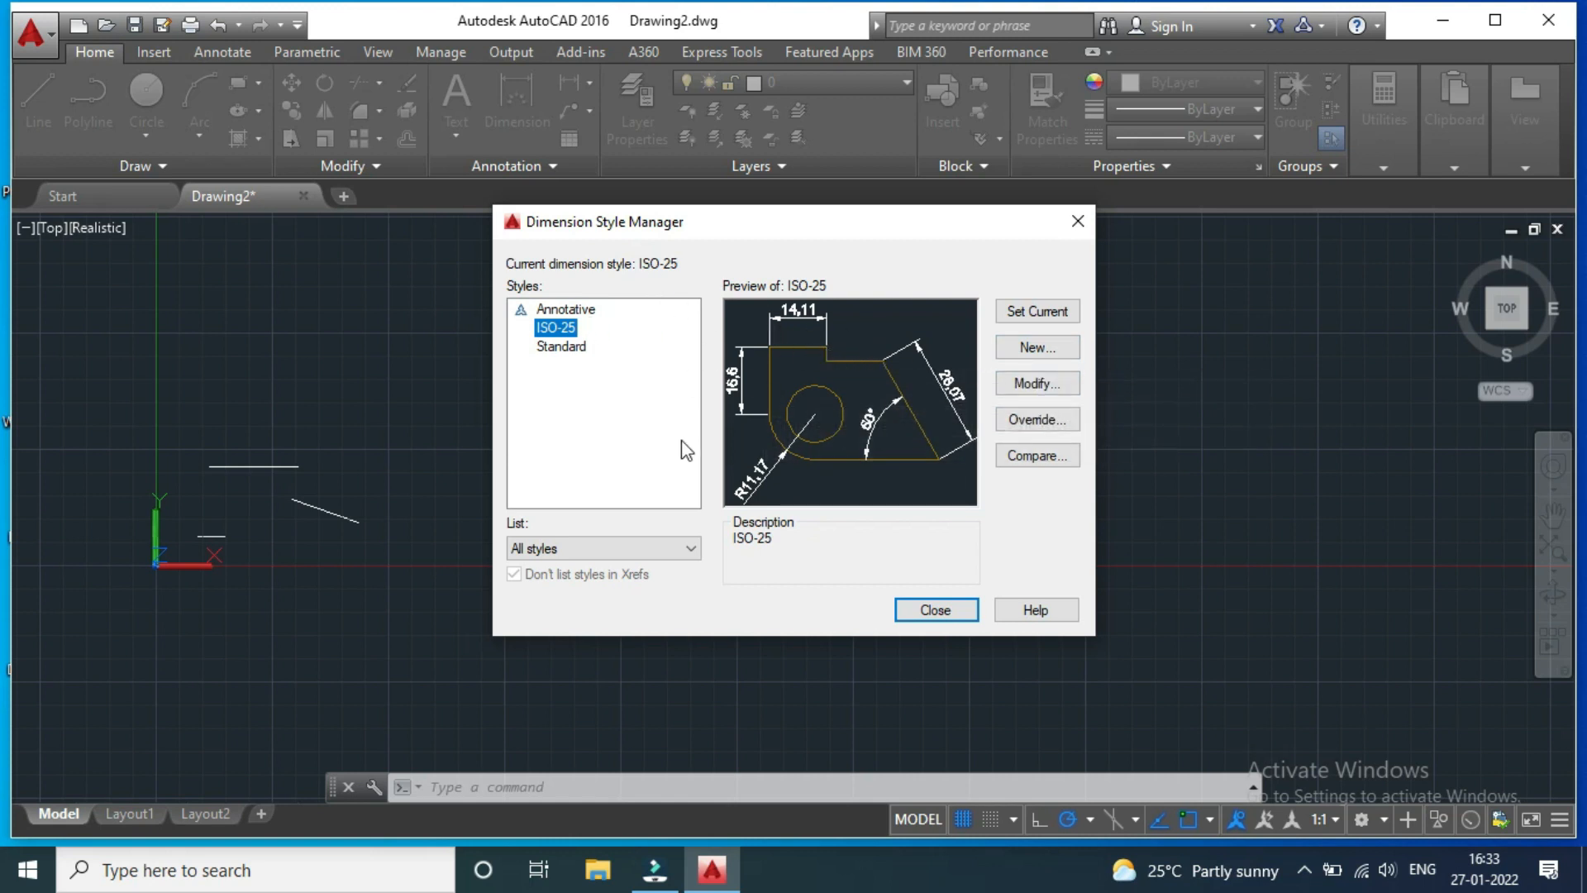
pyautogui.click(1028, 352)
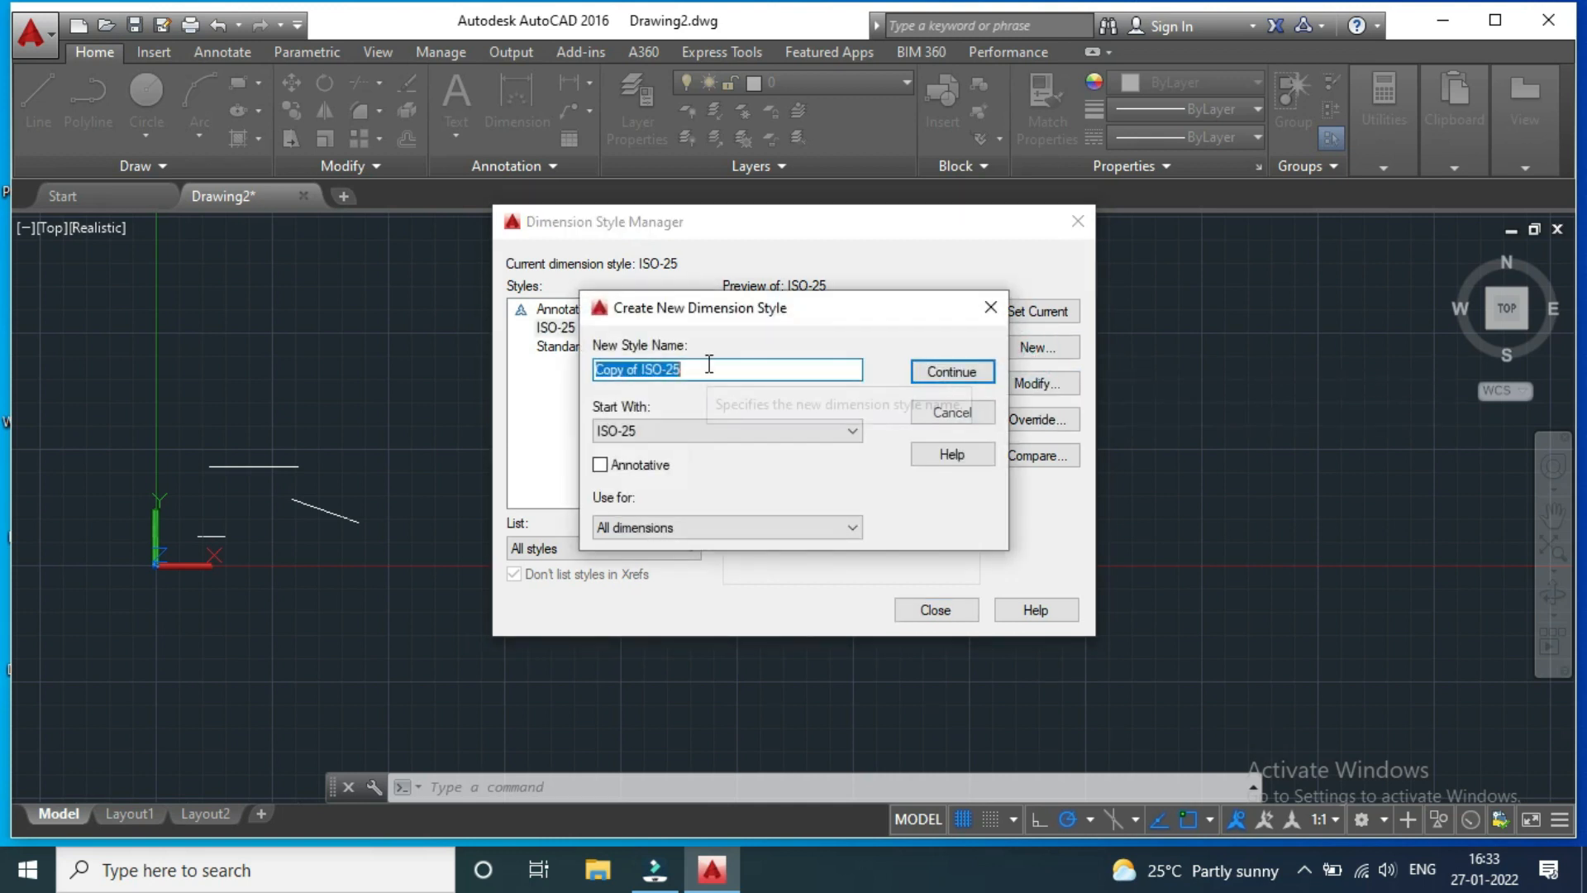
pyautogui.write('DM')
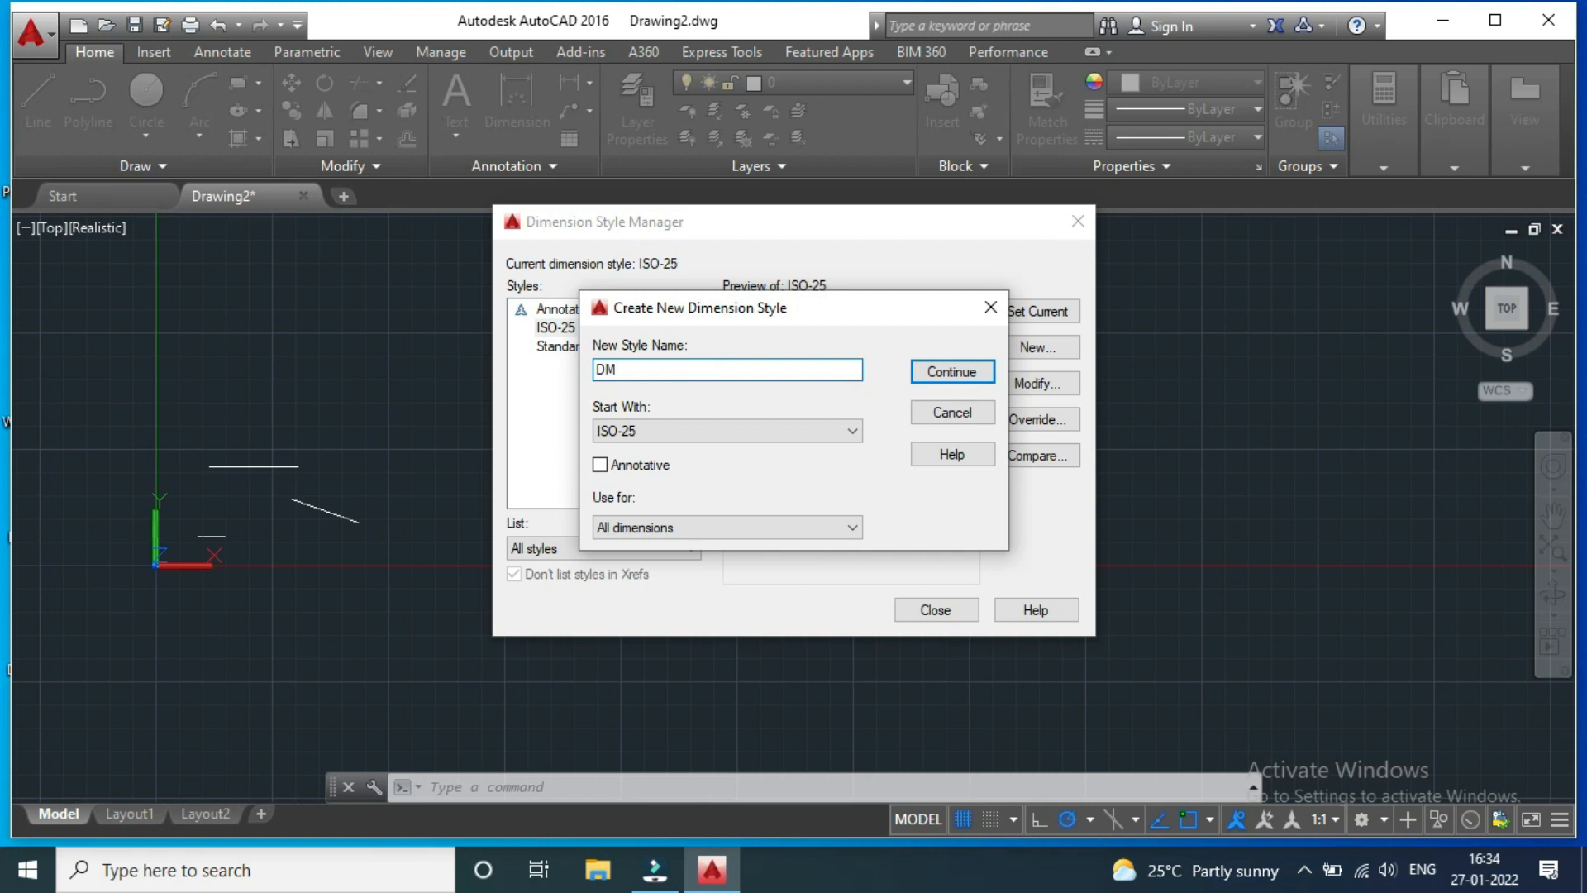
pyautogui.press('Escape')
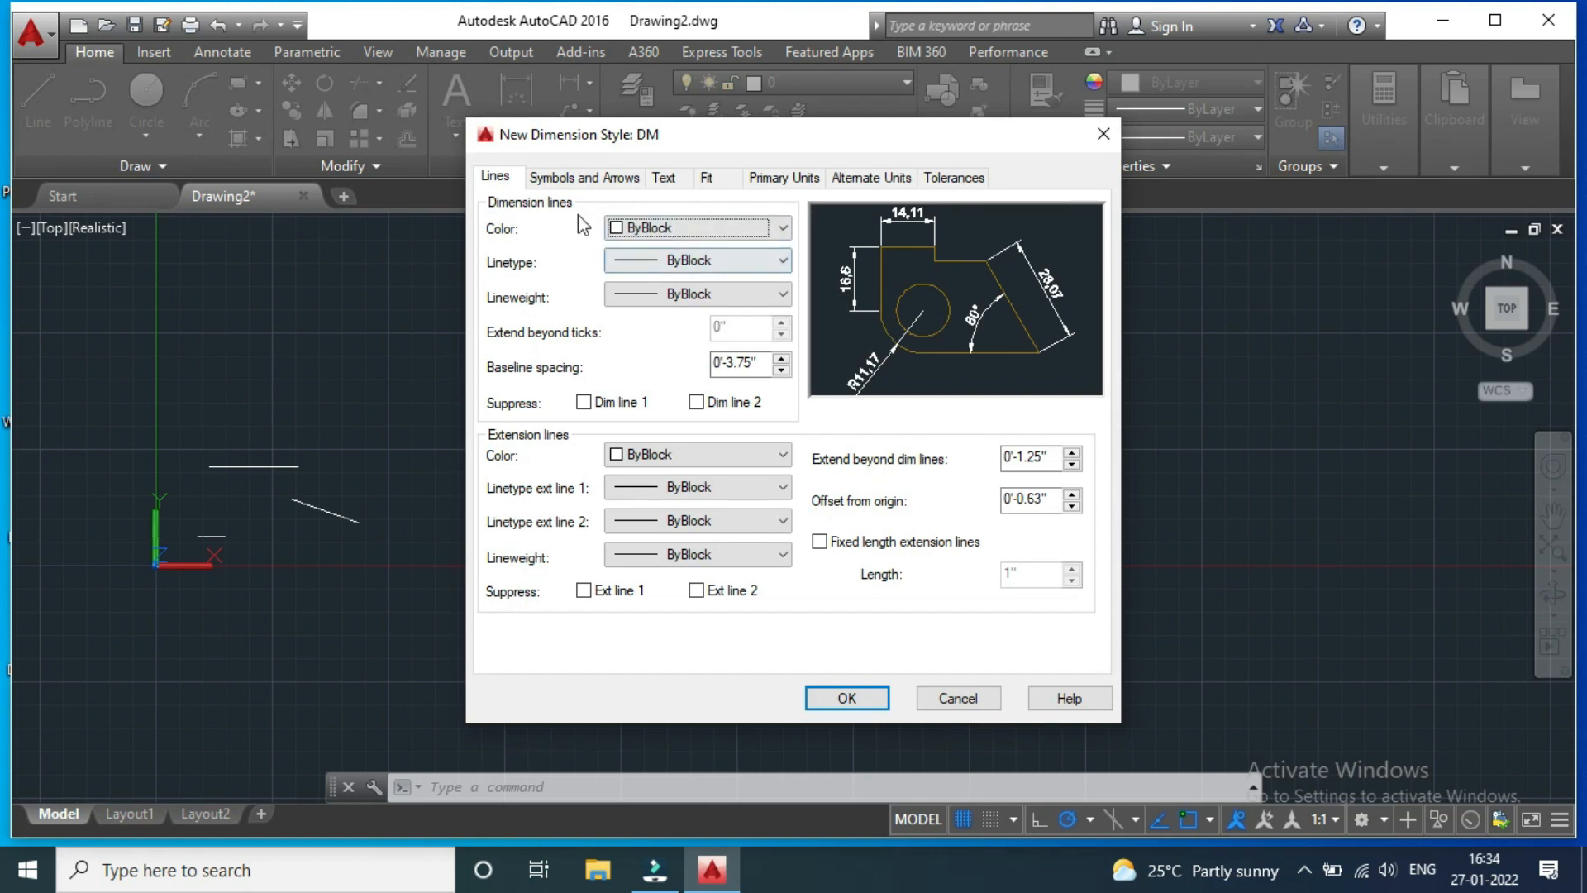
# Try red as the dimension line color and set it back to ByBlock
pyautogui.click(725, 230)
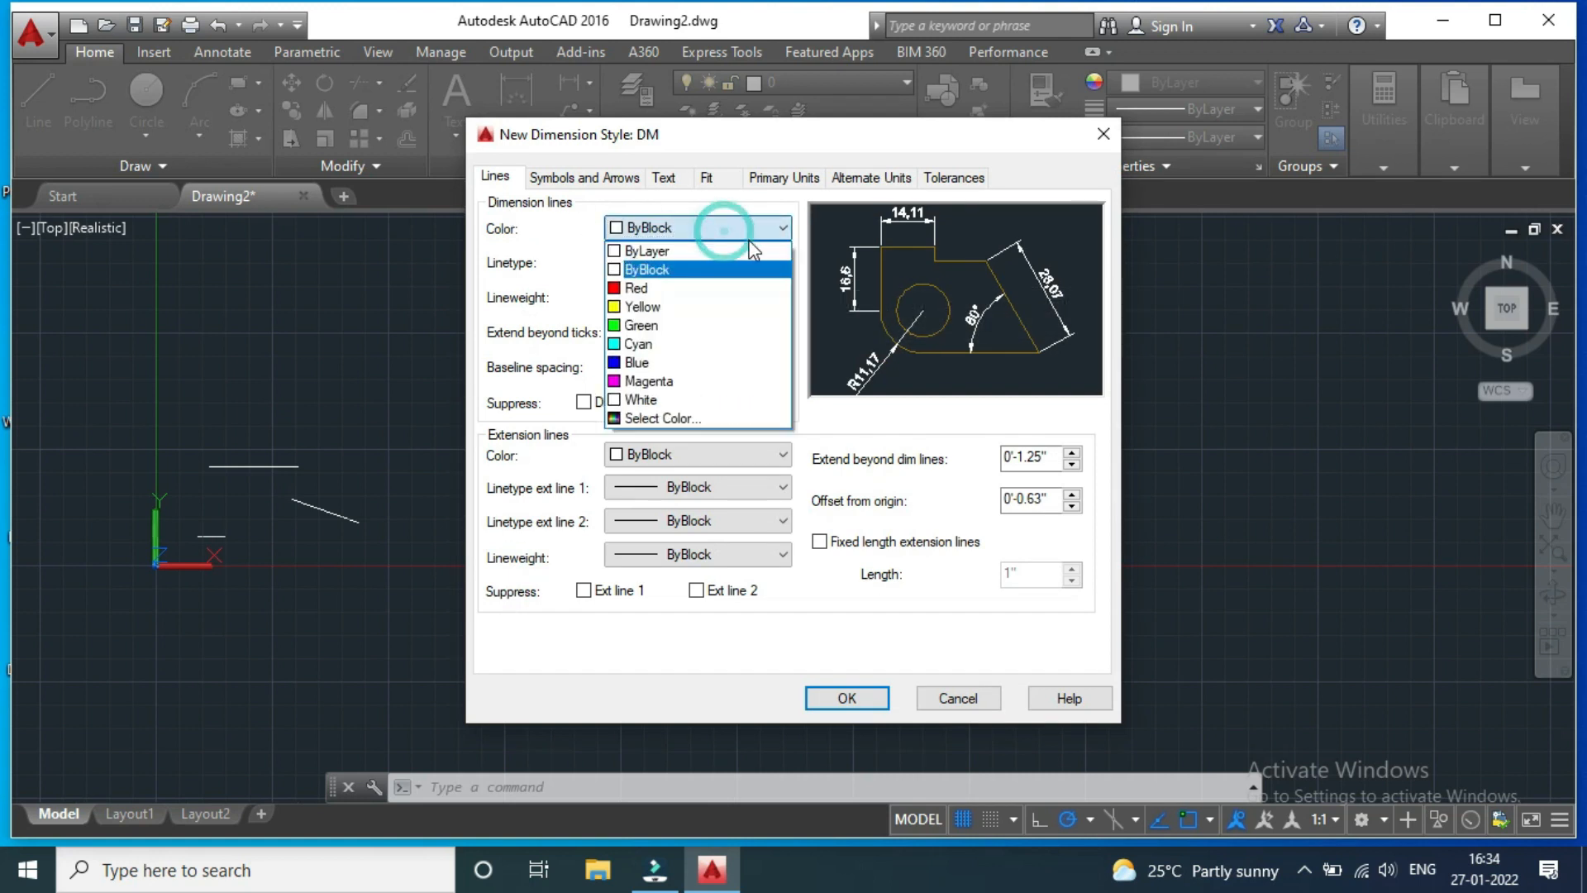
pyautogui.click(649, 289)
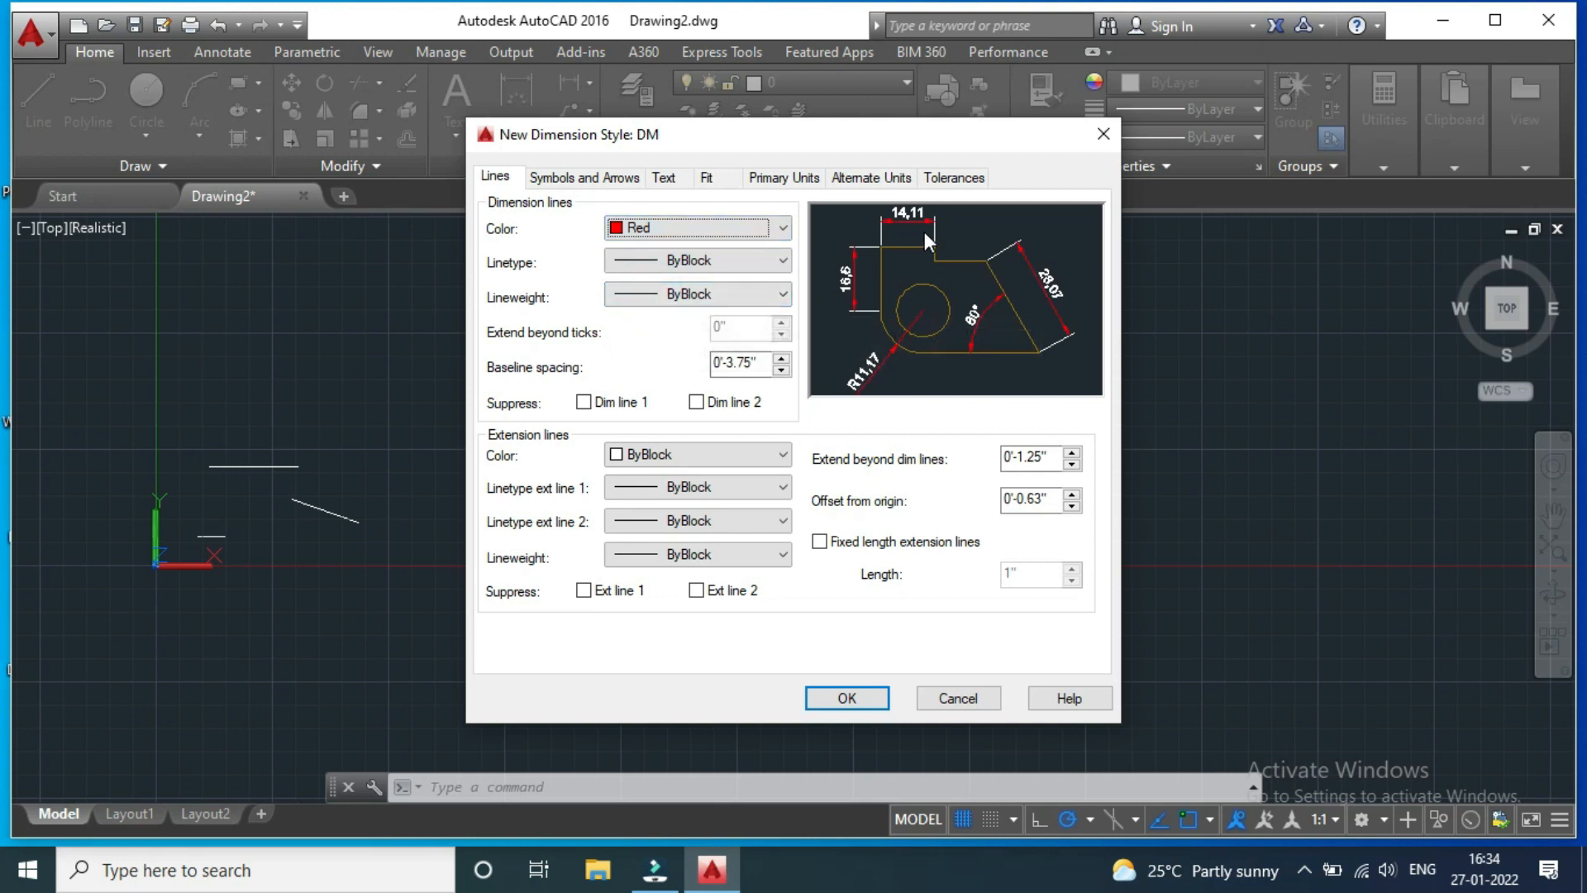
pyautogui.click(722, 230)
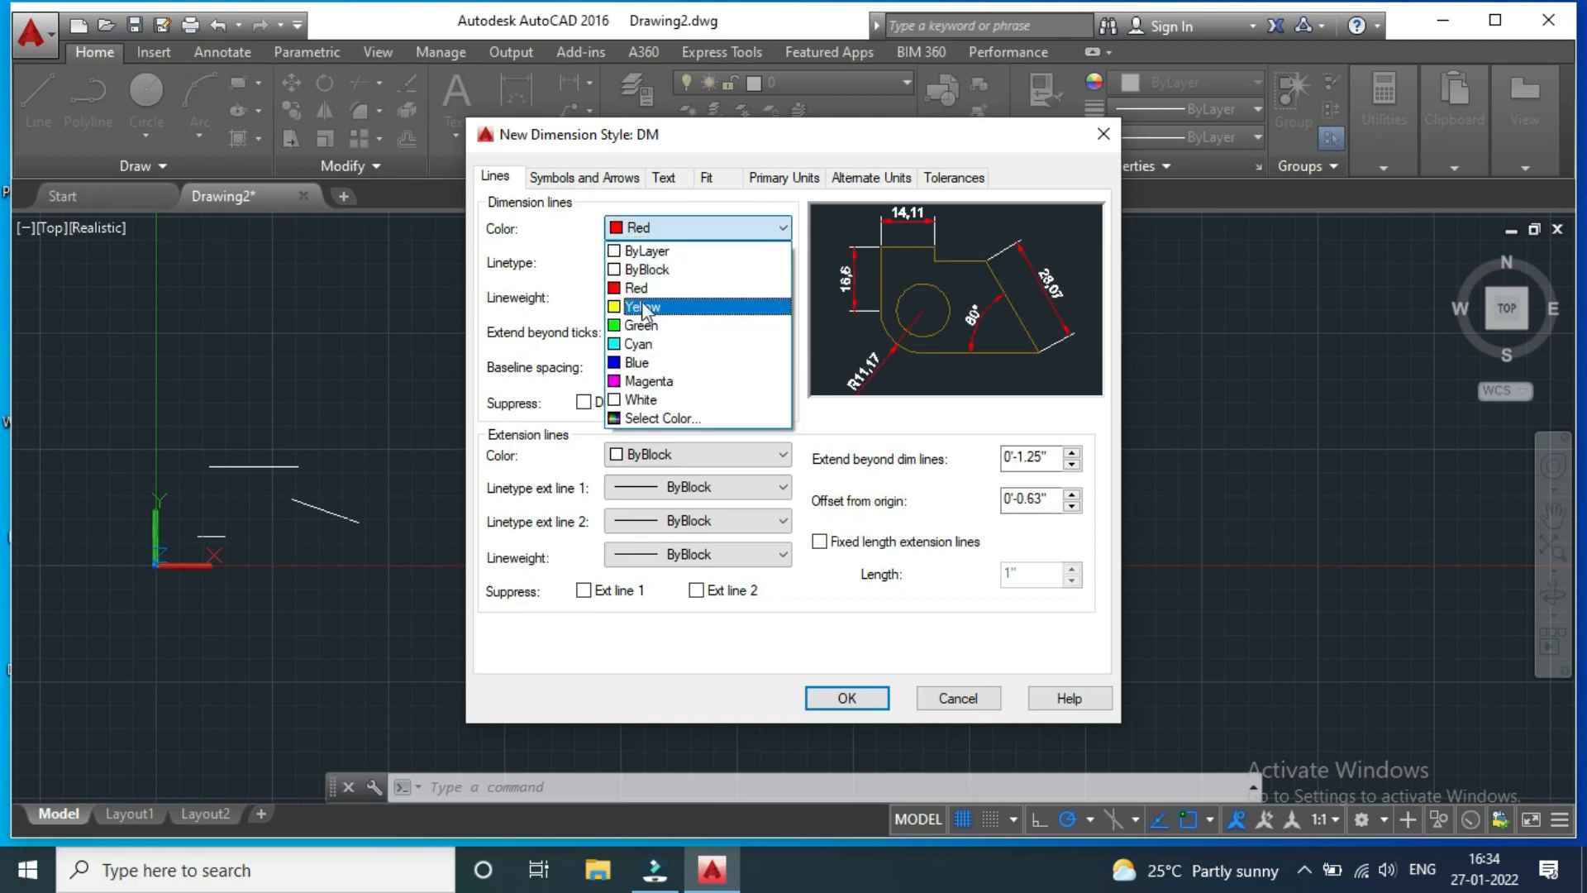
pyautogui.click(652, 271)
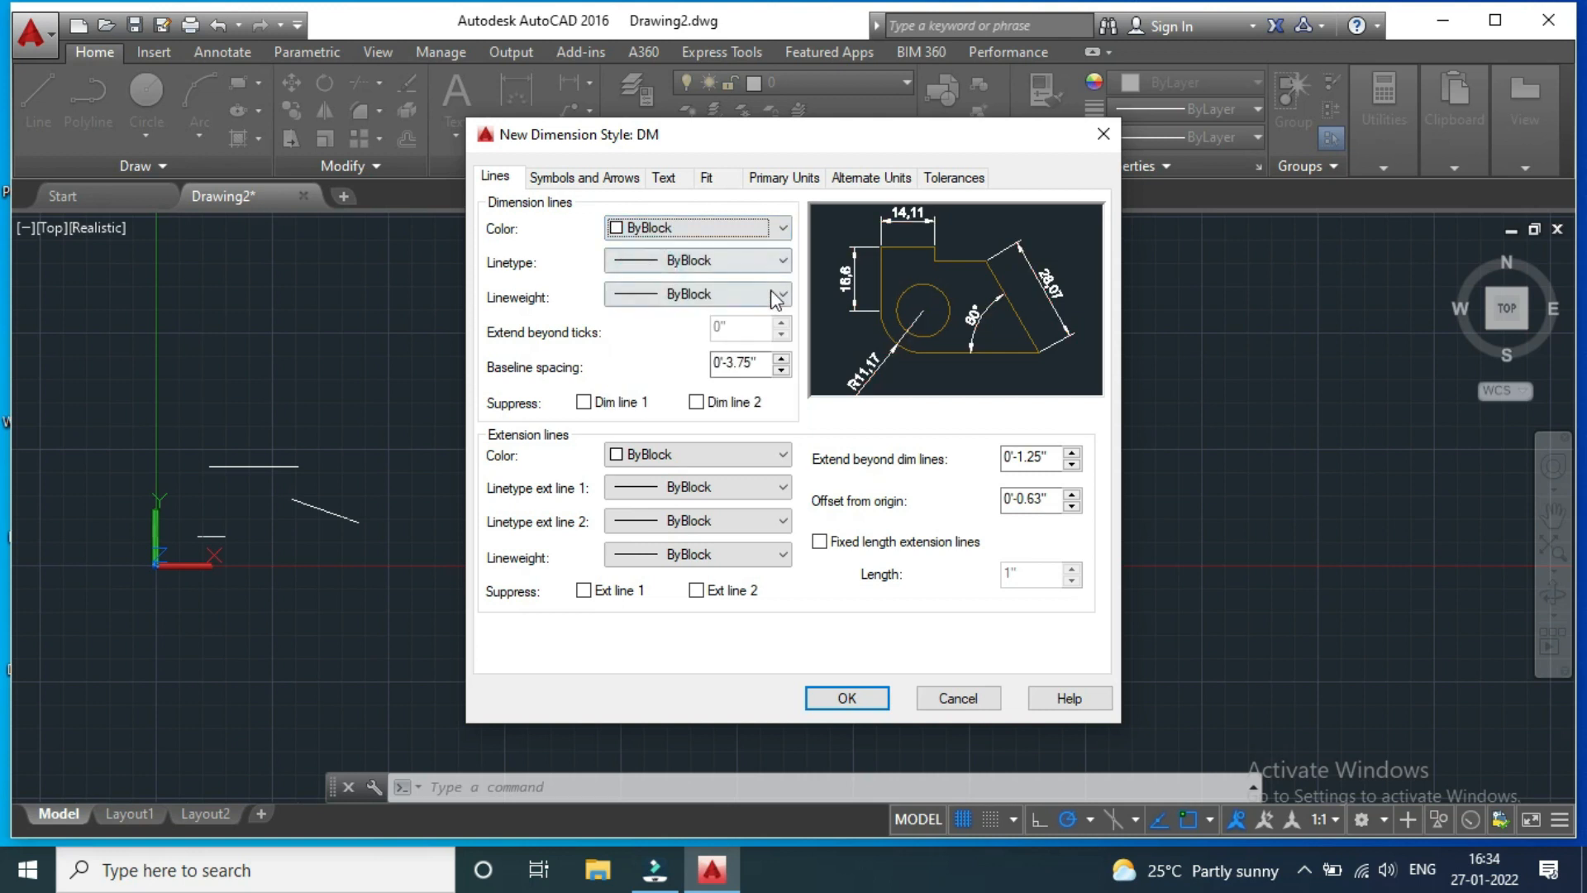
# Set the dimension lines to Continuous linetype, 0.00 mm lineweight and 0" baseline spacing, trying a 0.90 mm lineweight first
pyautogui.click(686, 263)
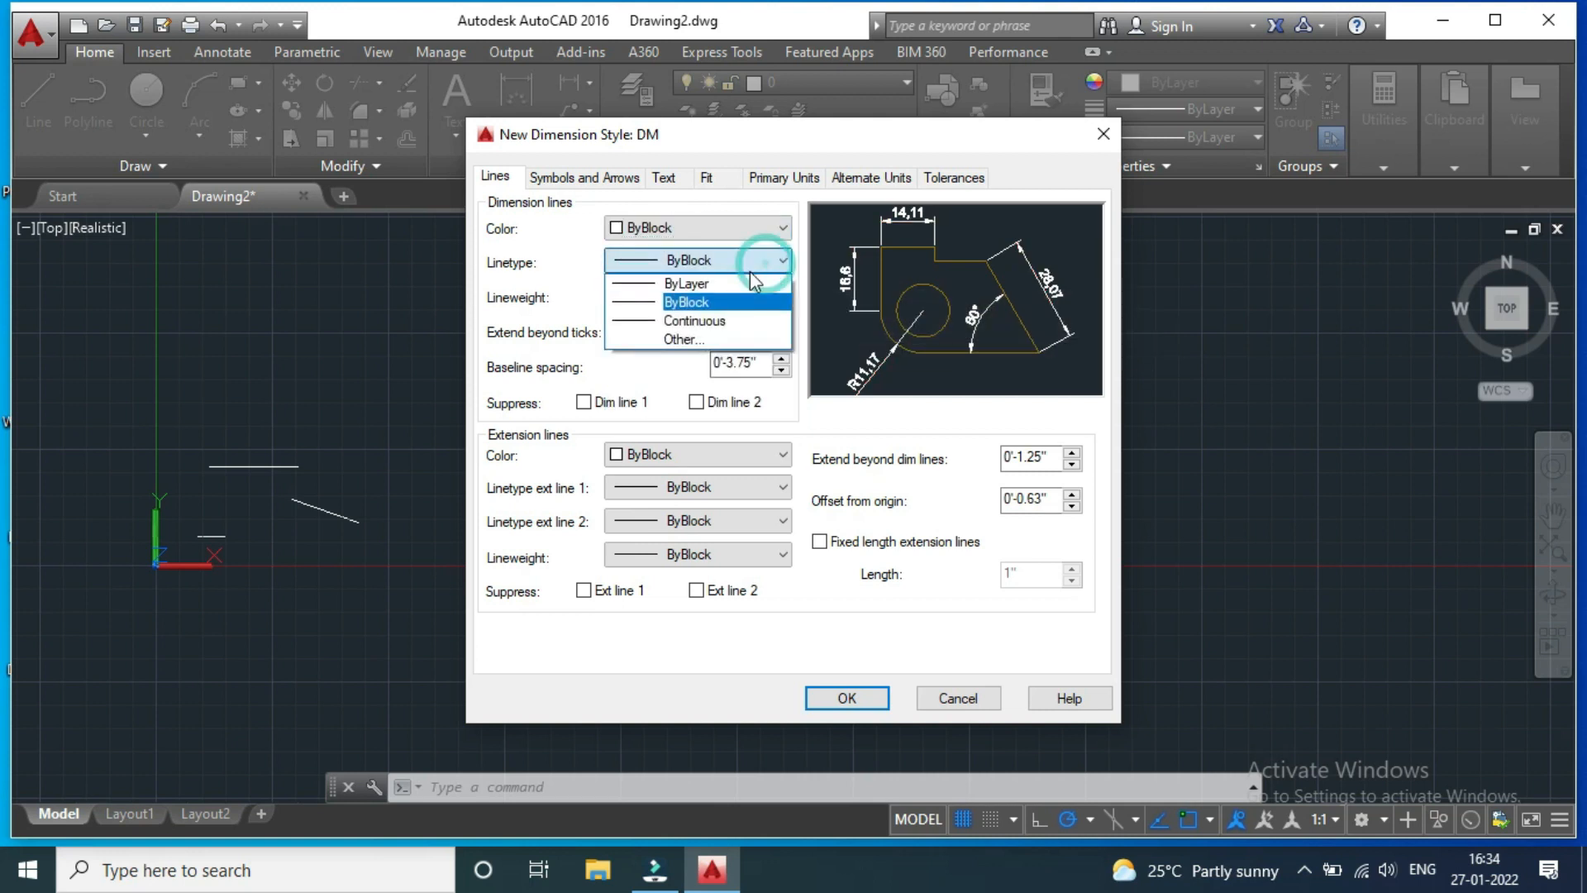
pyautogui.click(693, 325)
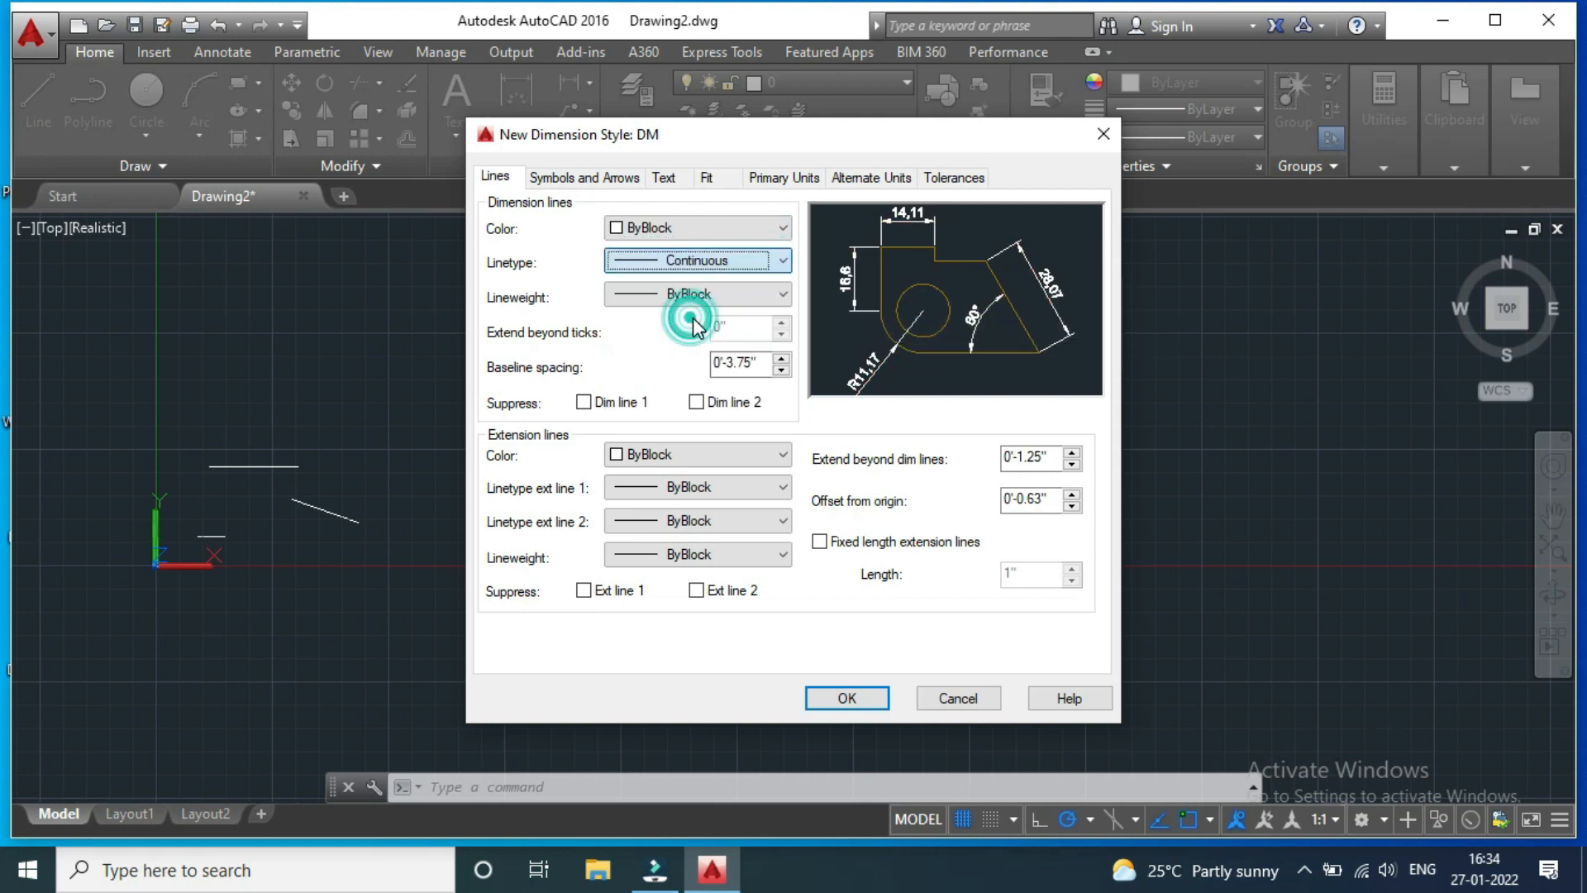
pyautogui.click(738, 294)
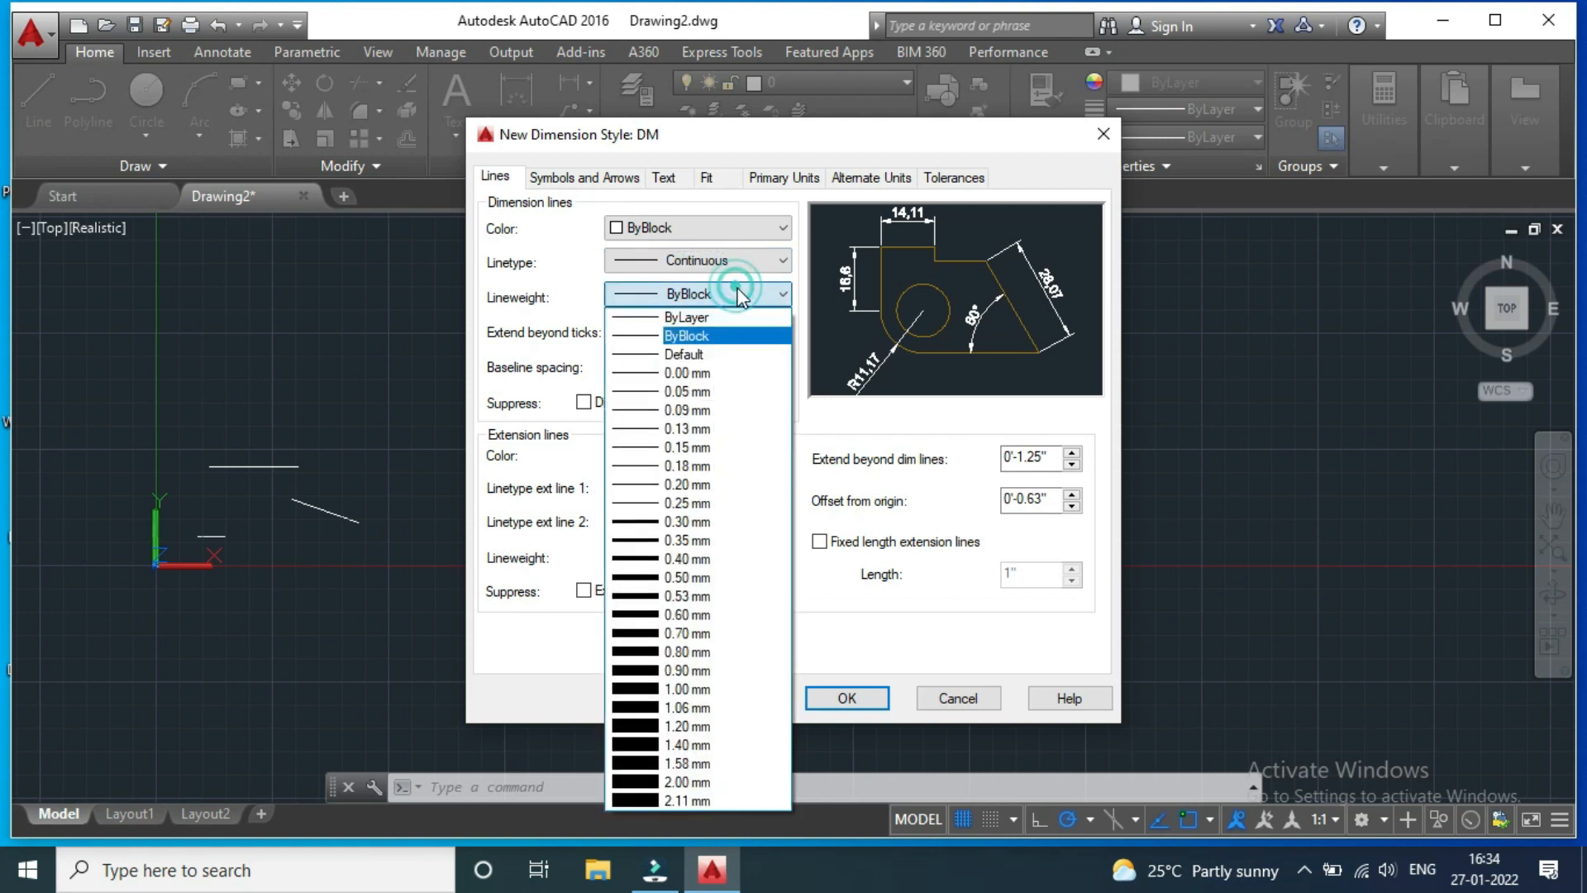
pyautogui.click(668, 671)
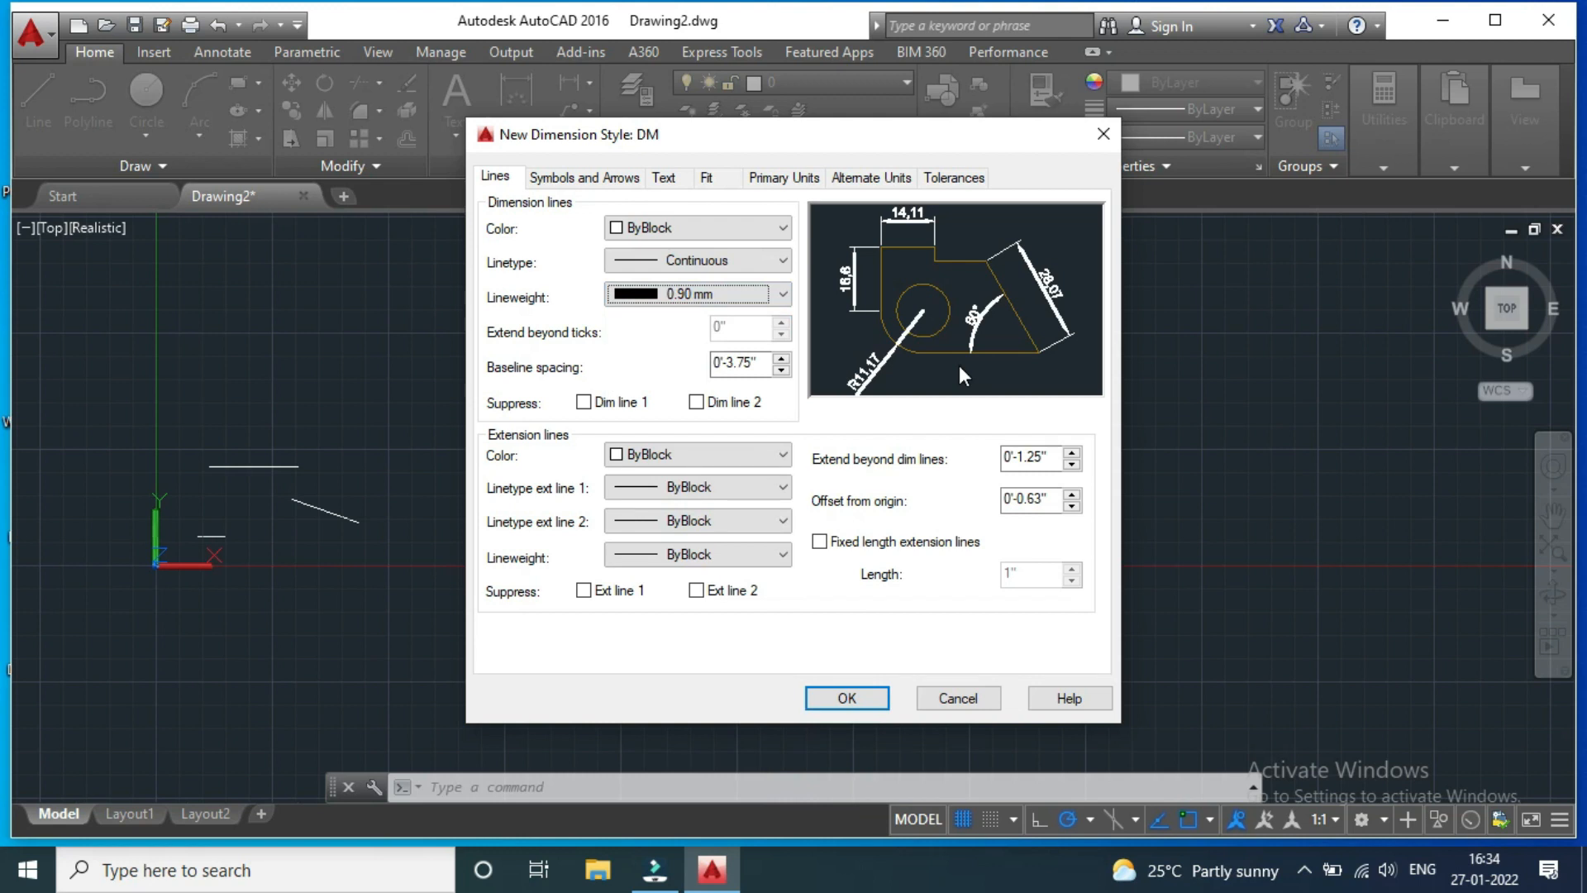
pyautogui.click(761, 296)
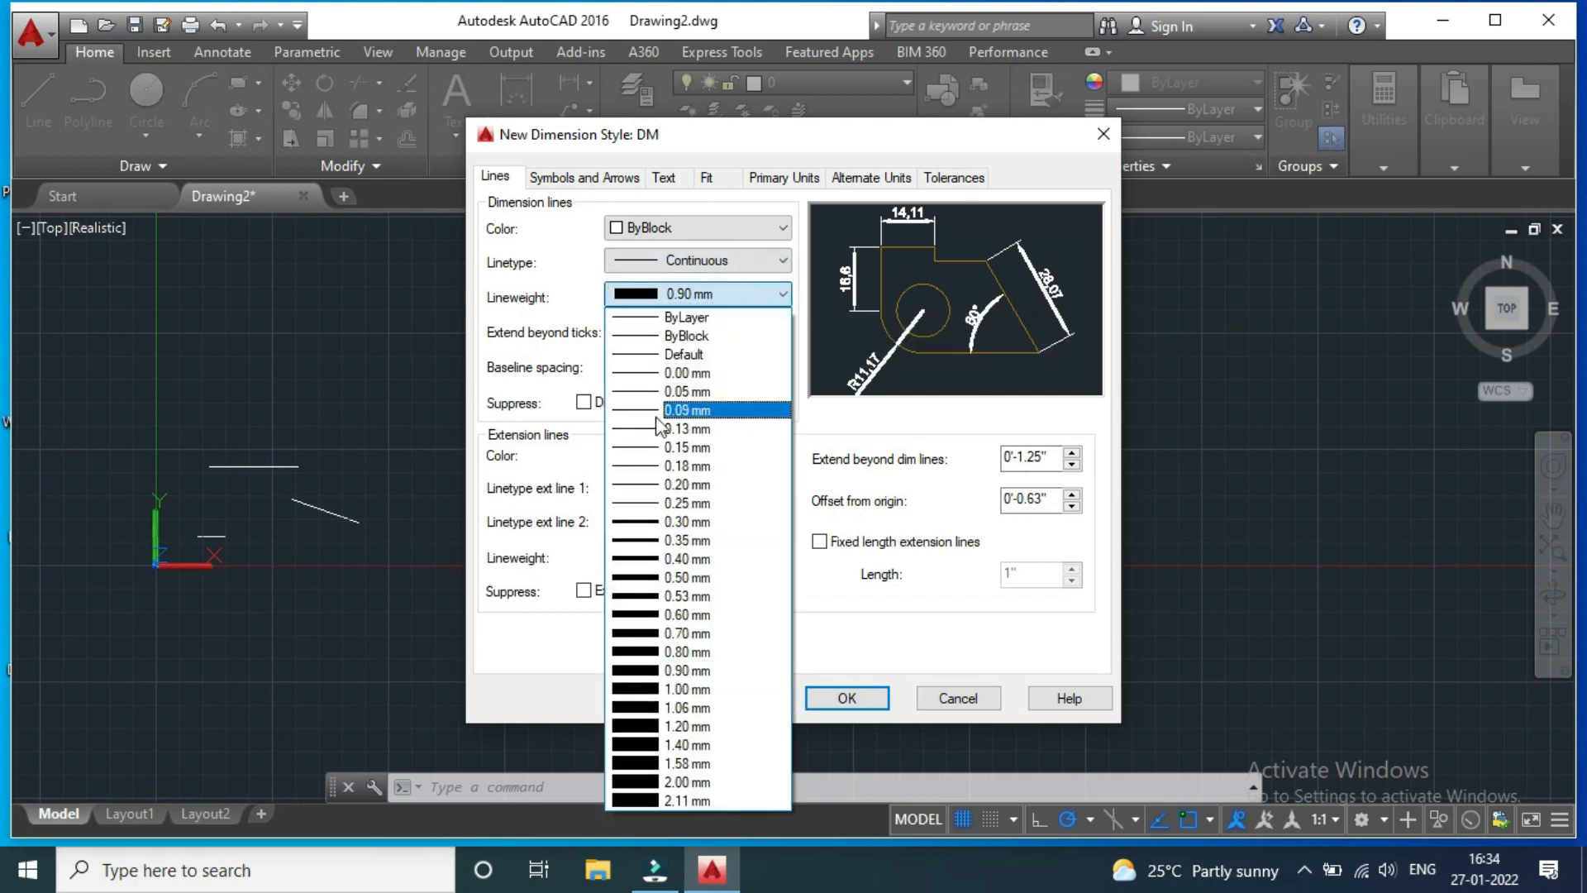
pyautogui.click(673, 373)
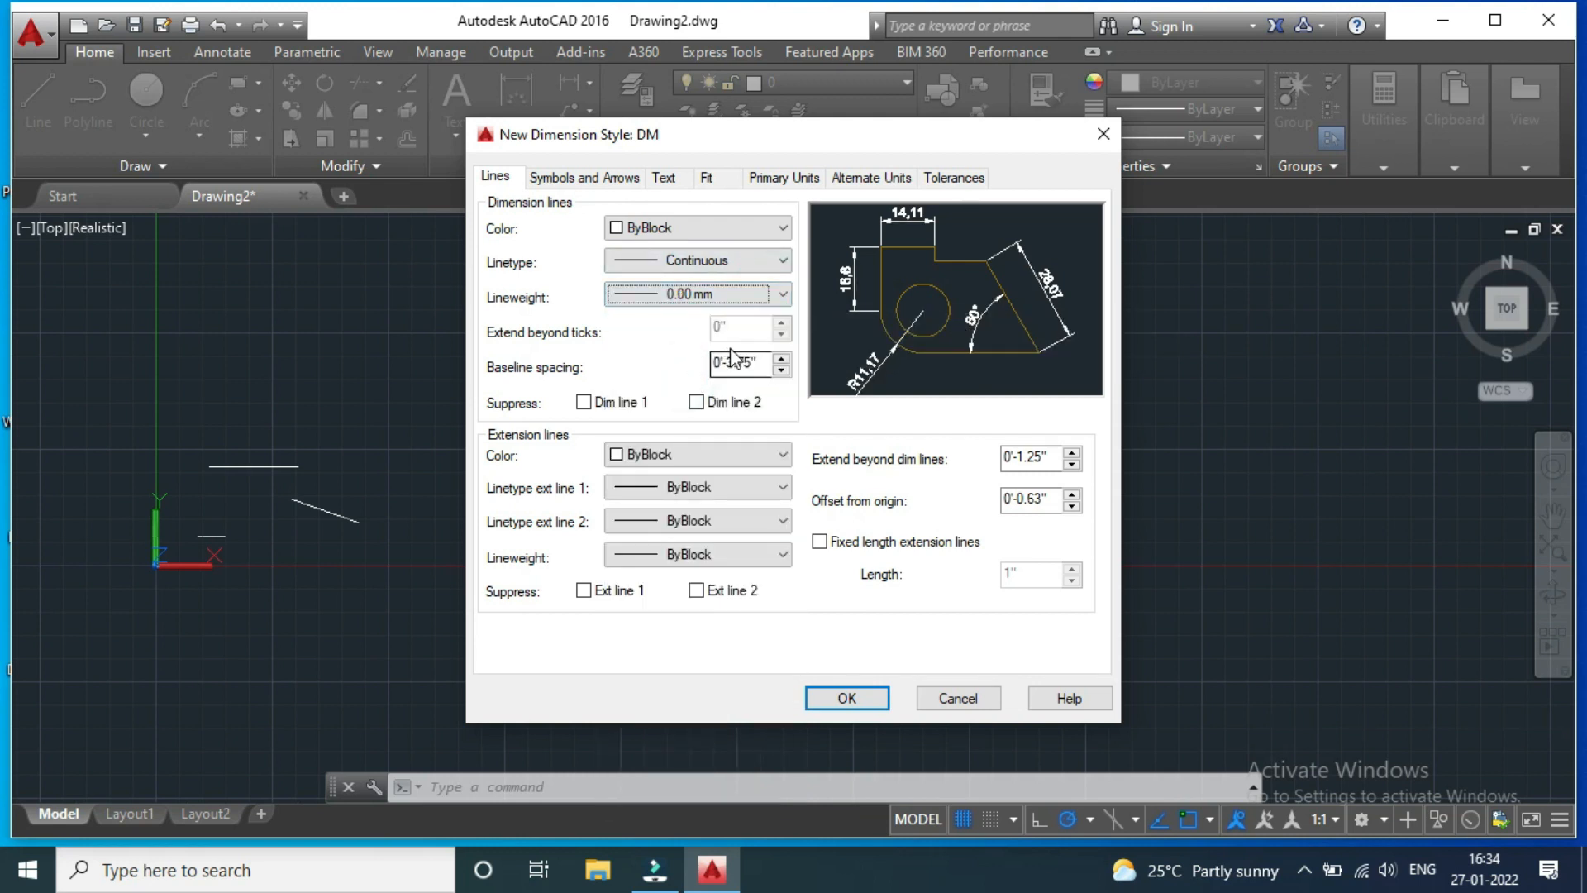
pyautogui.scroll(-4, 731, 360)
# Set the extension line color to Red and extension line 1 to Continuous linetype, leaving extension line 2 at ByBlock
pyautogui.click(773, 455)
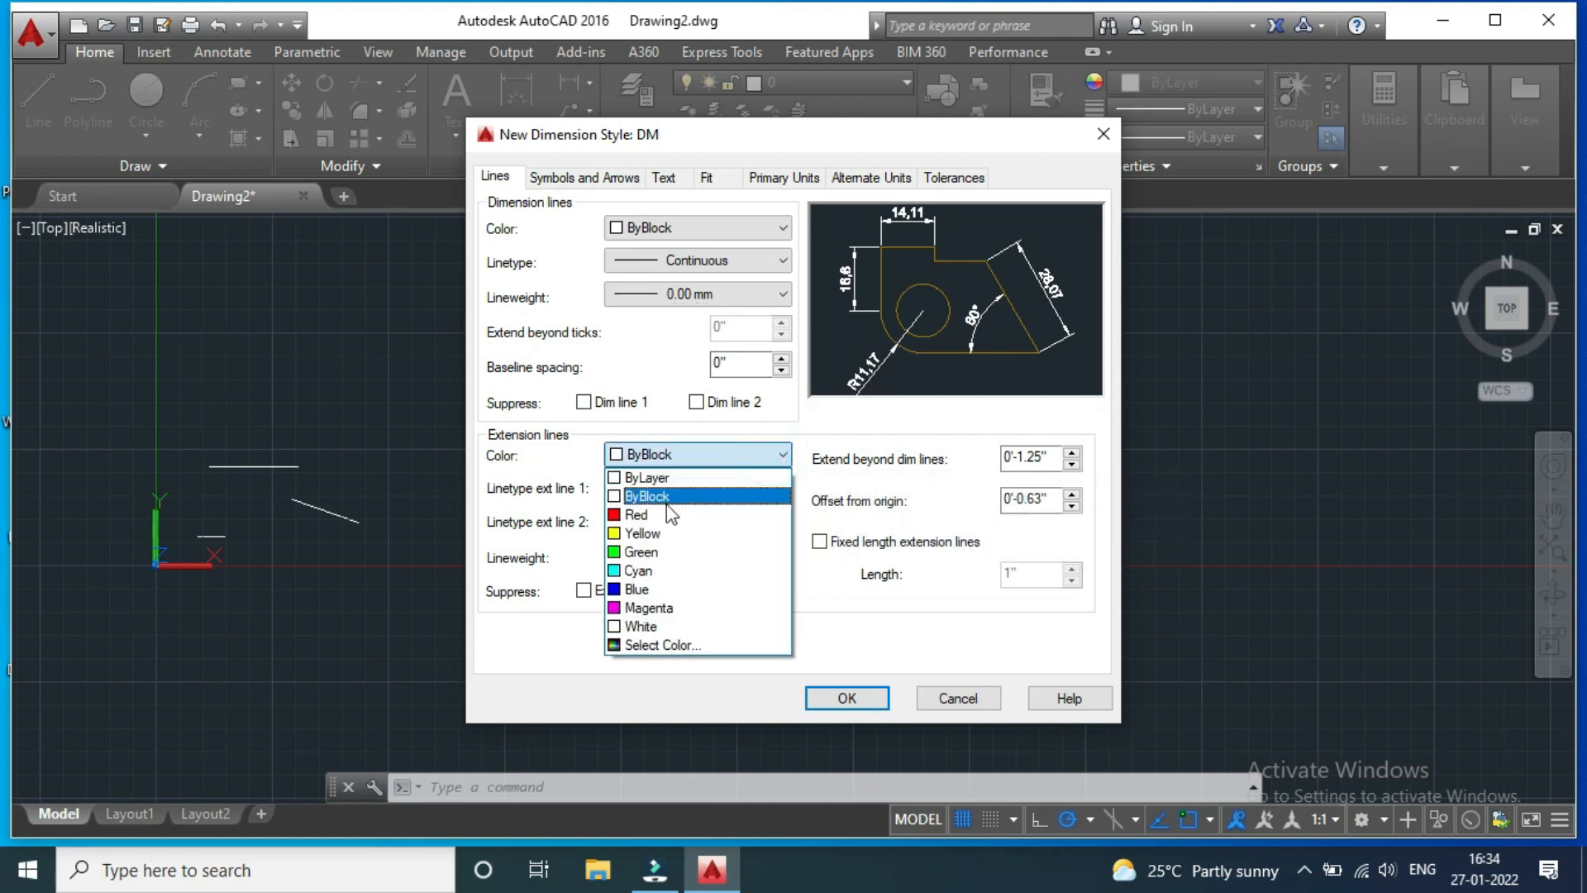
pyautogui.click(660, 516)
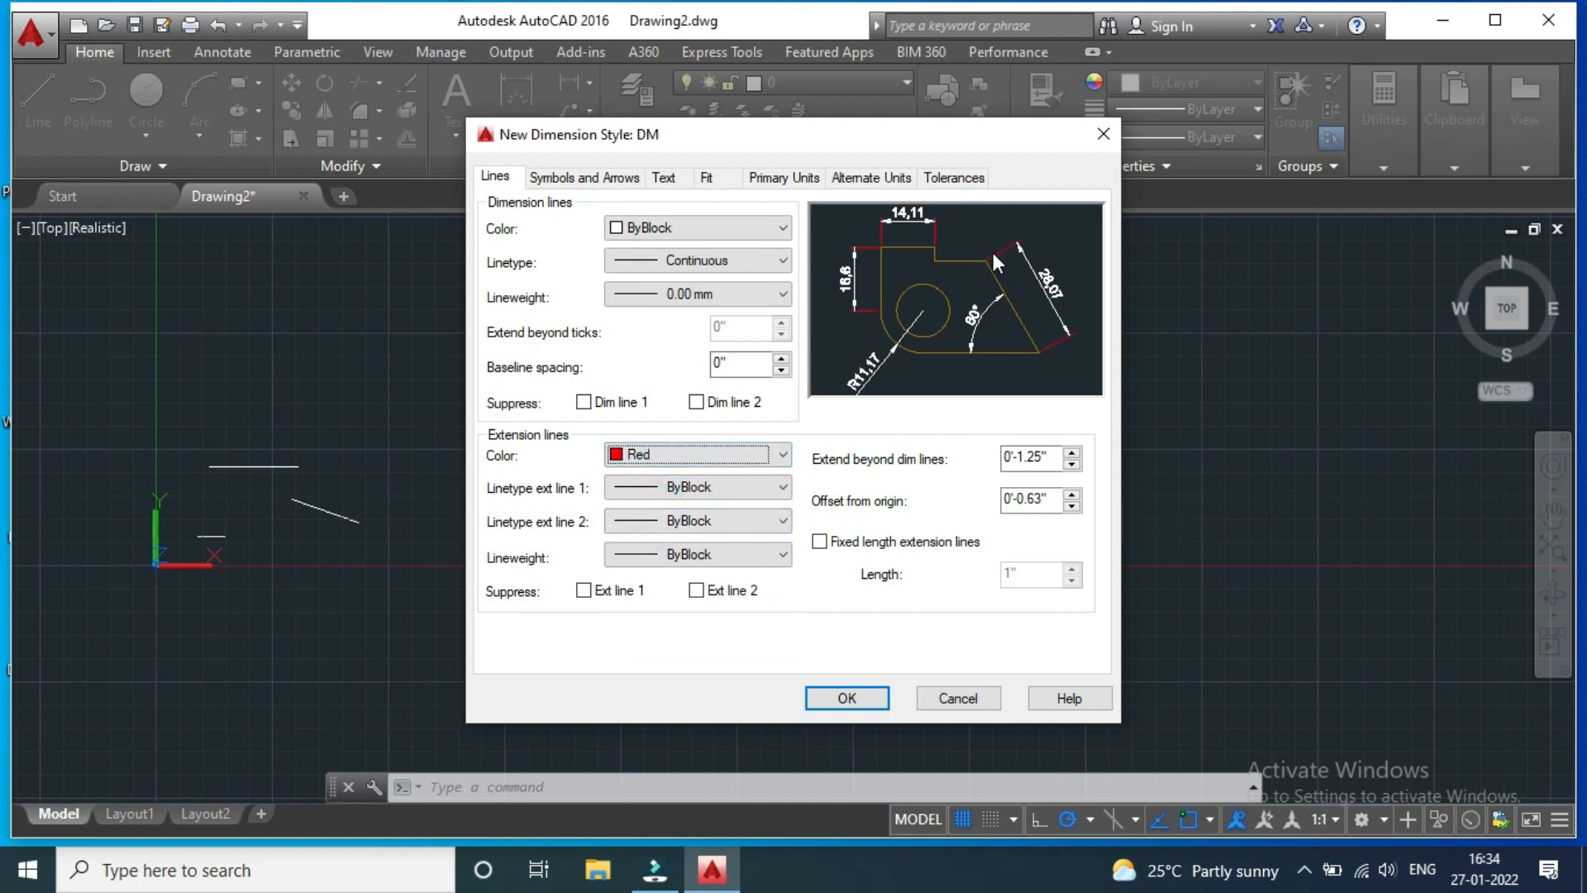
pyautogui.click(756, 485)
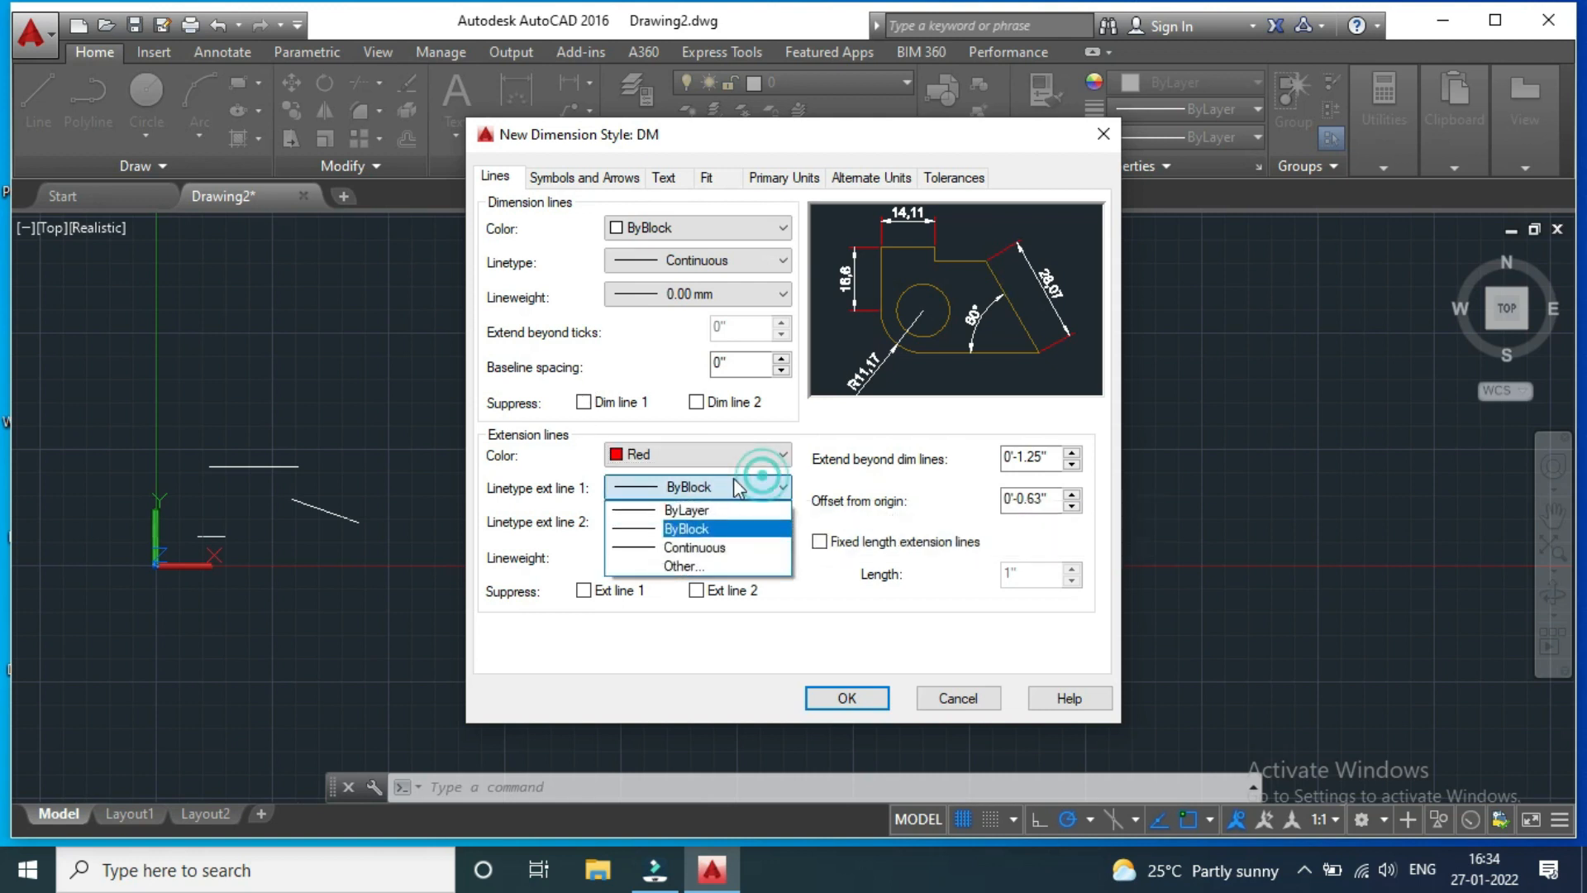
pyautogui.click(691, 563)
pyautogui.click(730, 416)
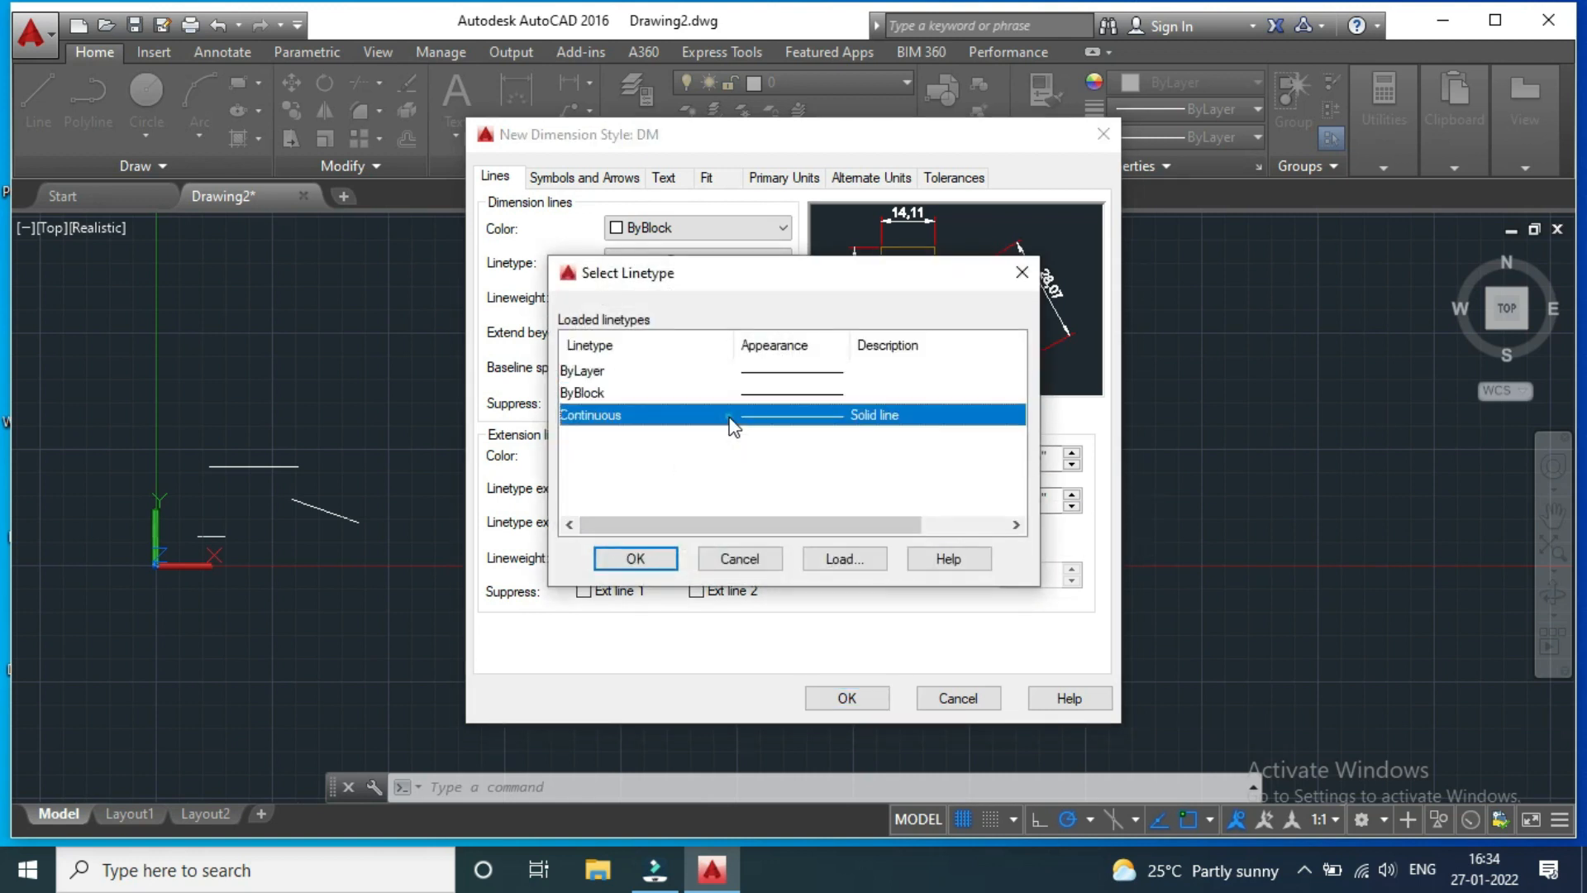
pyautogui.click(649, 558)
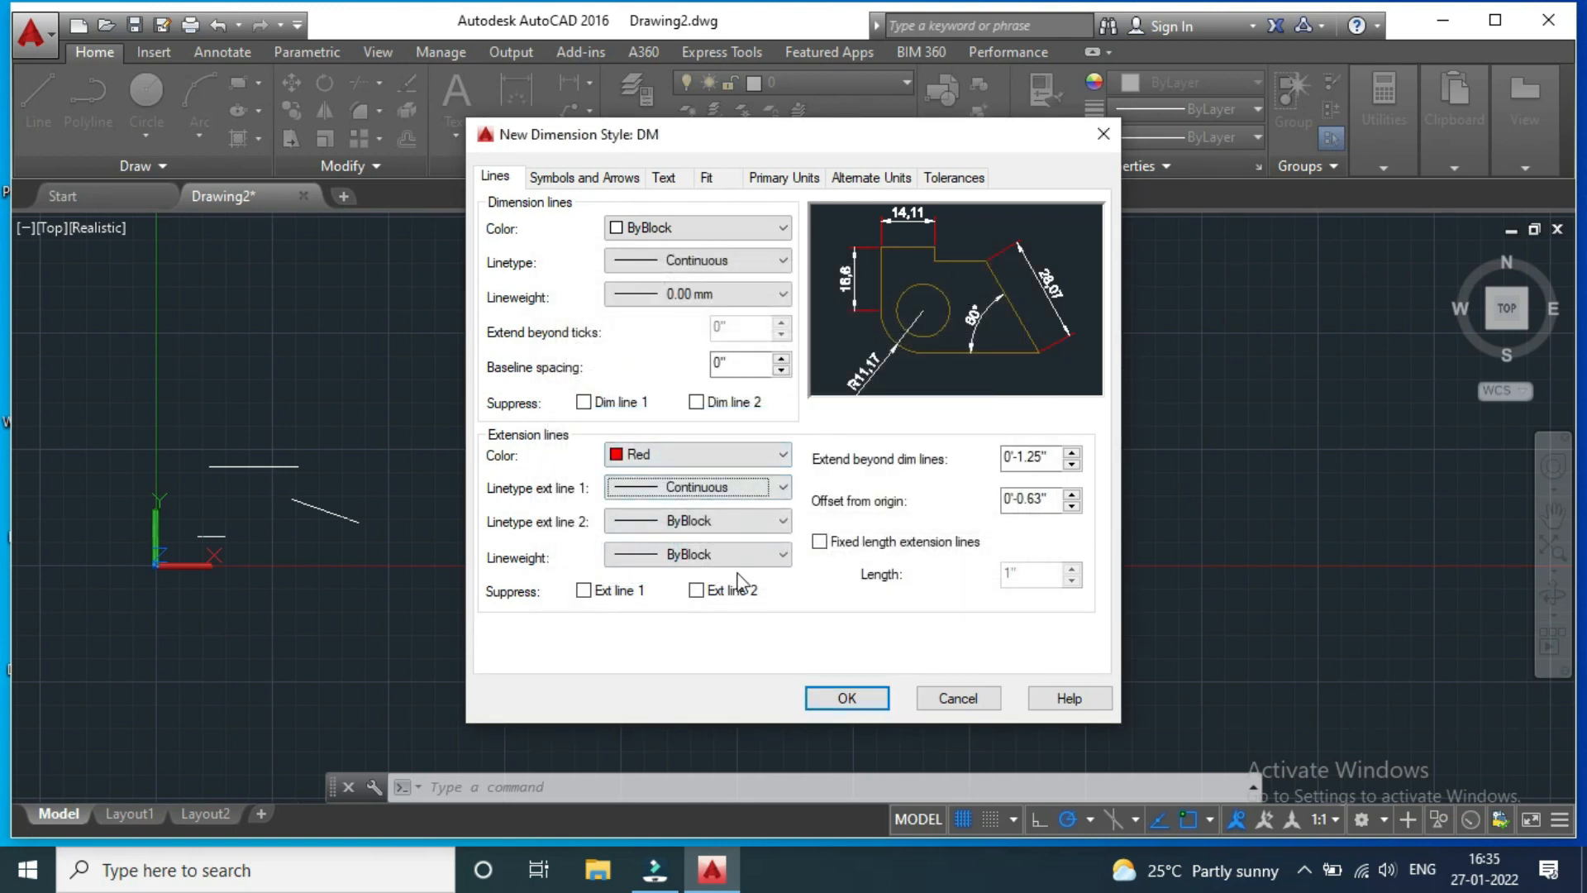
pyautogui.click(753, 520)
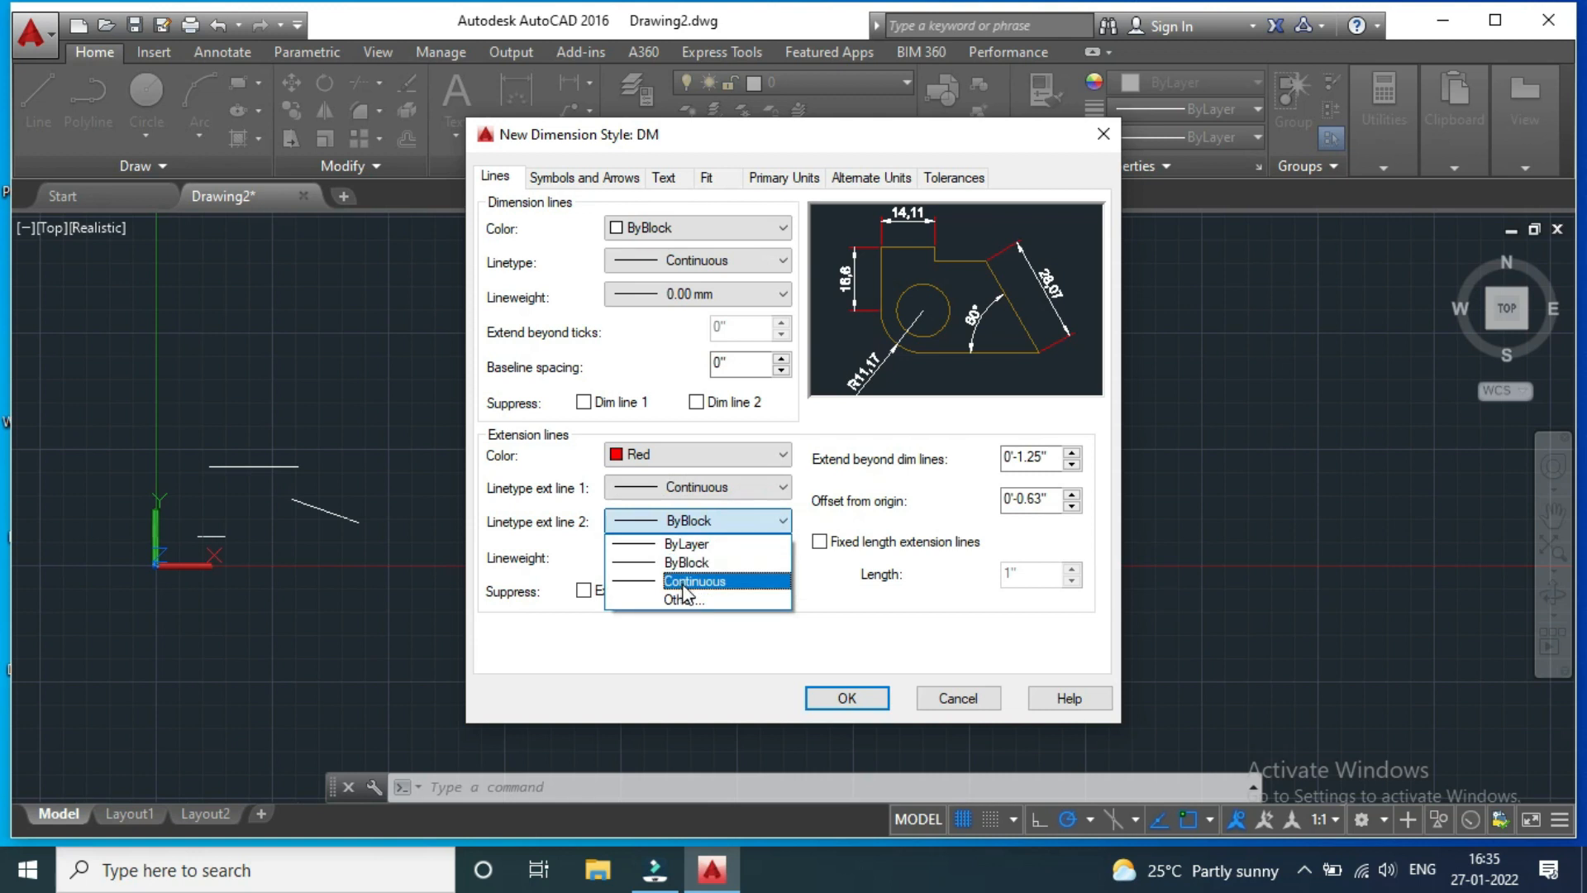
pyautogui.click(773, 509)
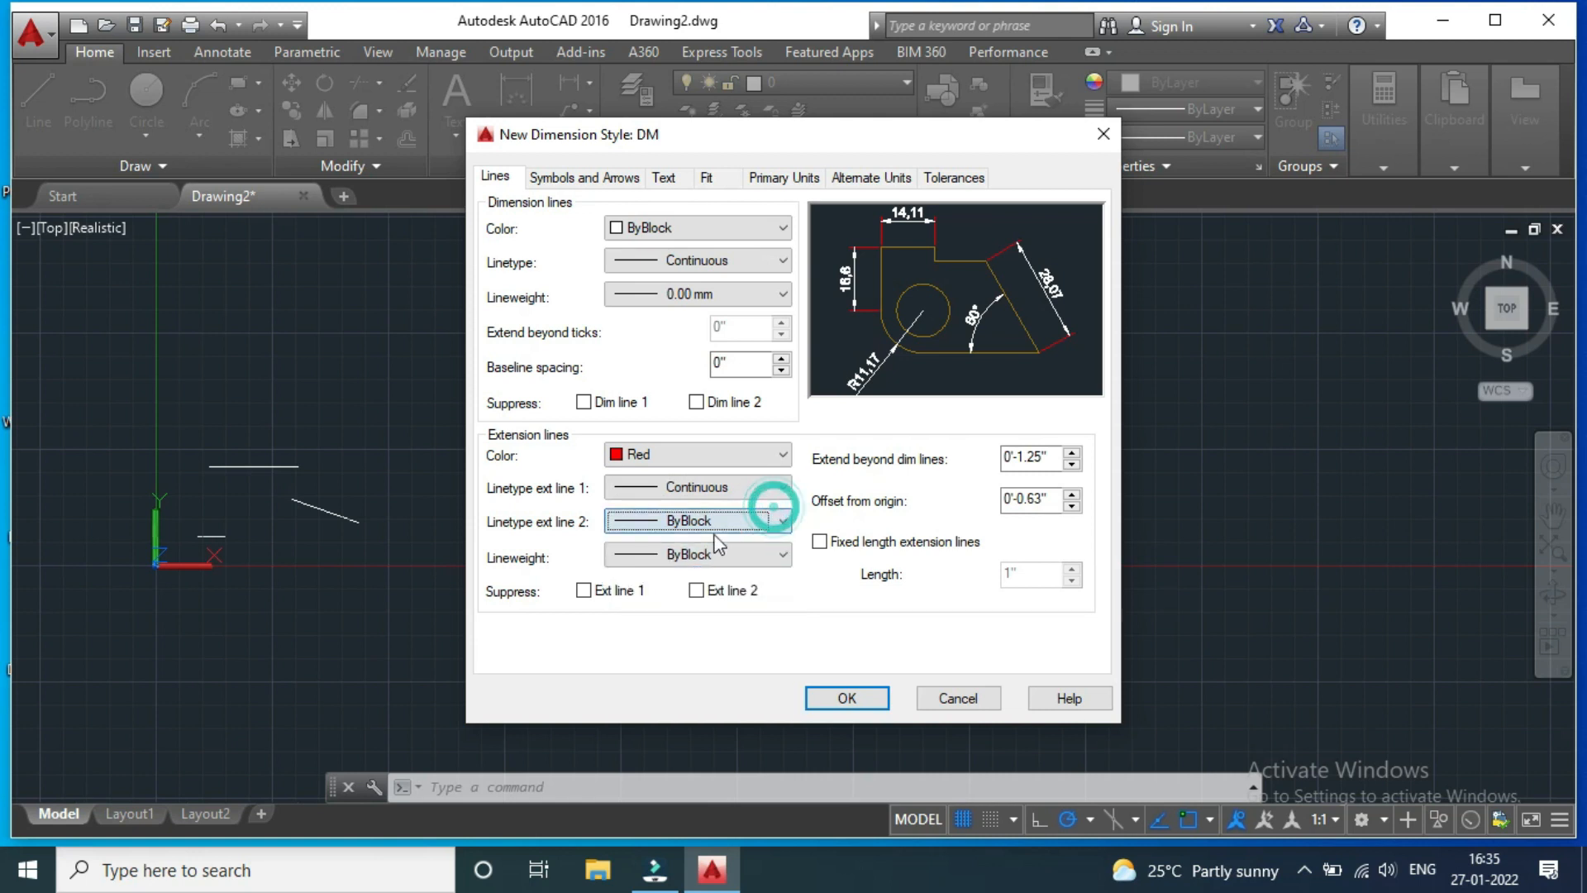
# Try extension line lineweights of 1.00 mm and 0.90 mm, and set the lineweight to Default
pyautogui.click(767, 559)
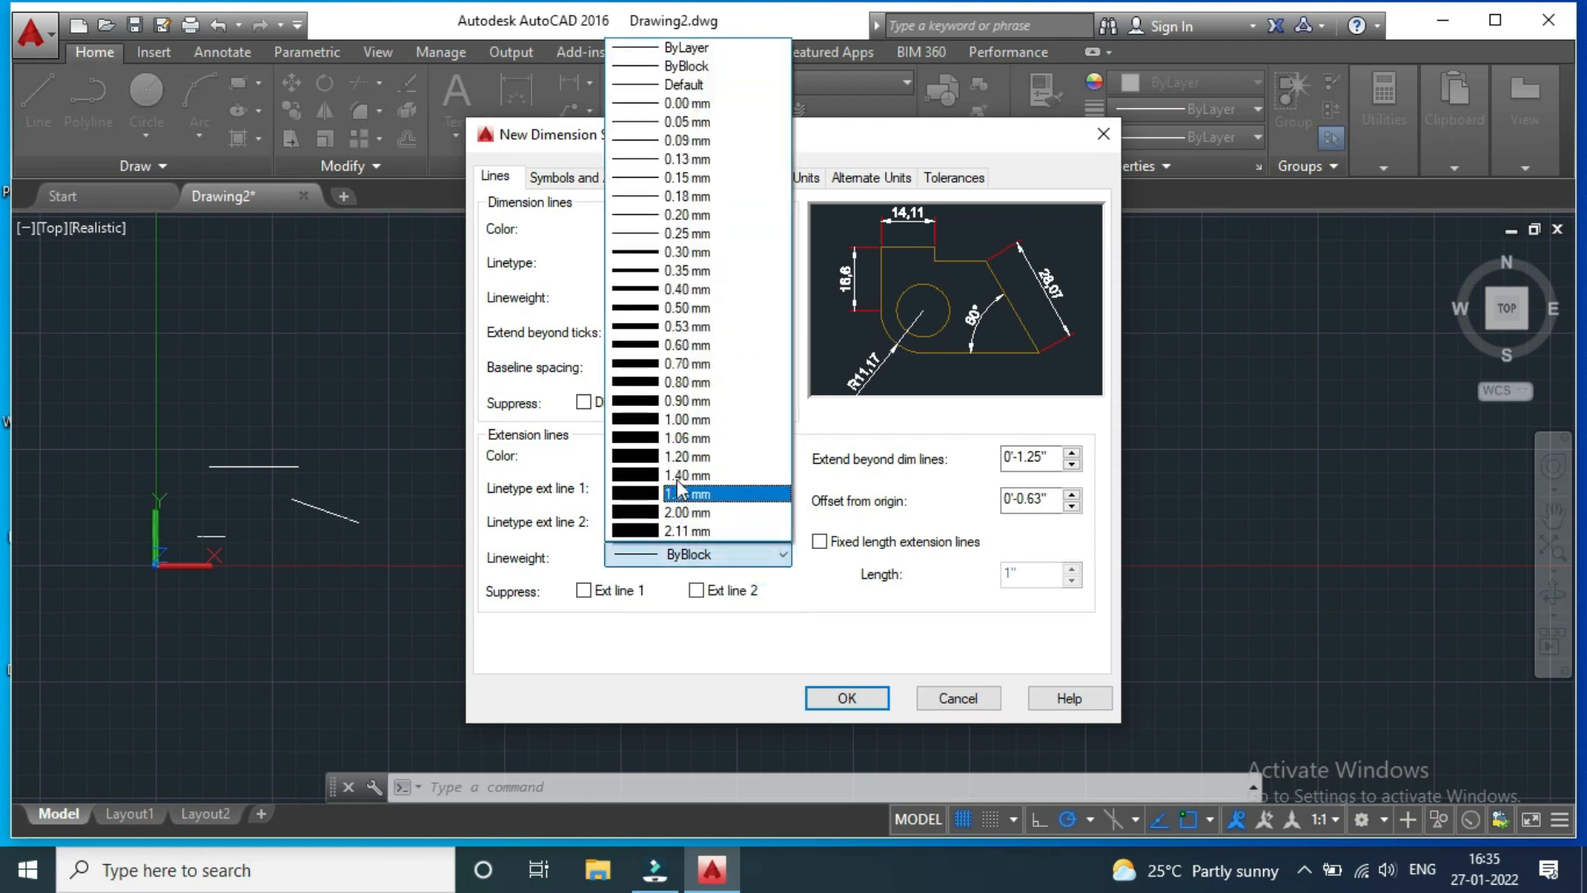
pyautogui.click(687, 420)
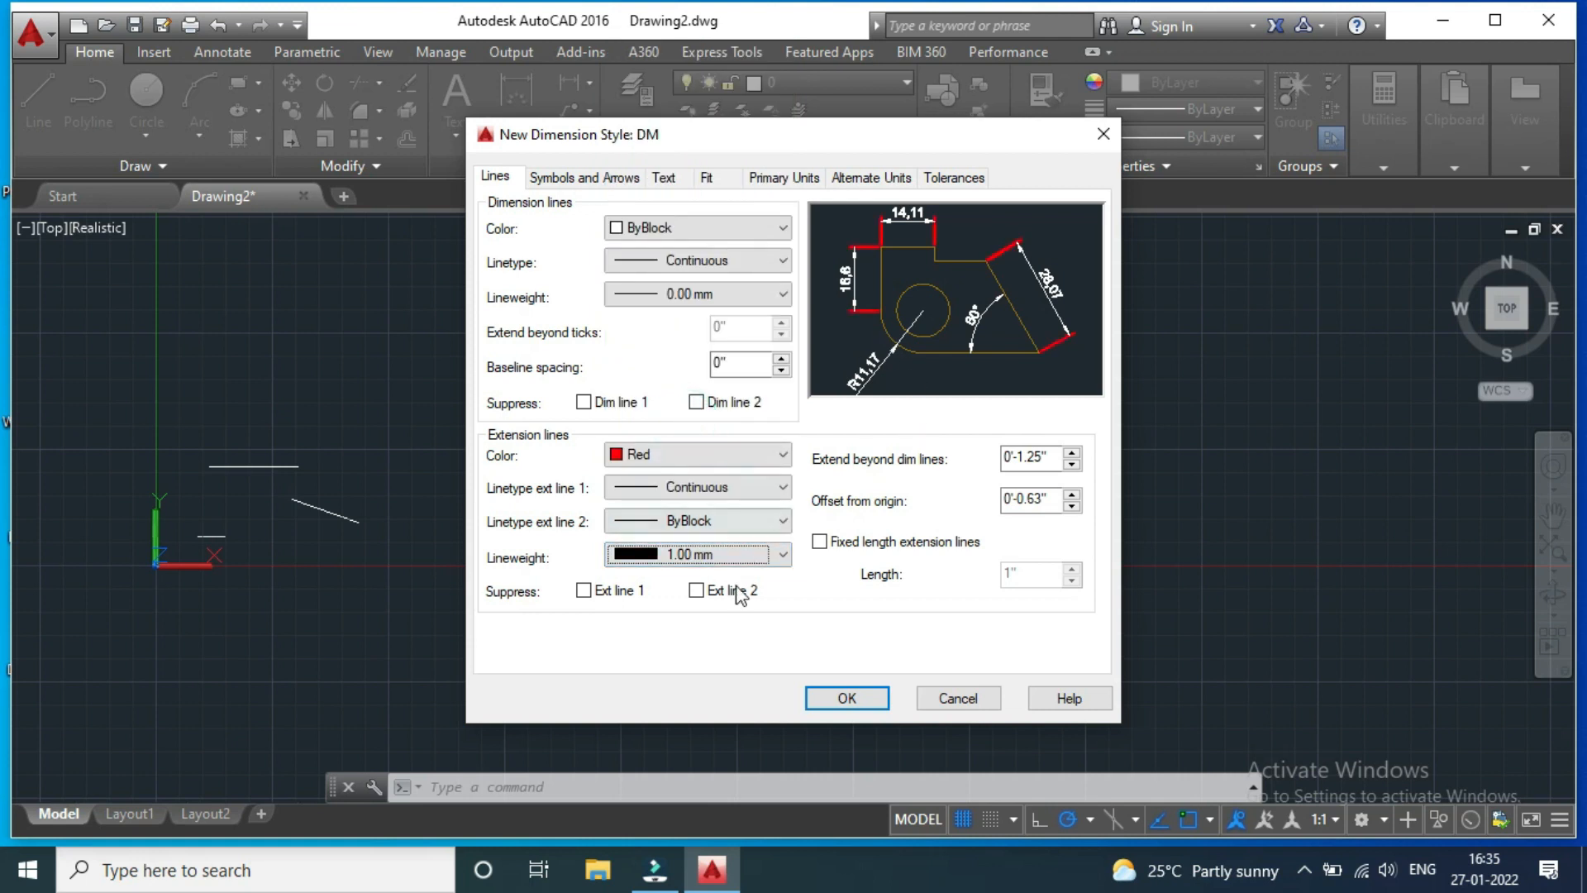
pyautogui.click(786, 576)
pyautogui.scroll(1, 632, 567)
pyautogui.click(781, 554)
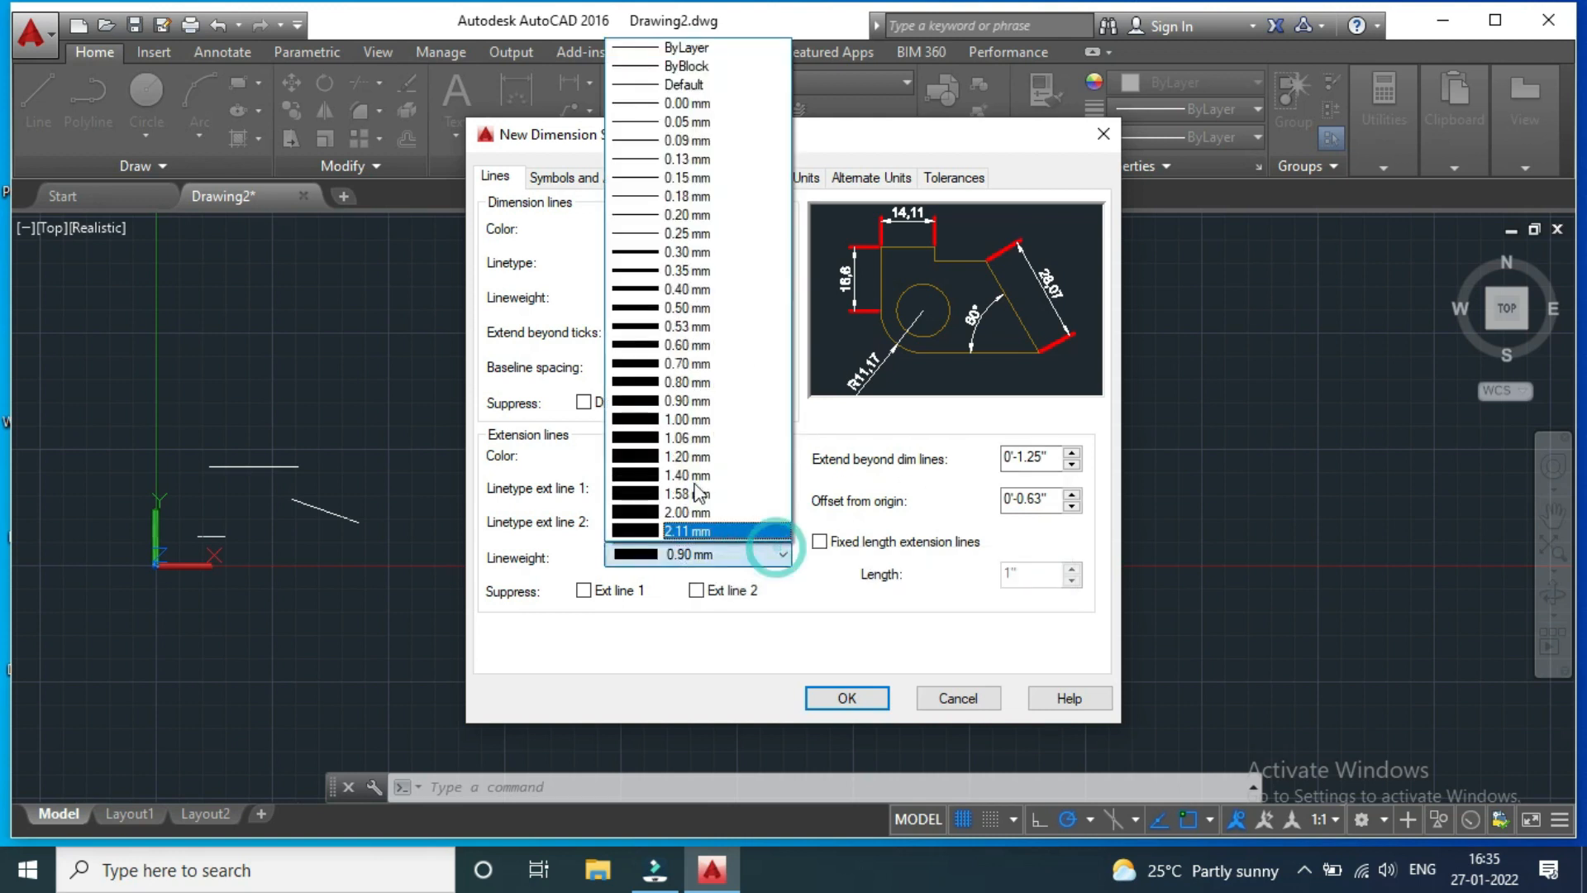
pyautogui.click(697, 89)
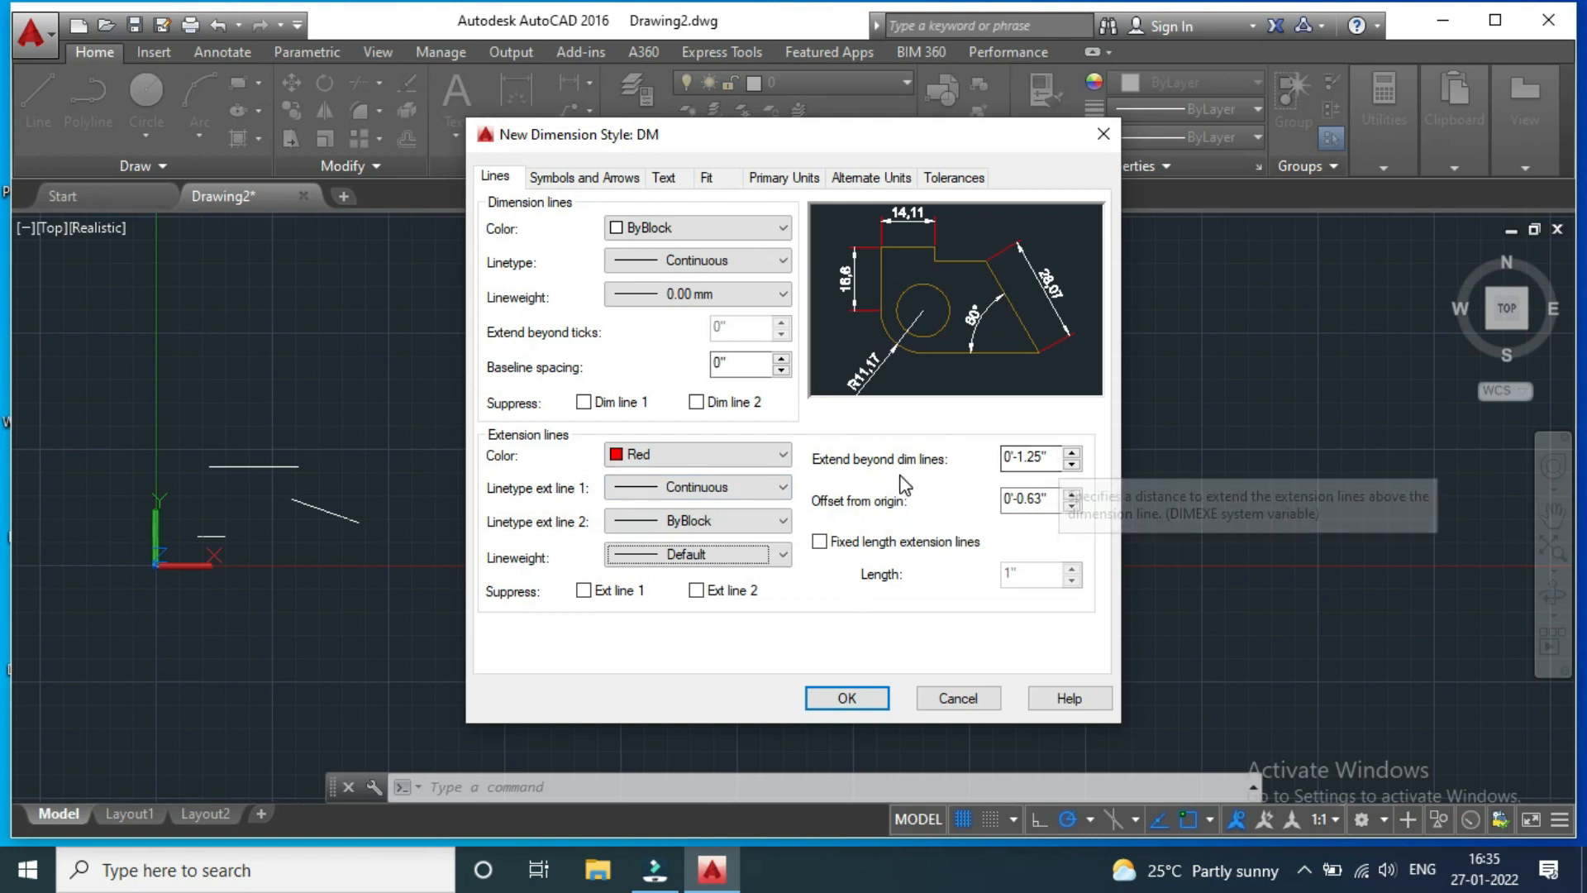
# Try extending the extension lines 3'-0.25" beyond the dimension lines, and set that extension to 0"
pyautogui.moveTo(1072, 451); pyautogui.dragTo(1069, 455)
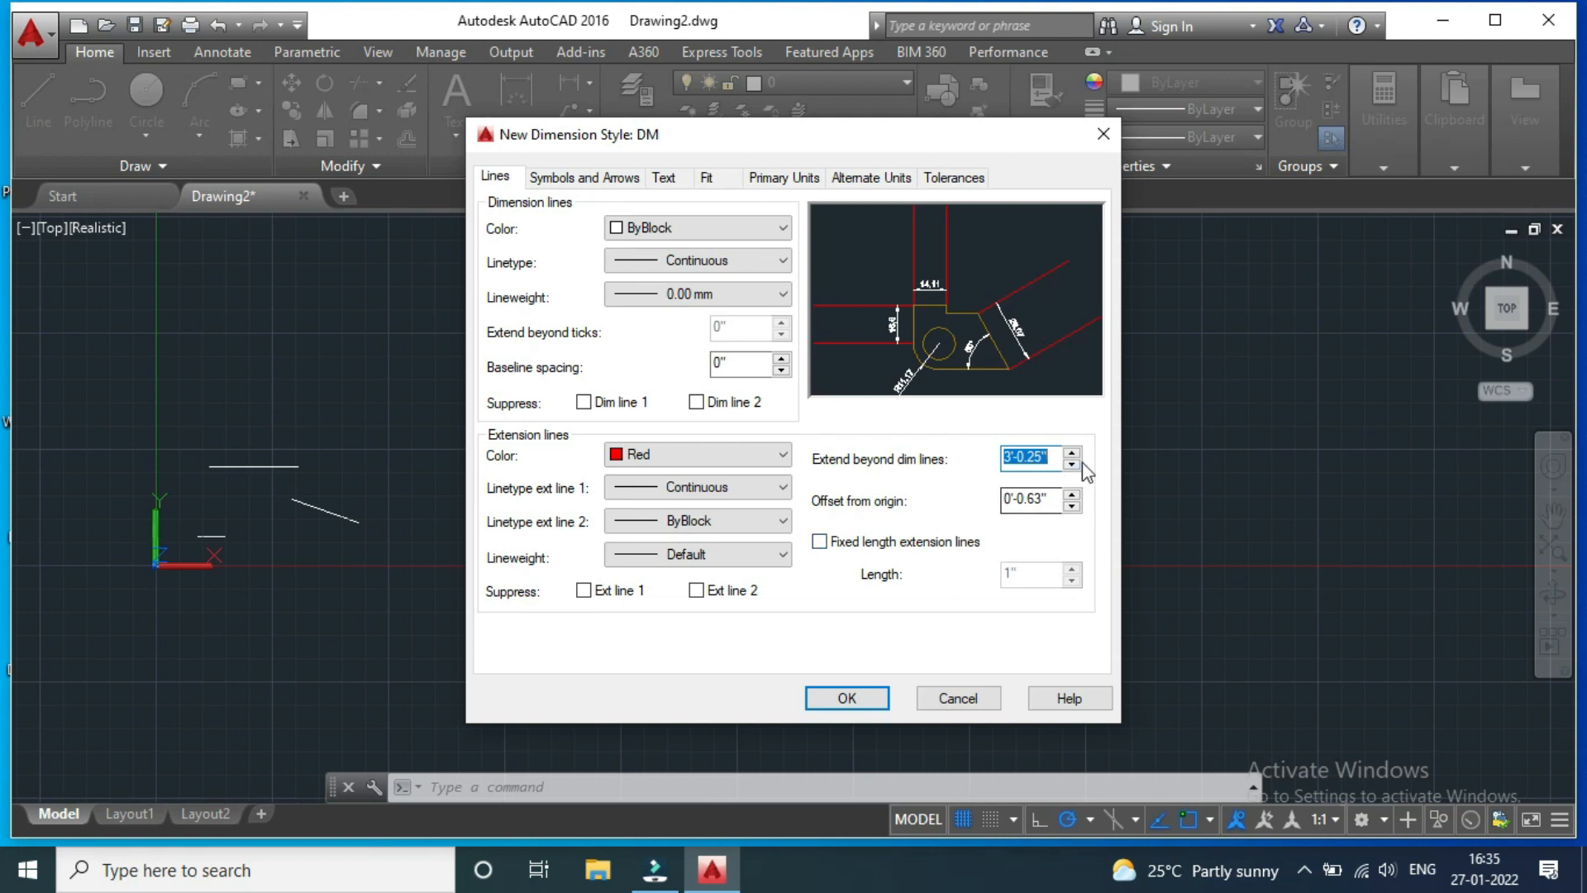
pyautogui.moveTo(1070, 468); pyautogui.dragTo(1070, 468)
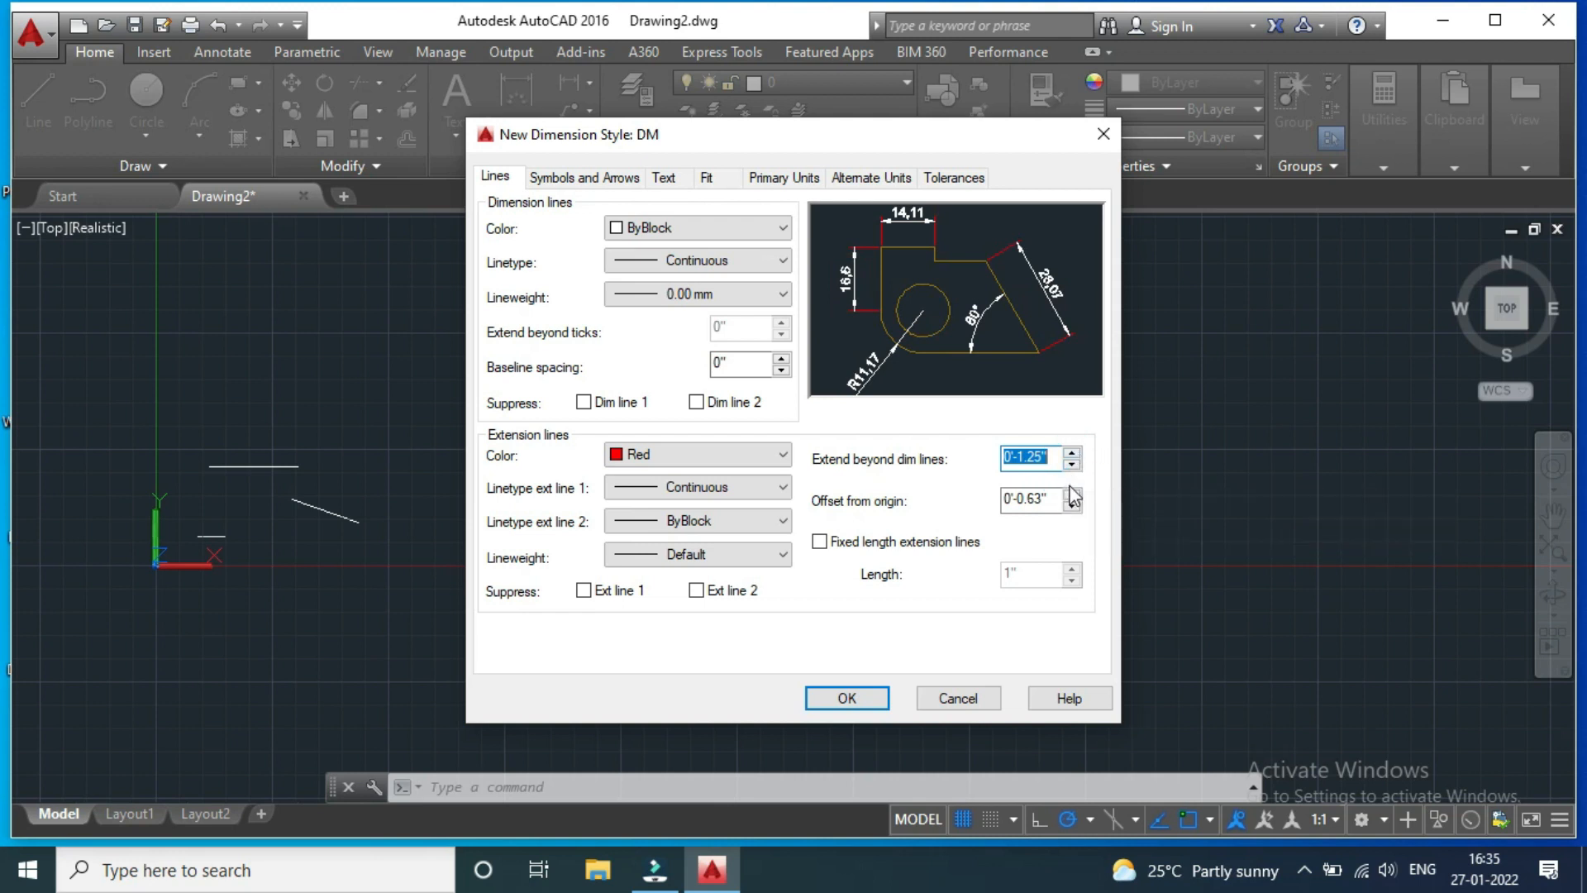
pyautogui.click(1072, 464)
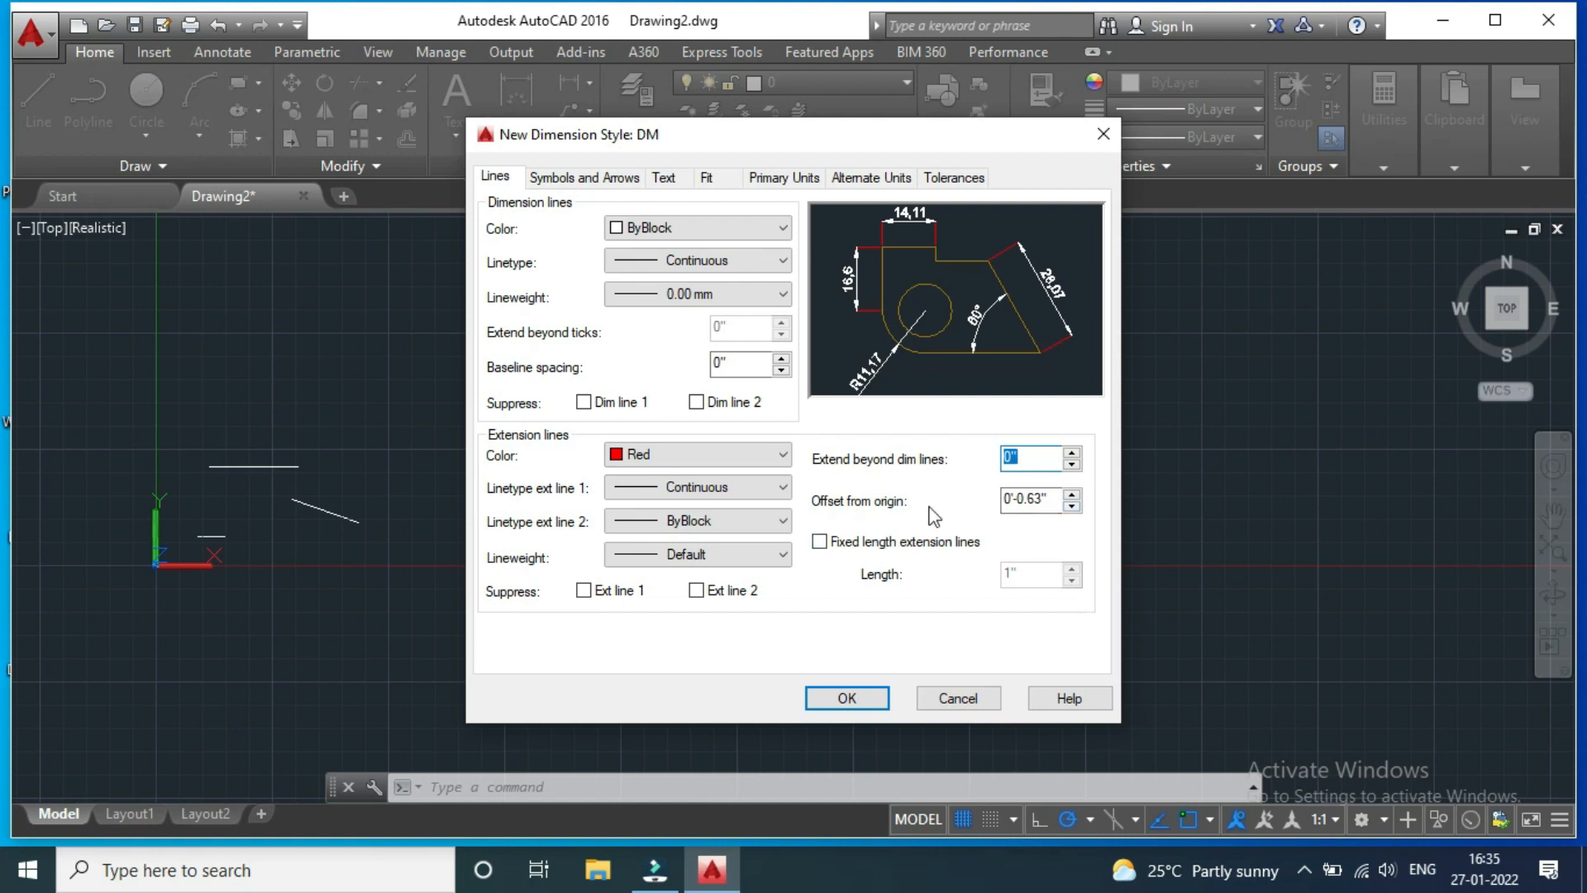
# Try an extension line offset from origin of 0'-10.63", and reduce the offset to 0"
pyautogui.click(1072, 495)
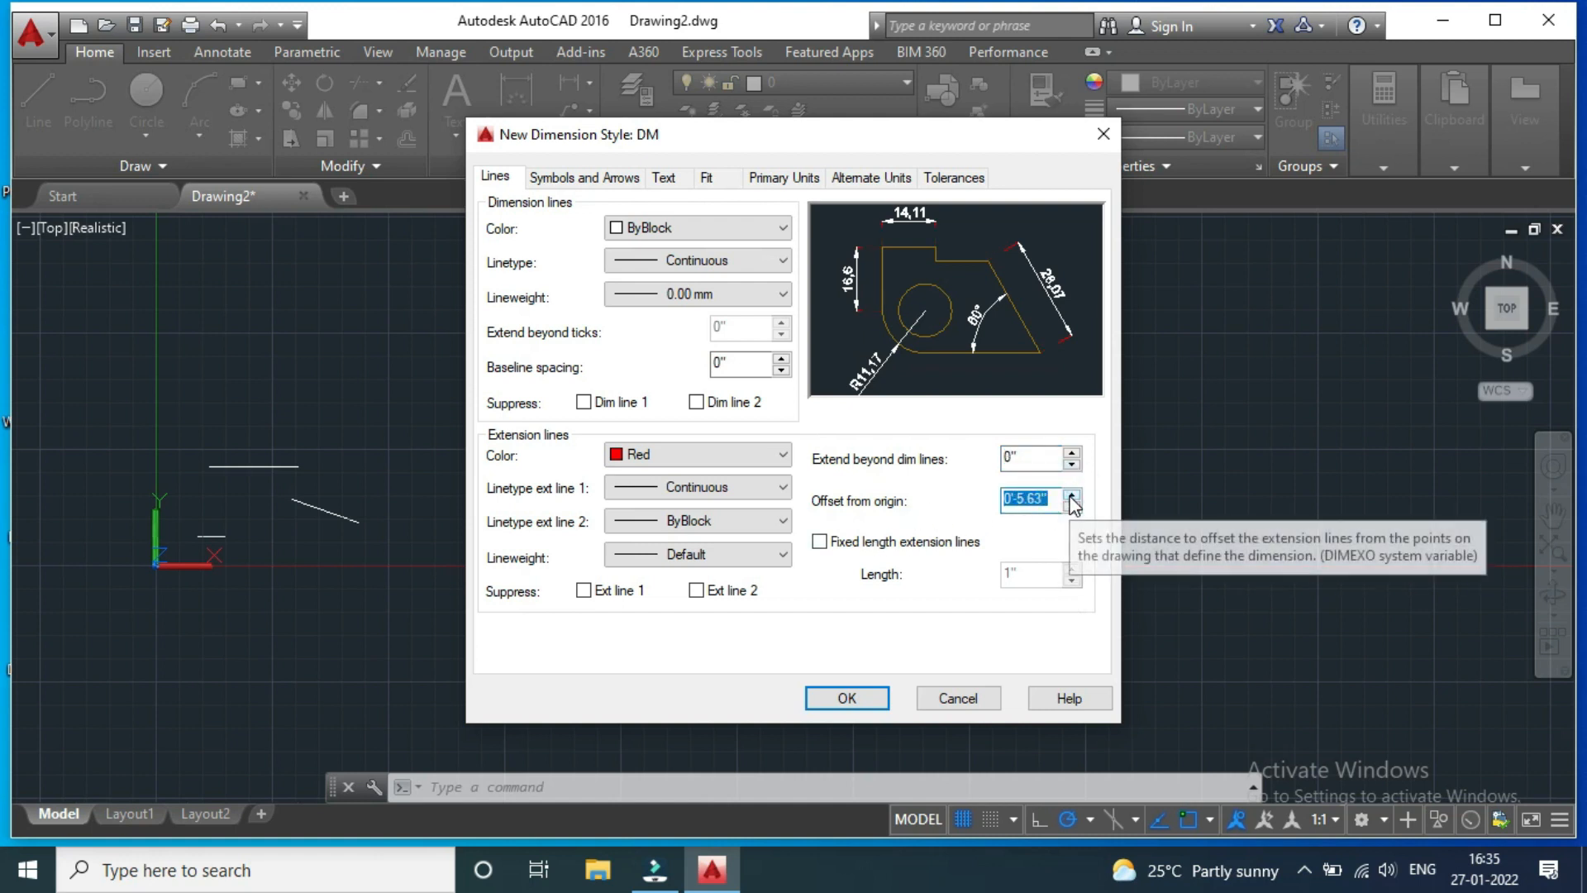
pyautogui.click(1072, 496)
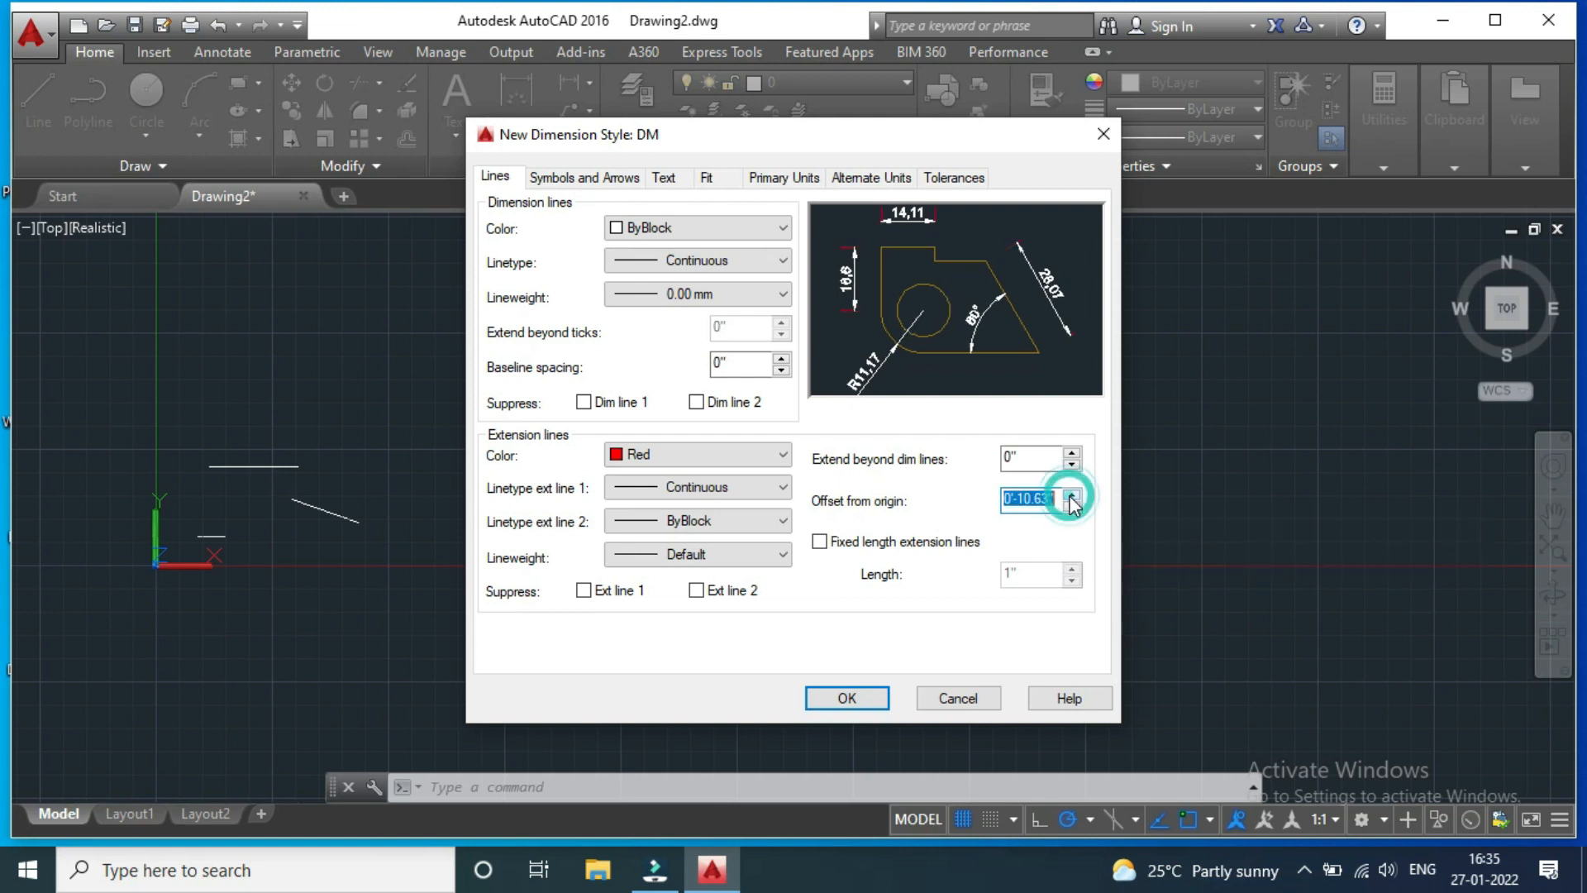
pyautogui.click(1072, 507)
pyautogui.click(1072, 508)
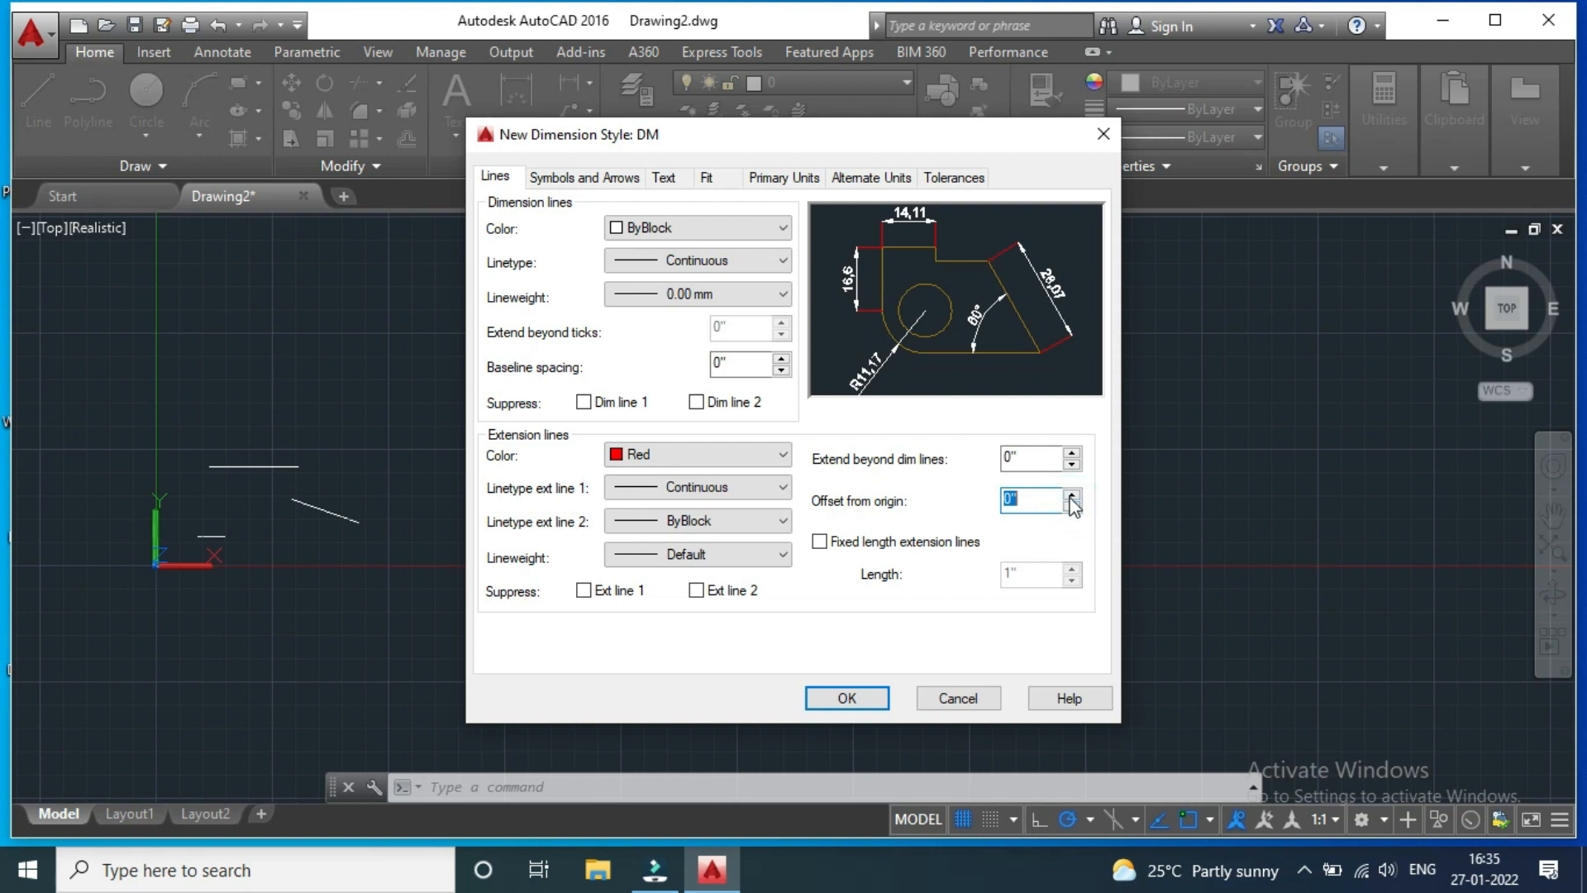
# Try an extension line offset from origin of 2'-1" and return it to 0"
pyautogui.click(1072, 496)
pyautogui.click(1072, 496)
pyautogui.click(1072, 496)
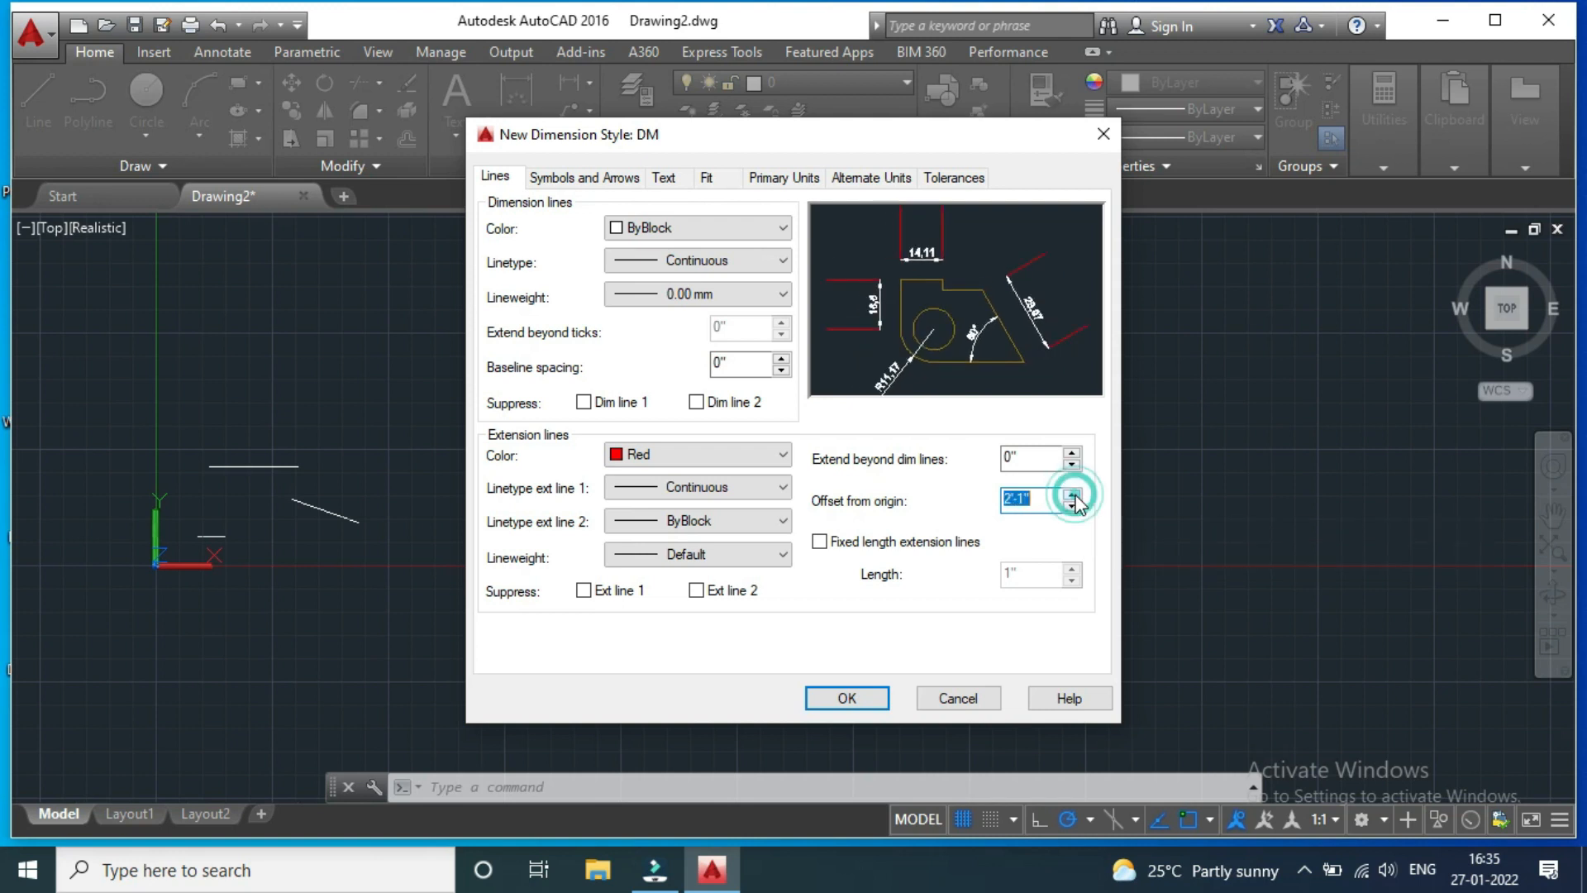
pyautogui.click(1072, 505)
pyautogui.click(1072, 506)
pyautogui.click(1072, 506)
pyautogui.click(1072, 506)
pyautogui.click(1072, 506)
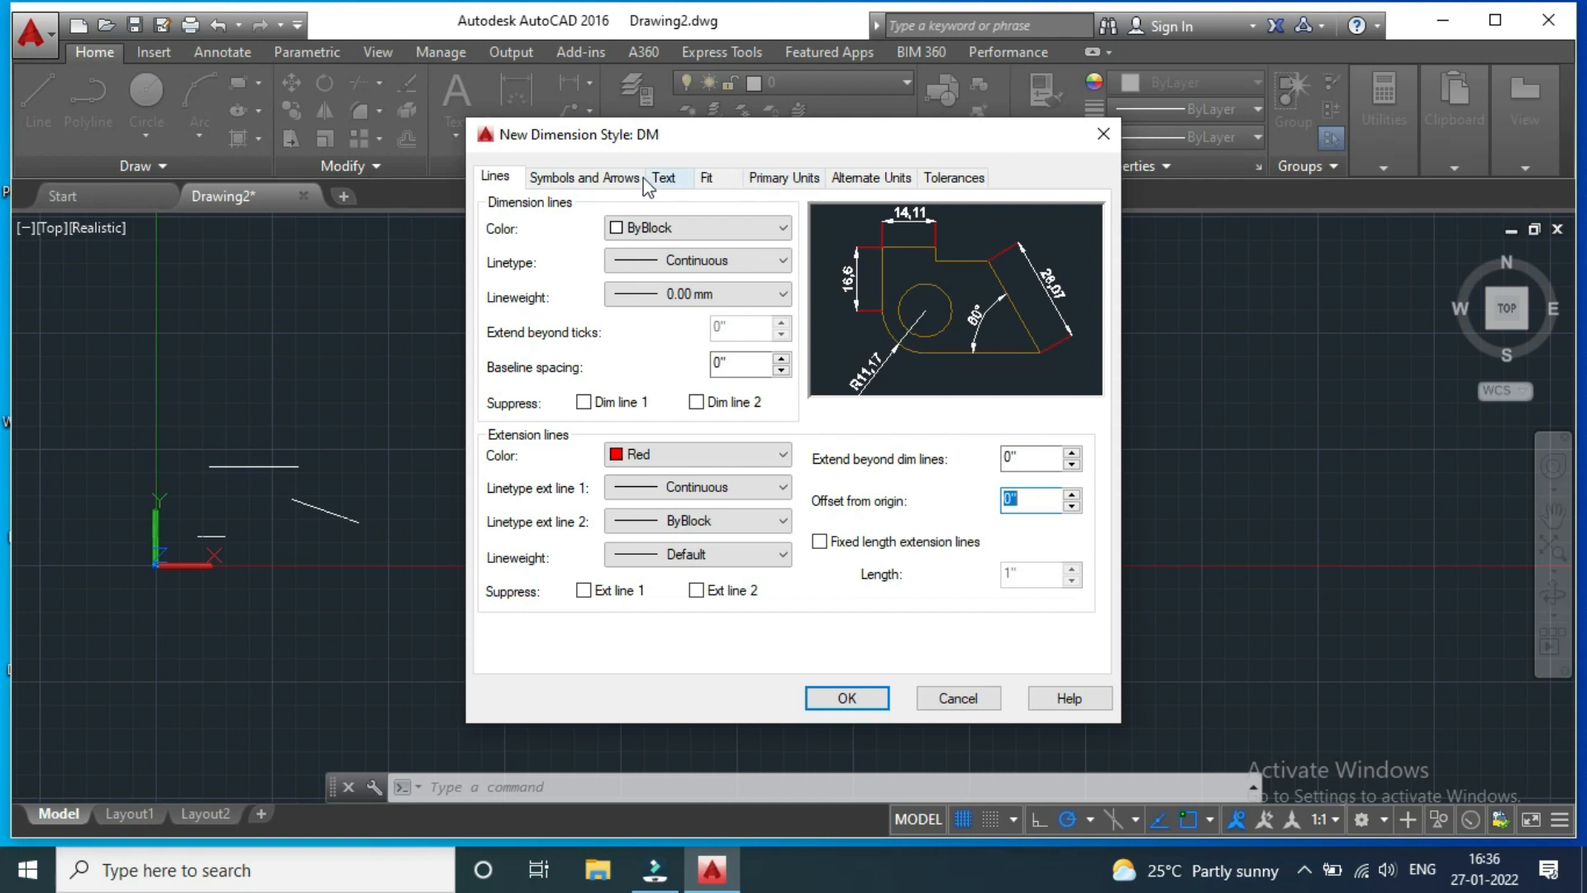
# Try Closed blank and Closed for the dimension style's first arrowhead, and set it to Origin indicator
pyautogui.click(597, 175)
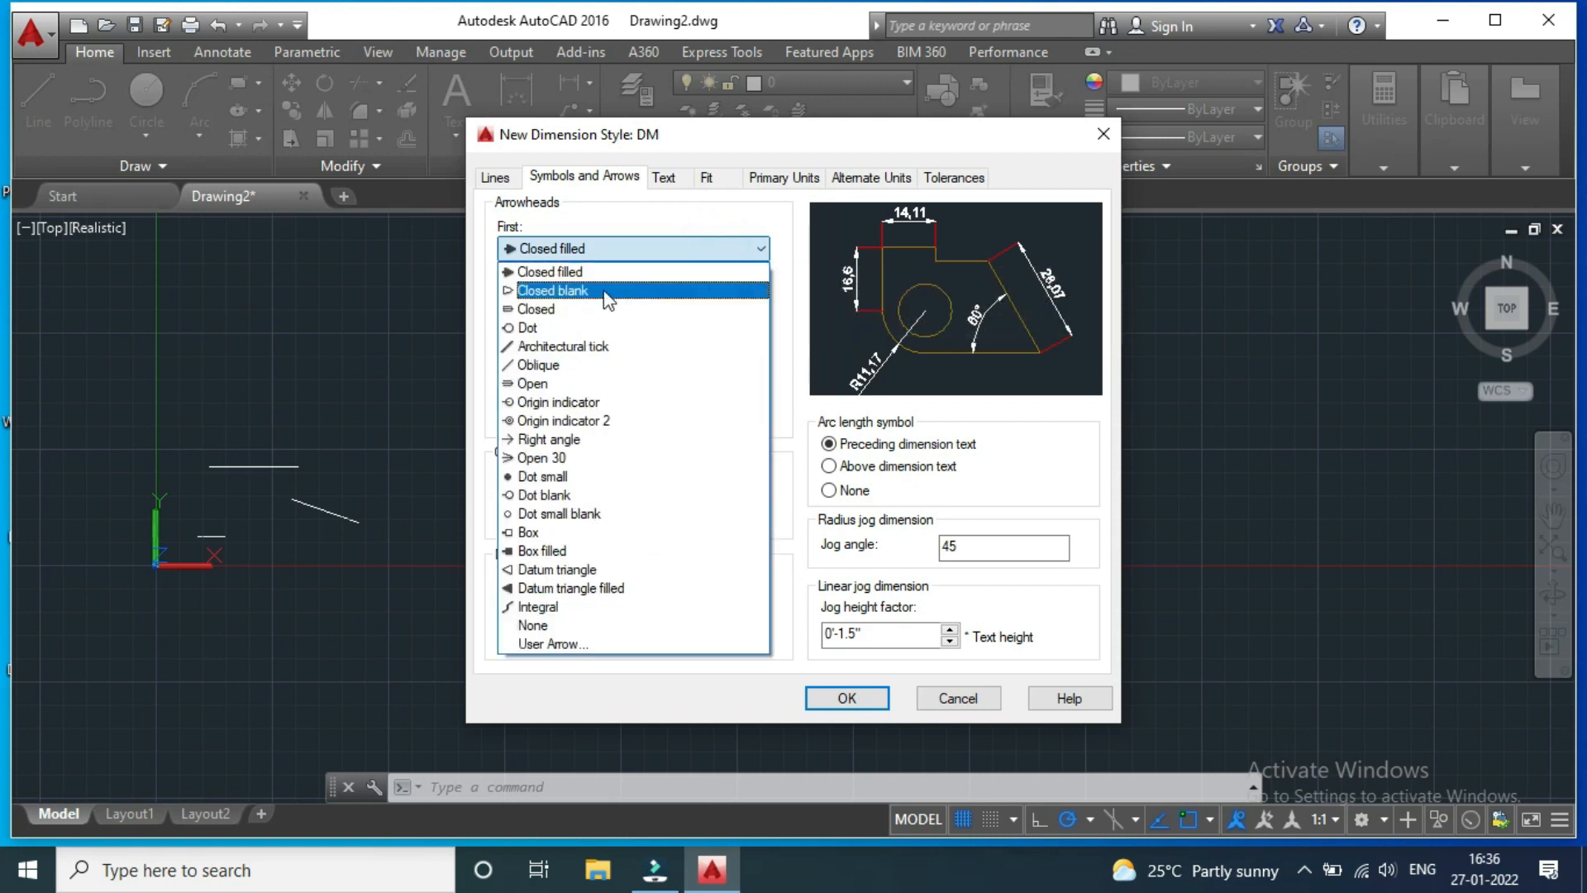
pyautogui.click(606, 291)
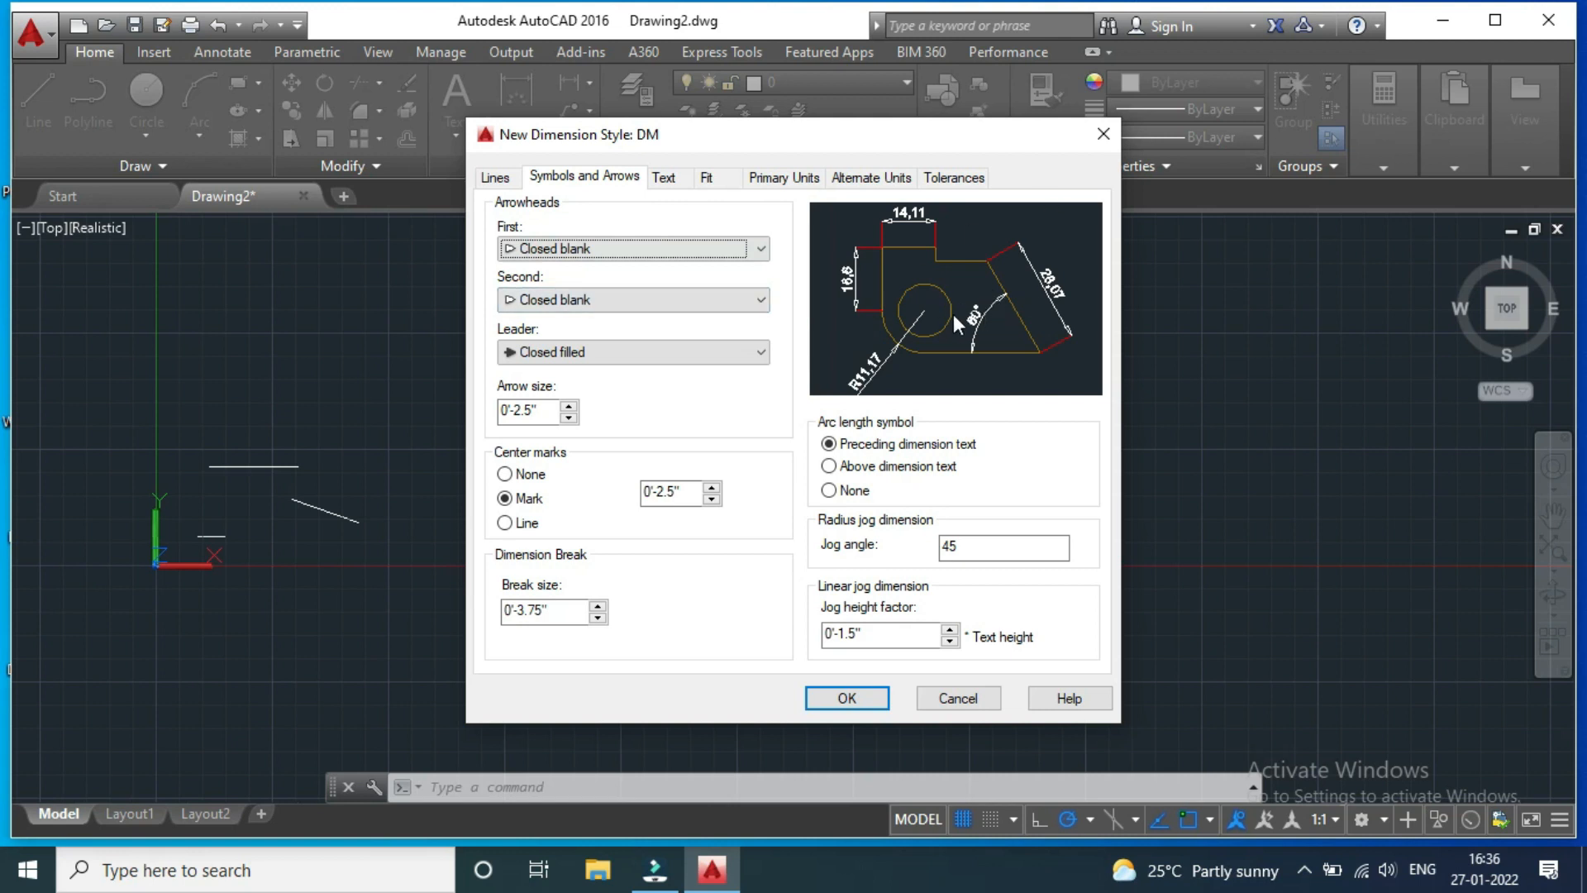
pyautogui.click(758, 250)
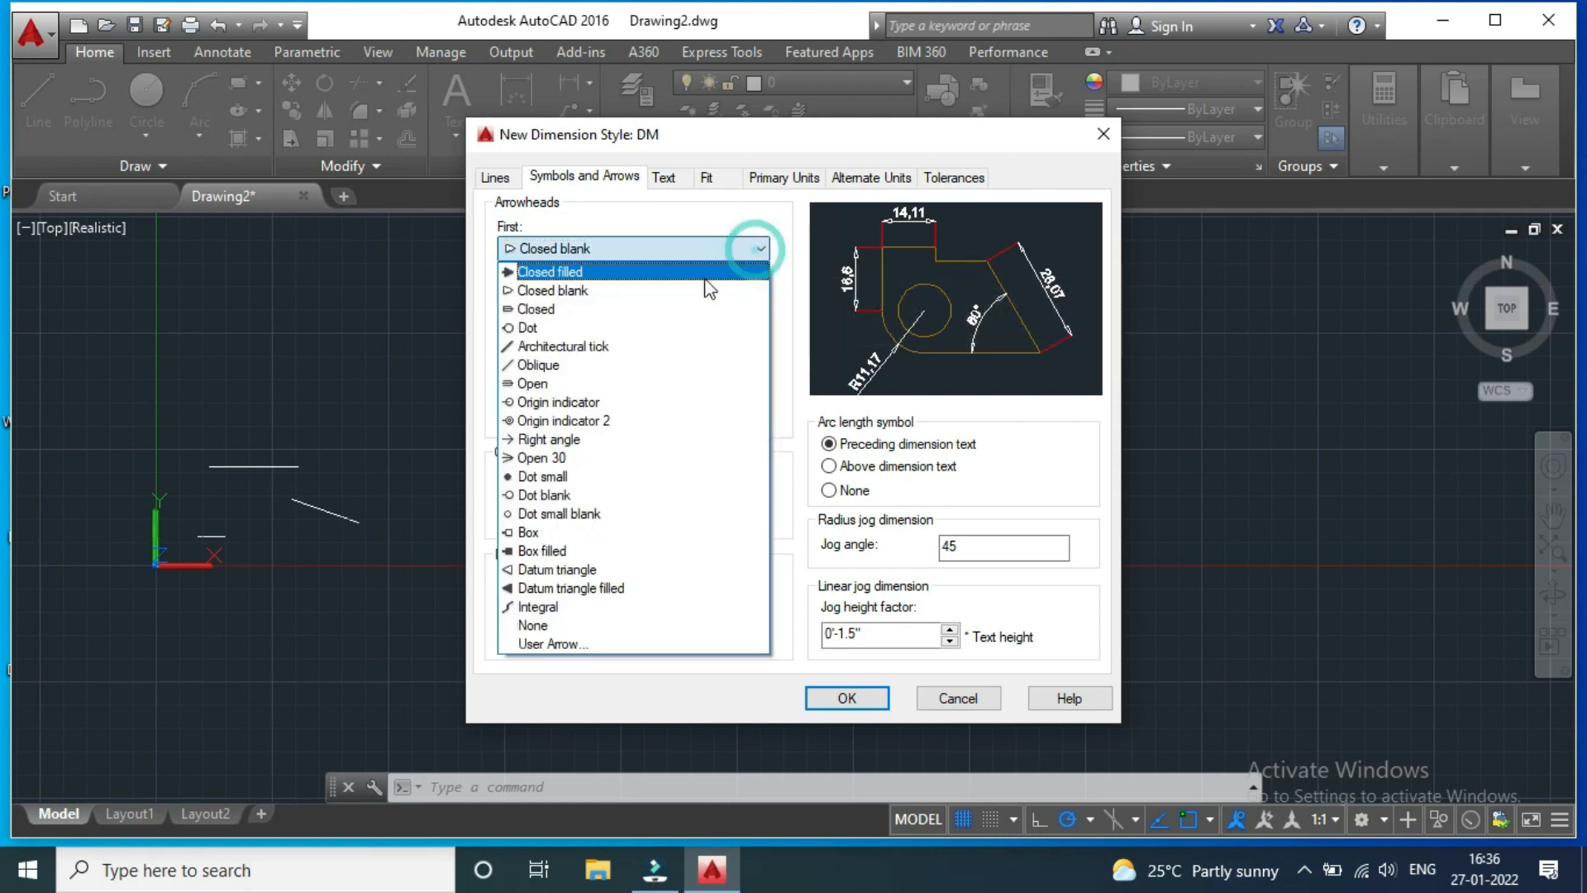
pyautogui.click(614, 309)
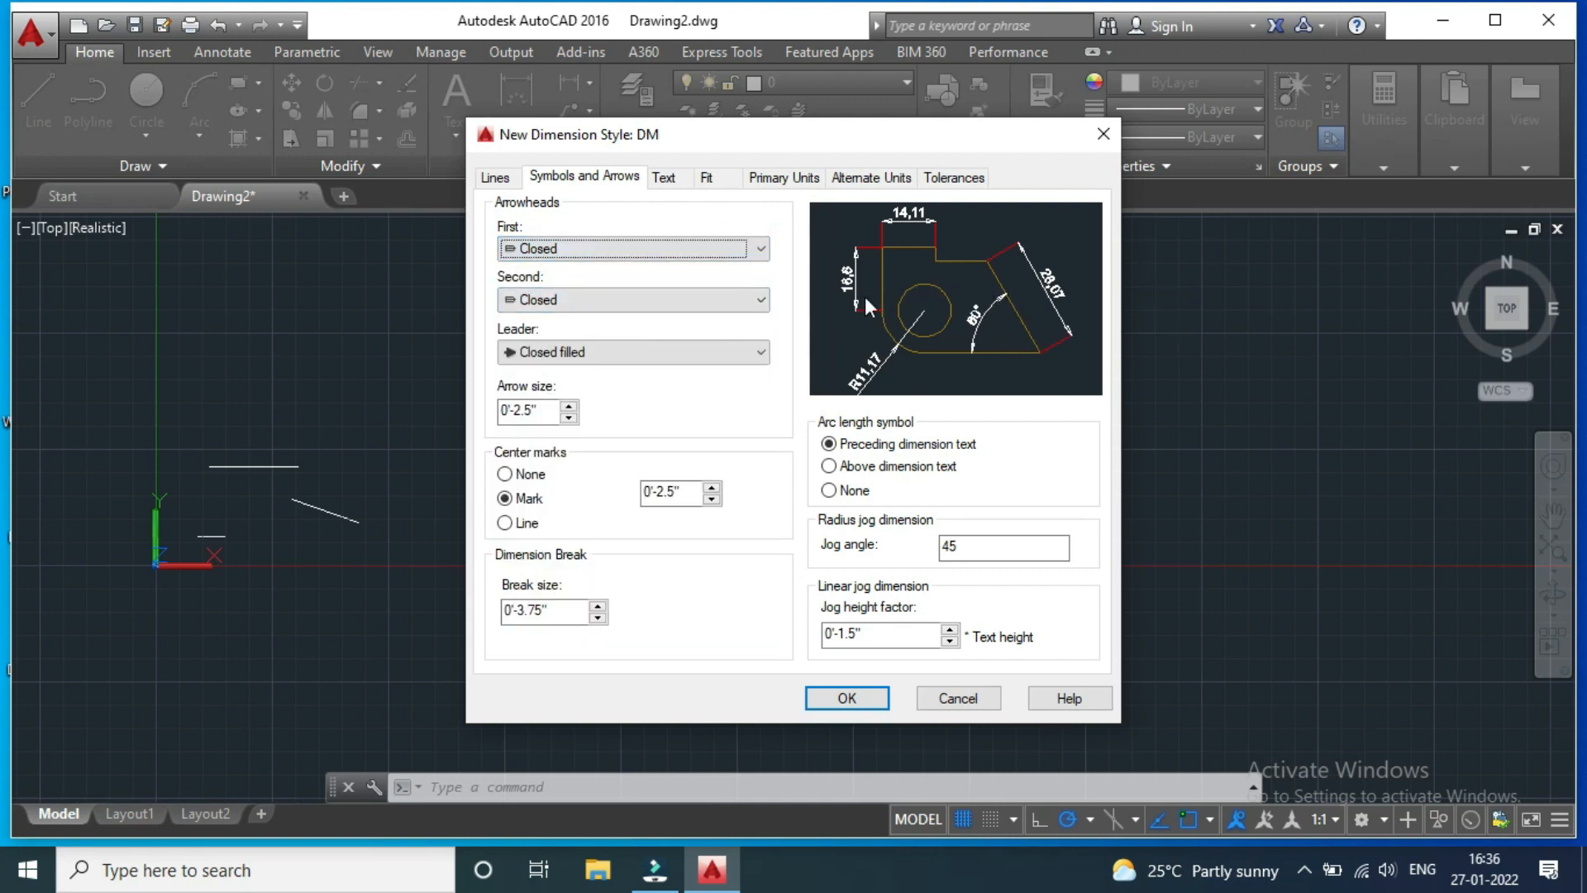
pyautogui.click(756, 249)
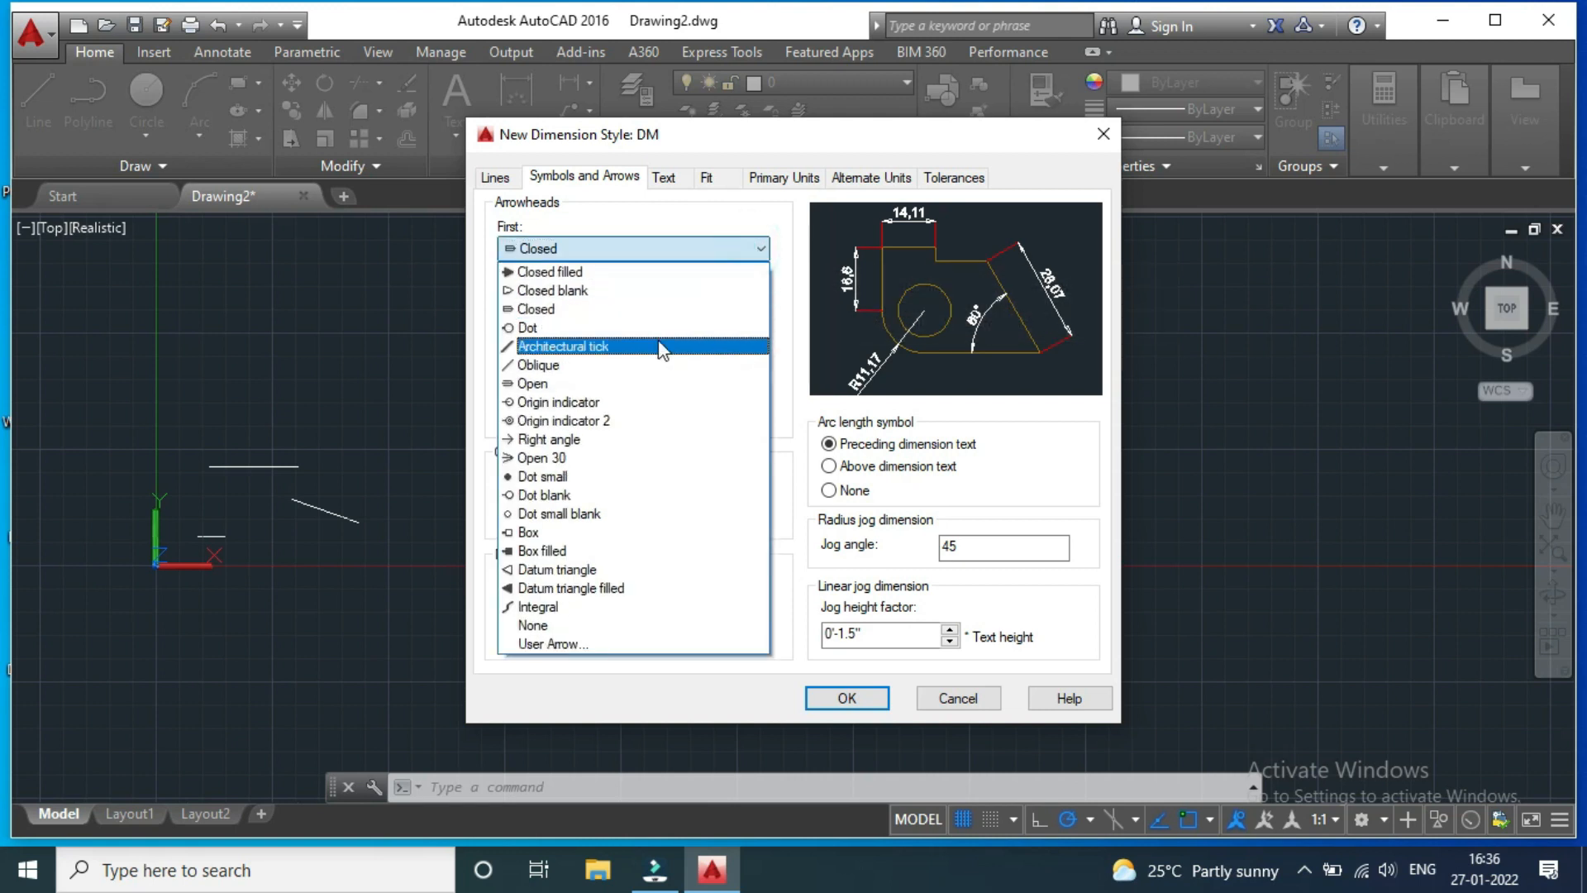
pyautogui.click(607, 401)
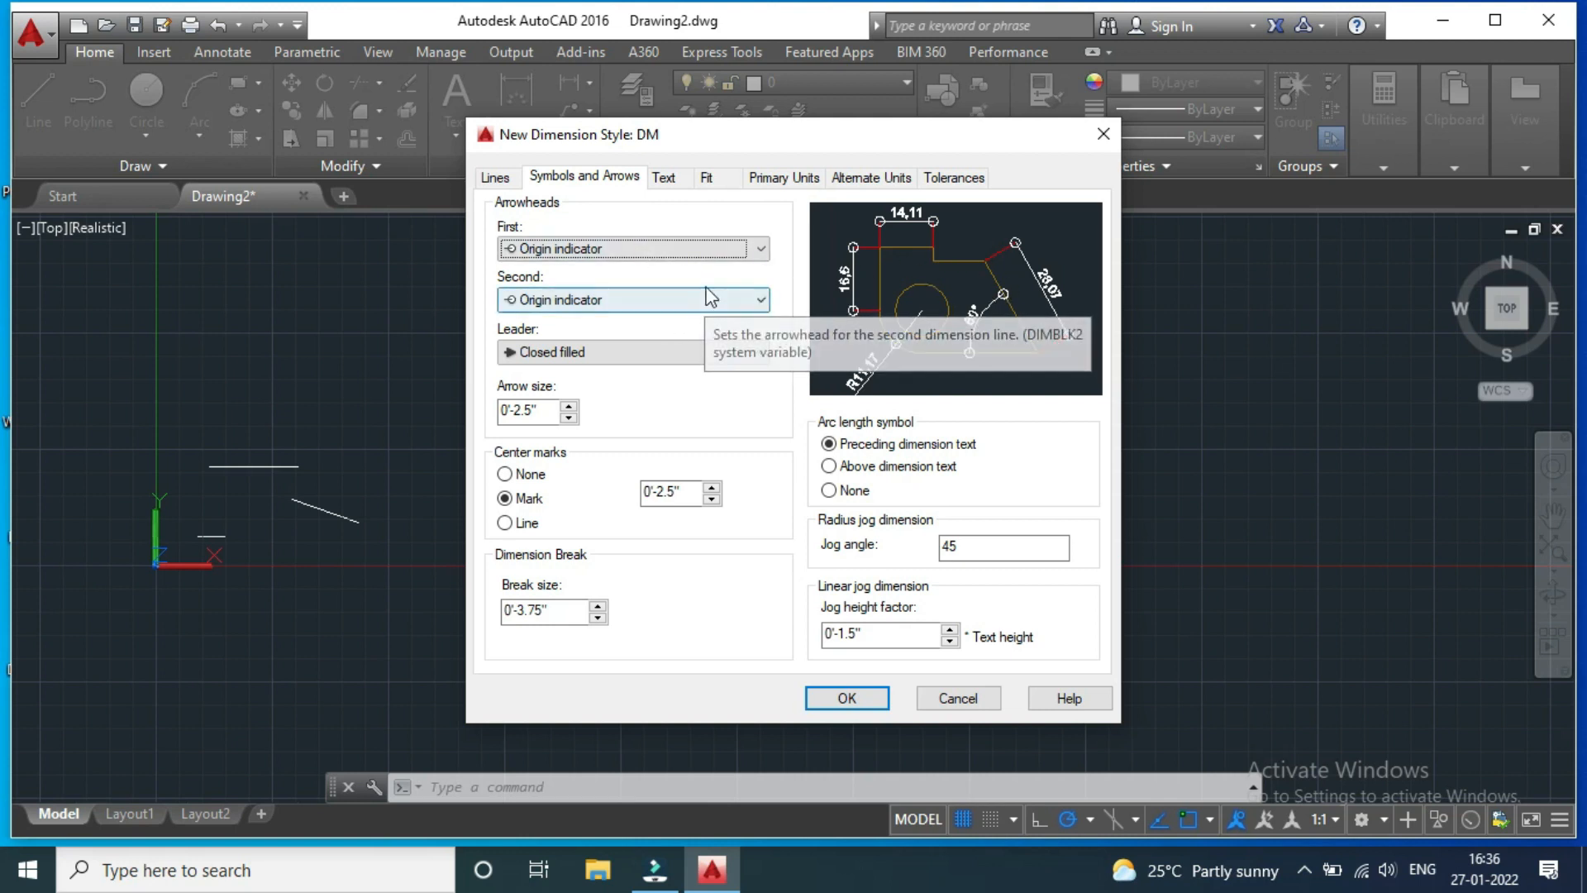
# Set the dimension style's second arrowhead to Closed blank
pyautogui.click(755, 311)
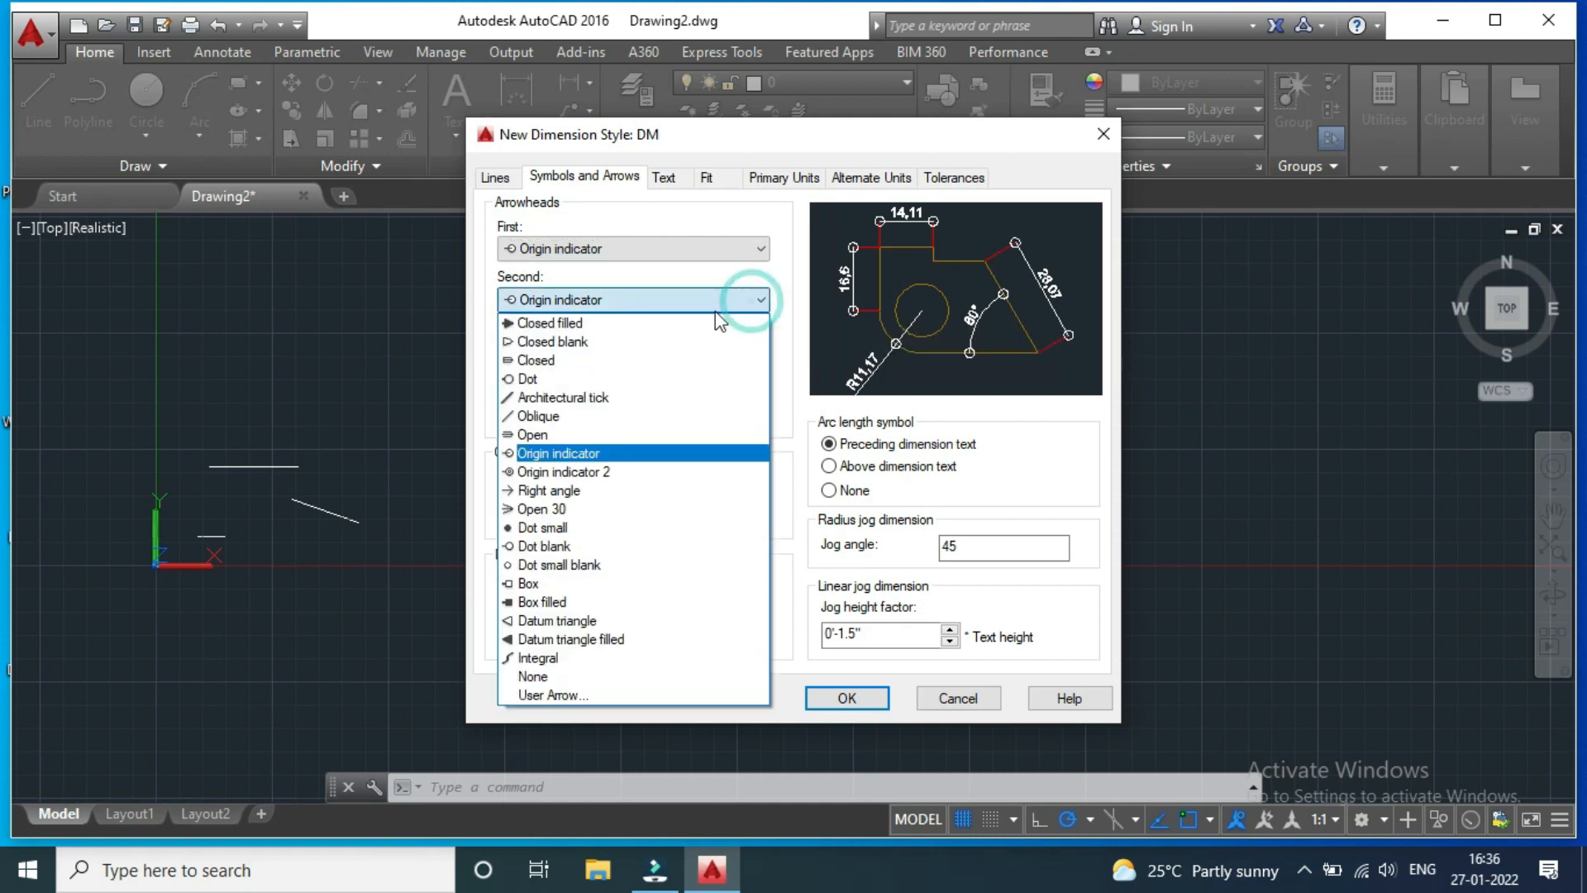
pyautogui.click(602, 342)
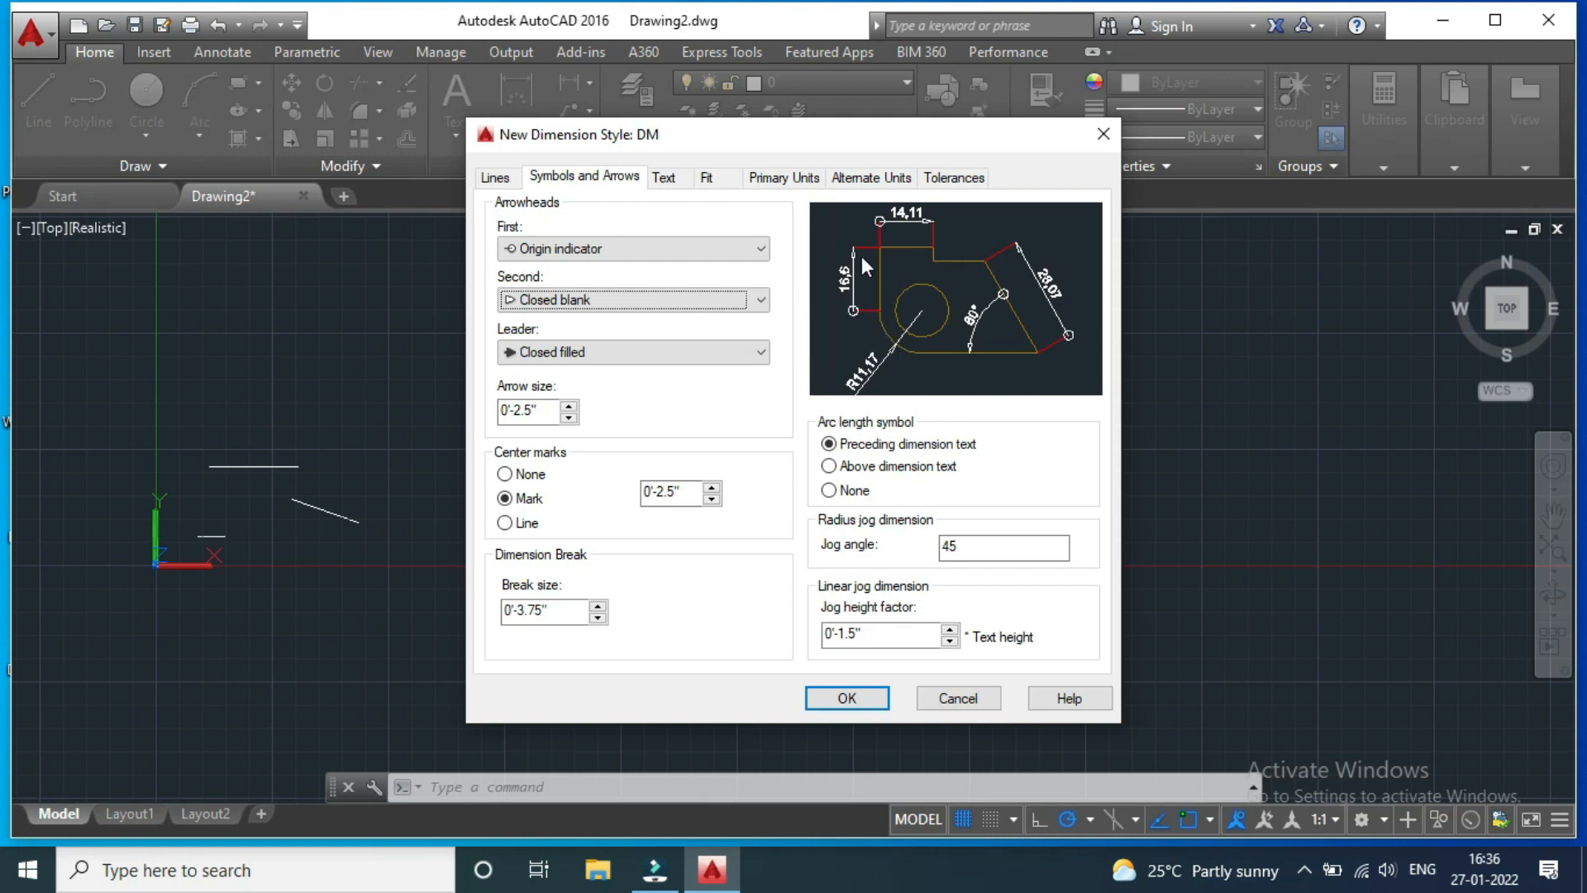
pyautogui.click(758, 301)
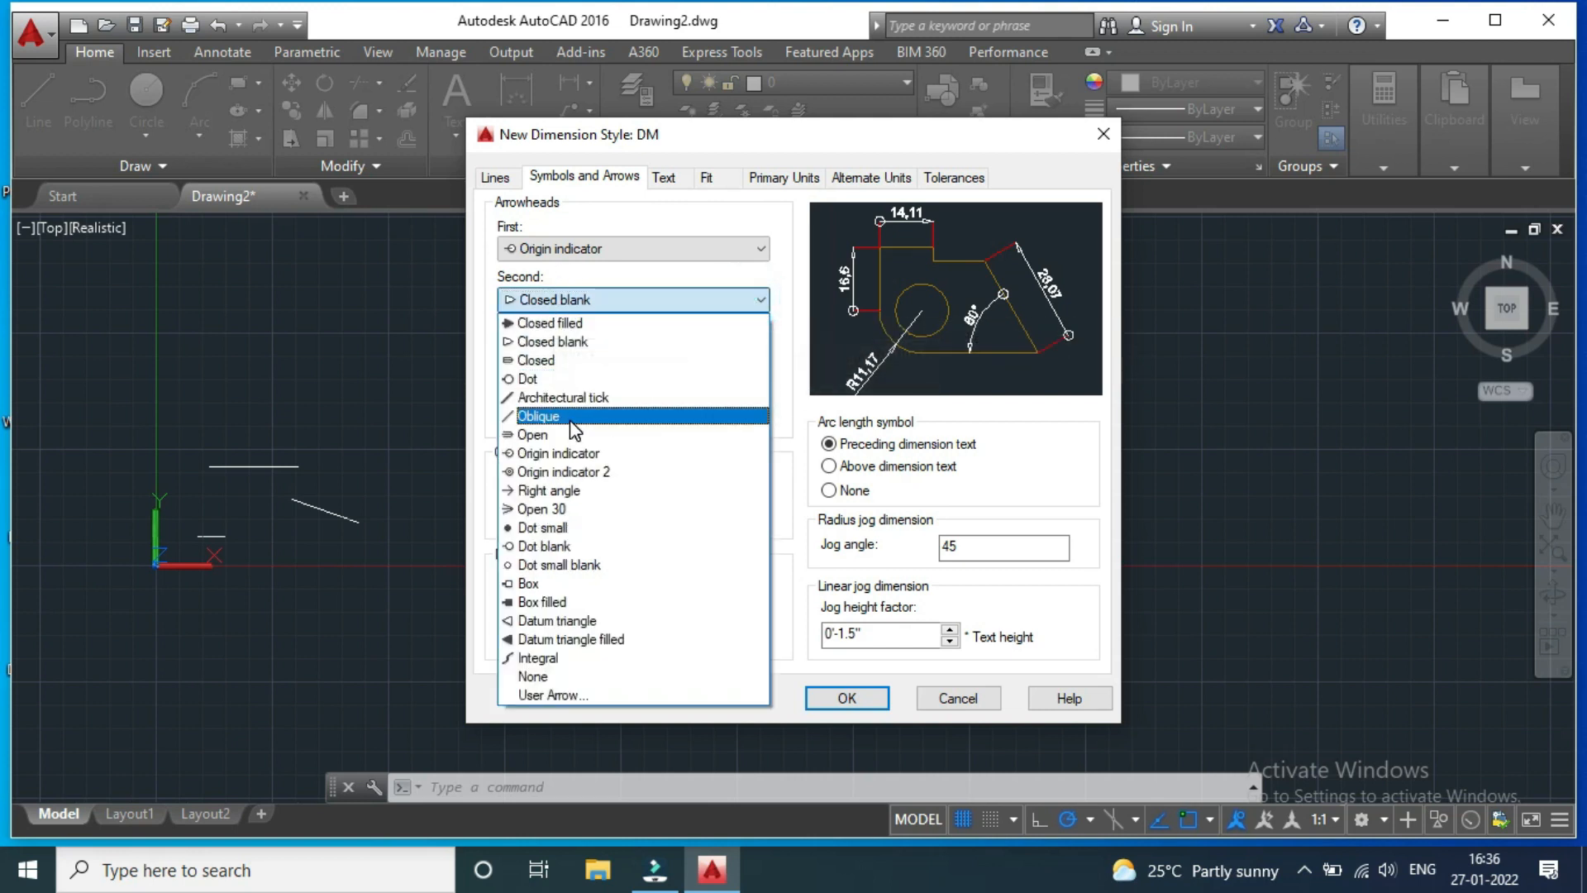
pyautogui.click(757, 299)
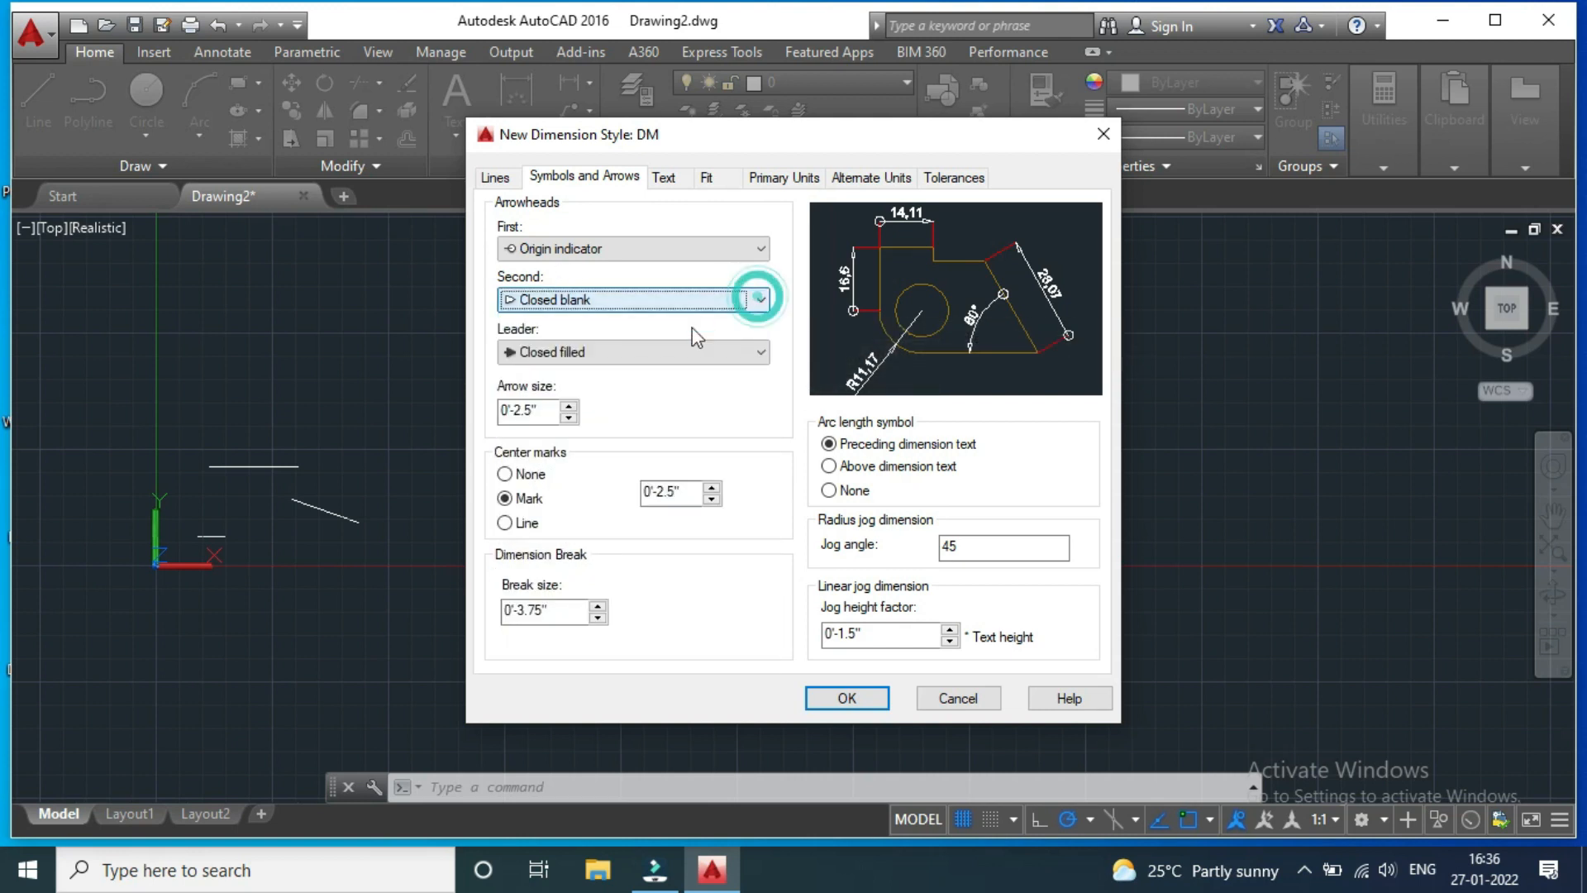
# Try the Oblique leader arrowhead, and set the leader arrowhead to Right angle
pyautogui.click(757, 352)
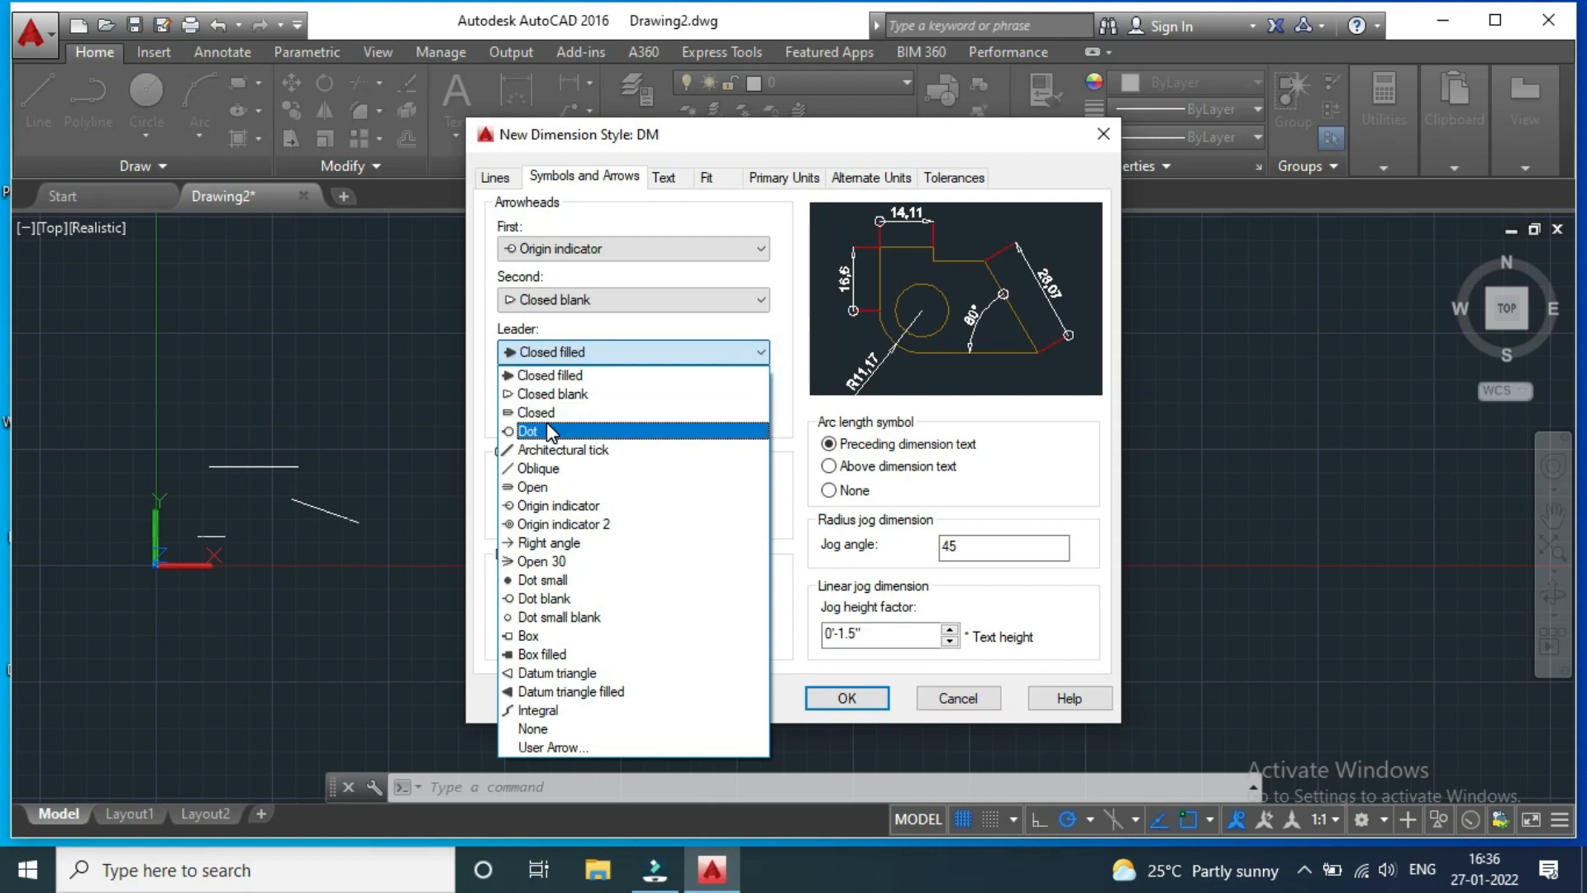
pyautogui.click(556, 469)
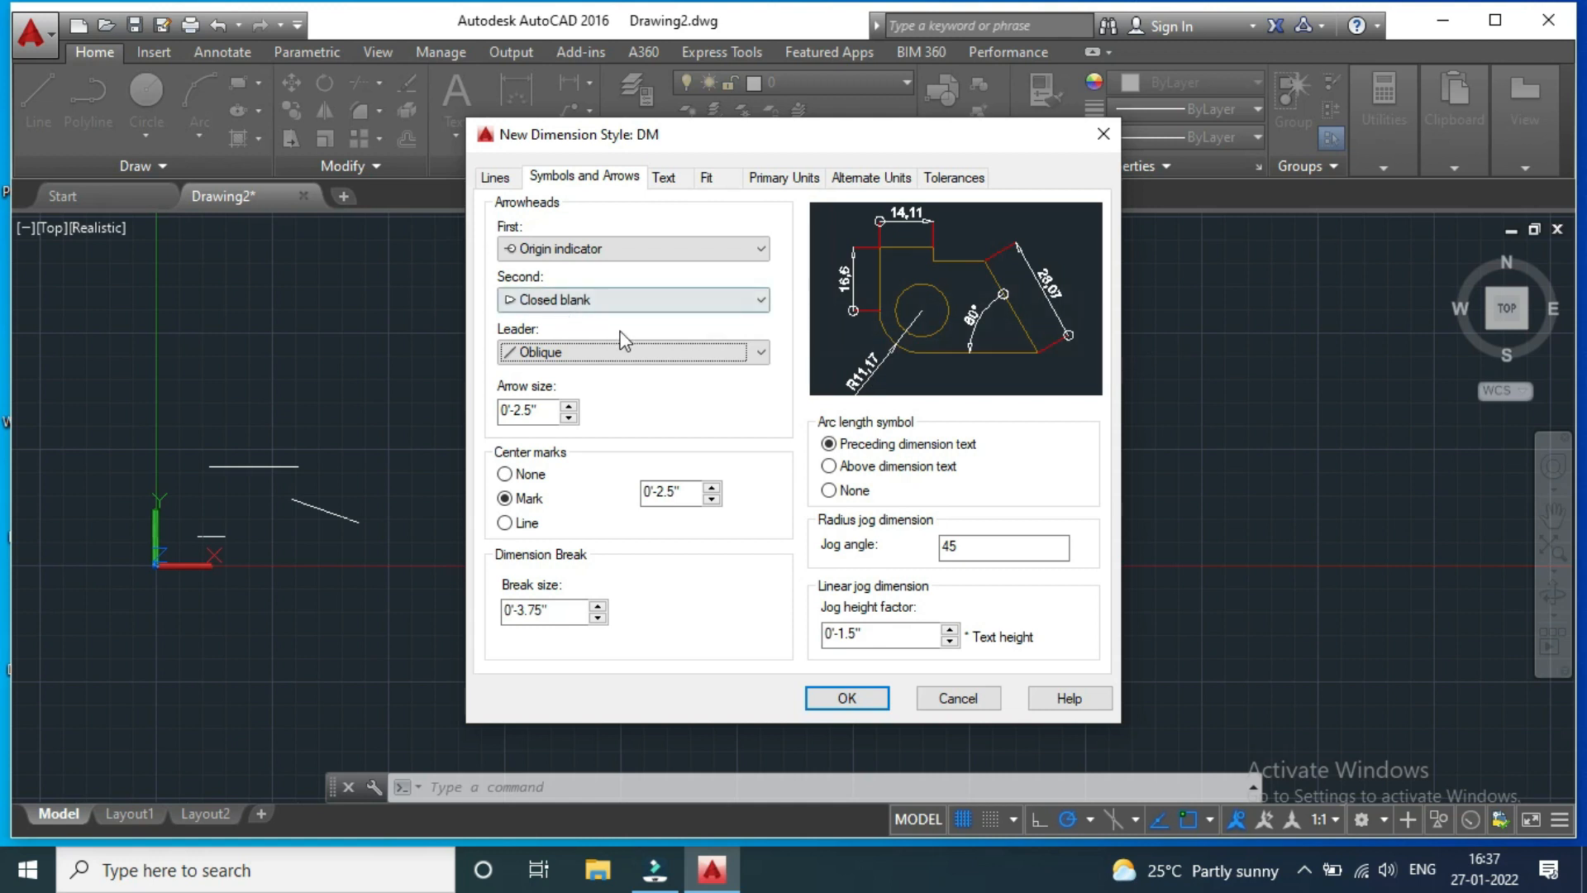
pyautogui.click(747, 354)
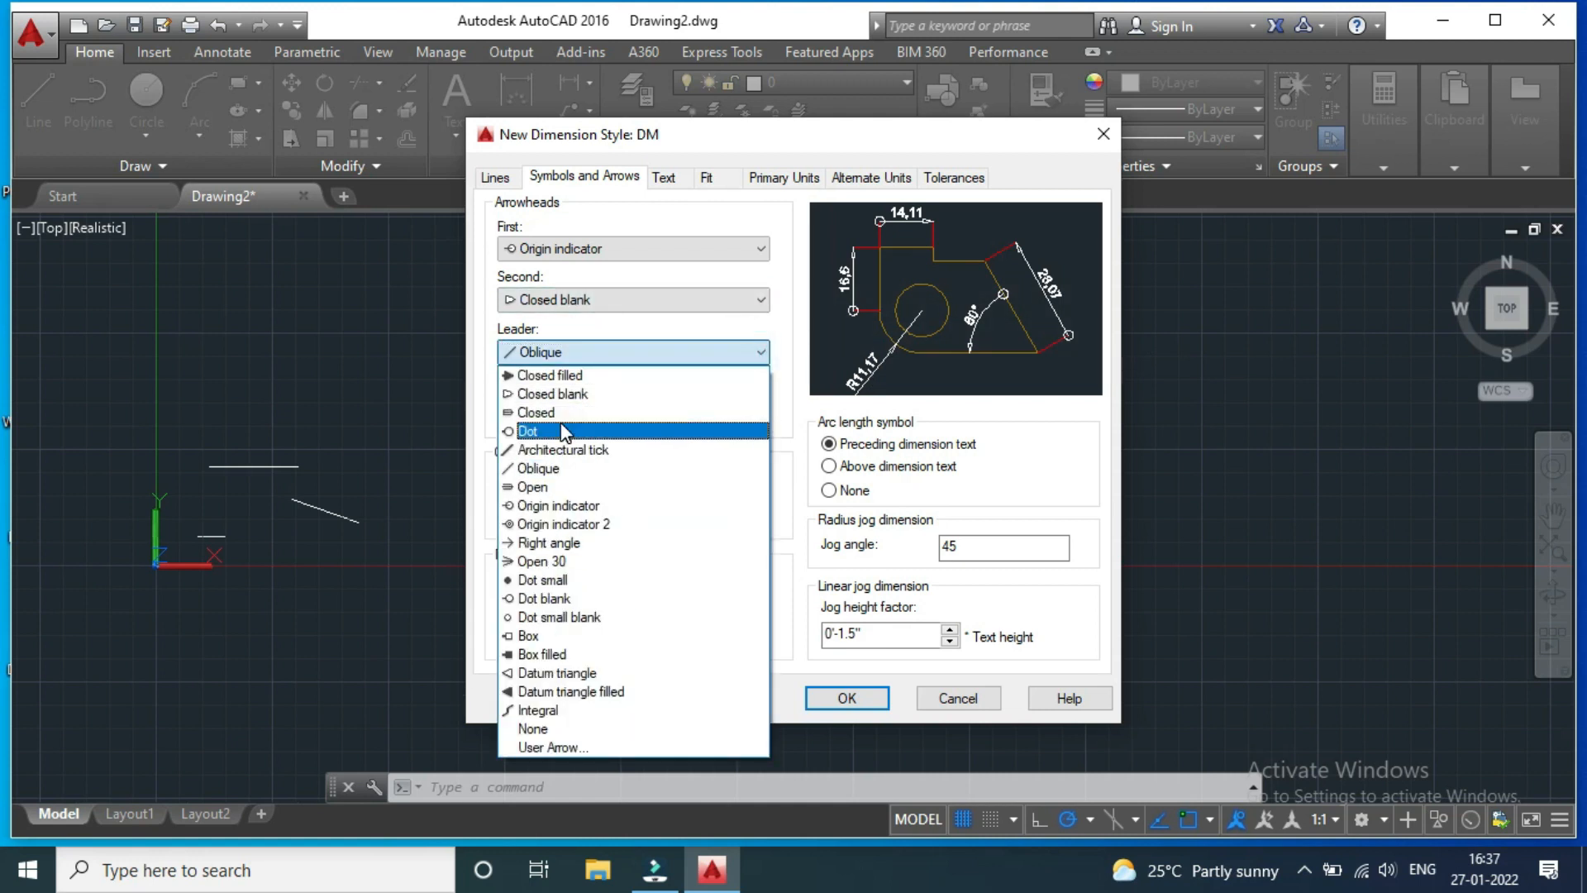
pyautogui.click(551, 542)
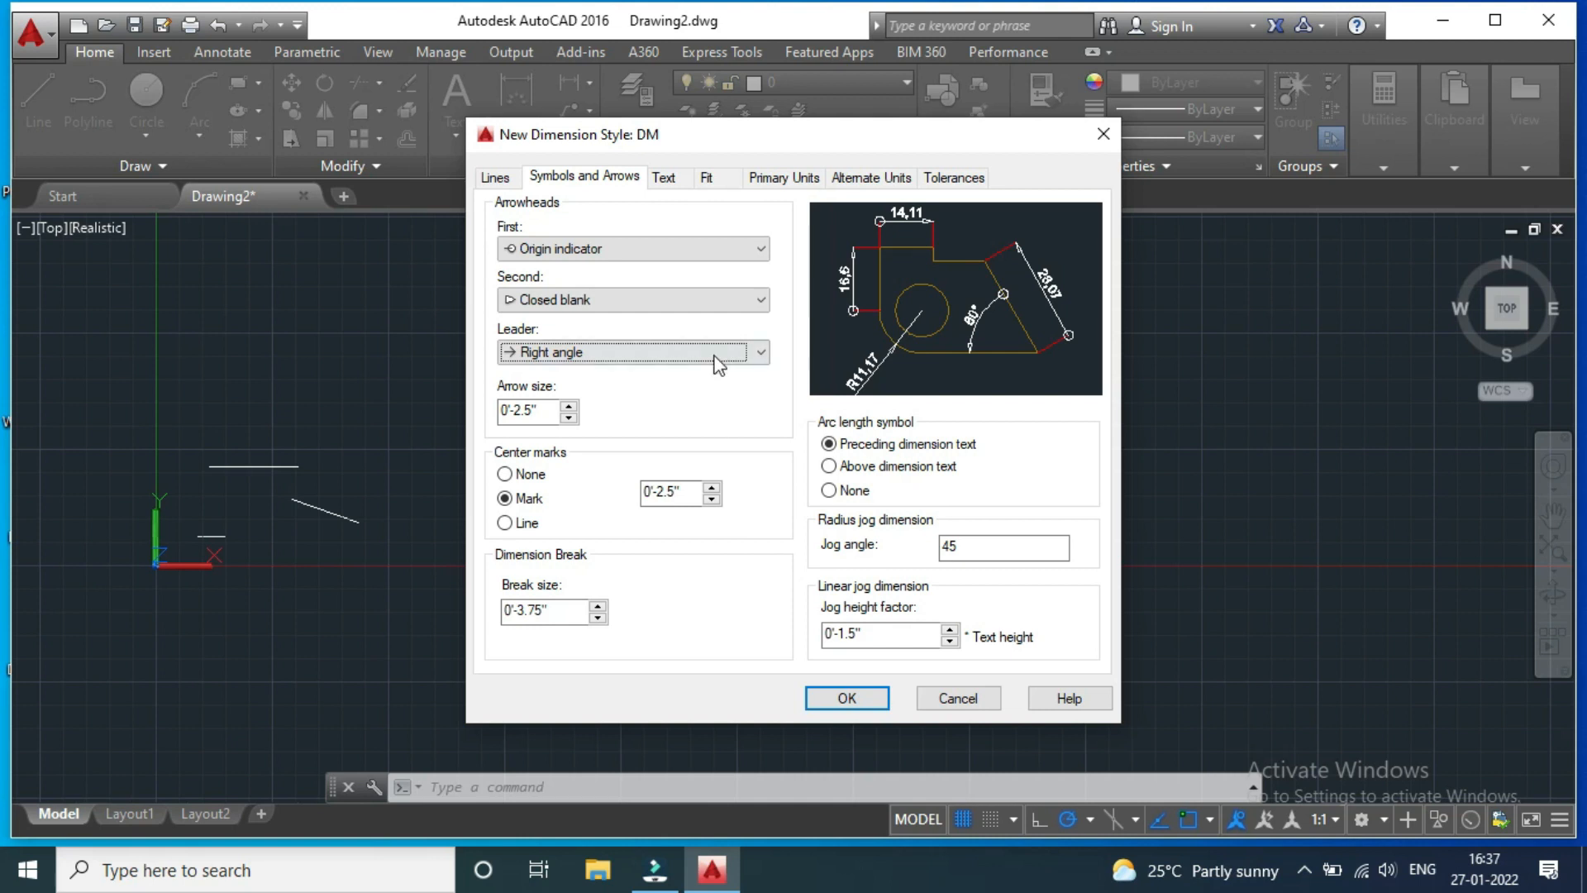
# Try arrow sizes of 0'-7.5" and 1'-0.5", and return the arrow size to 0'-2.5"
pyautogui.click(568, 407)
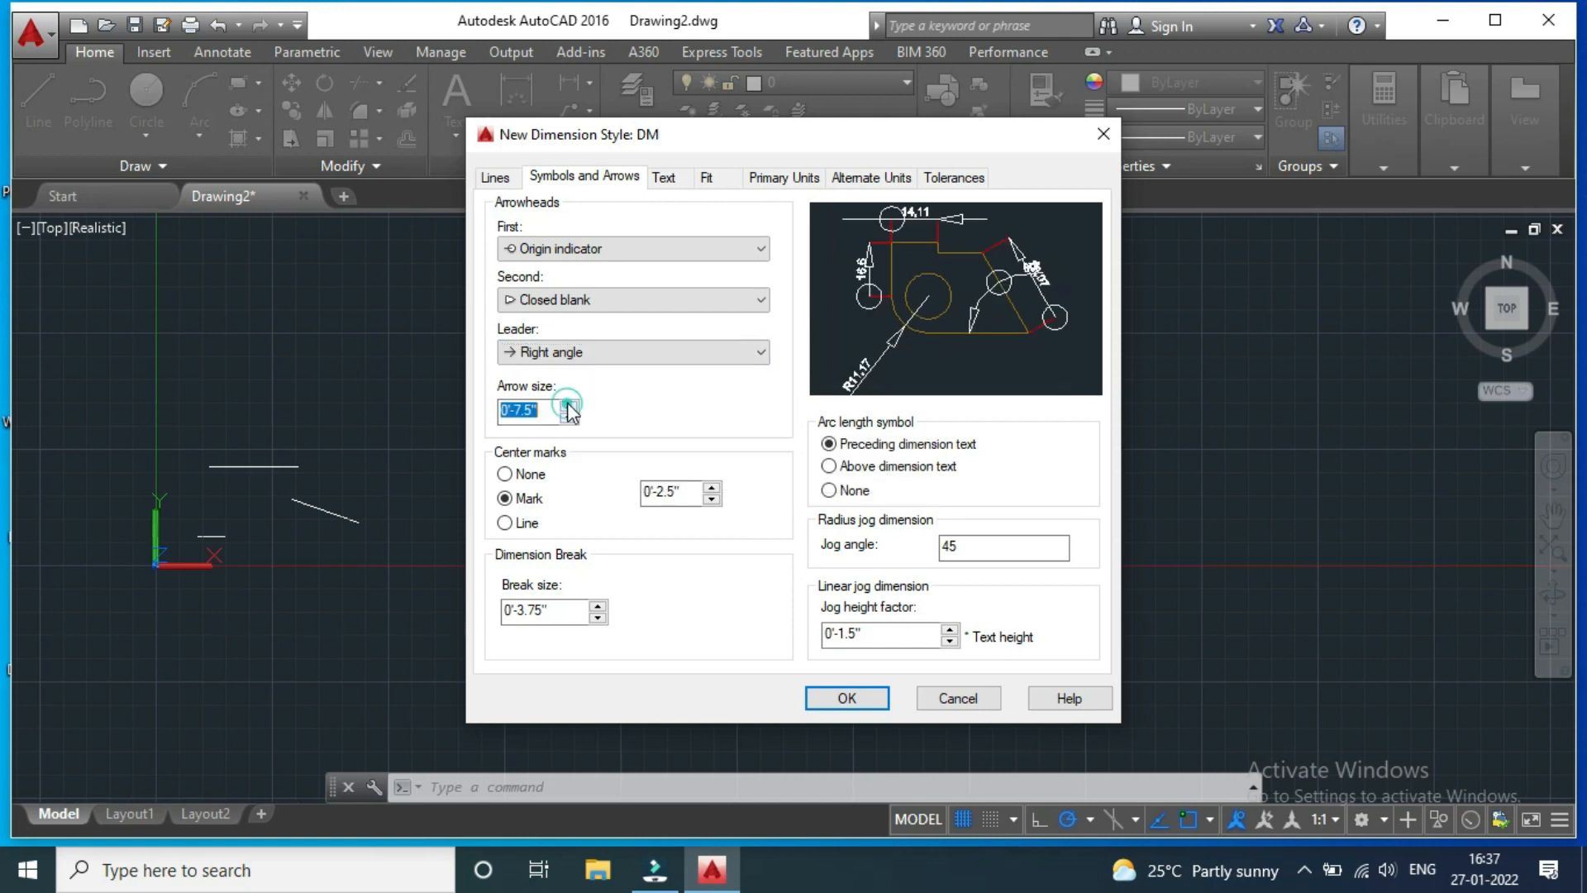
pyautogui.click(569, 407)
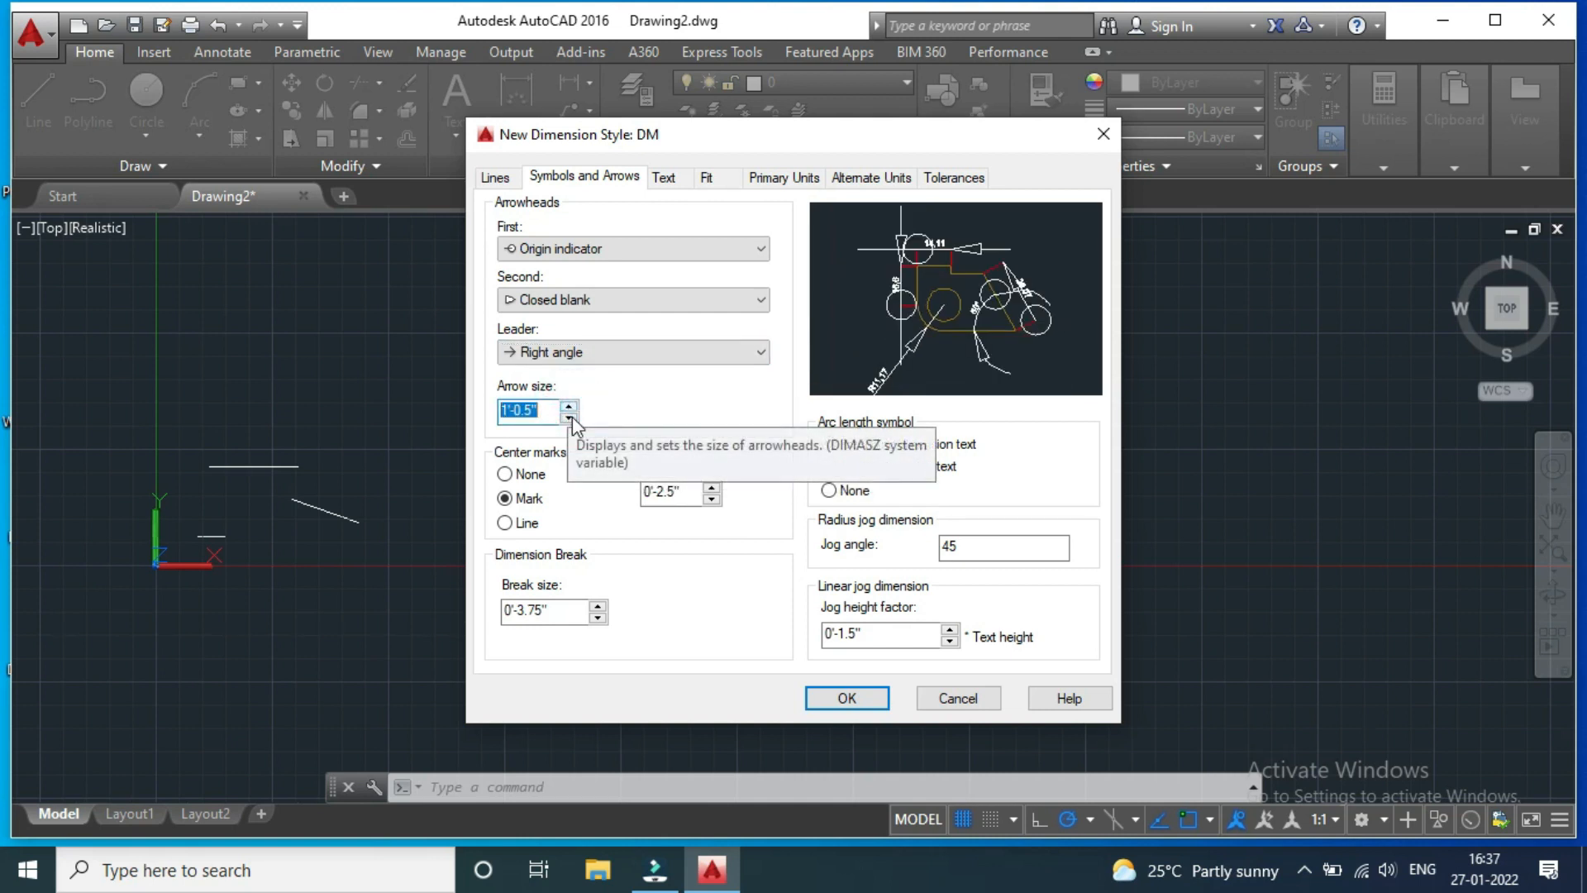
pyautogui.click(568, 418)
pyautogui.click(568, 418)
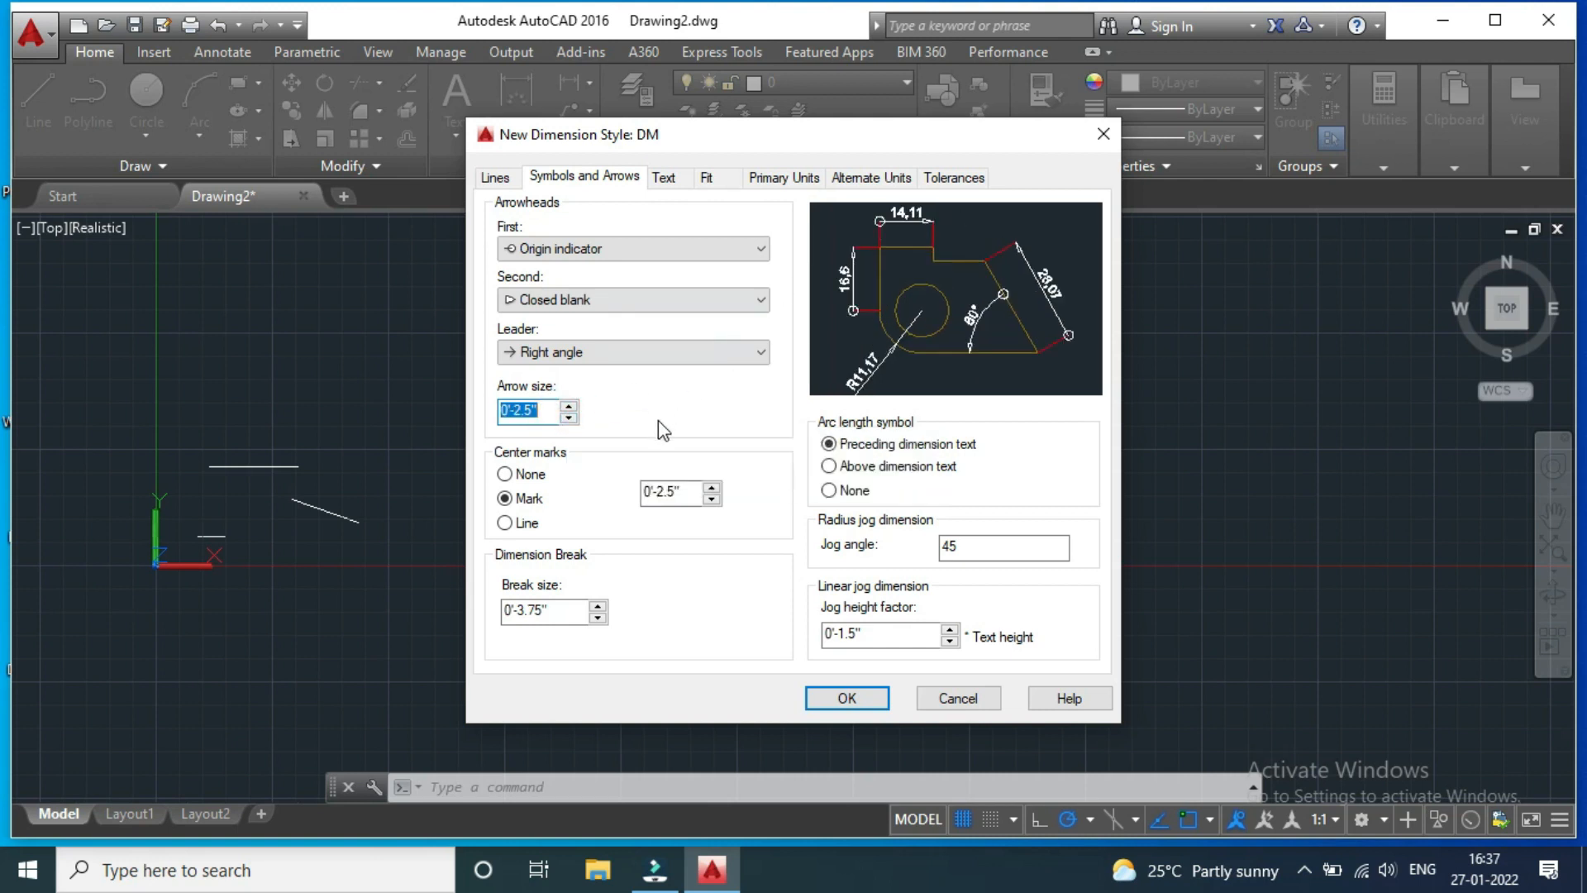
# Try the None and Line center mark options, and return the center marks to Mark
pyautogui.click(505, 474)
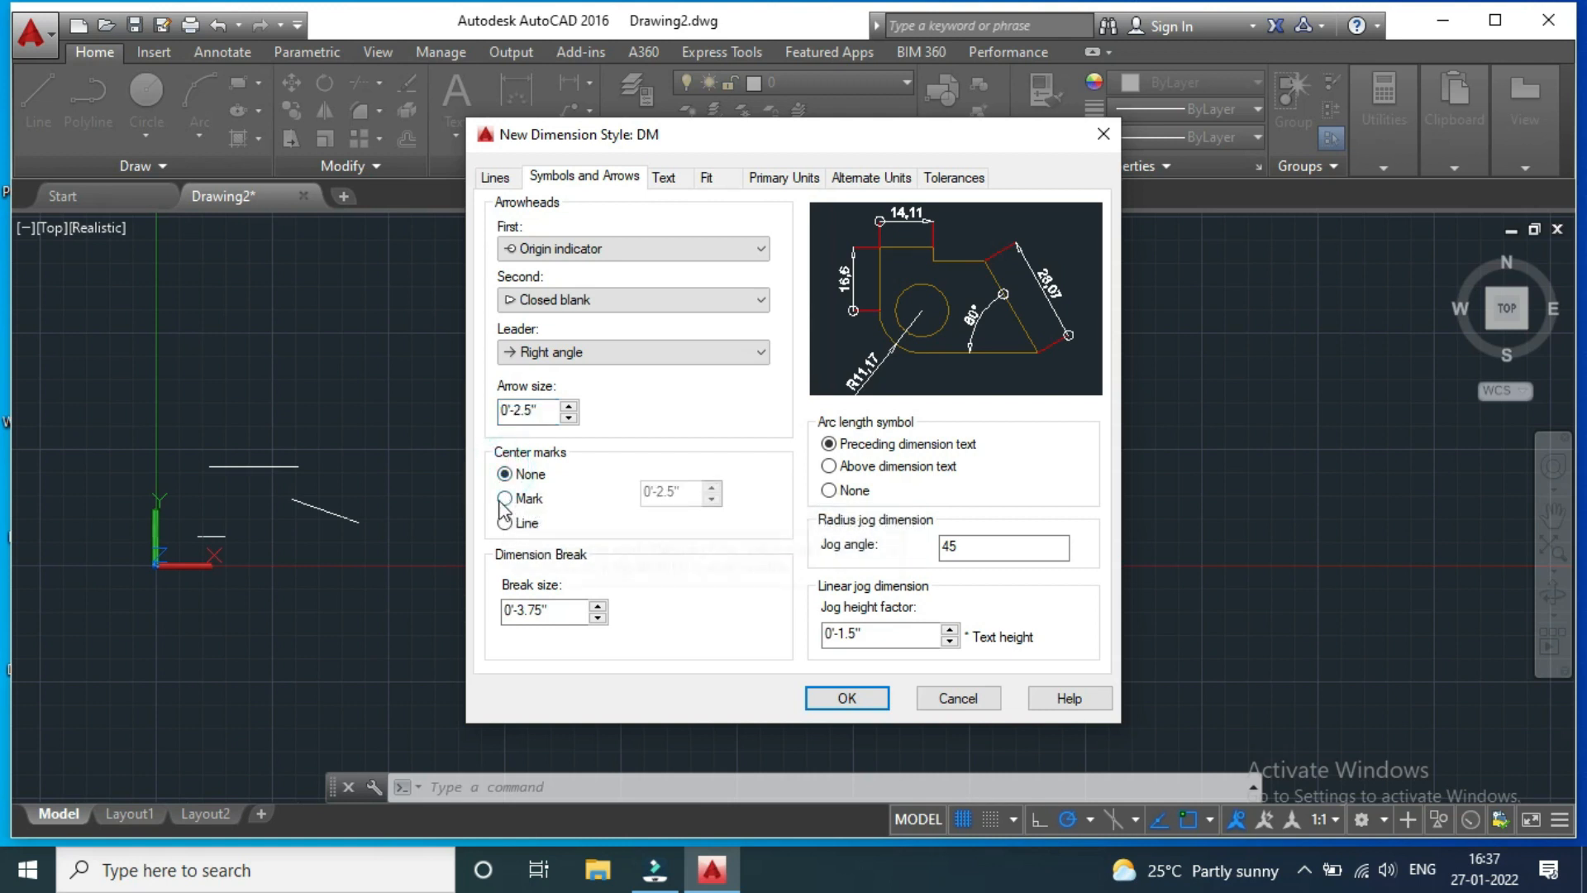
pyautogui.click(504, 498)
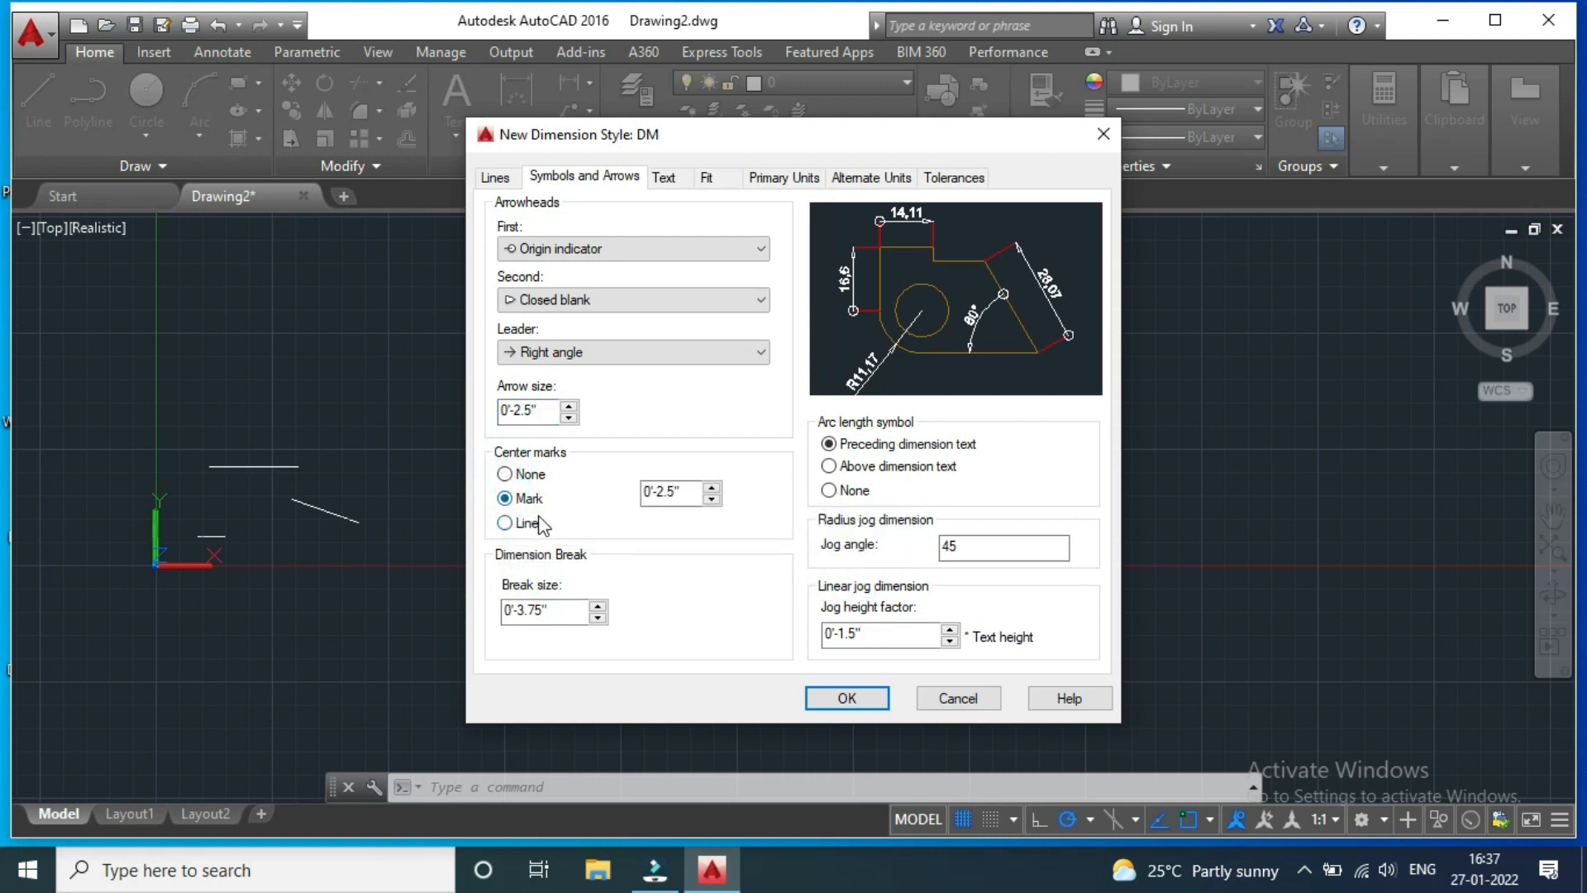
pyautogui.click(505, 524)
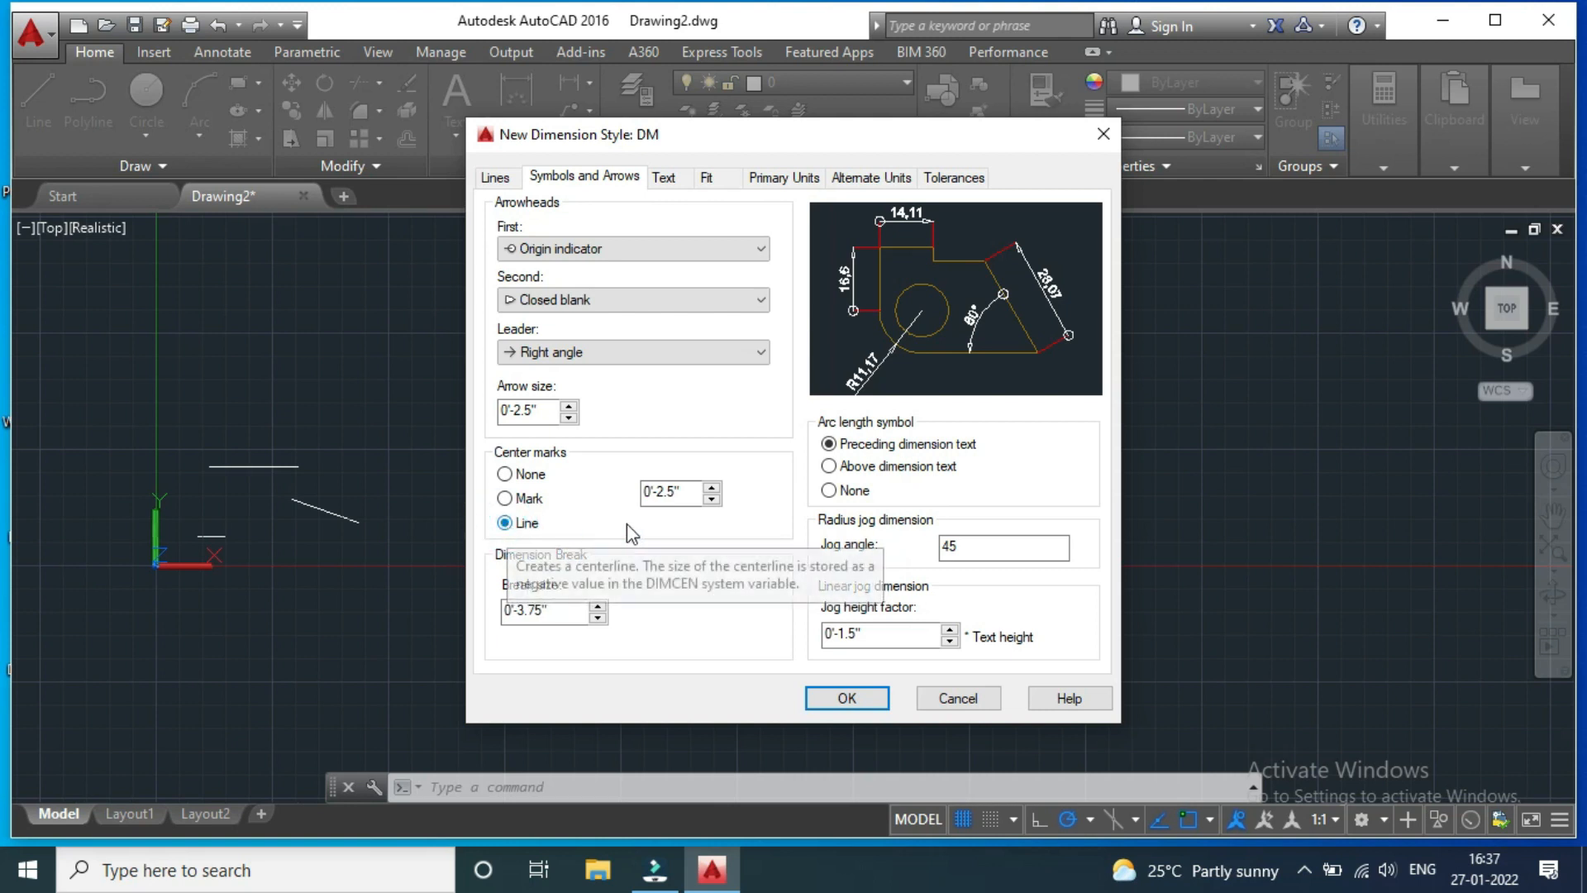
pyautogui.click(503, 499)
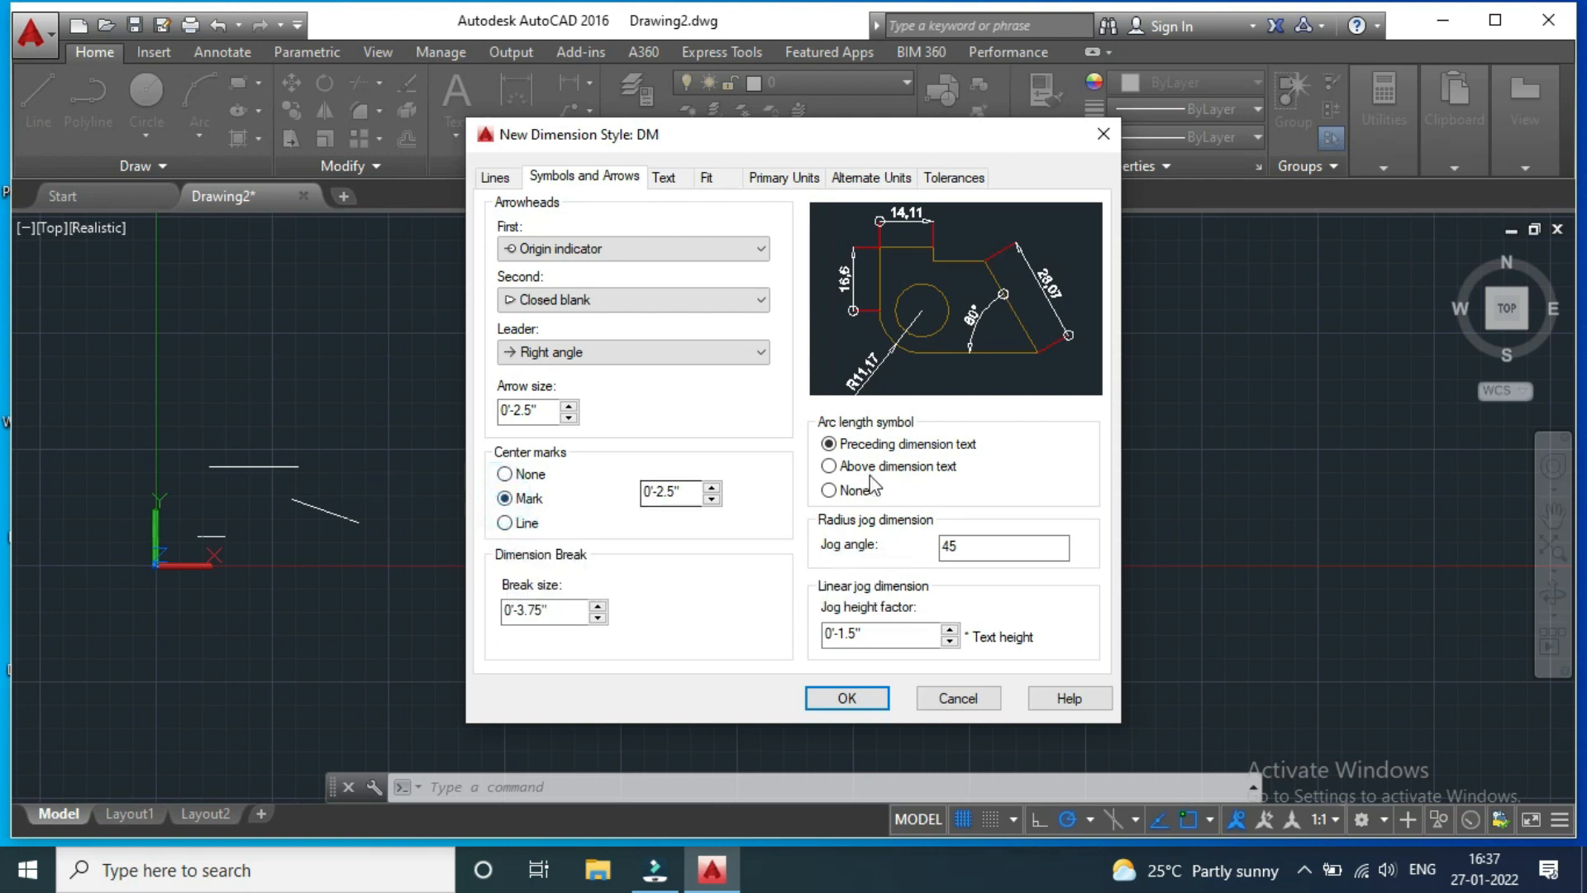
# Show the dimension text settings, try the Annotative text style, and set the text style back to Standard
pyautogui.click(664, 179)
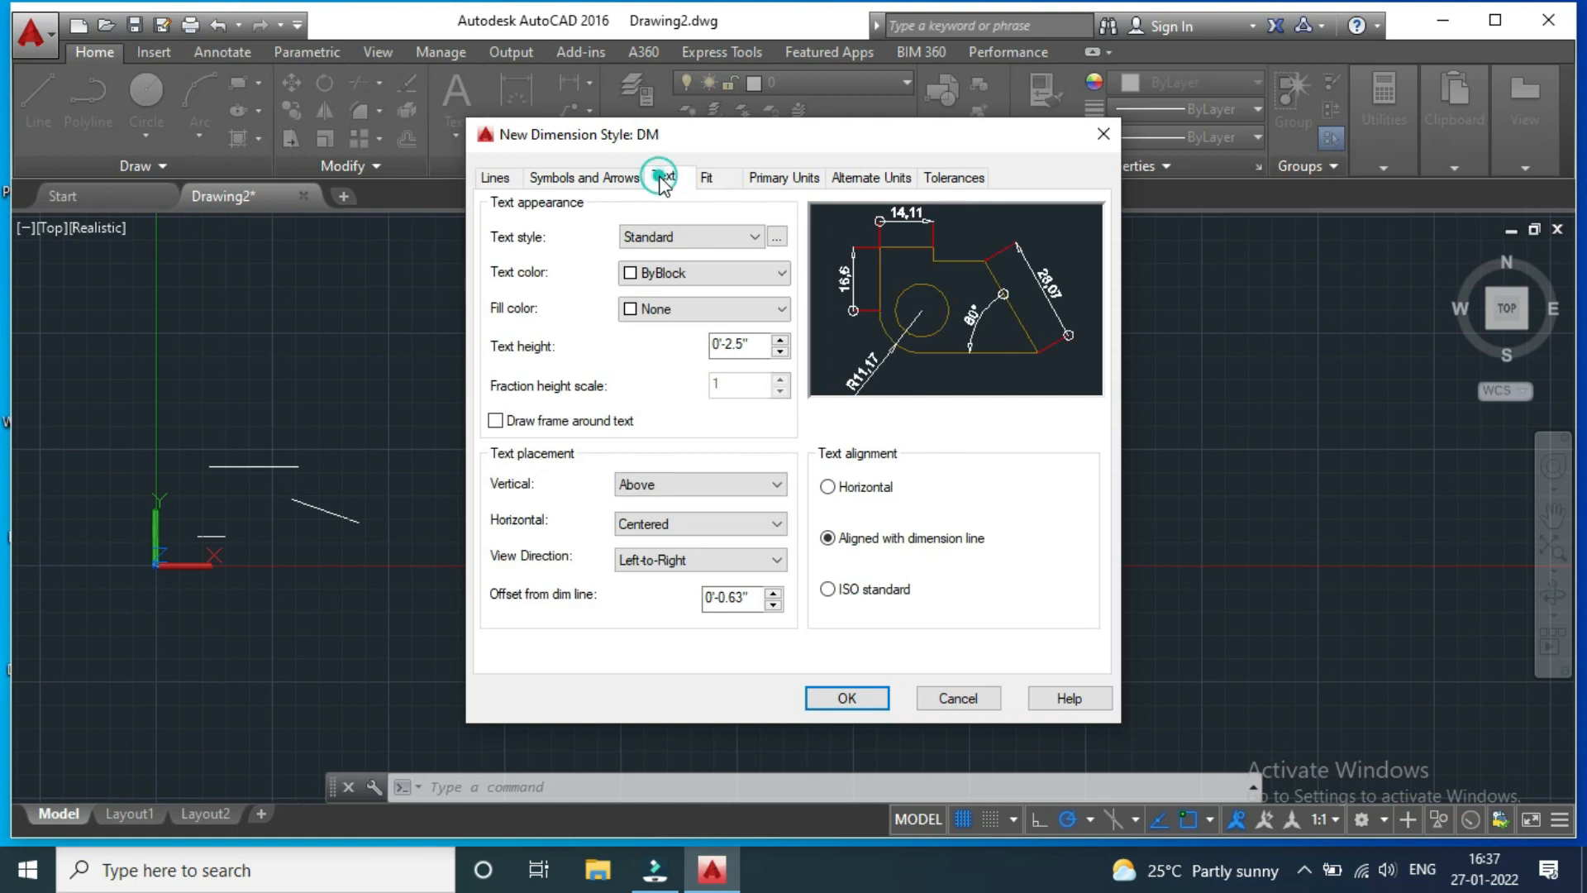
pyautogui.scroll(1, 680, 235)
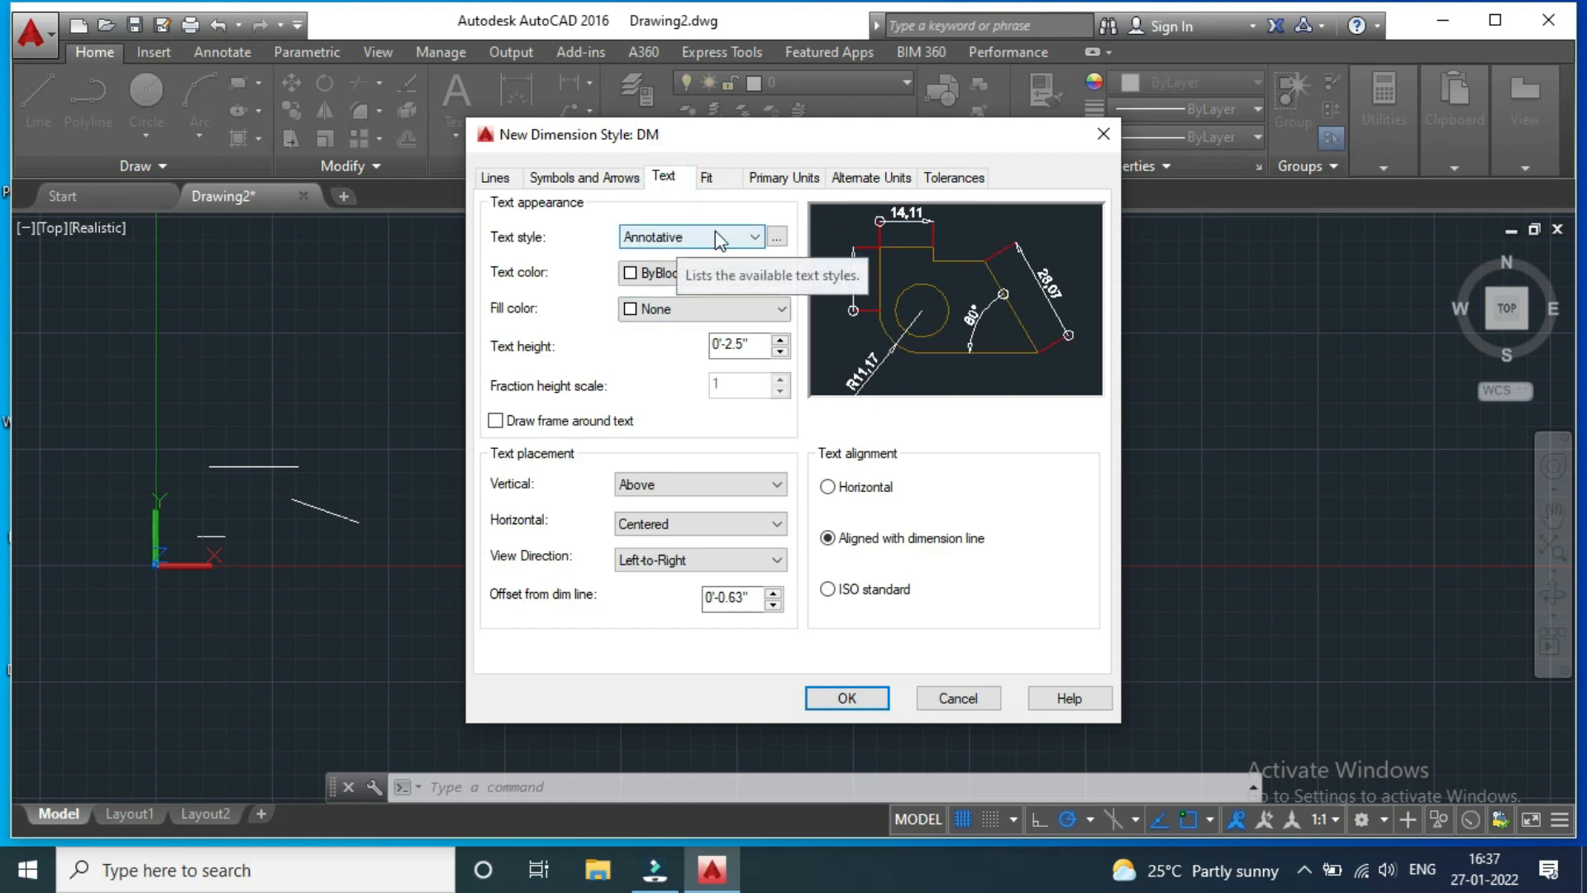
pyautogui.click(752, 240)
pyautogui.click(658, 272)
# Create a new text style named NX from within the dimension text settings
pyautogui.click(778, 239)
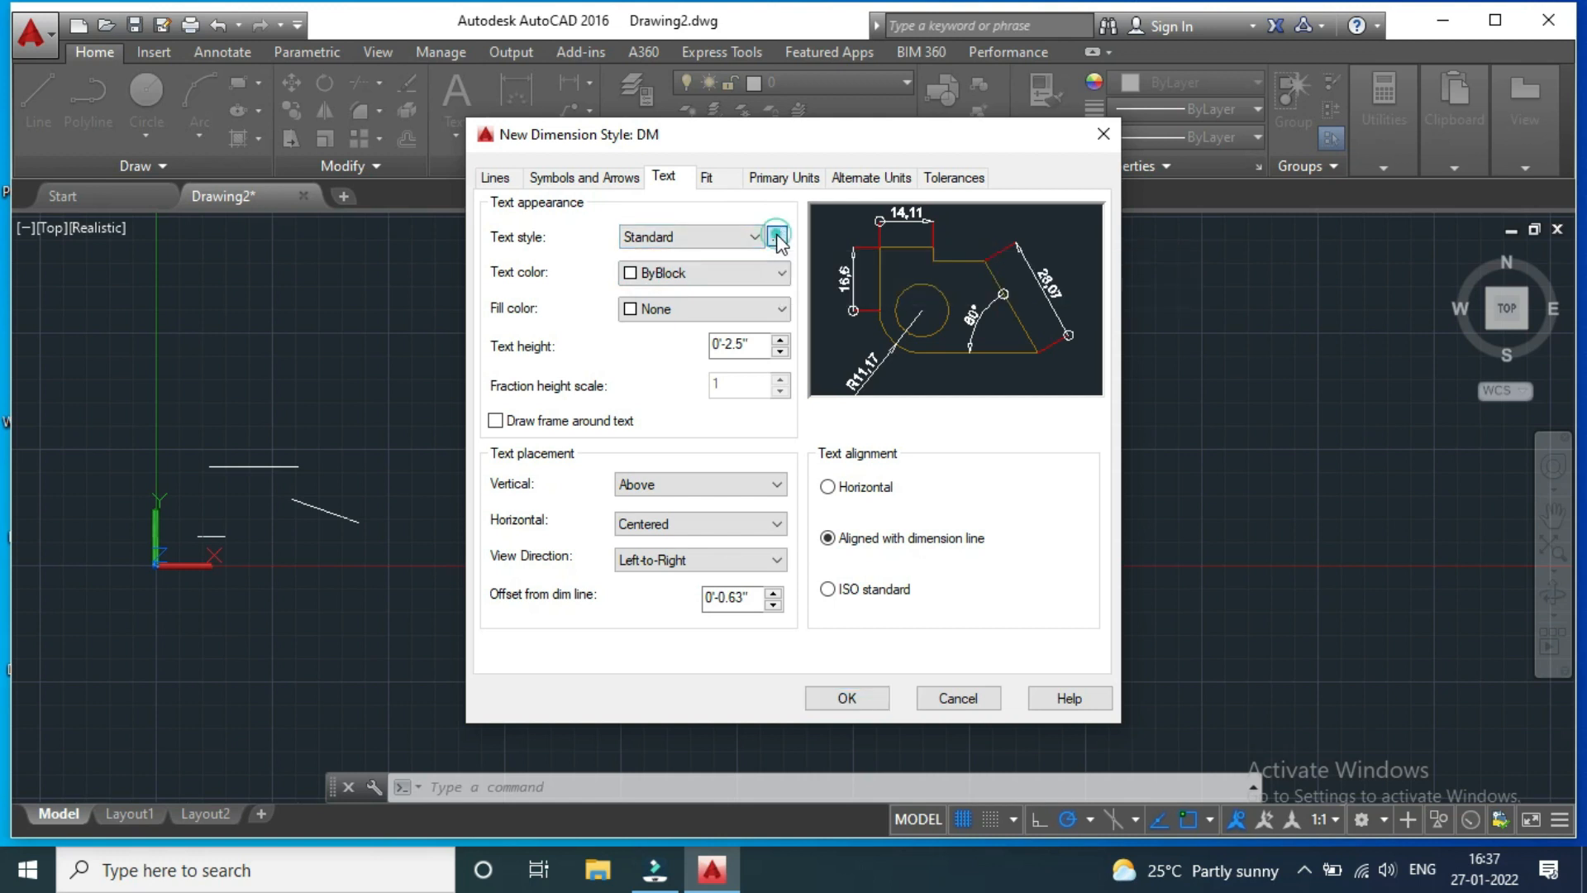
pyautogui.click(777, 239)
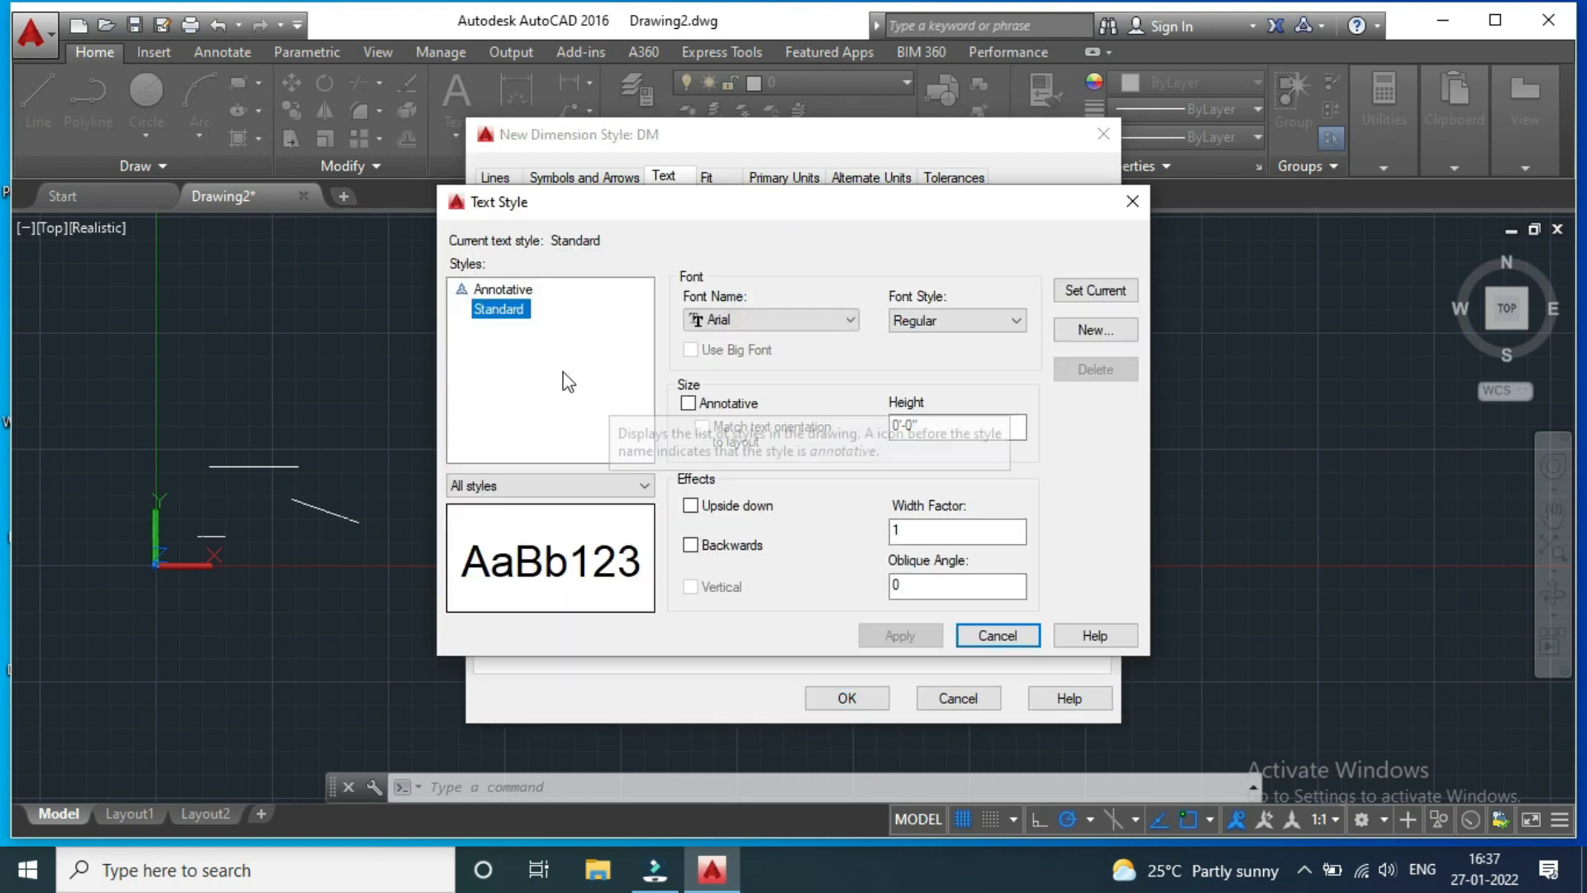
pyautogui.click(1092, 330)
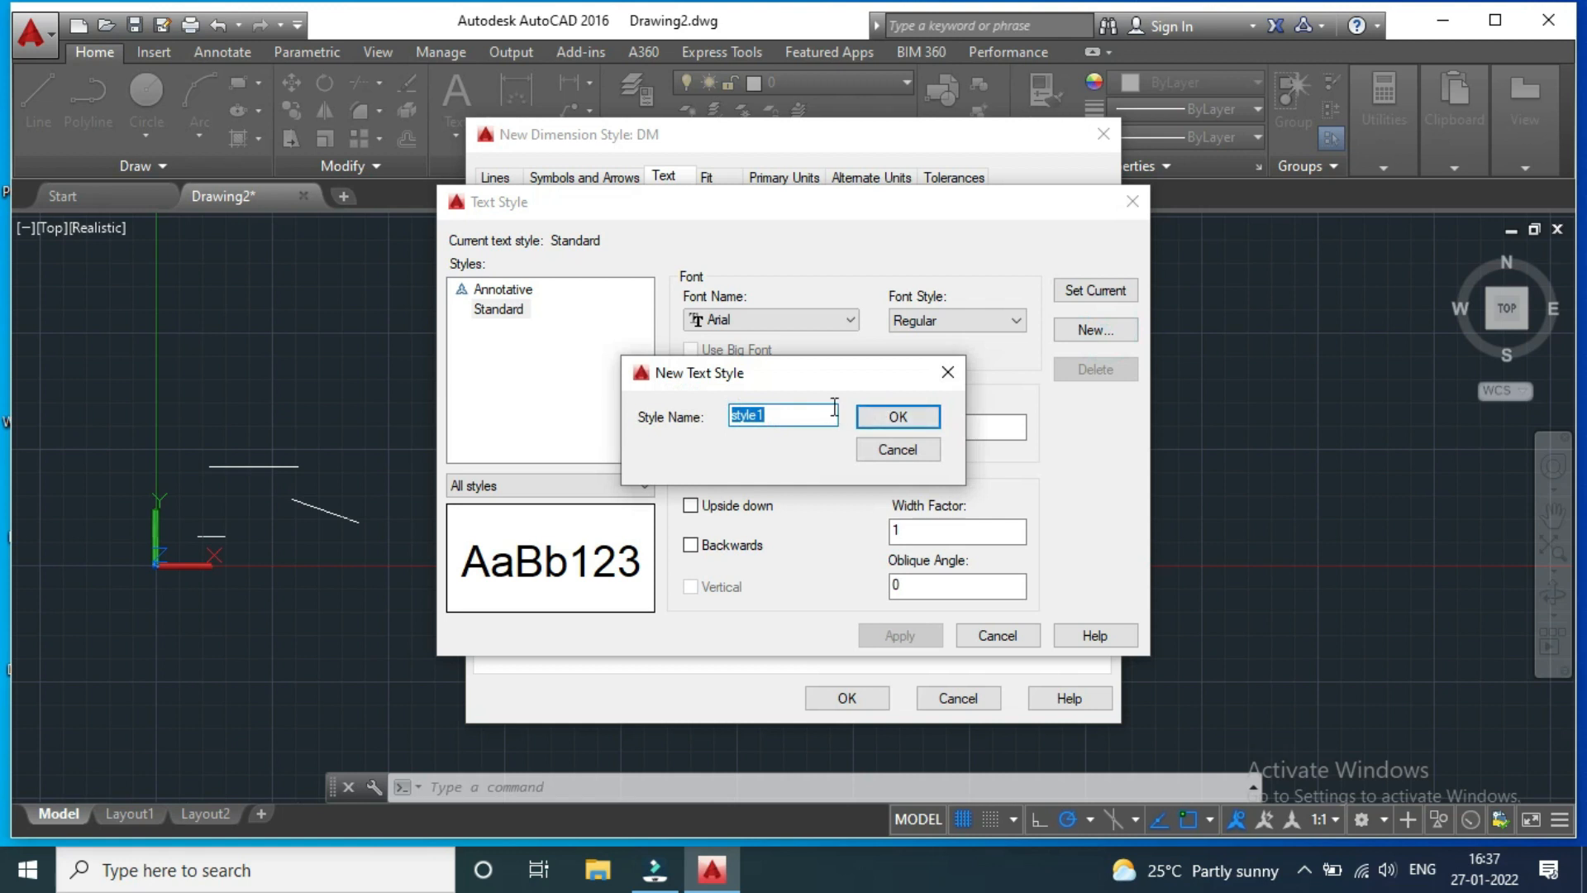
pyautogui.write('NX')
pyautogui.press('Return')
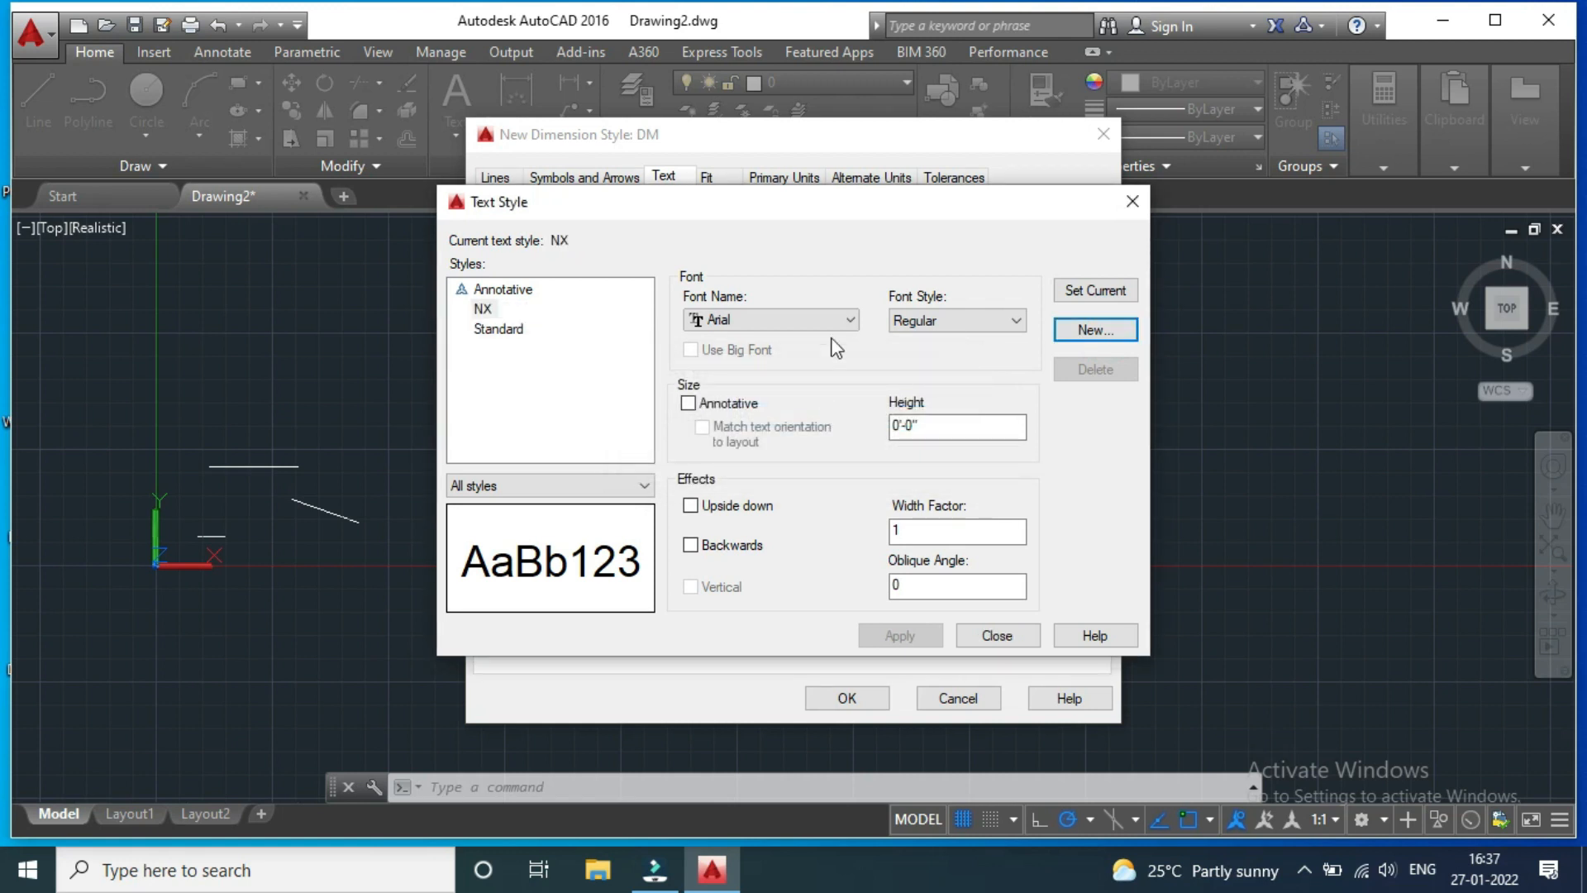
# Set the NX text style's font to Arial TUR with the Italic font style
pyautogui.click(833, 321)
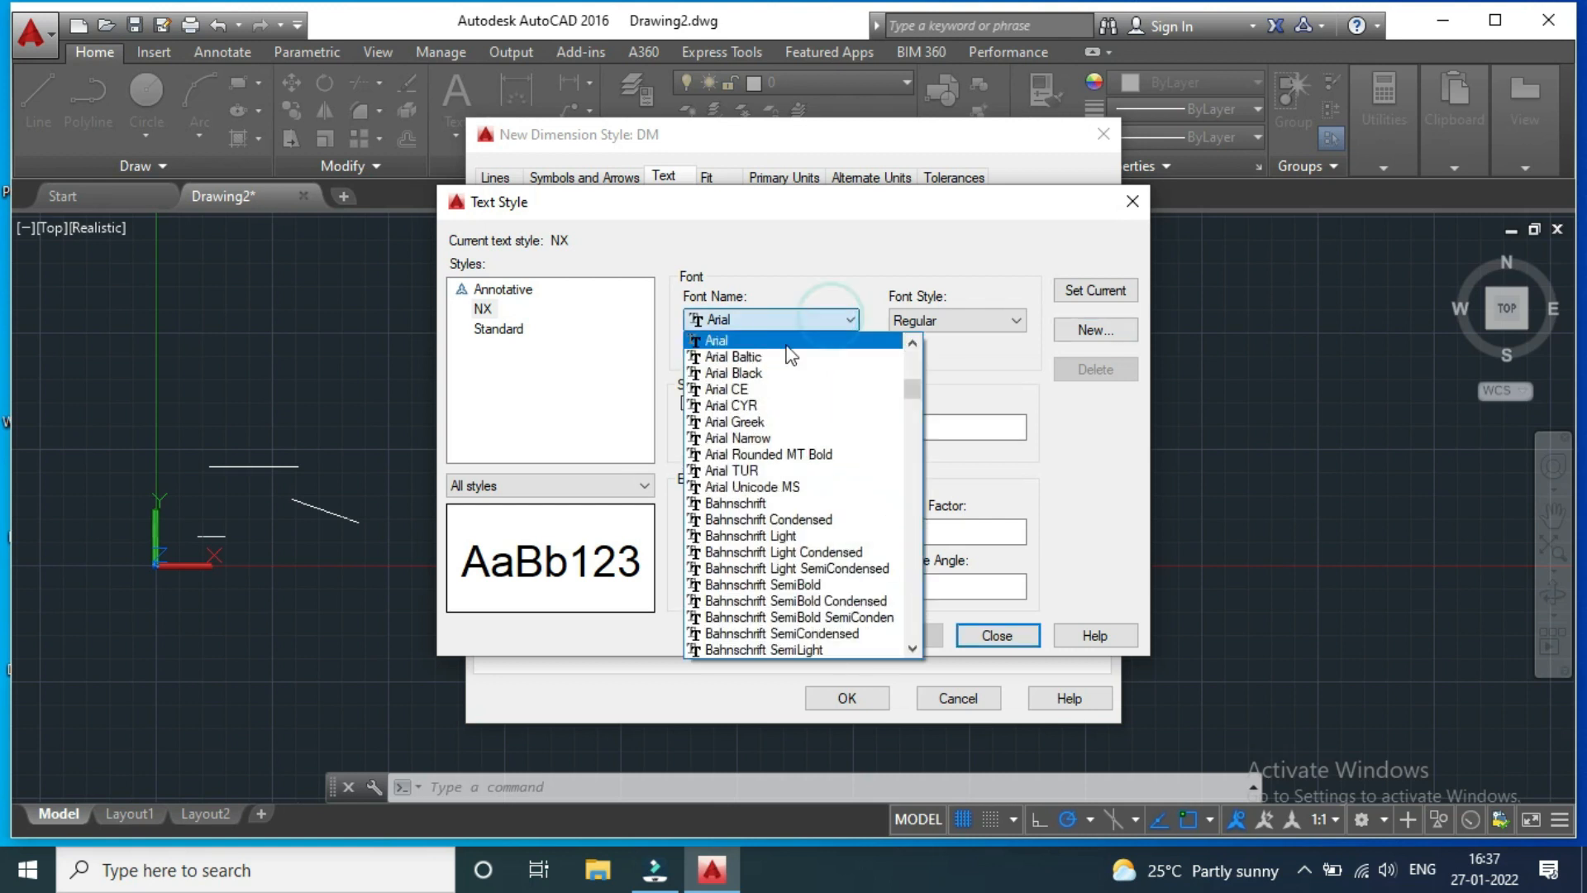
pyautogui.click(761, 471)
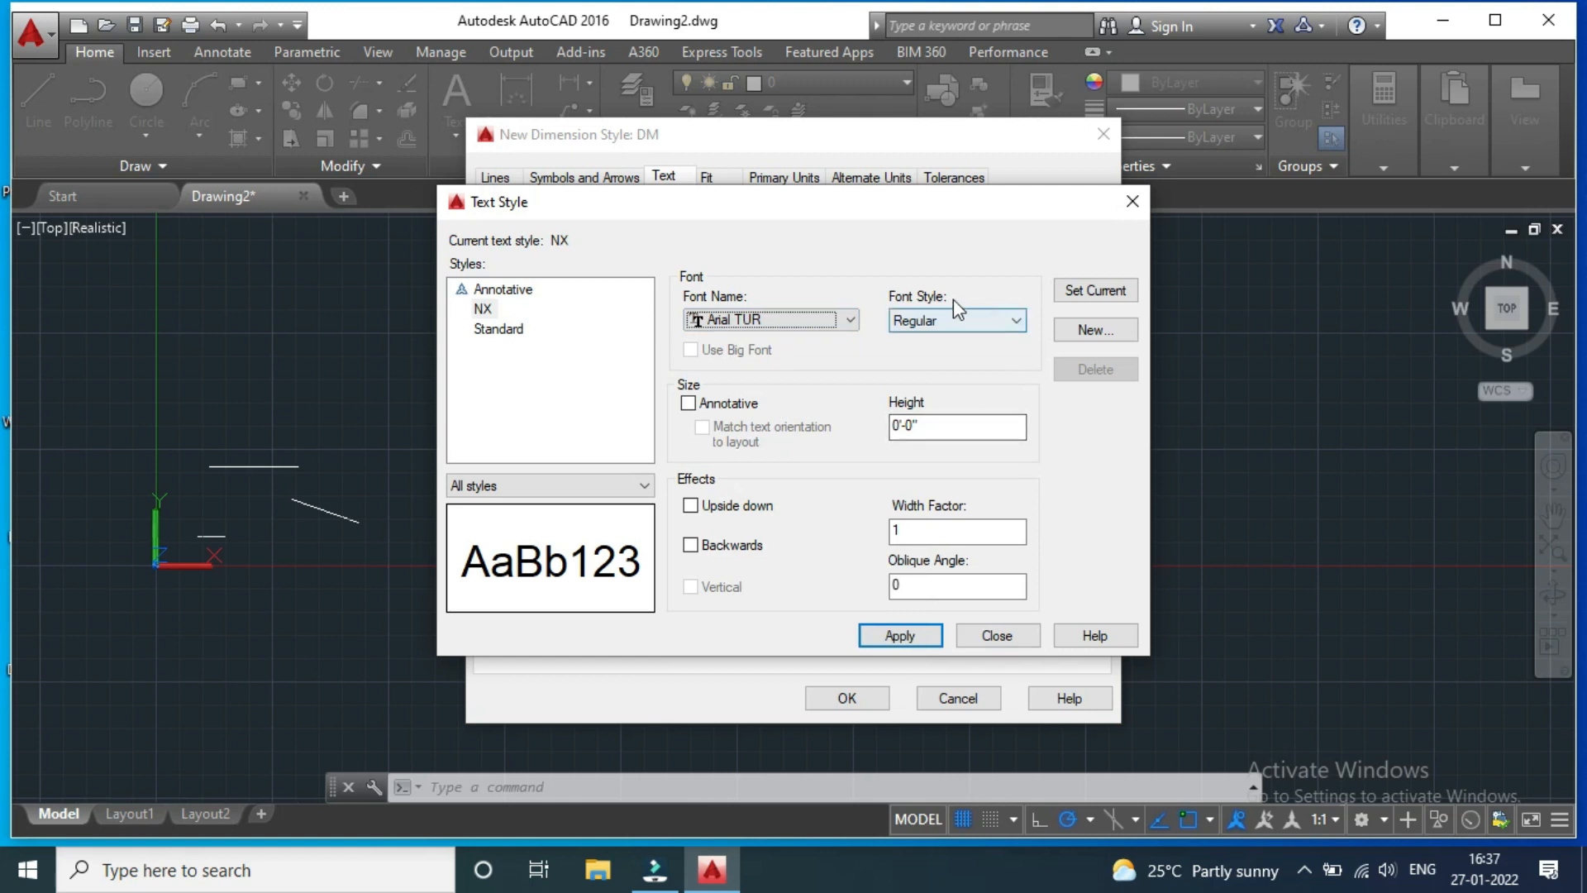
pyautogui.click(1003, 321)
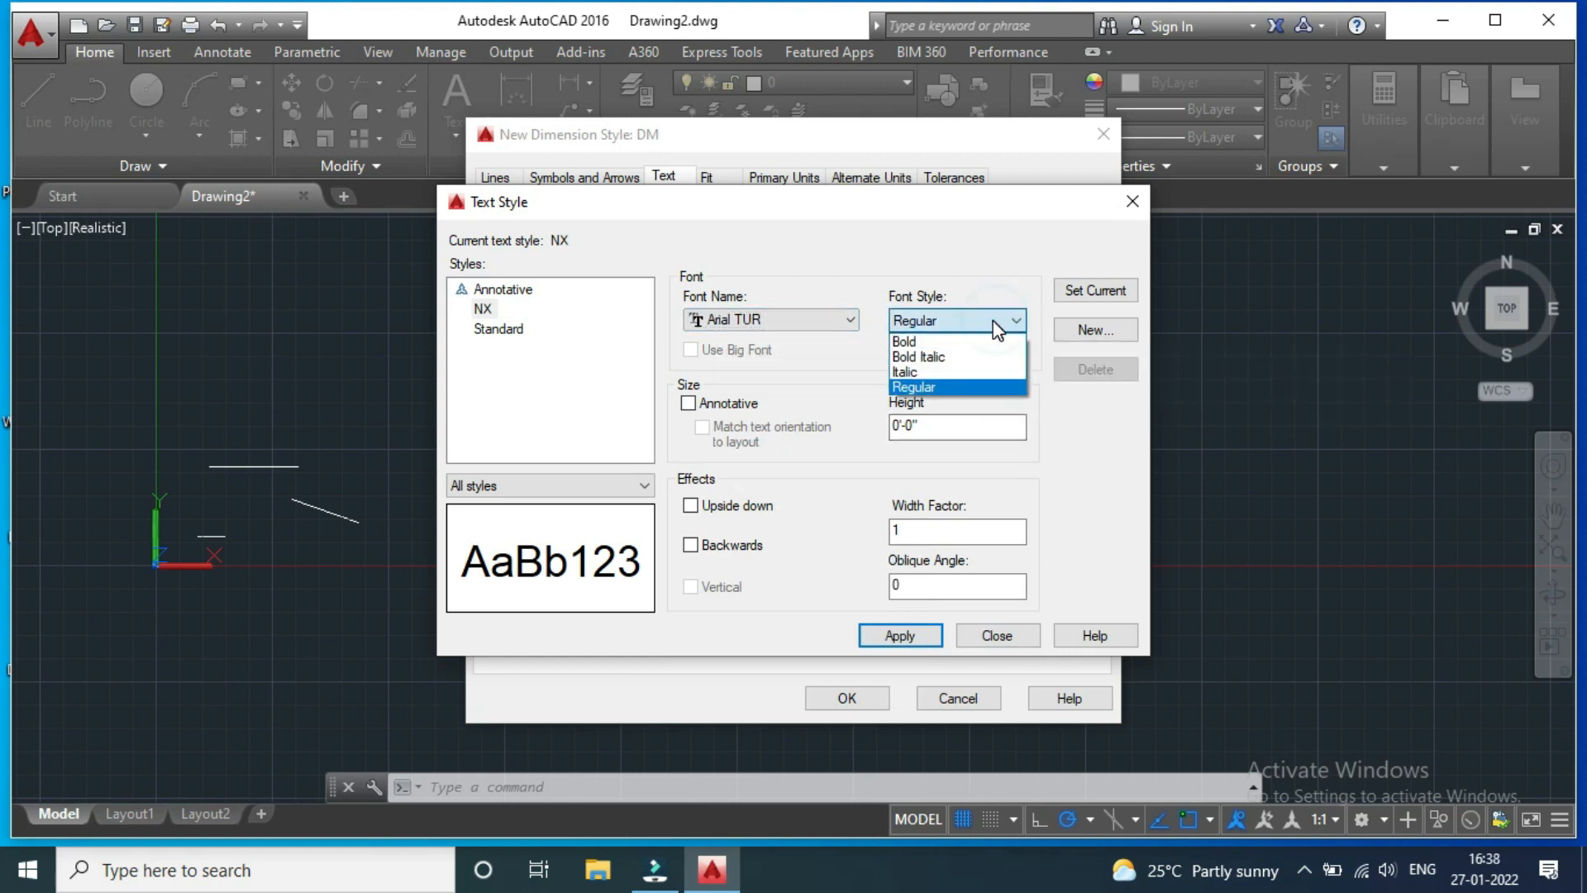
pyautogui.click(915, 372)
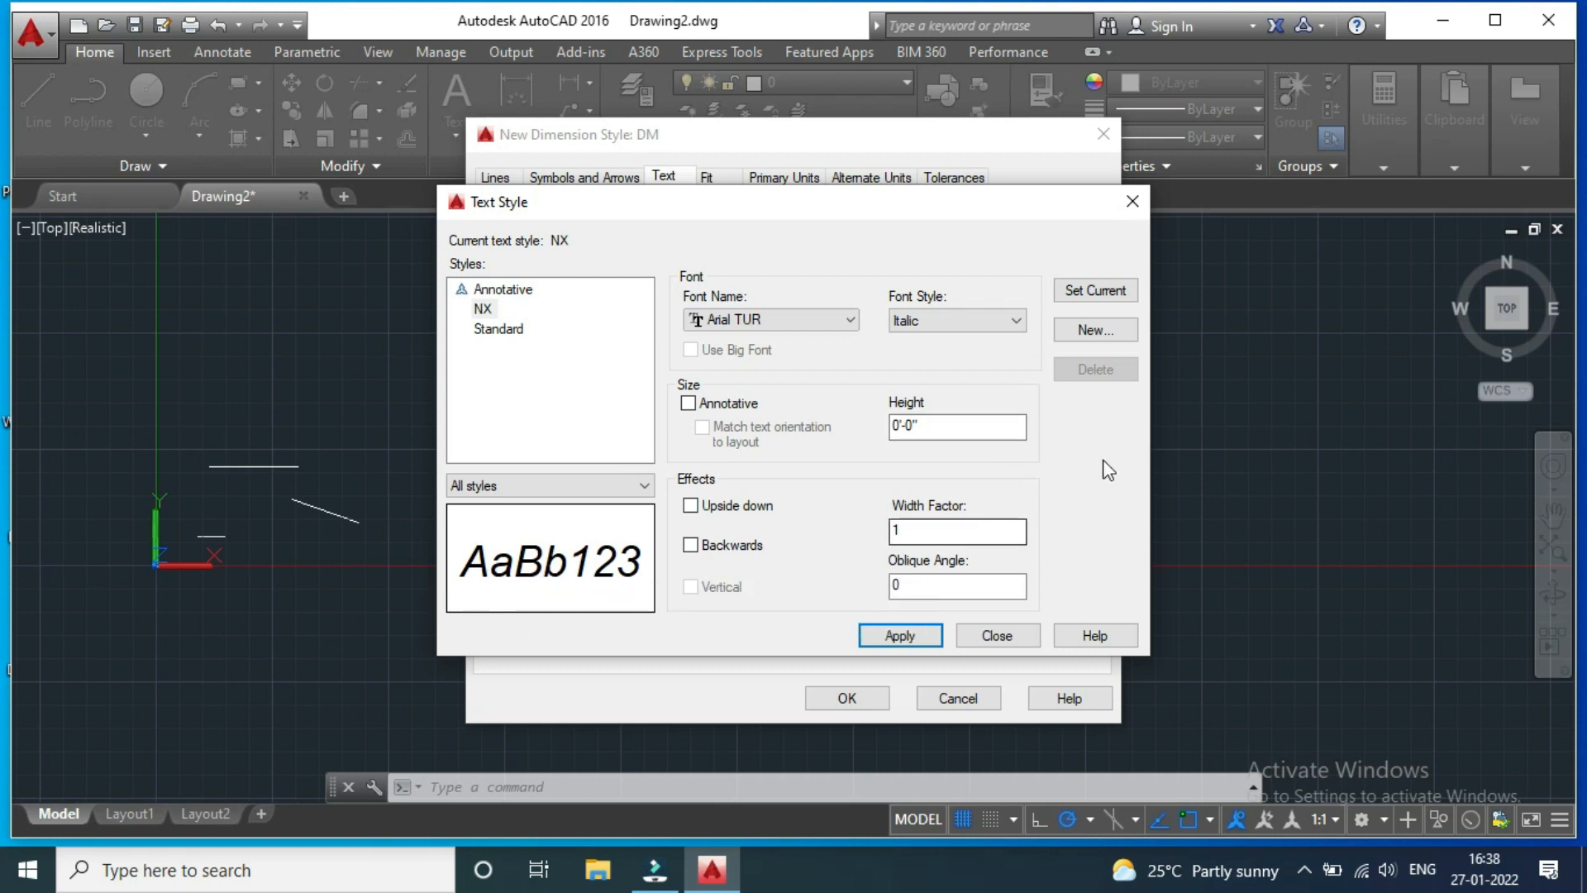
# Set the NX text style's height to 1", apply the changes, and return to the dimension style settings
pyautogui.doubleClick(928, 426)
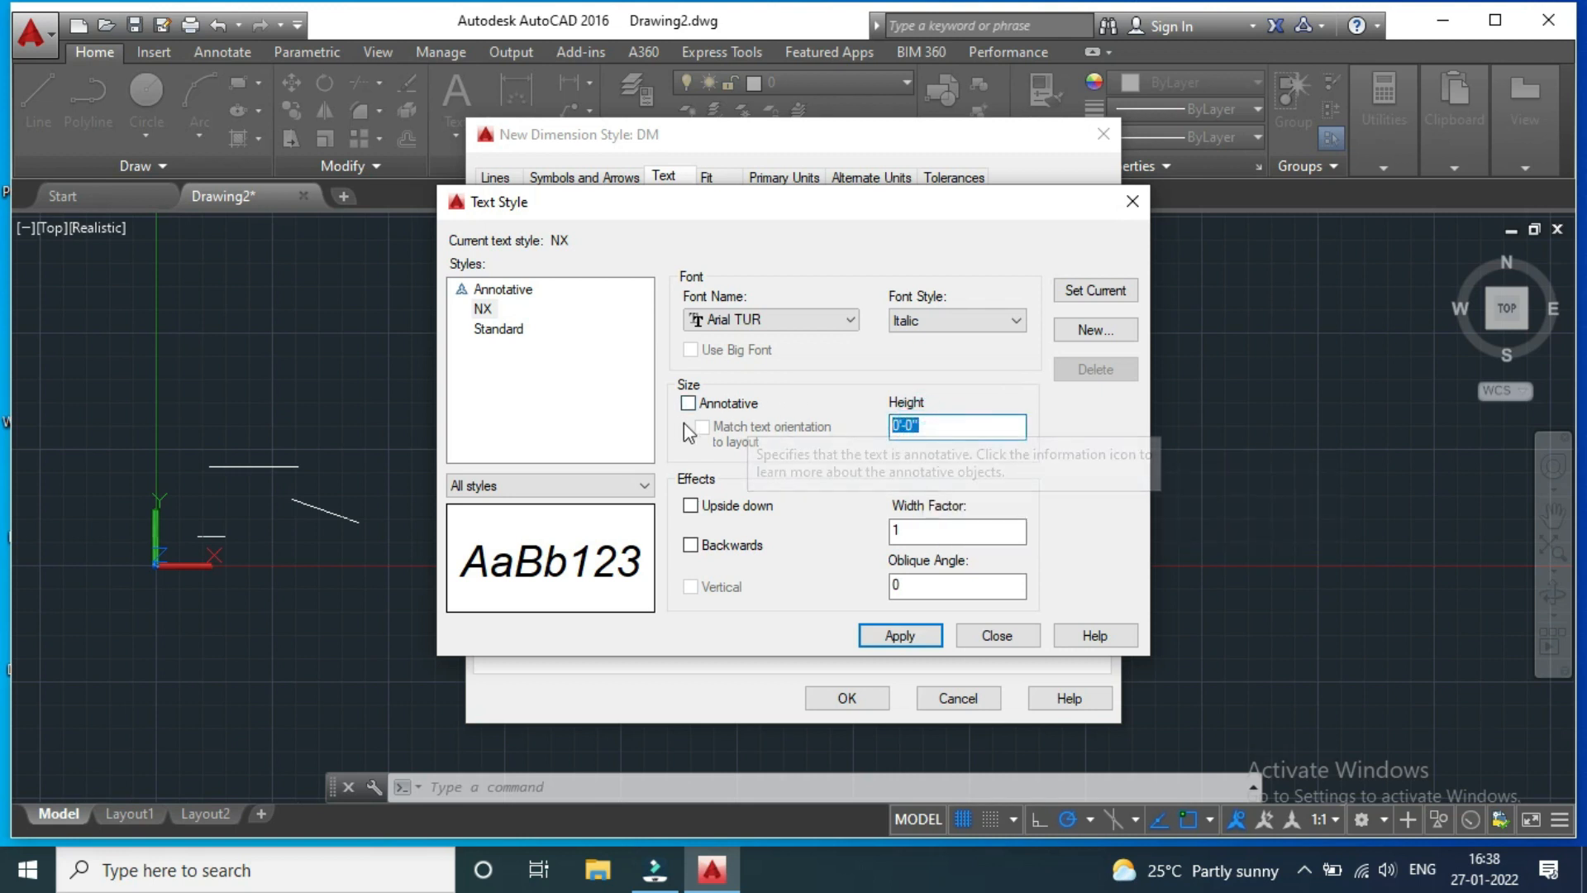
pyautogui.write('1')
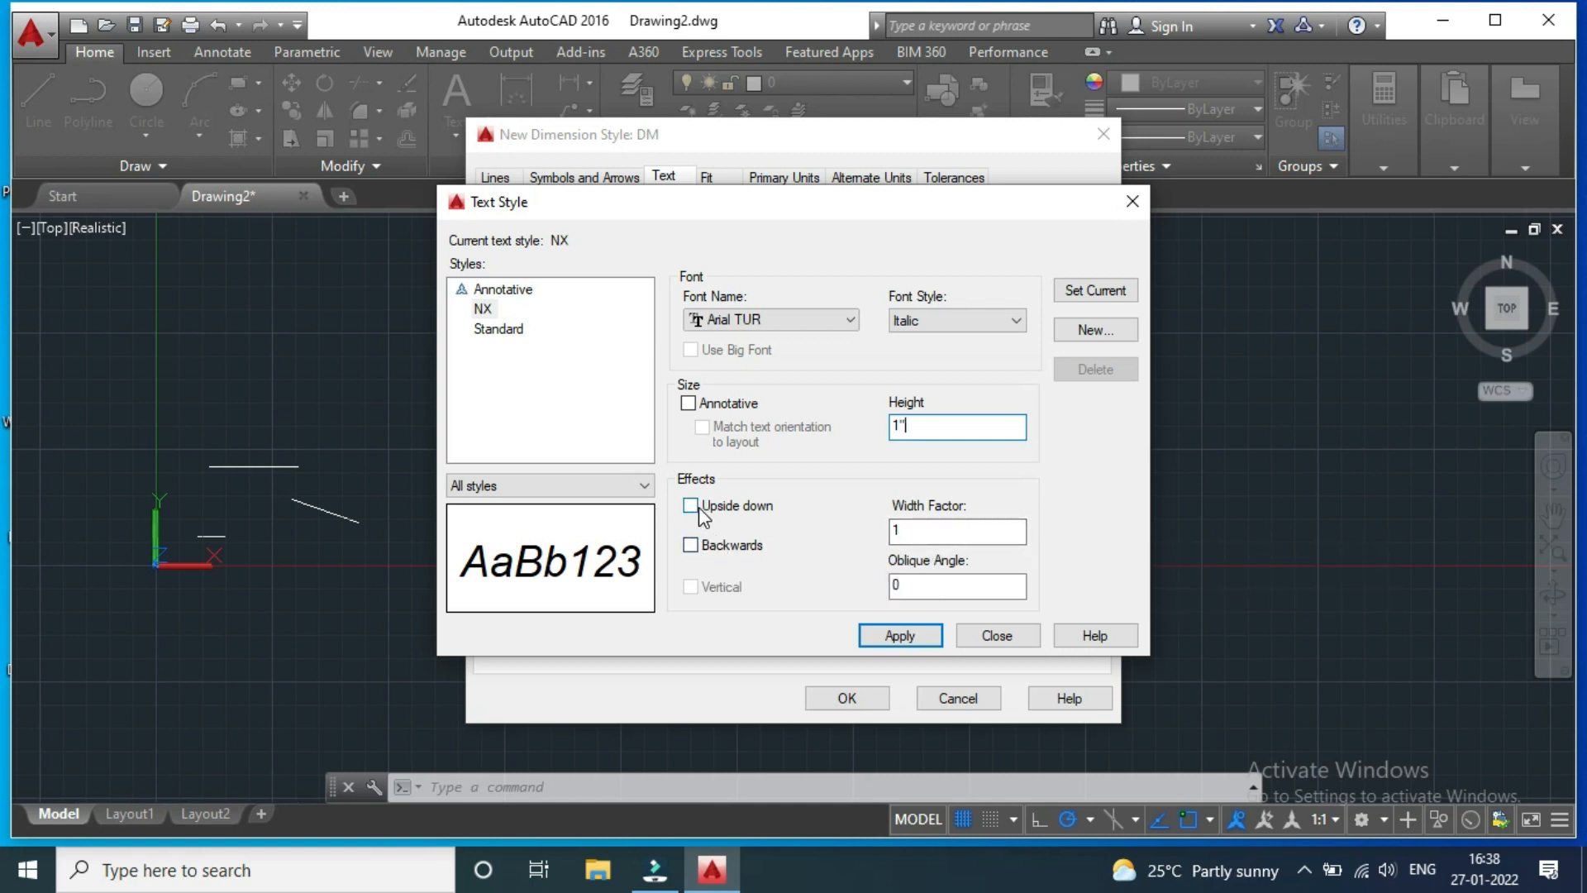
pyautogui.click(900, 636)
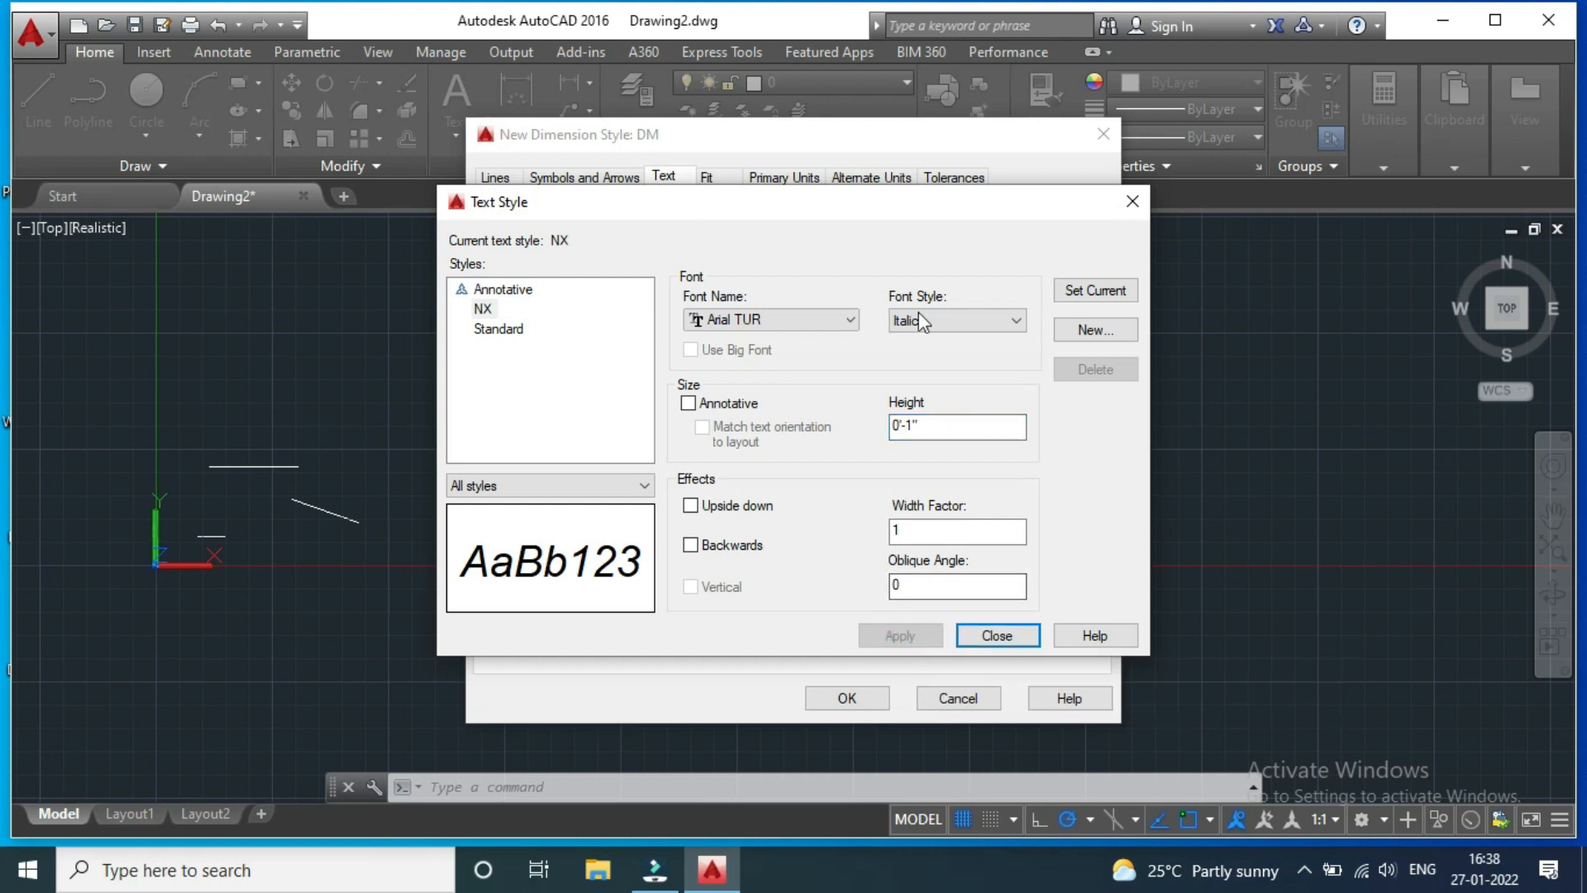
pyautogui.click(999, 635)
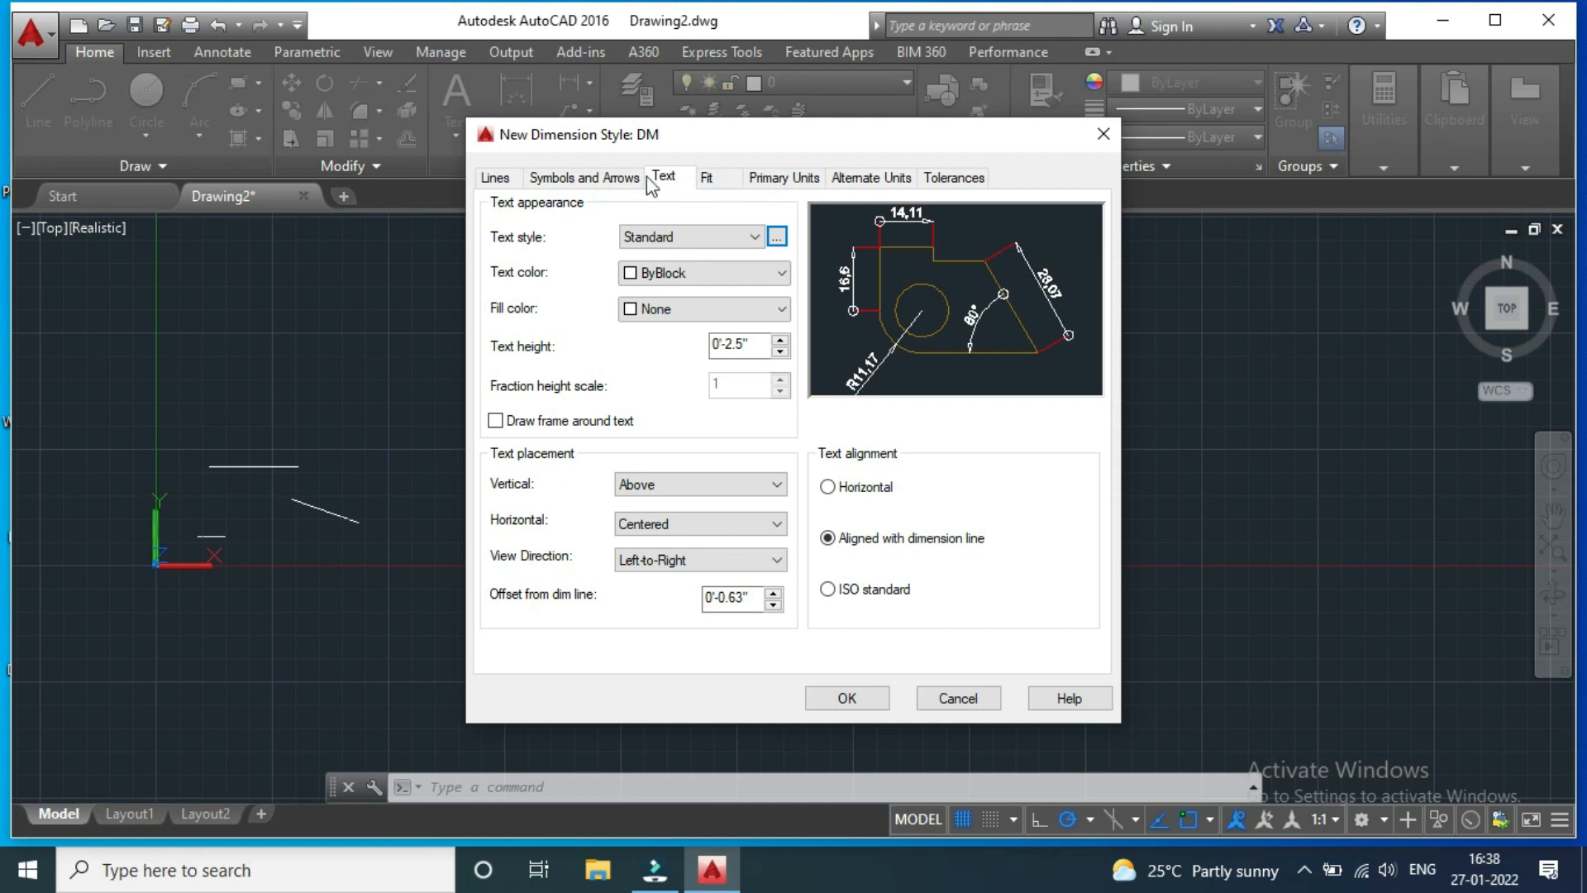
# Assign the NX text style to the dimension text and set its text color to Red
pyautogui.click(754, 237)
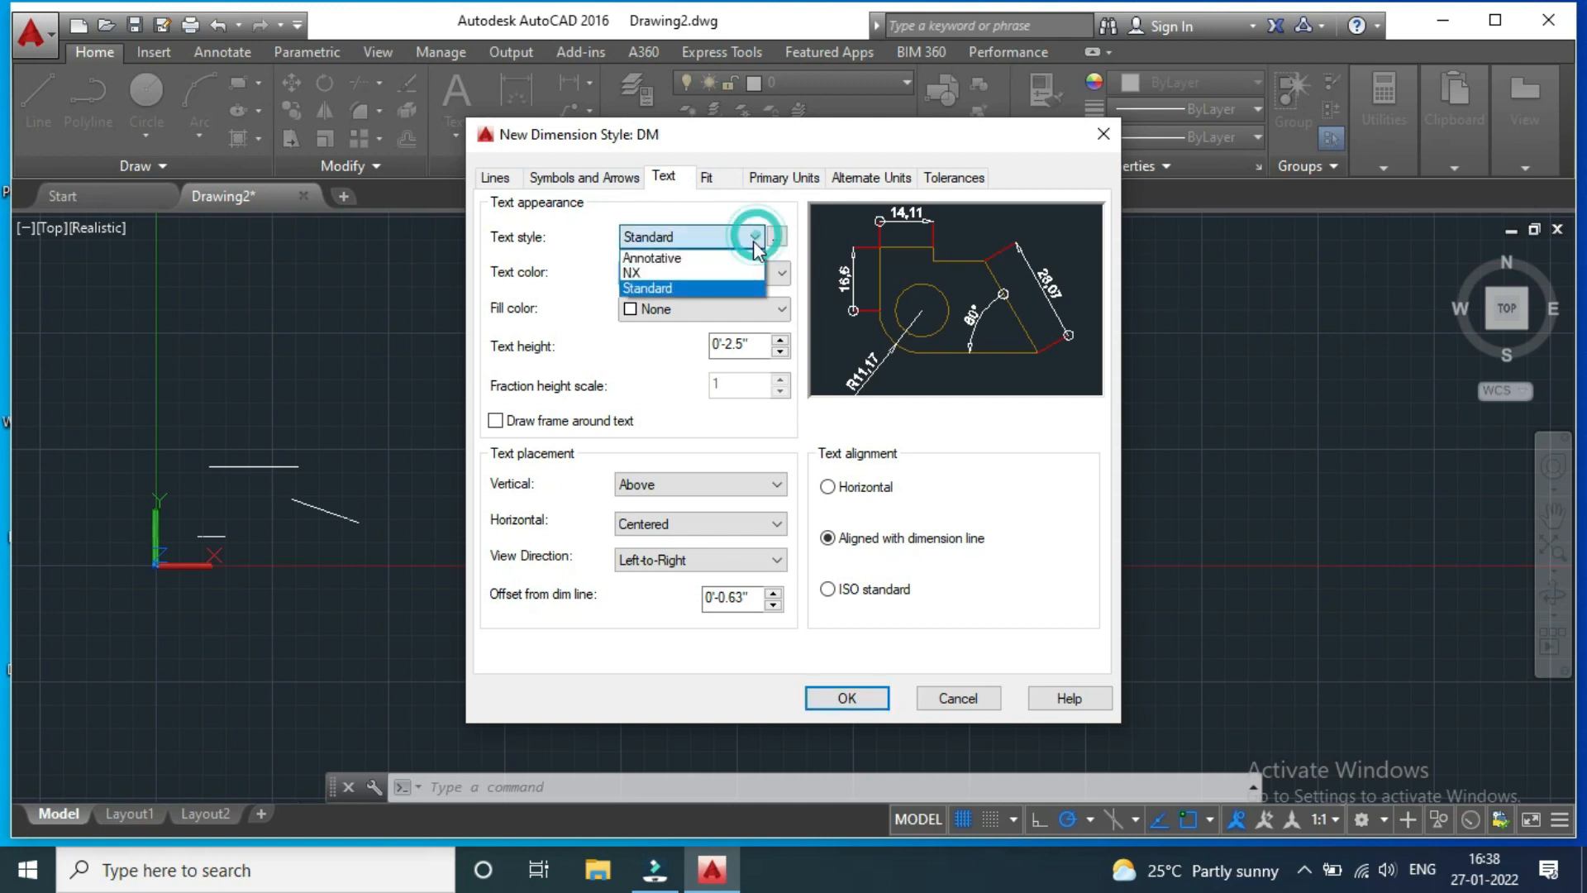
pyautogui.click(698, 272)
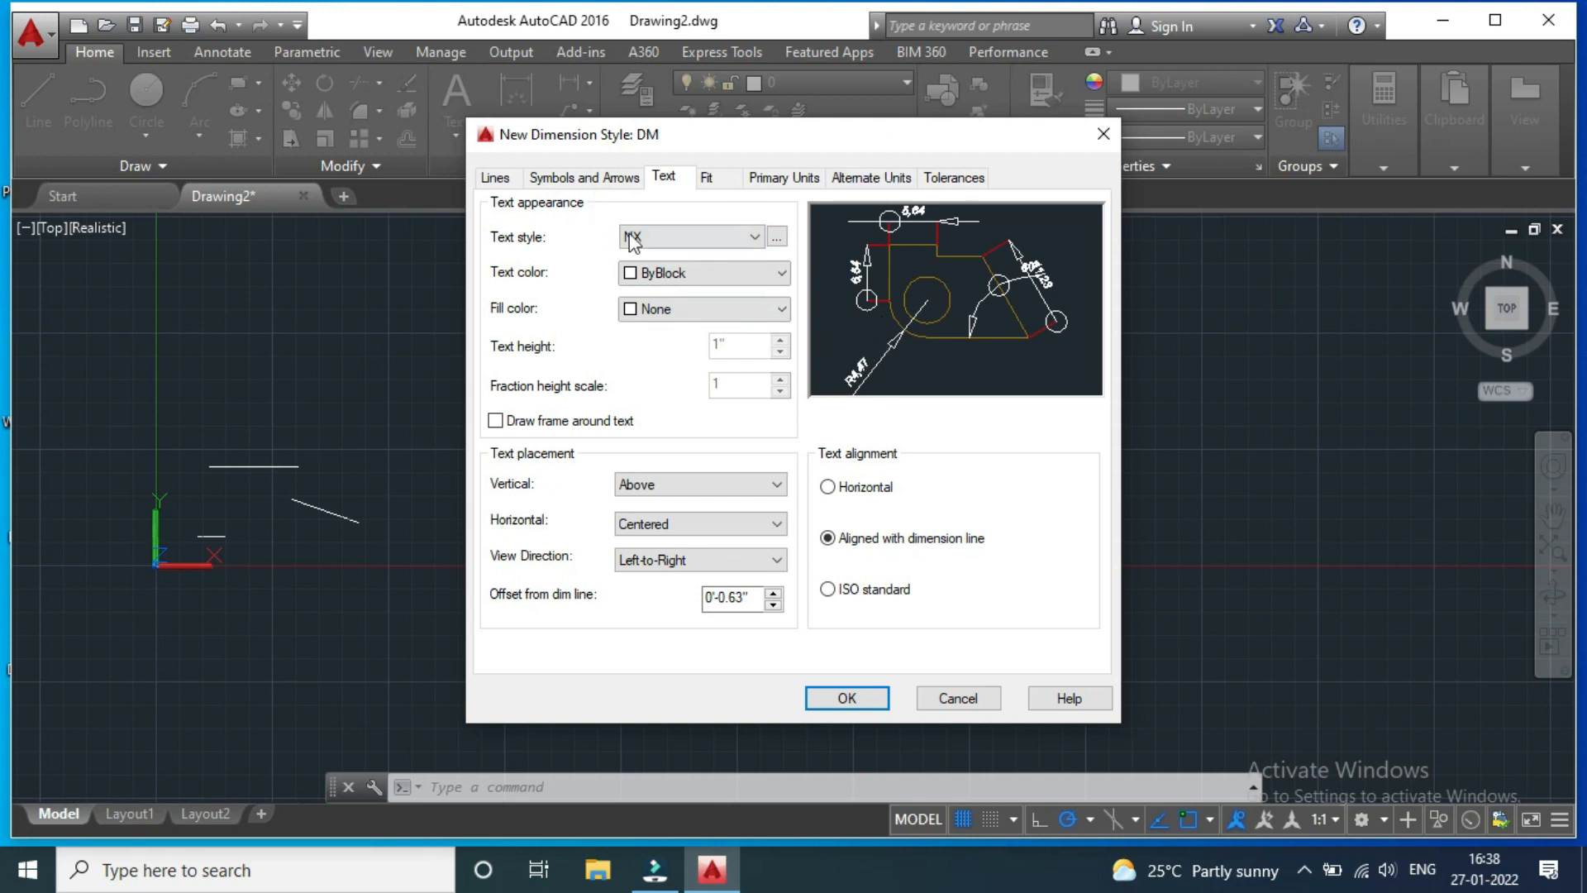
pyautogui.click(764, 274)
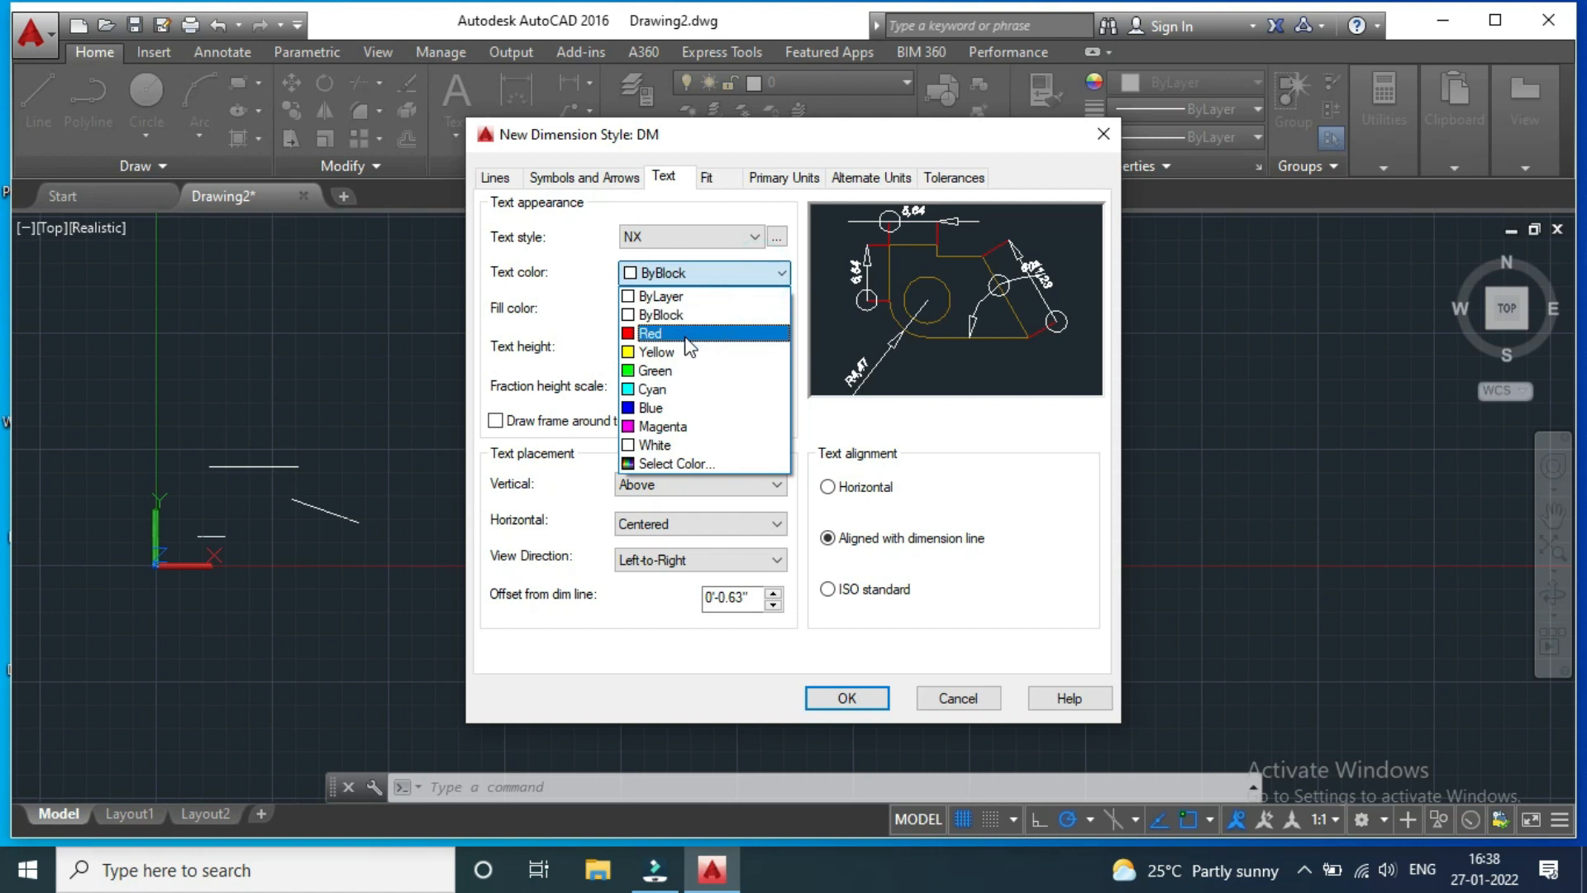
pyautogui.click(688, 333)
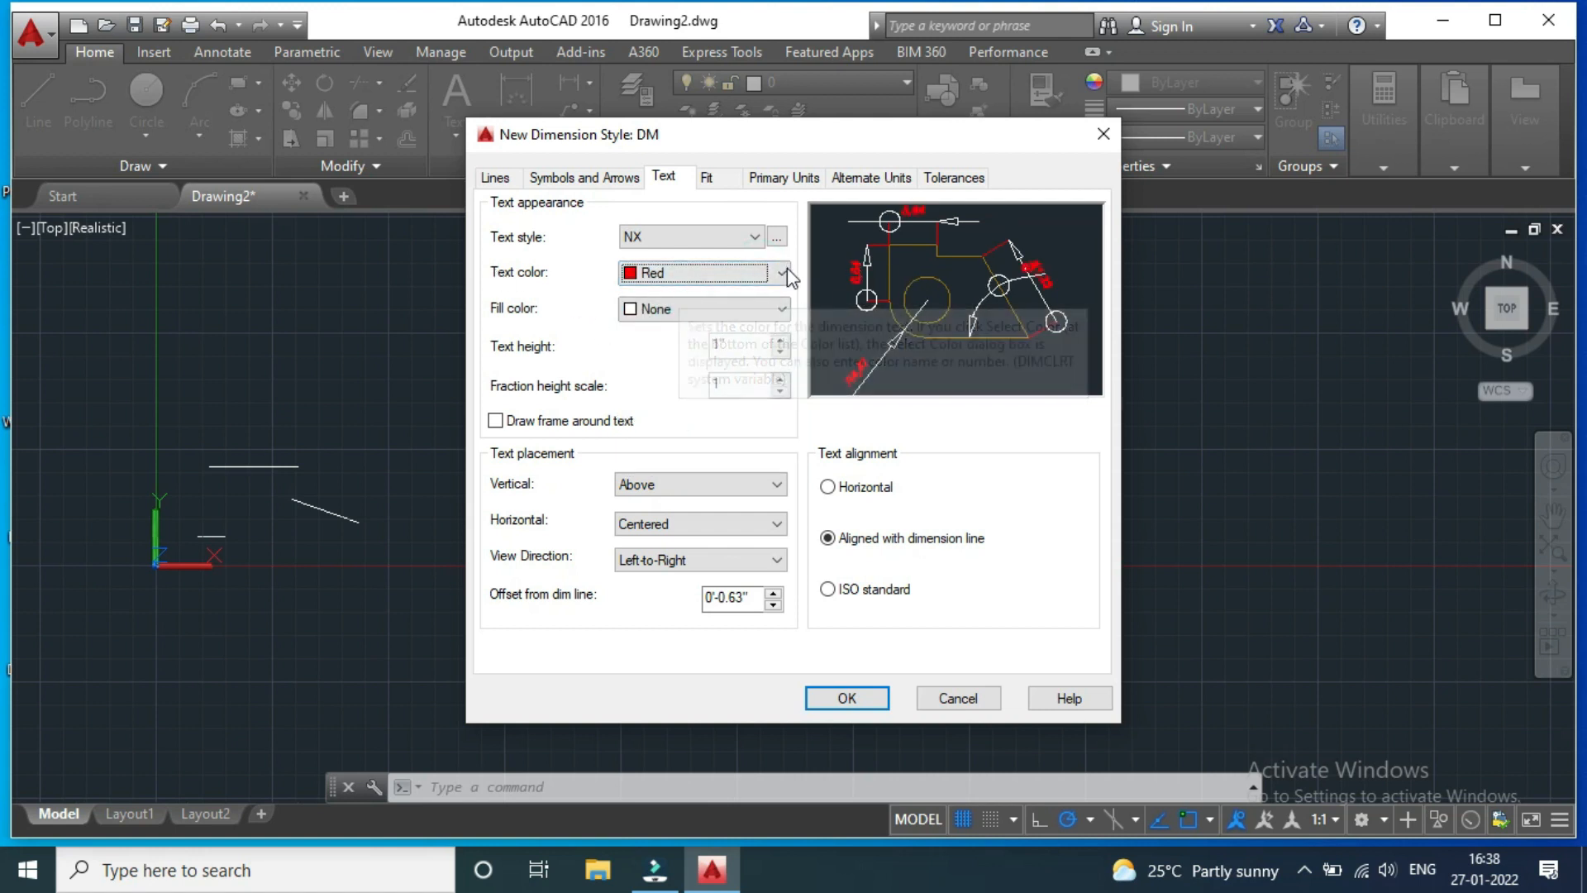
# Try Background as the dimension text's fill color, and set the fill to Yellow
pyautogui.click(758, 311)
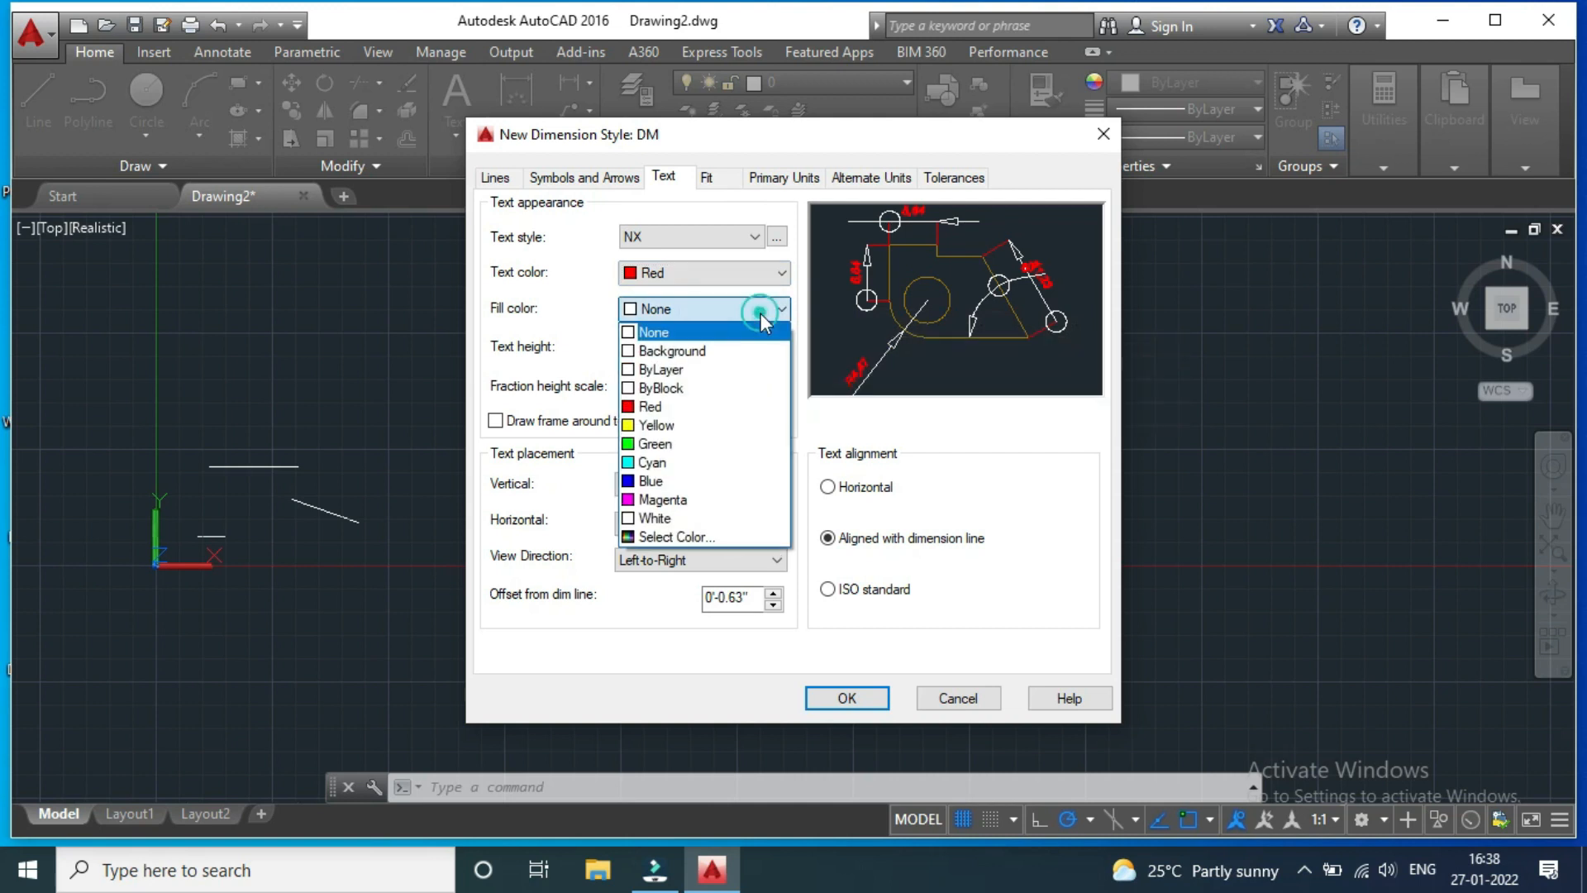
pyautogui.click(672, 351)
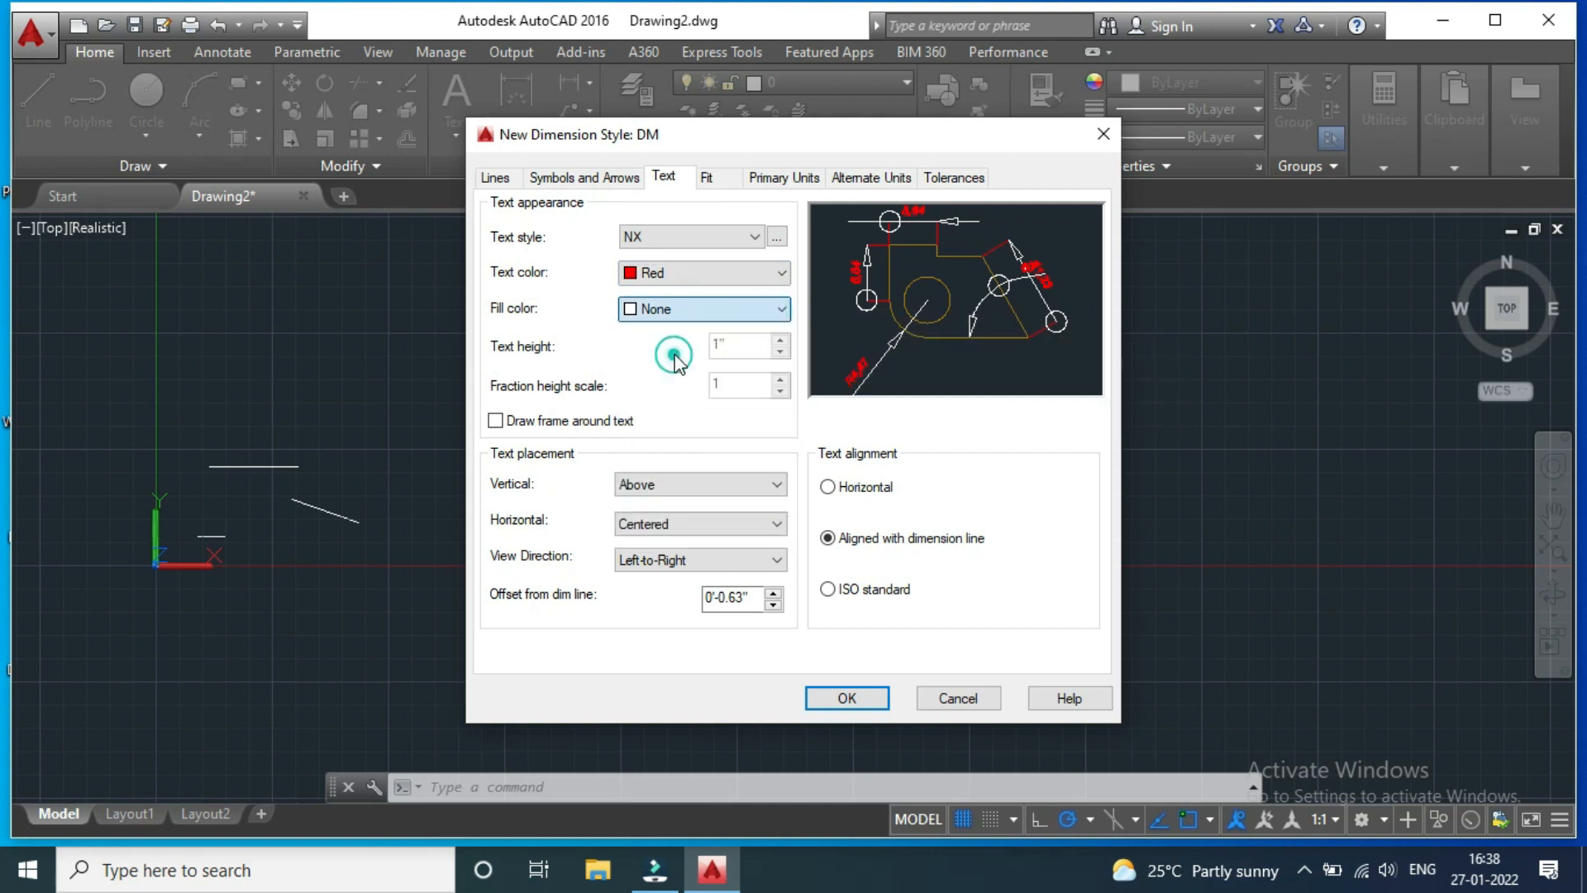
pyautogui.click(780, 311)
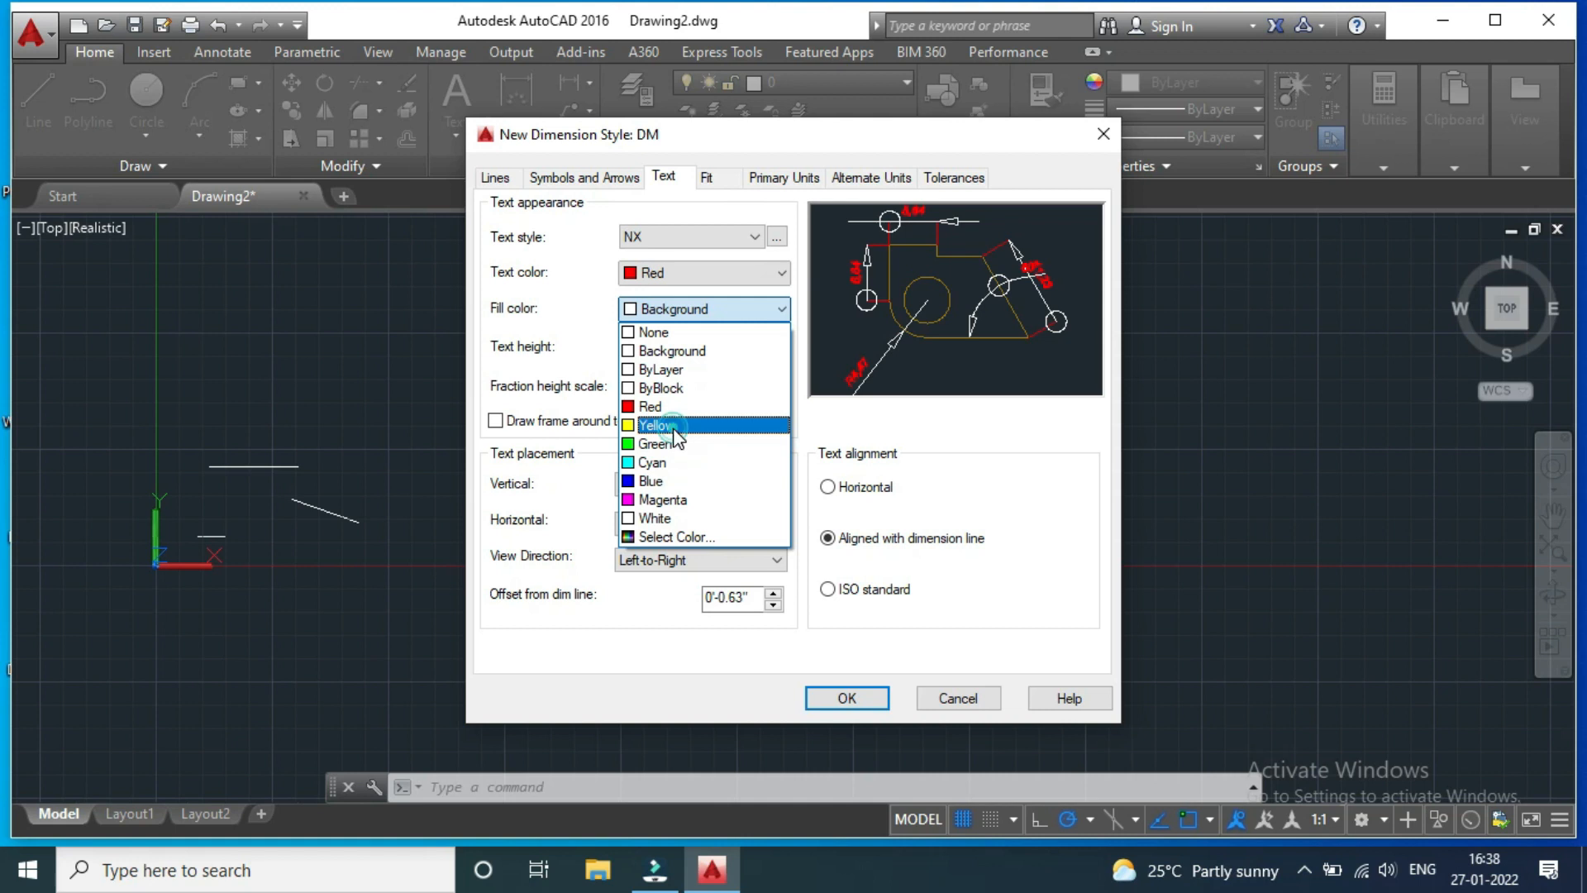
pyautogui.click(661, 425)
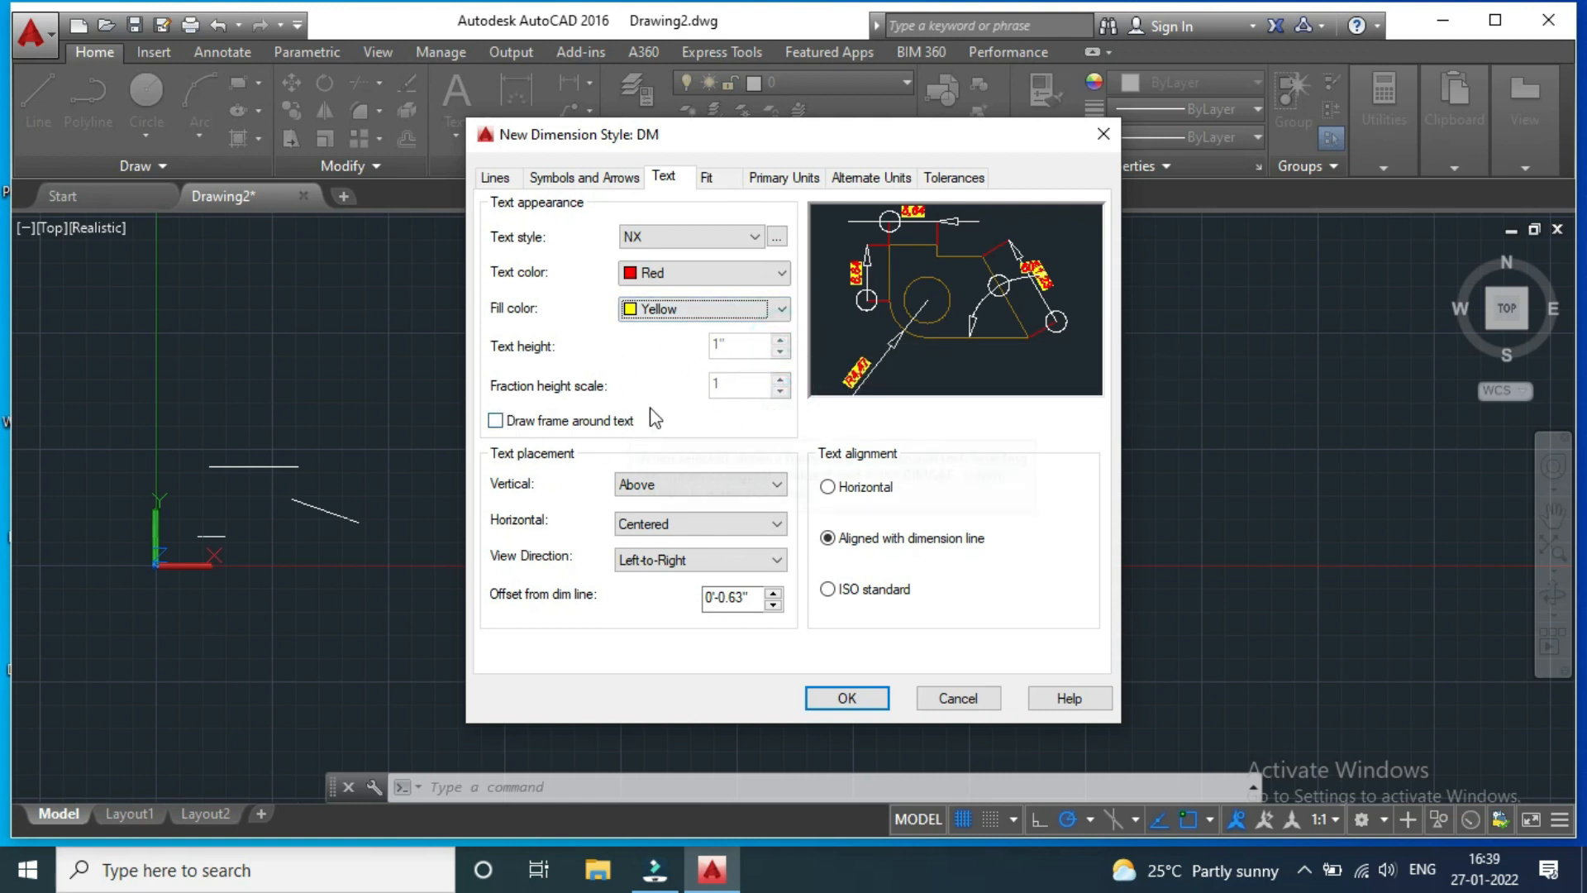
# Try the Centered, Outside, JIS and Below vertical text placements, and set the vertical placement back to Above
pyautogui.click(755, 486)
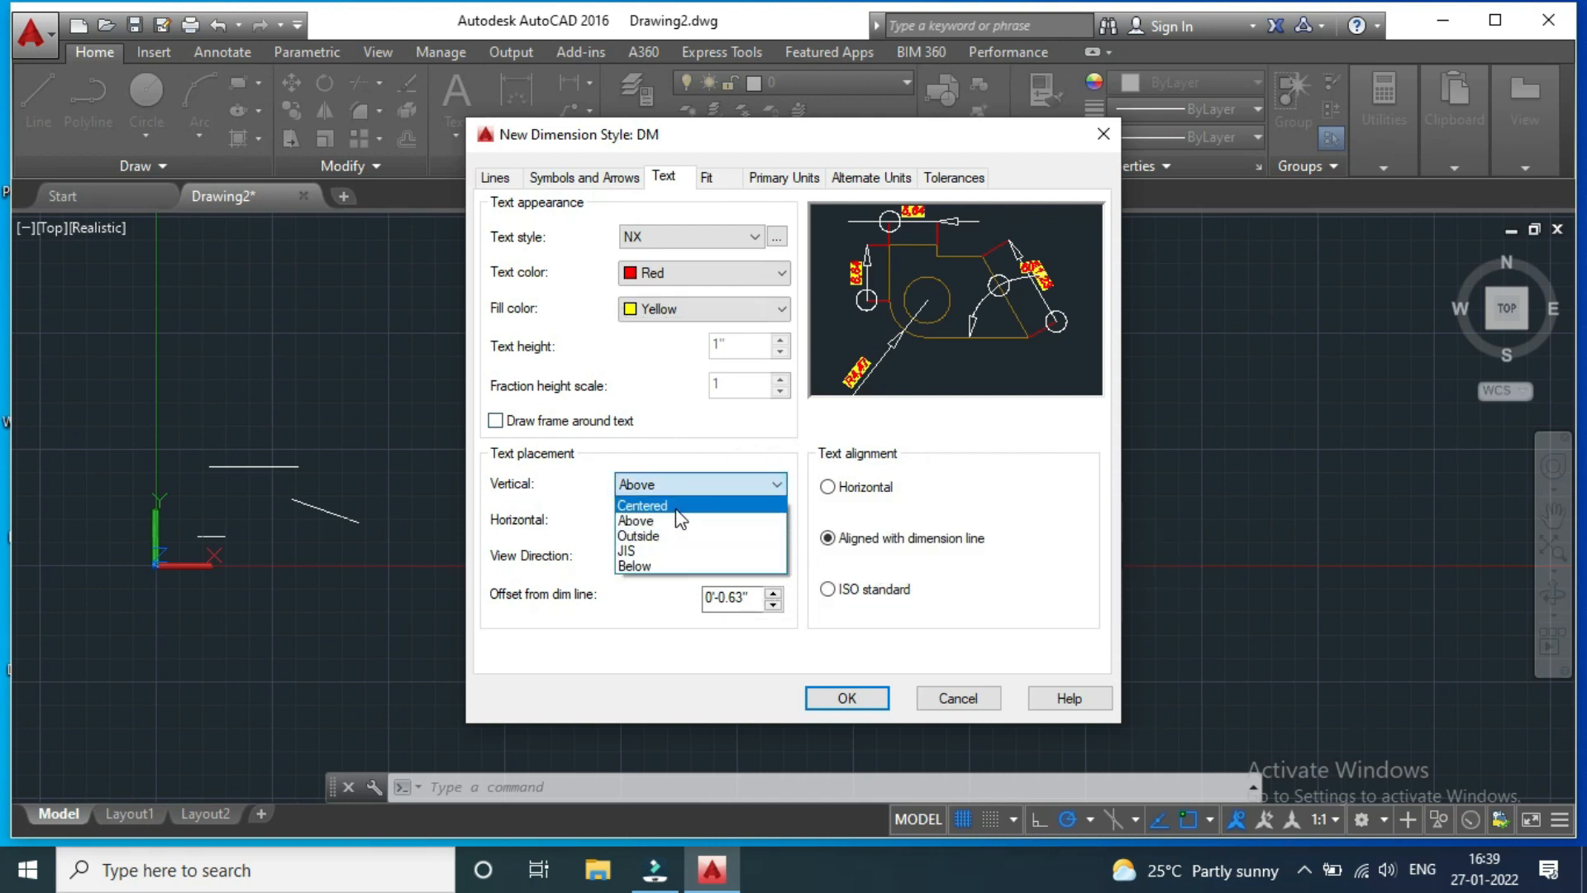
pyautogui.click(676, 507)
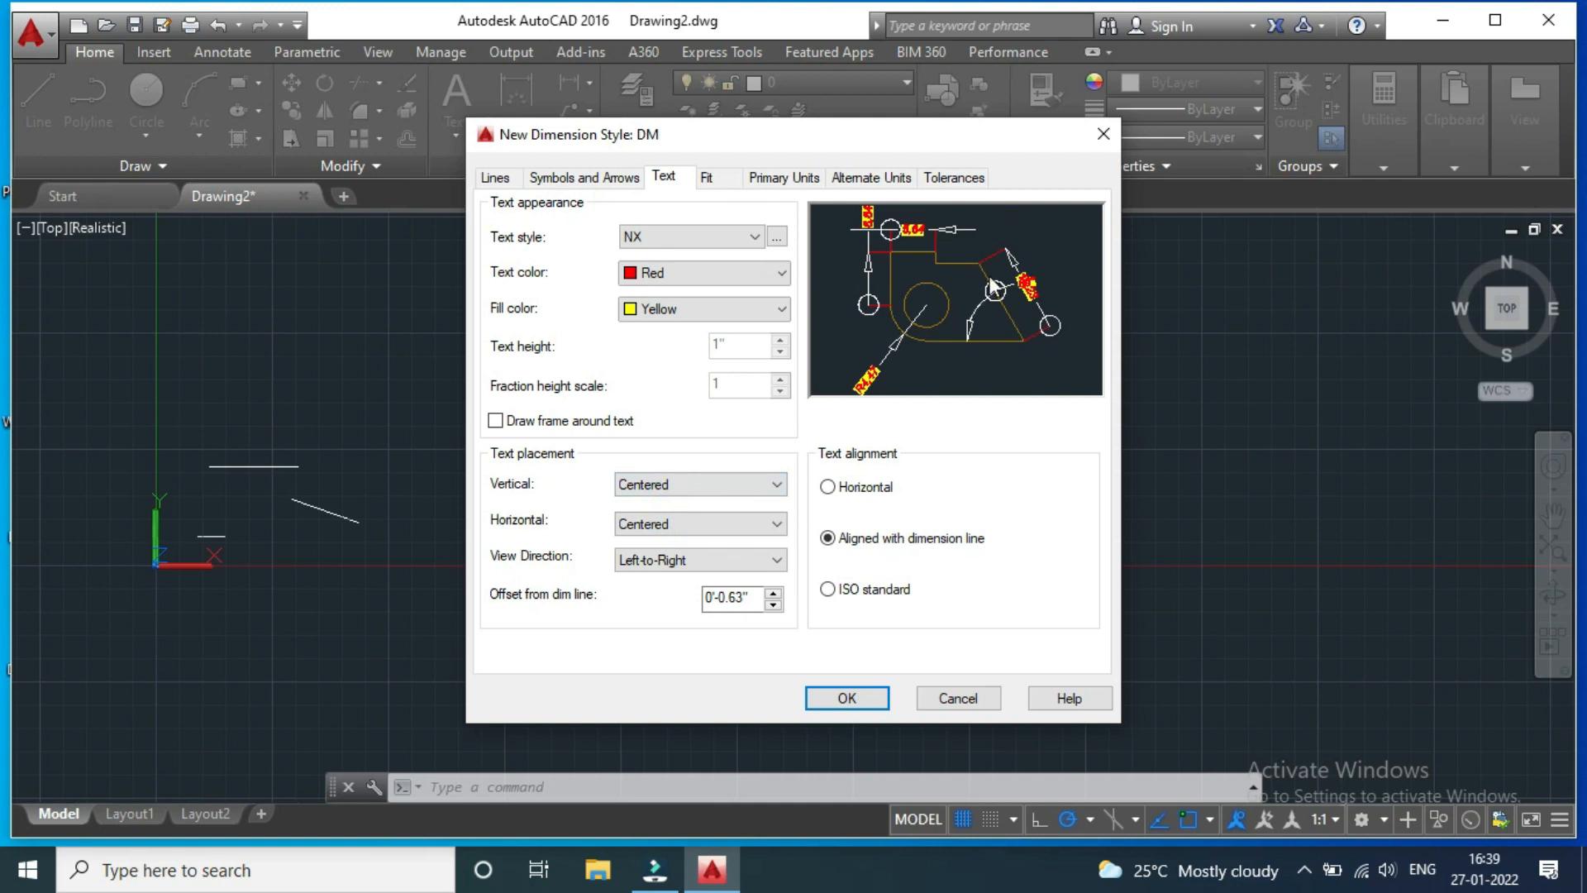
pyautogui.click(762, 492)
pyautogui.click(710, 519)
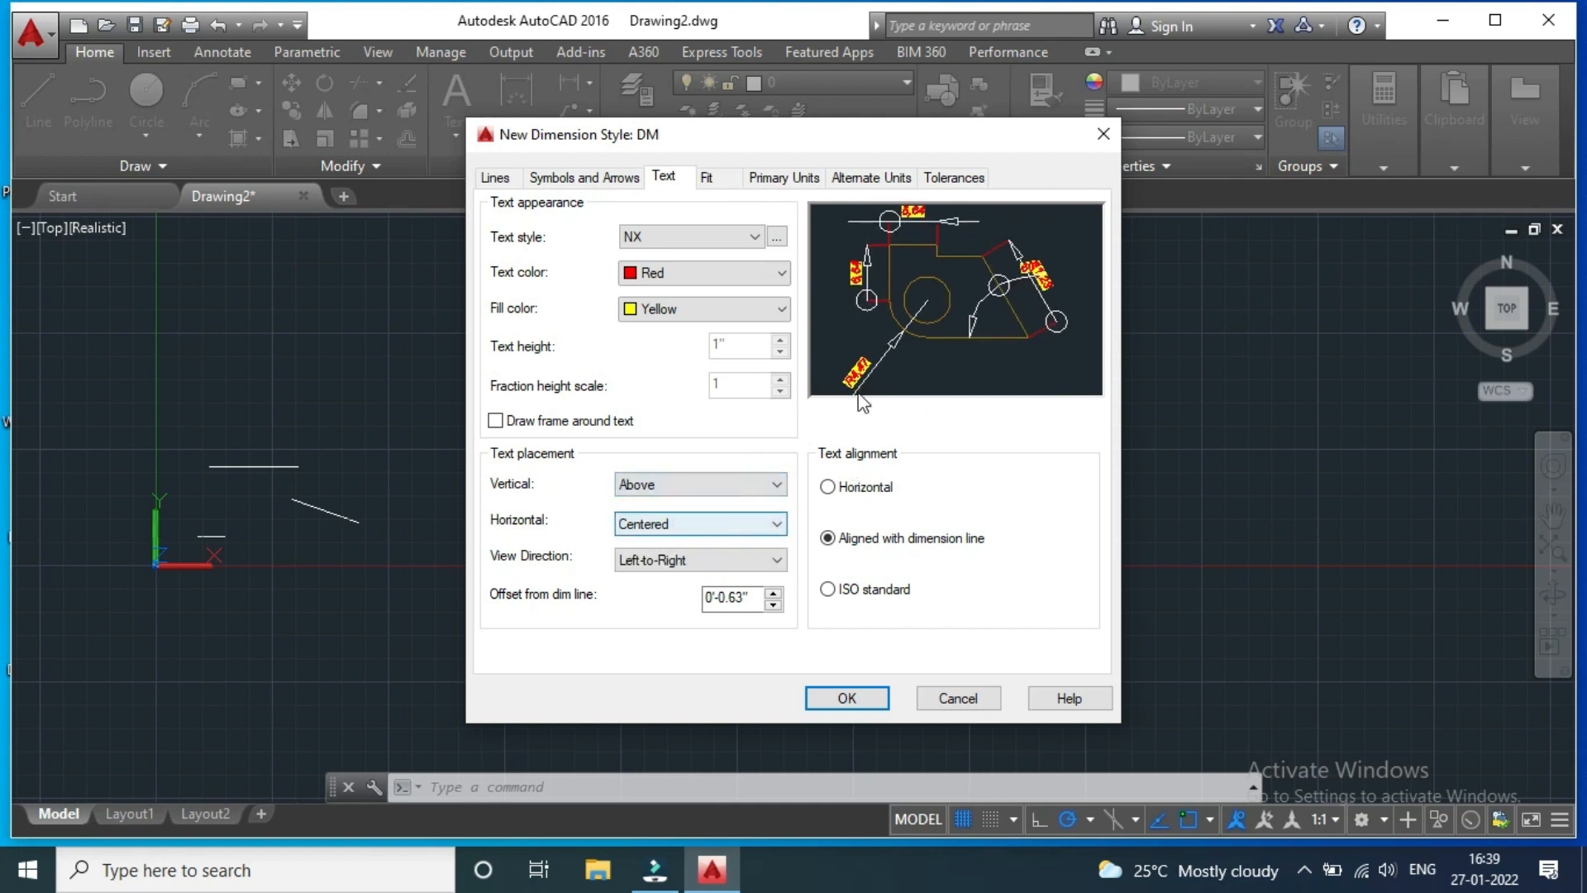
pyautogui.click(771, 485)
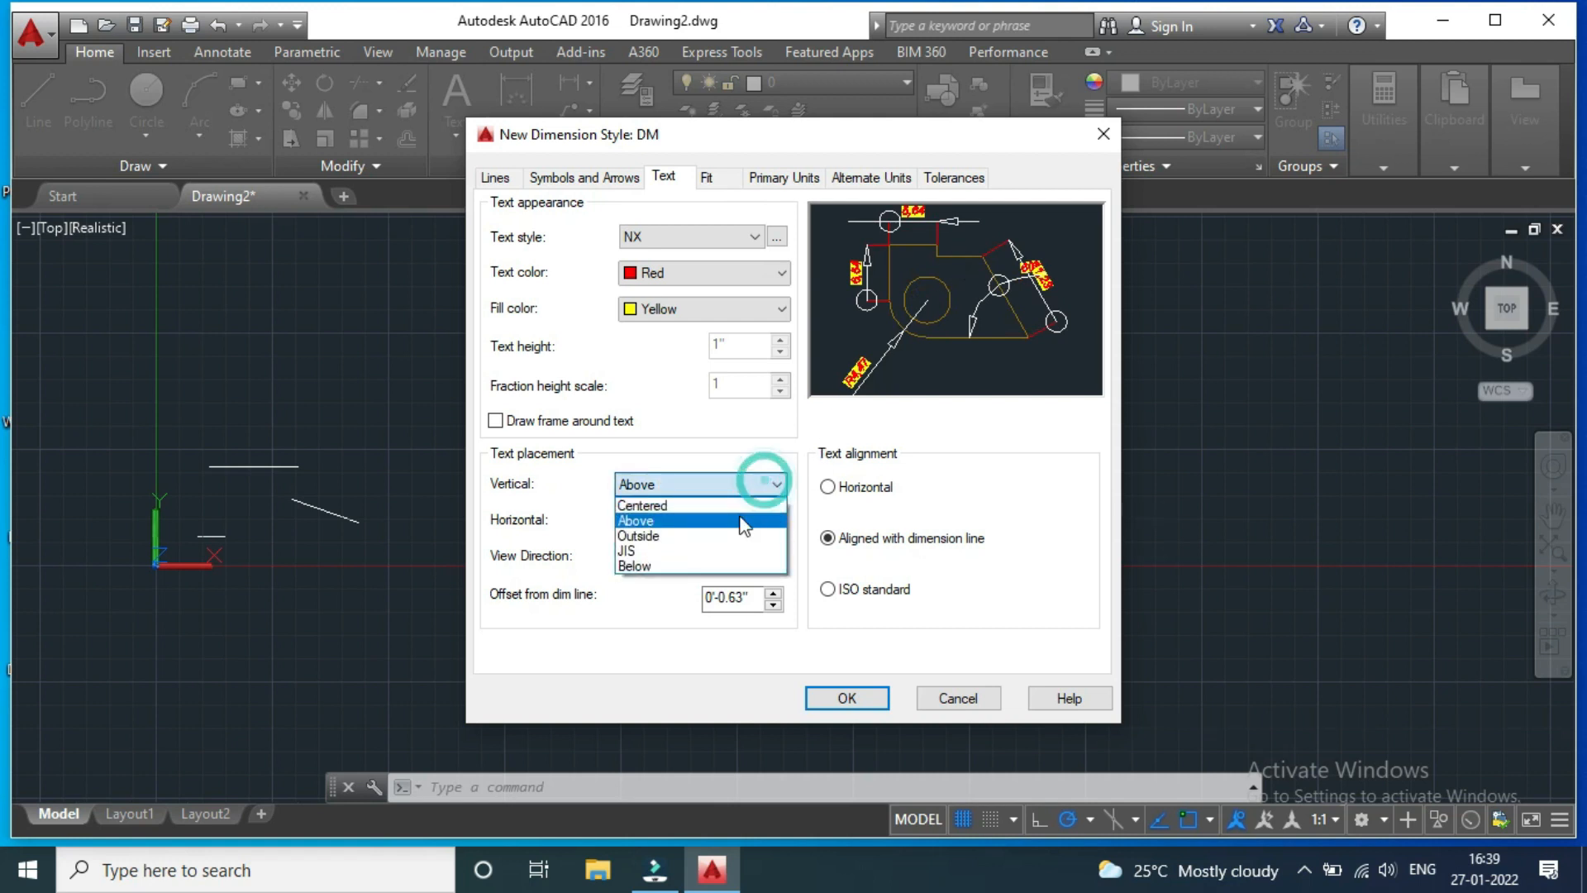
pyautogui.click(726, 545)
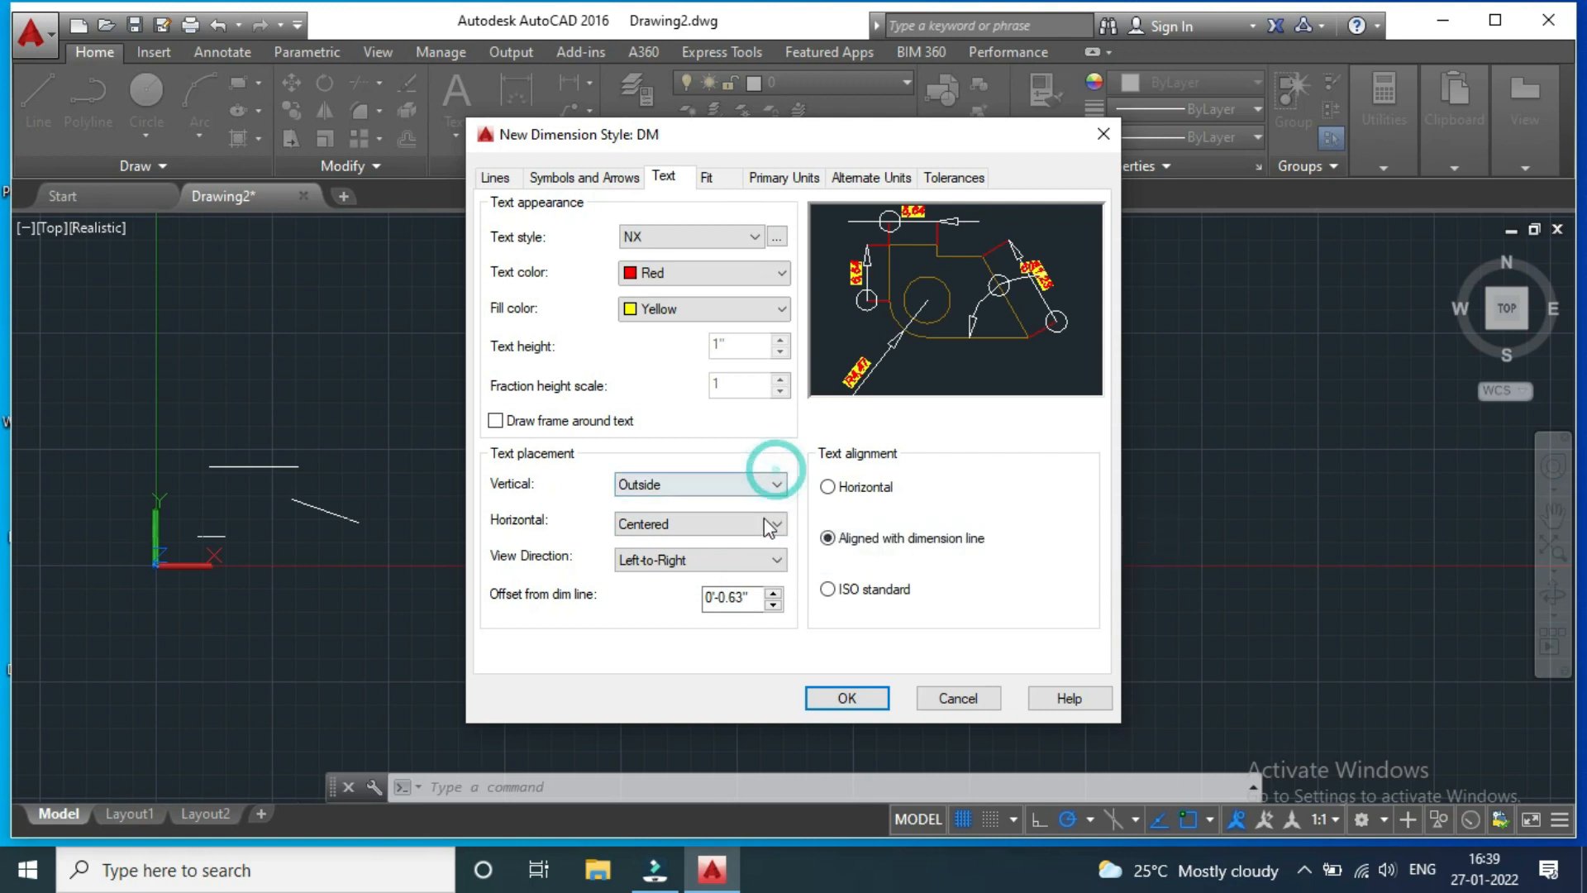
pyautogui.click(752, 484)
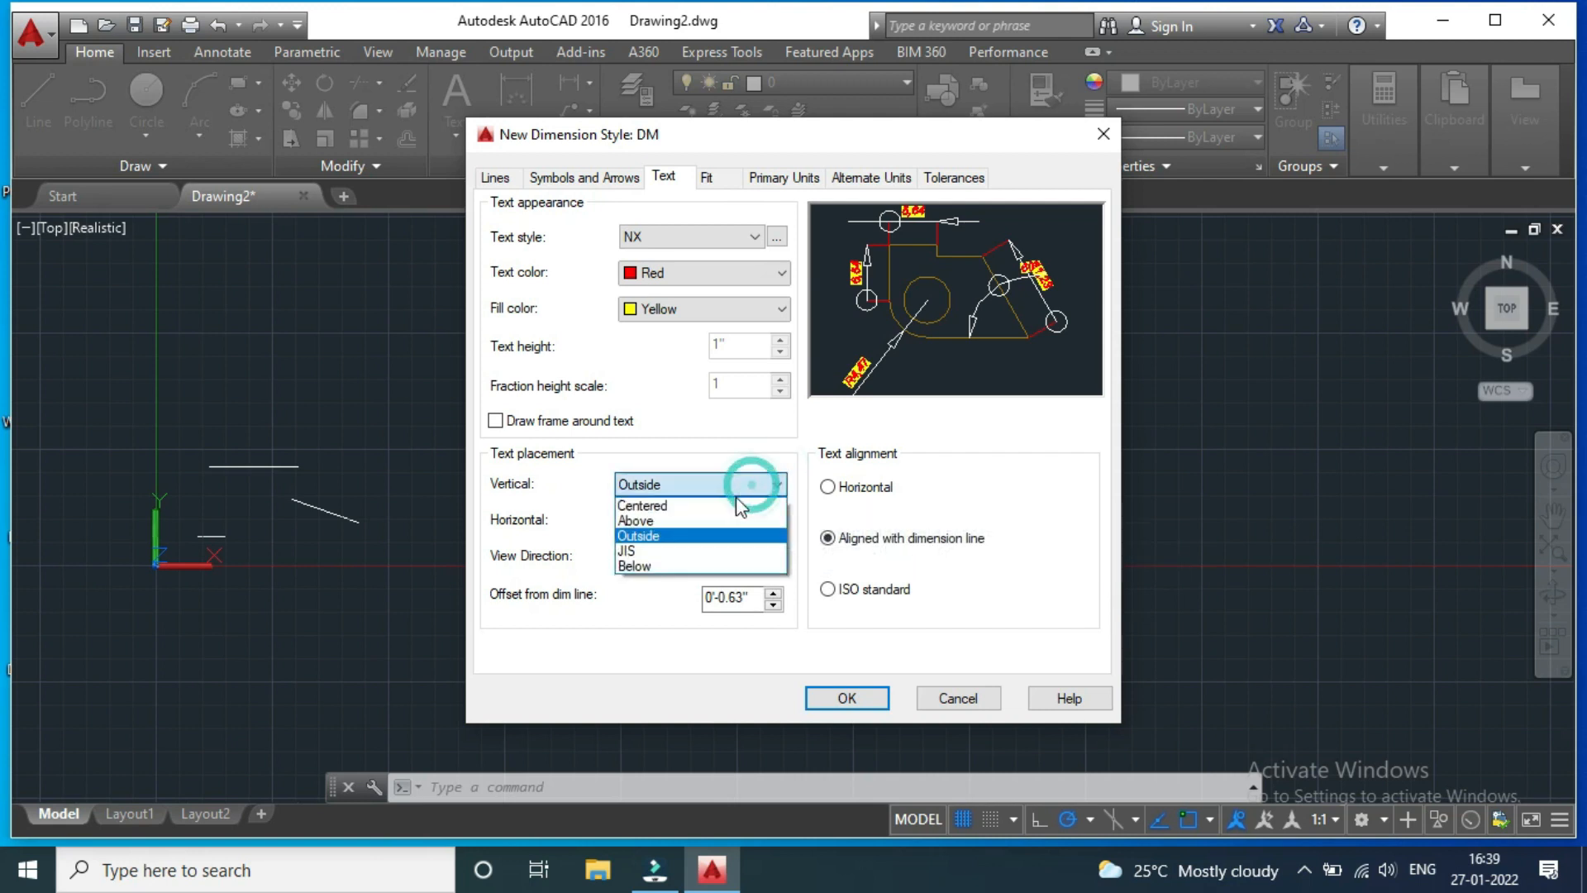
pyautogui.click(697, 550)
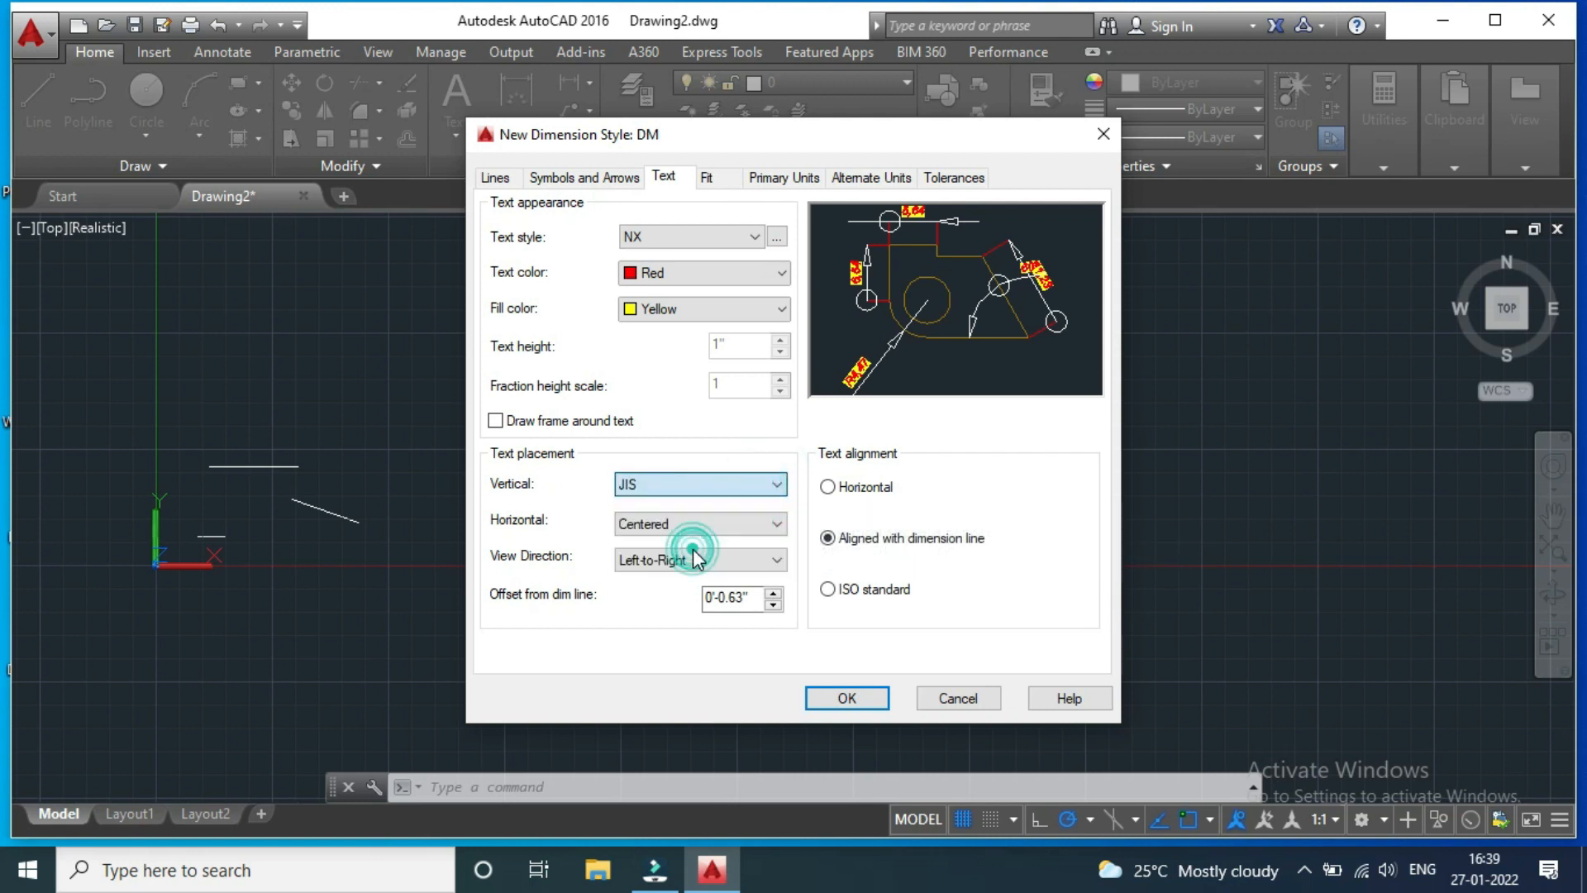
pyautogui.click(755, 486)
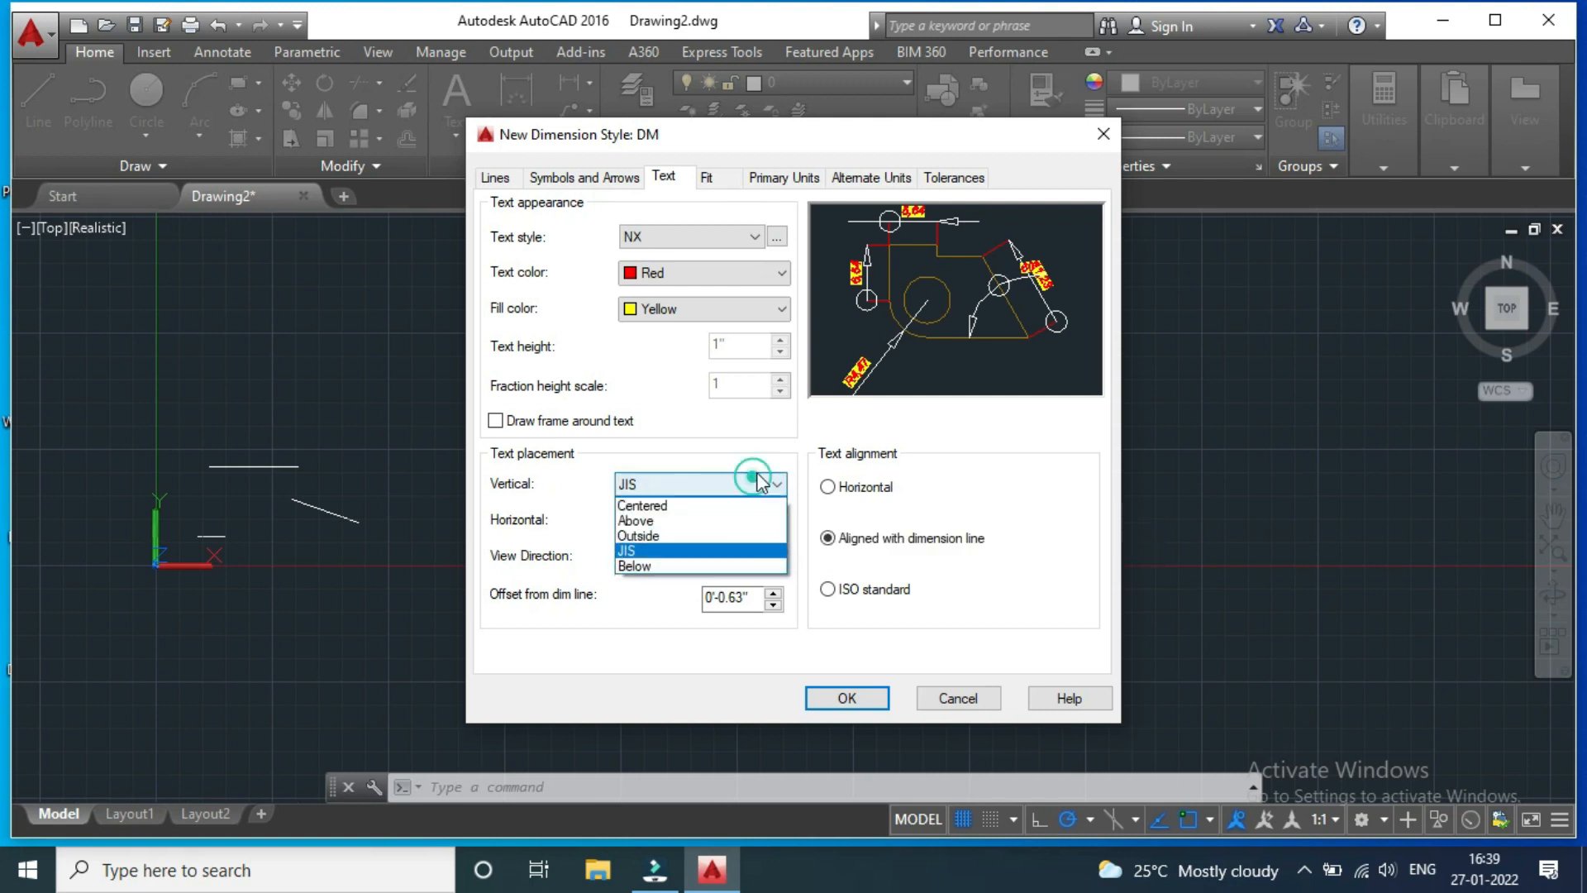
pyautogui.click(688, 566)
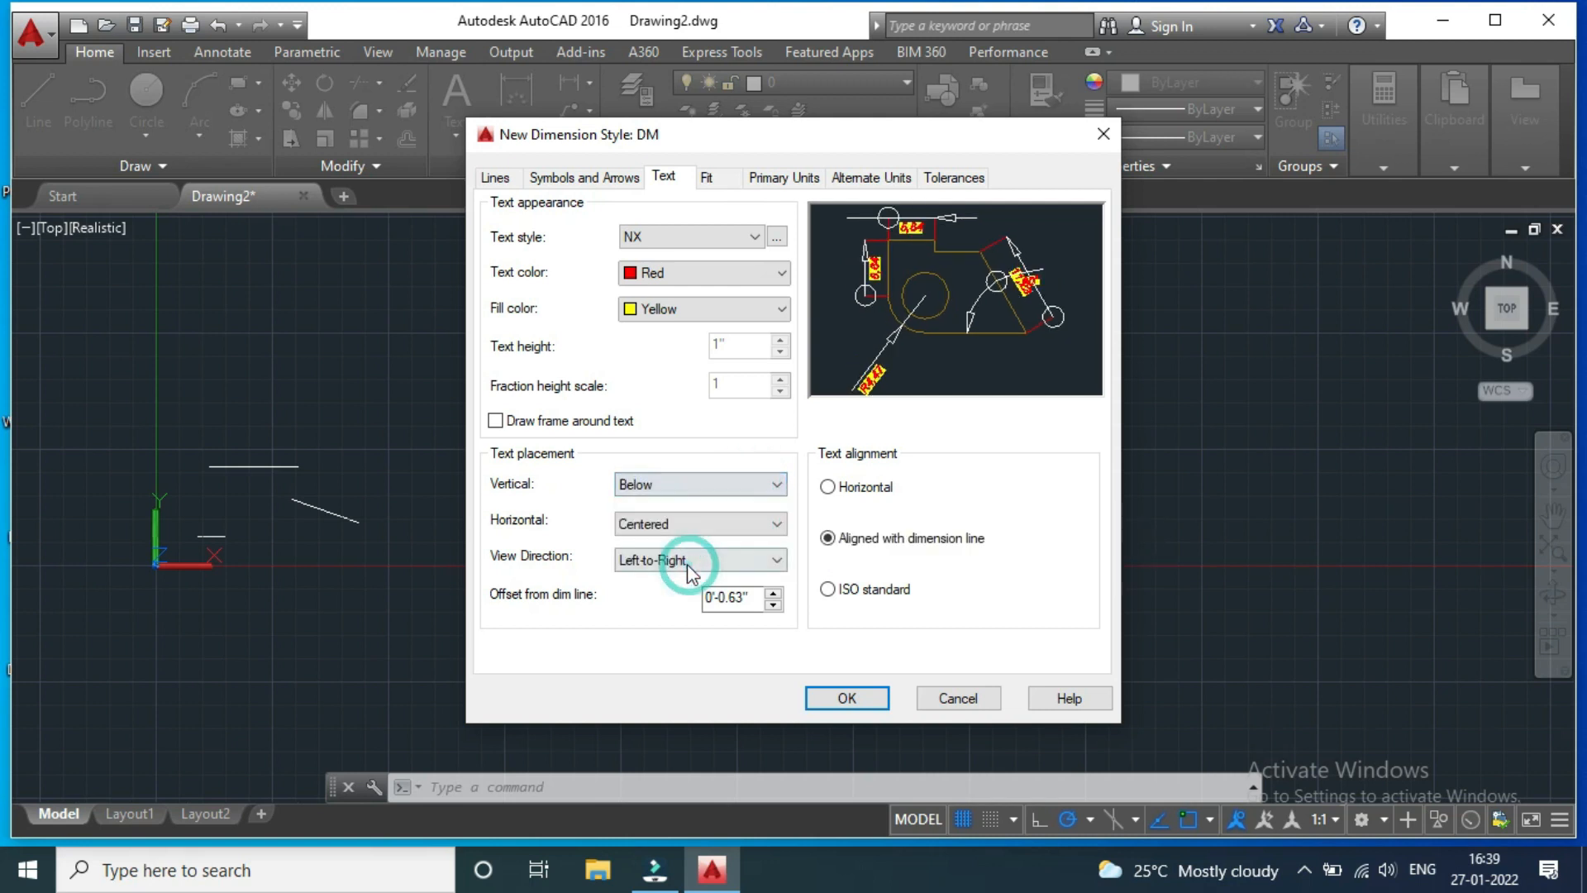
pyautogui.click(756, 486)
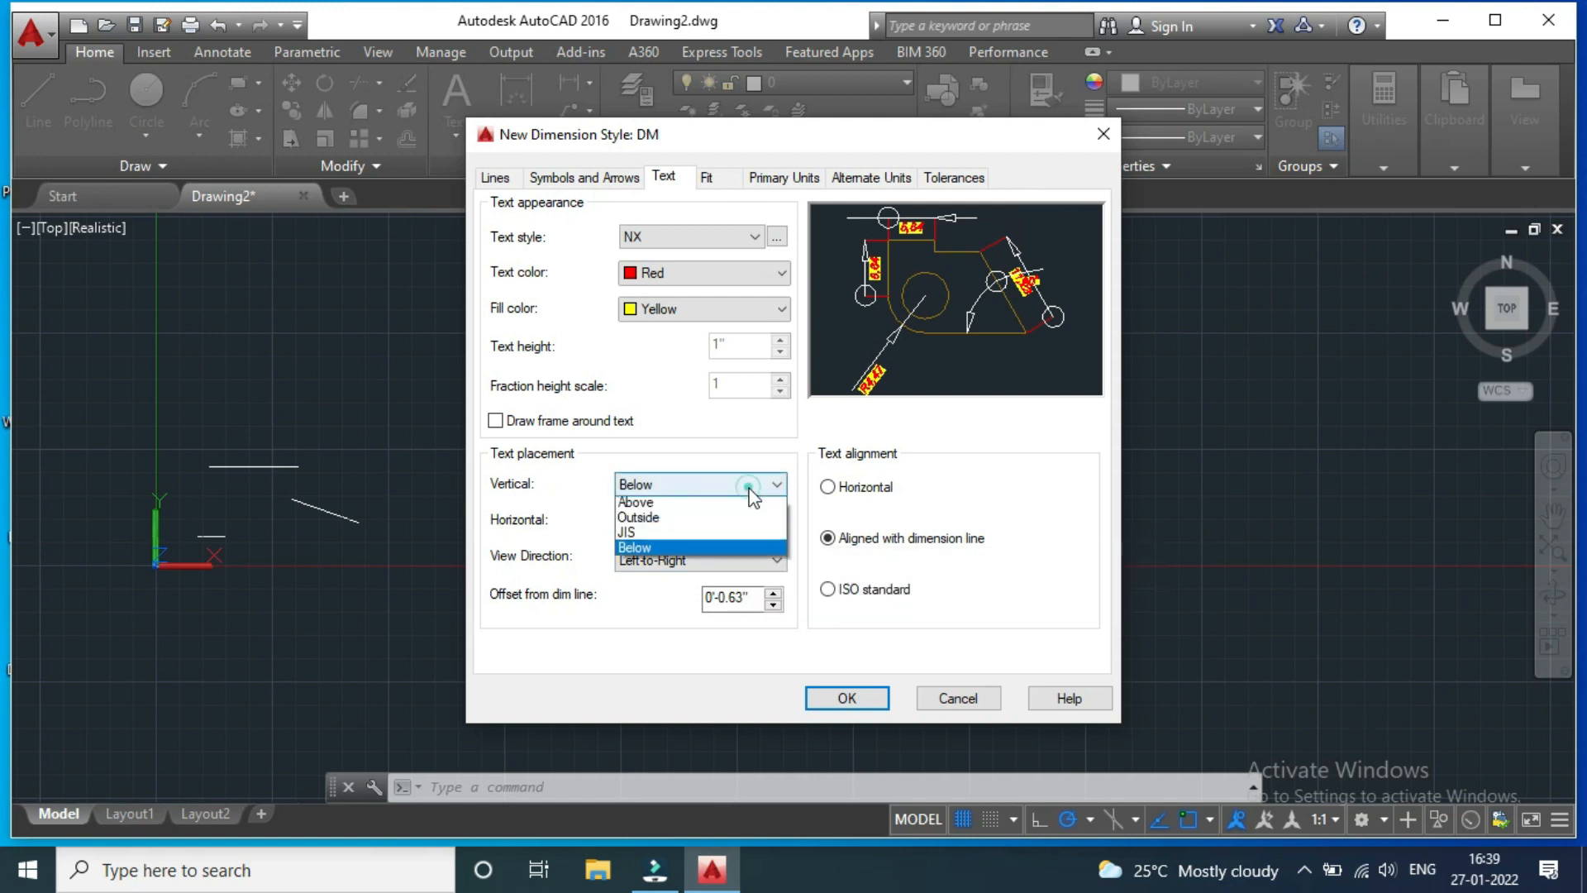
pyautogui.click(703, 521)
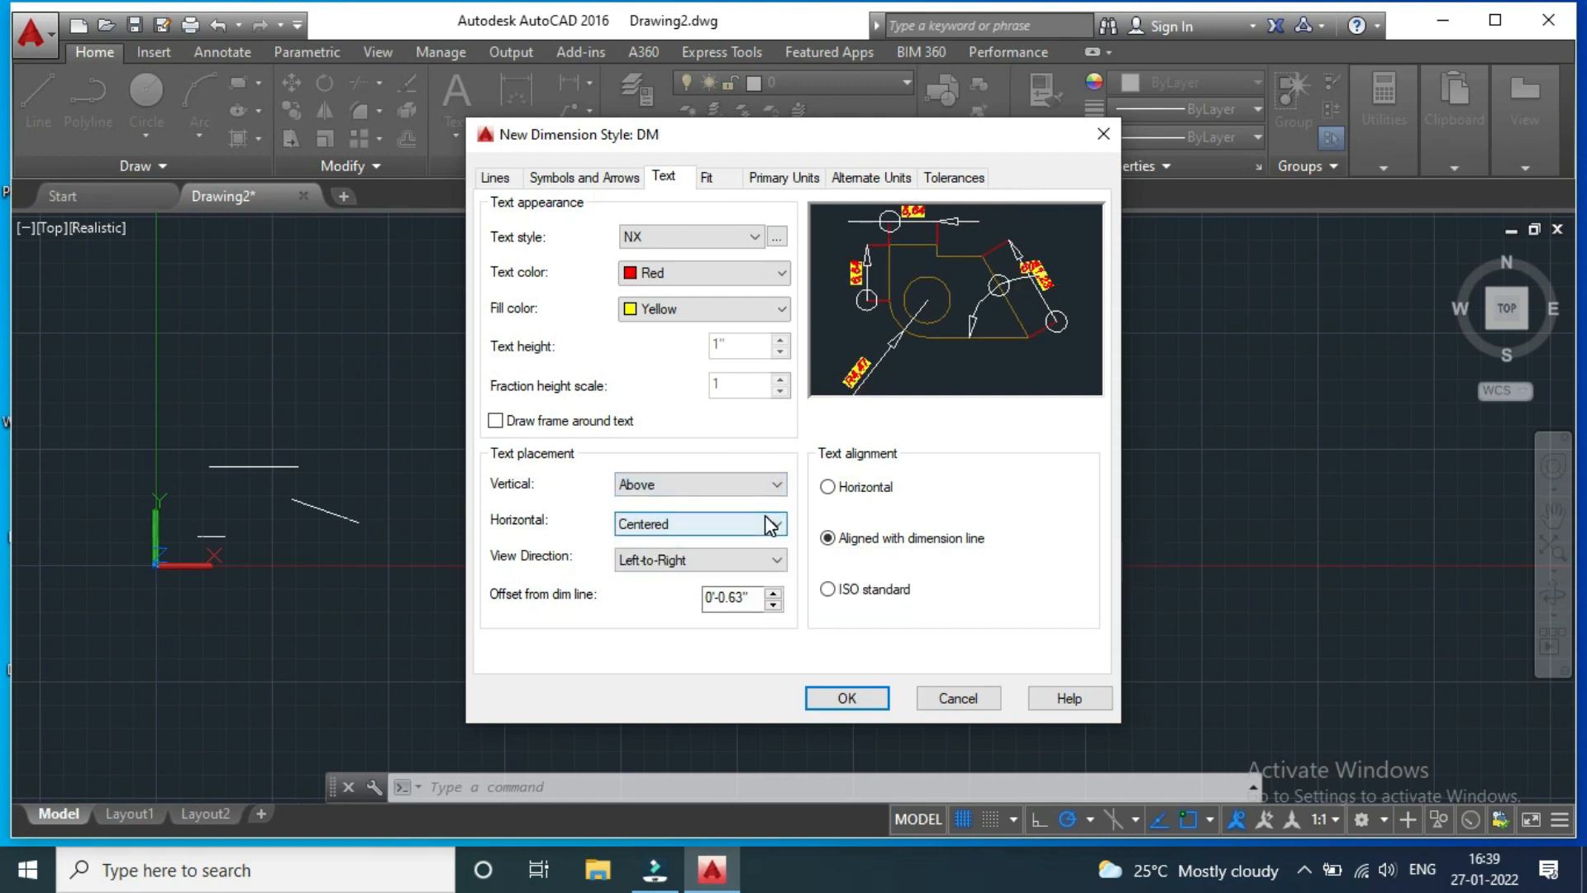
# Try At Ext Line 1 and At Ext Line 2 for the horizontal text placement, and set it to Over Ext Line 1
pyautogui.click(771, 524)
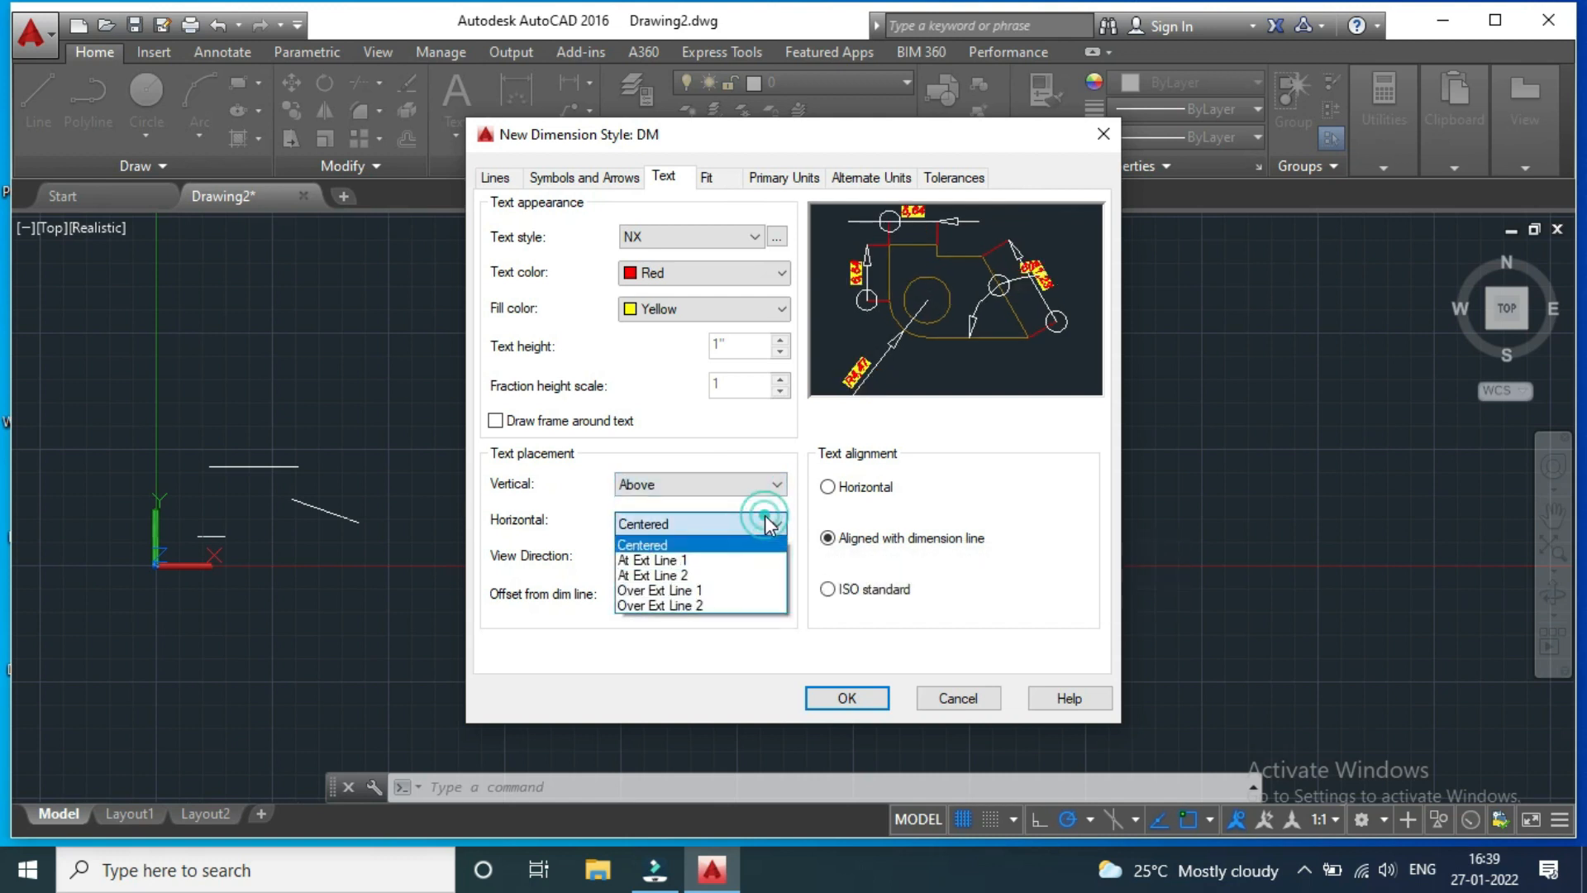
pyautogui.click(691, 562)
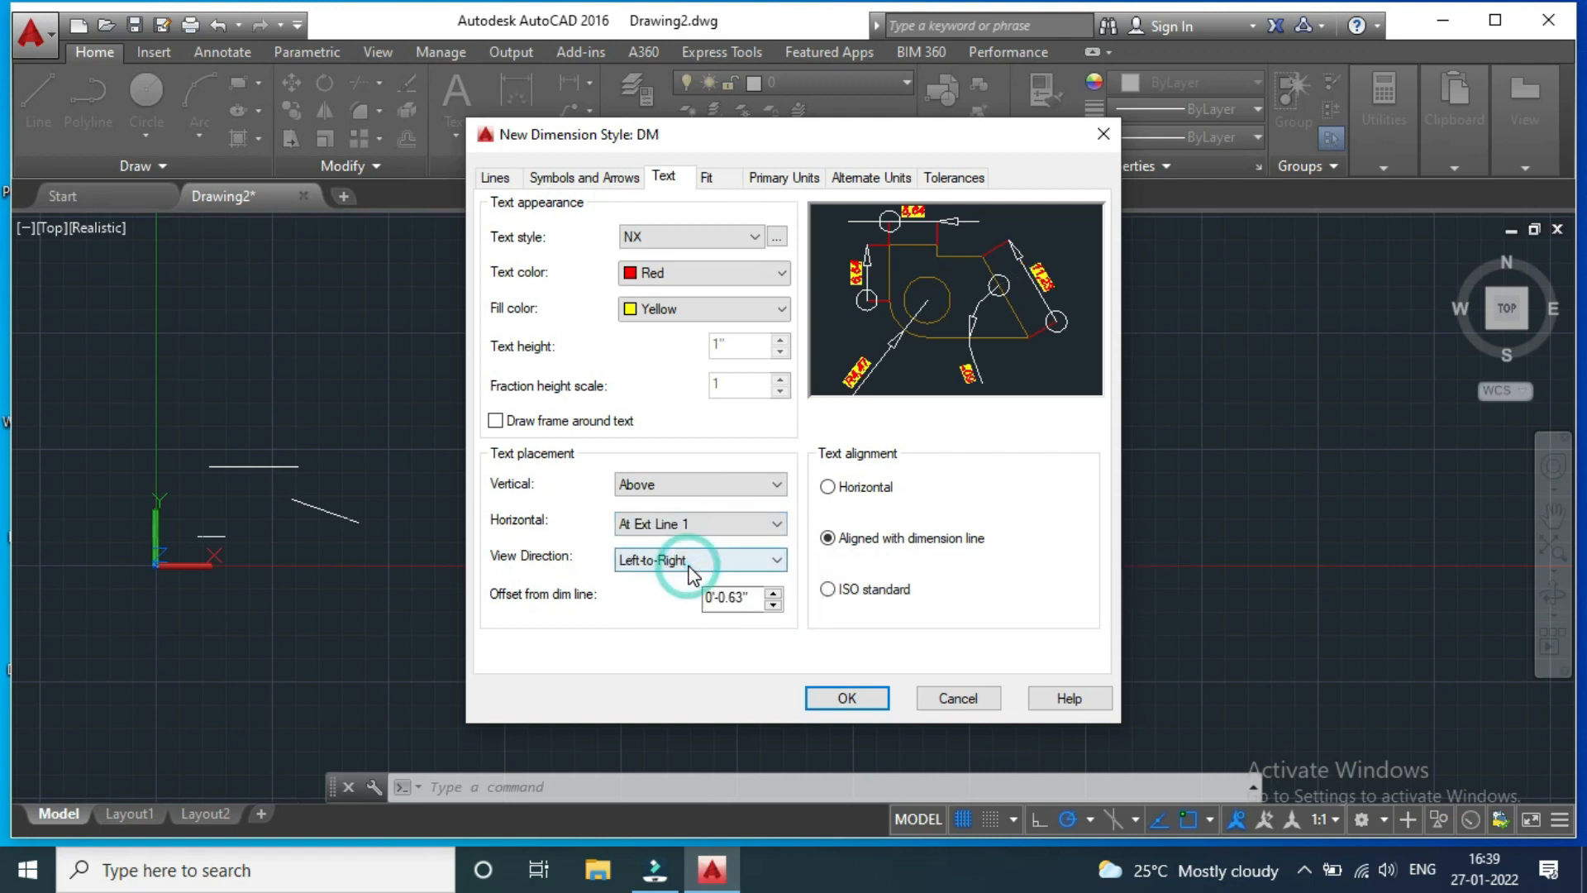
pyautogui.click(770, 524)
pyautogui.click(691, 576)
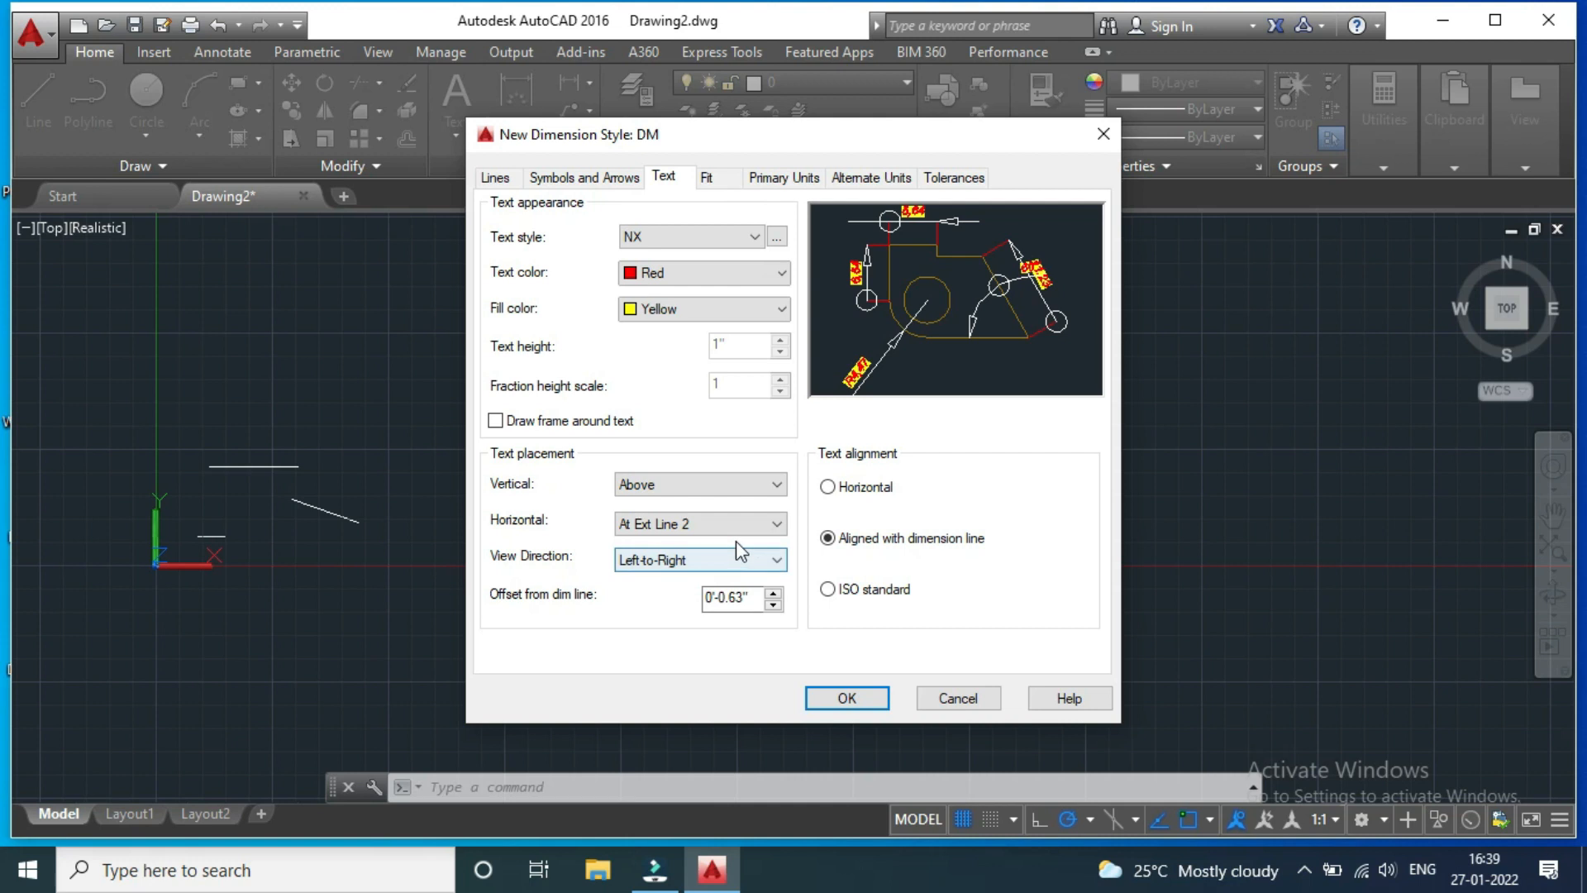
pyautogui.click(769, 526)
pyautogui.click(696, 590)
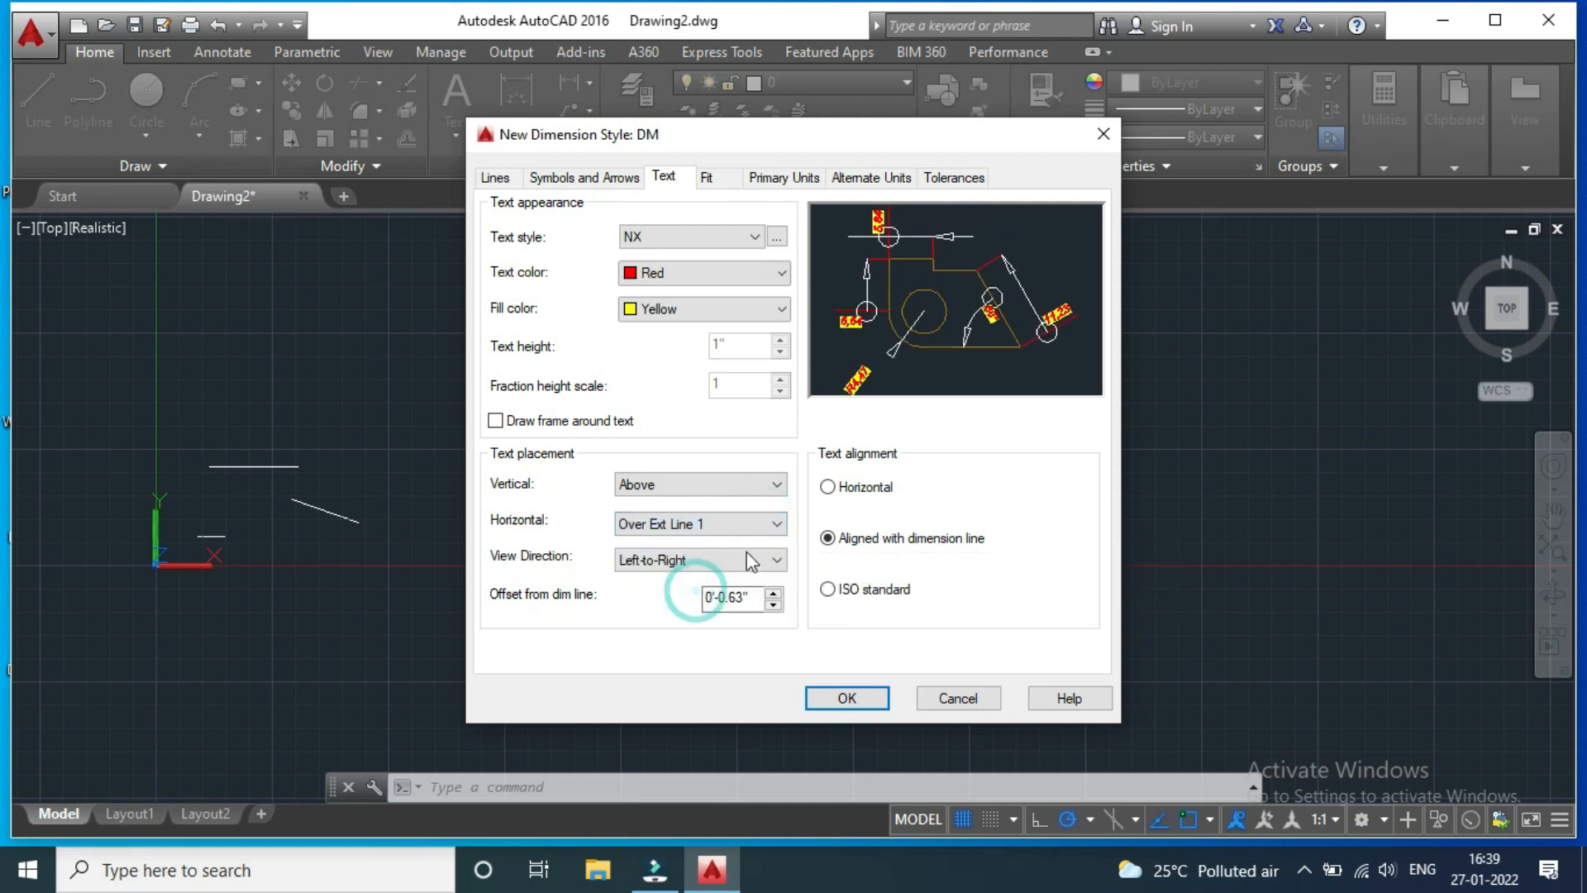
# Try the Right-to-Left view direction for the dimension text, and set it back to Left-to-Right
pyautogui.click(751, 562)
pyautogui.click(712, 597)
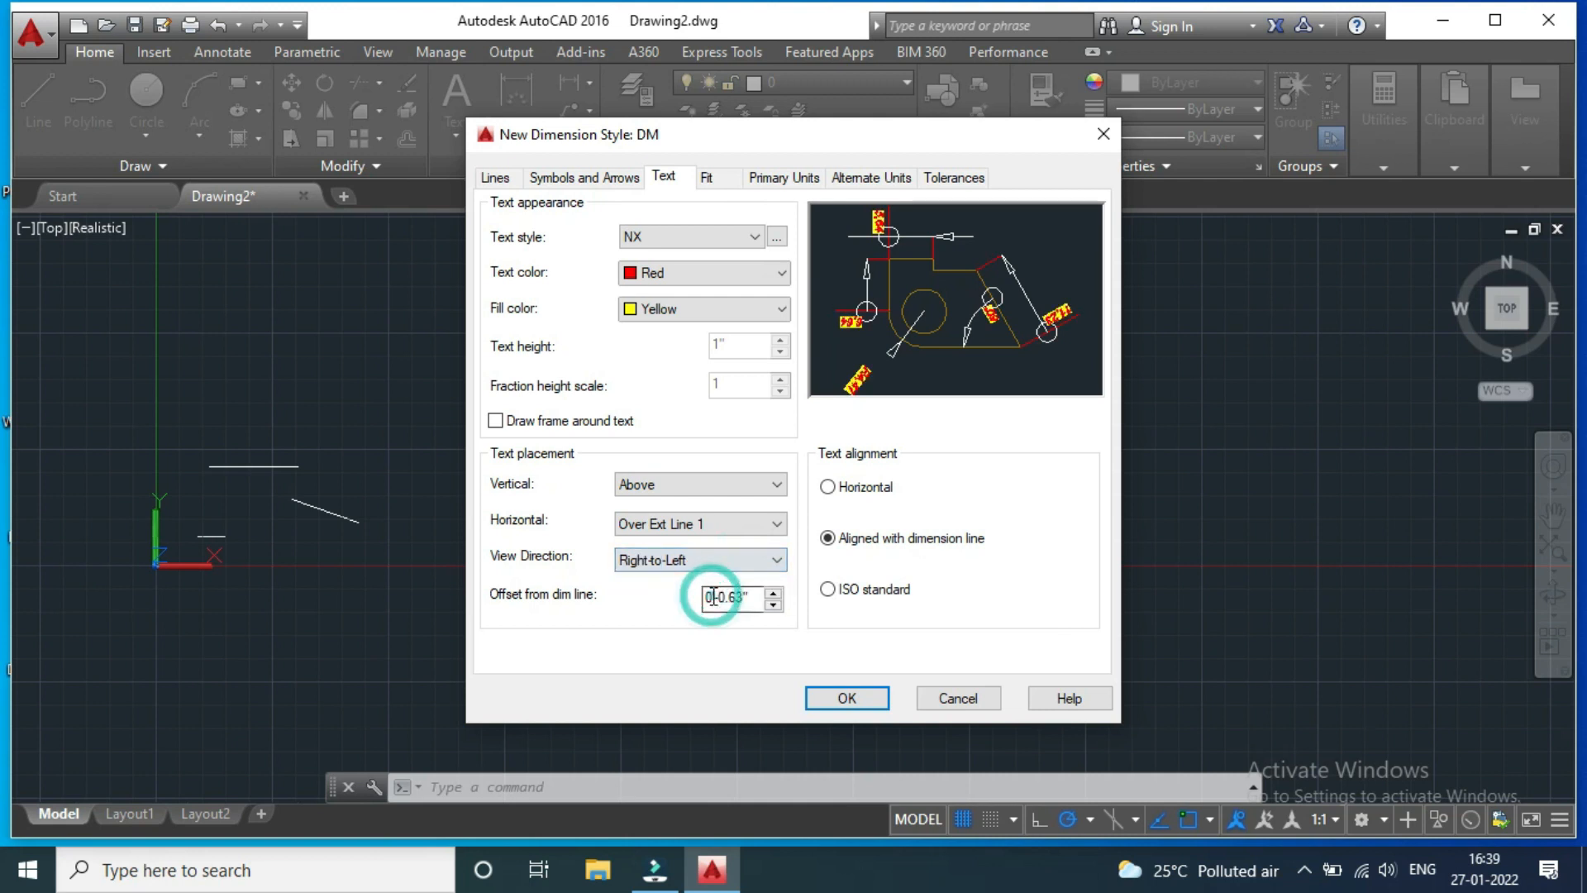
pyautogui.click(756, 566)
pyautogui.click(707, 576)
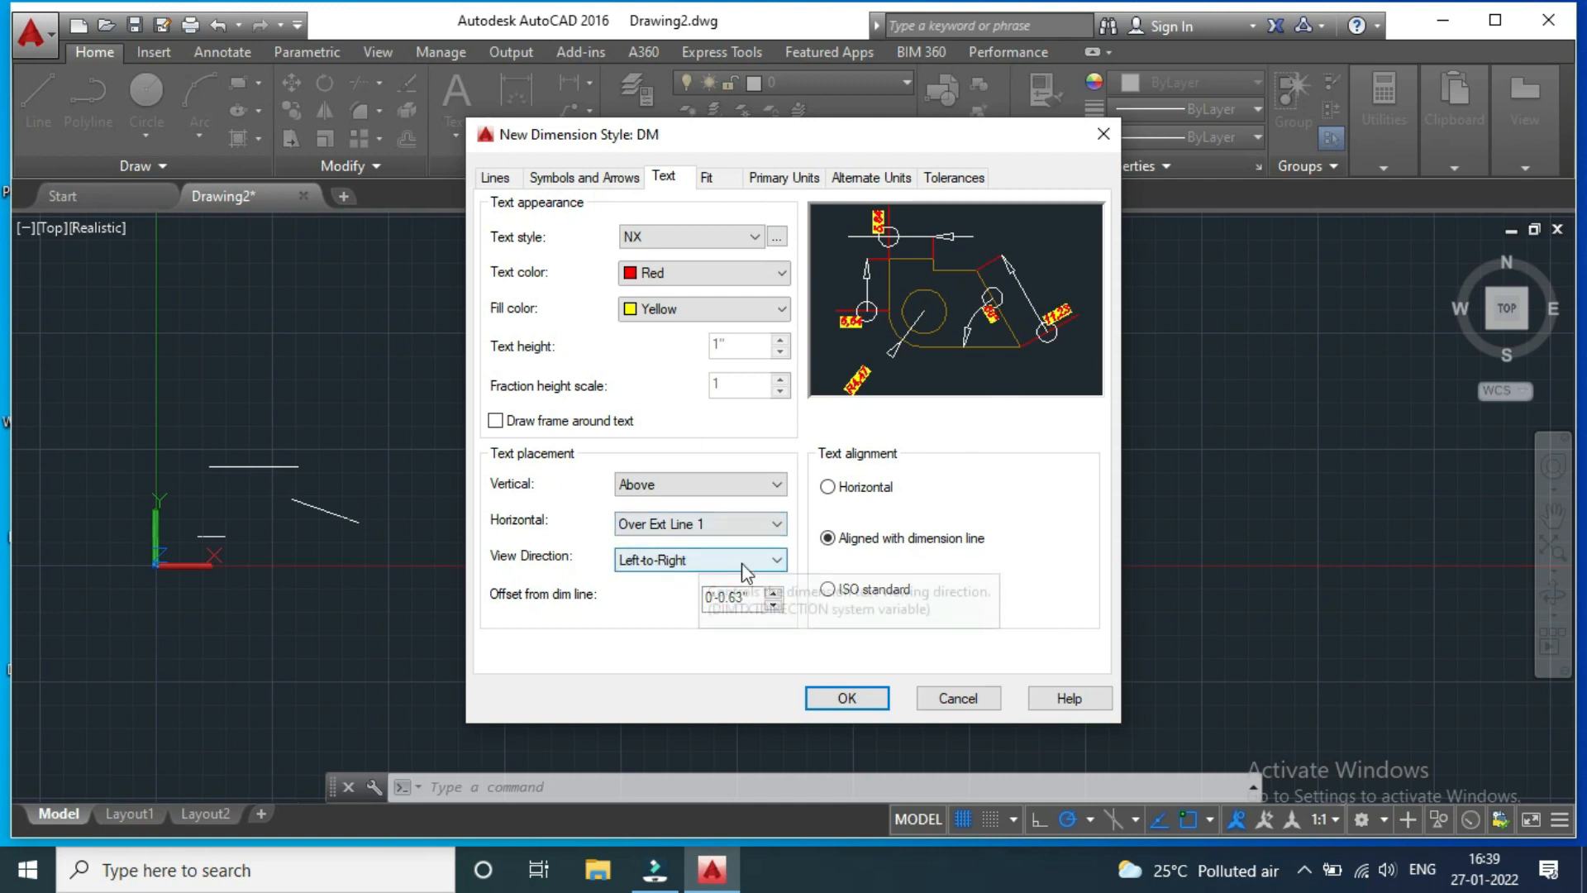
# Try a larger text offset from the dimension line, and reduce the offset to 0"
pyautogui.click(762, 602)
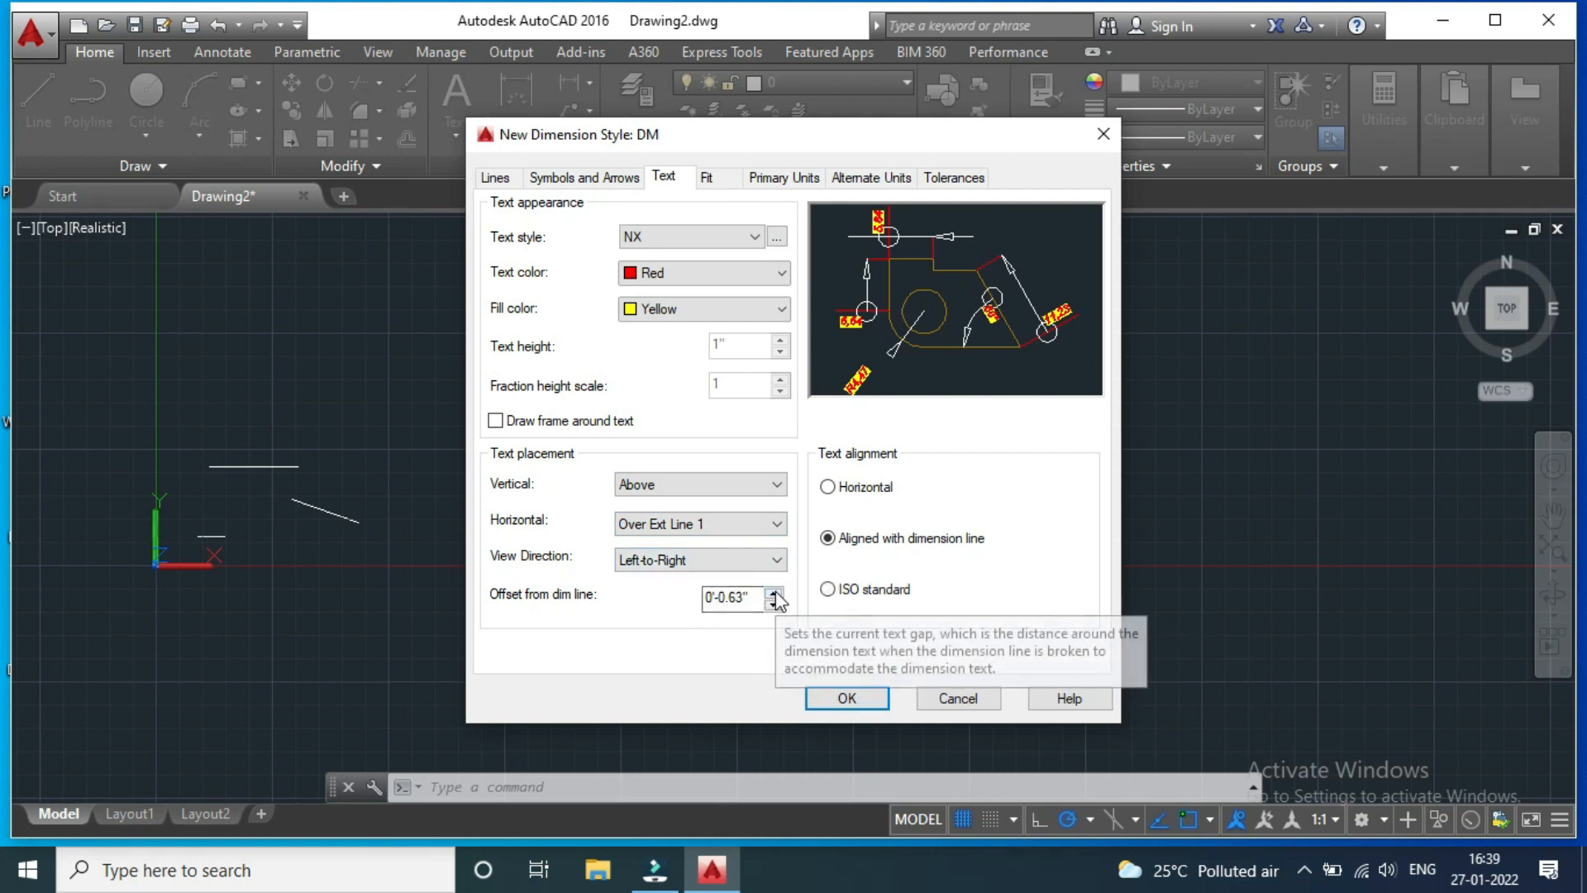
pyautogui.click(775, 593)
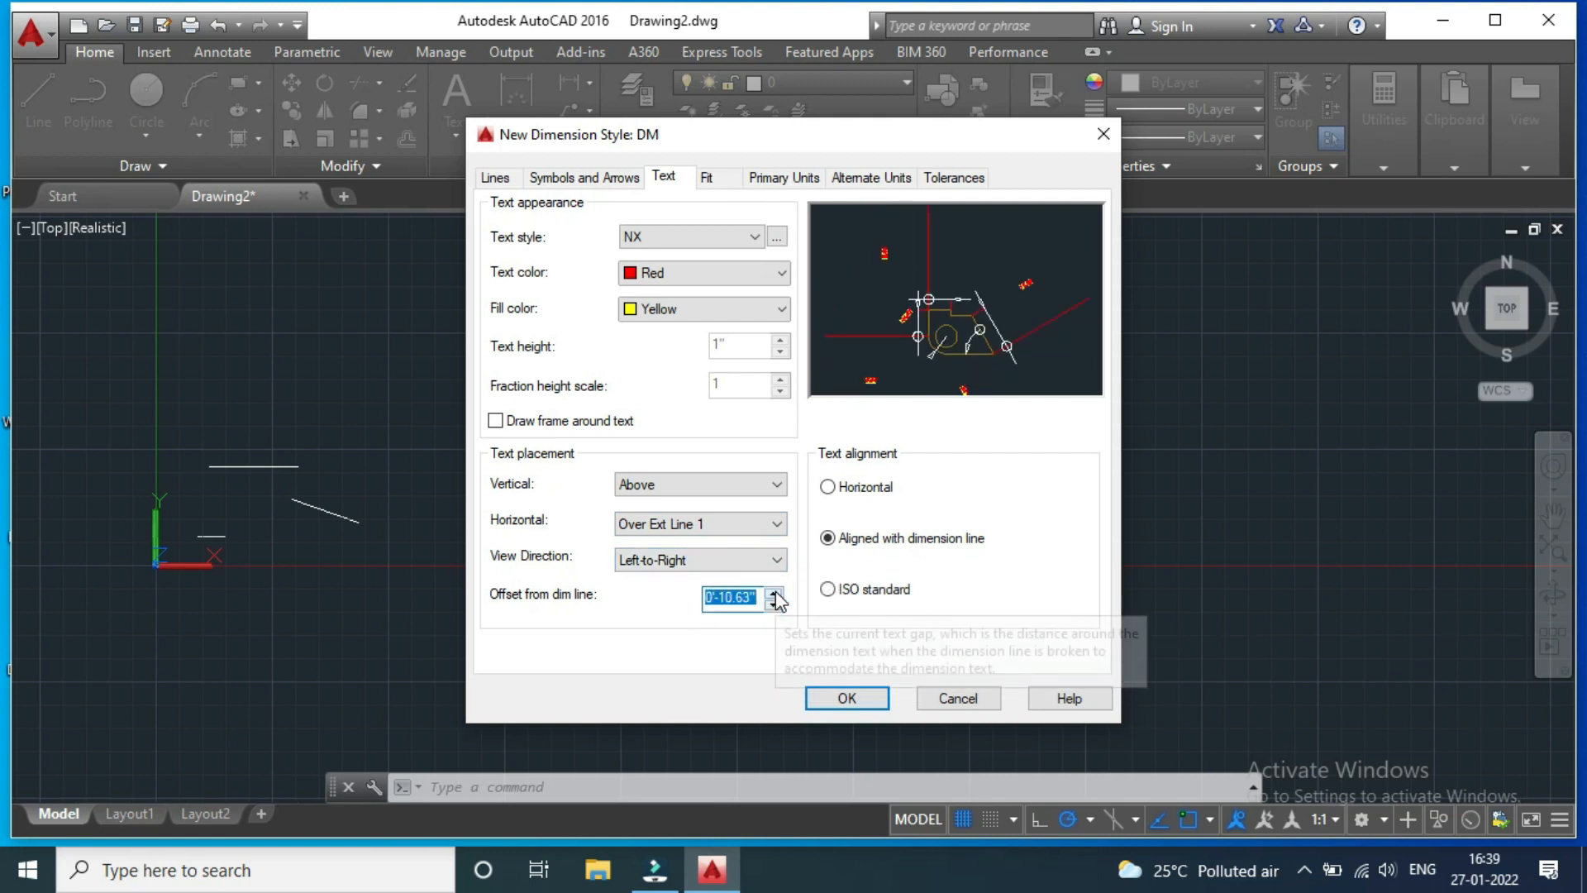
pyautogui.click(773, 604)
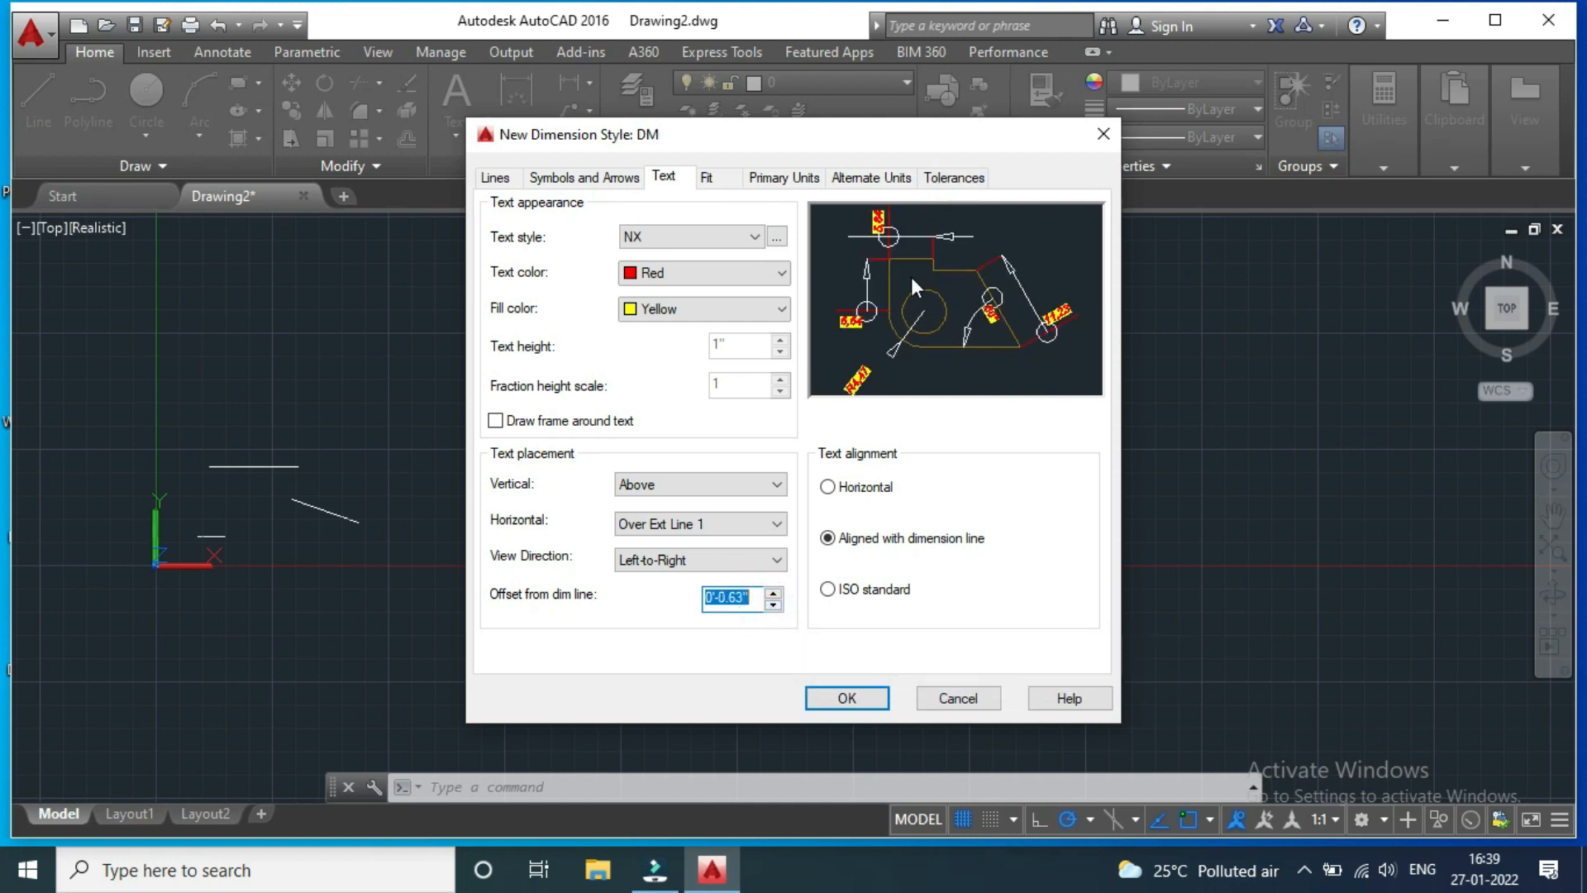
pyautogui.click(775, 604)
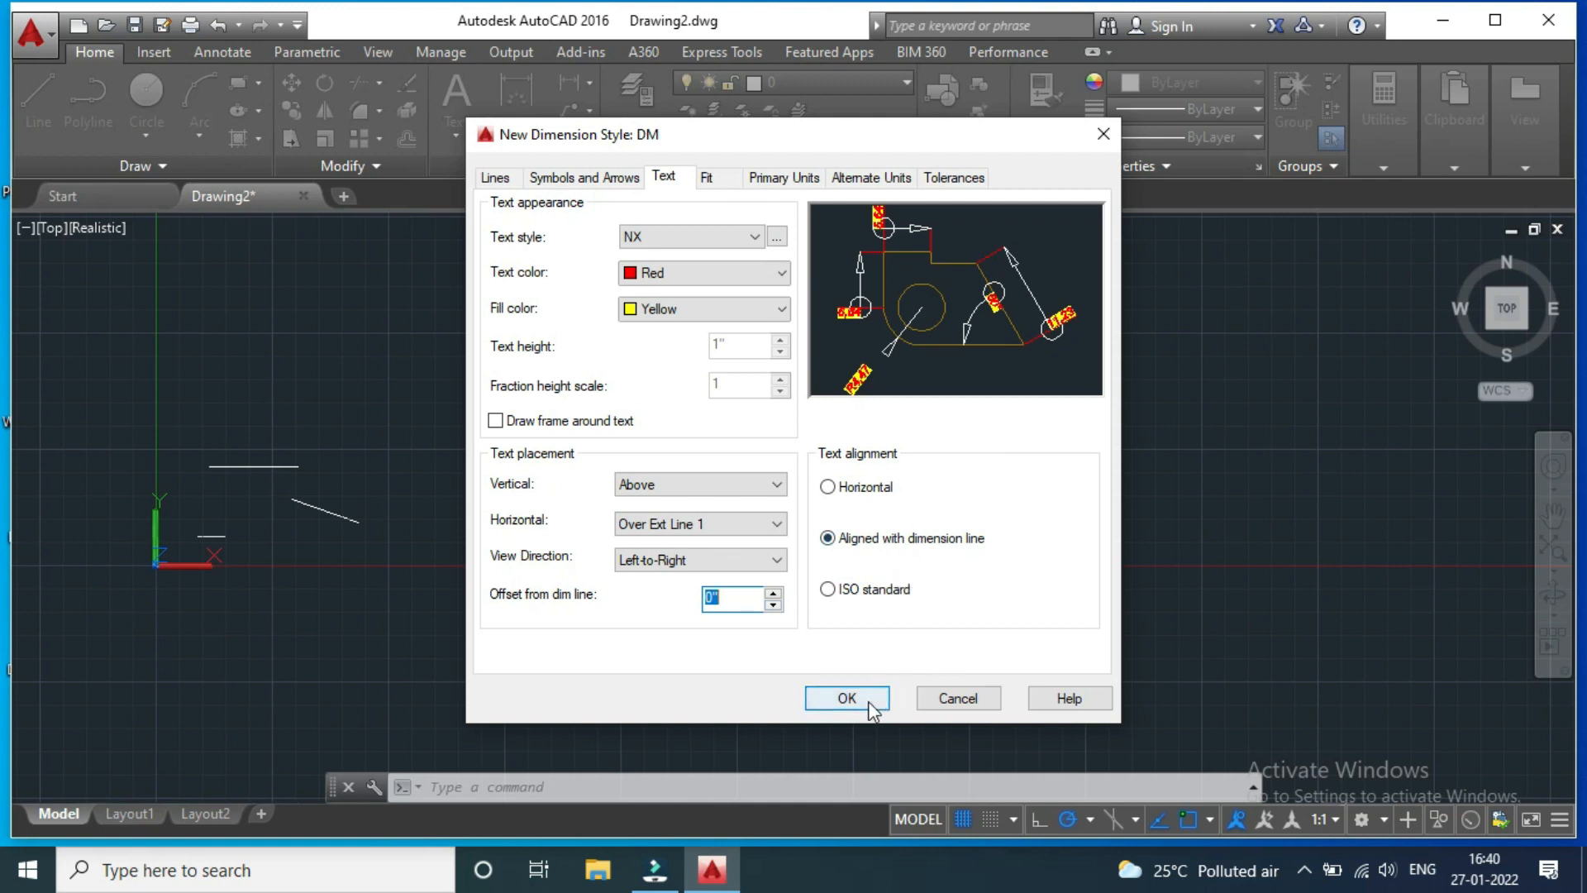
# Try the Arrows and Text fit options, and set the fit option to Both text and arrows
pyautogui.click(709, 178)
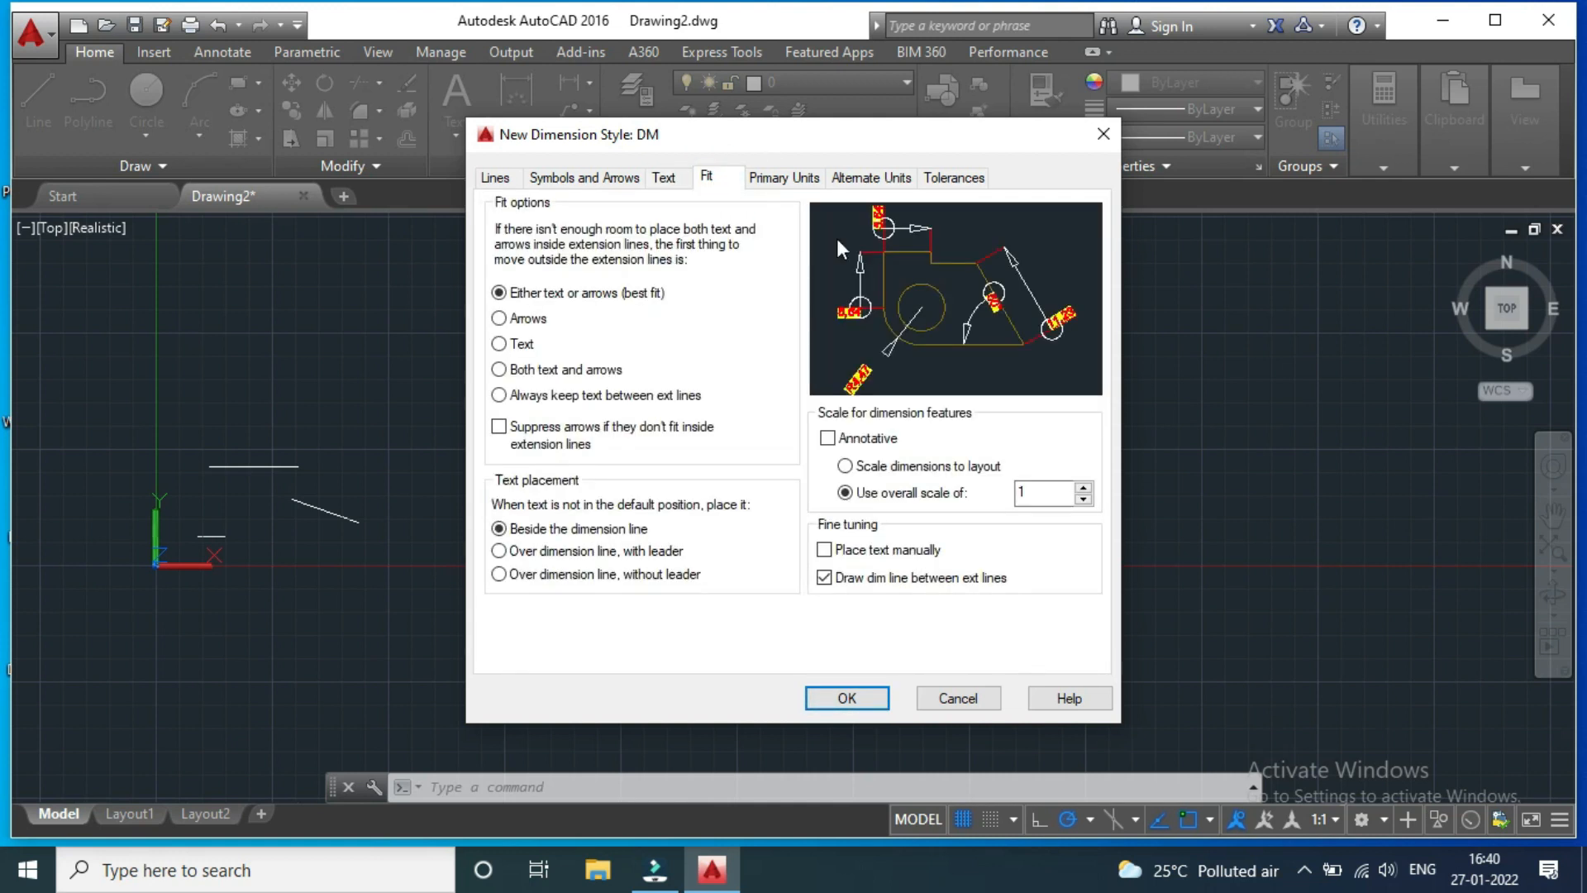
pyautogui.click(500, 319)
pyautogui.click(499, 343)
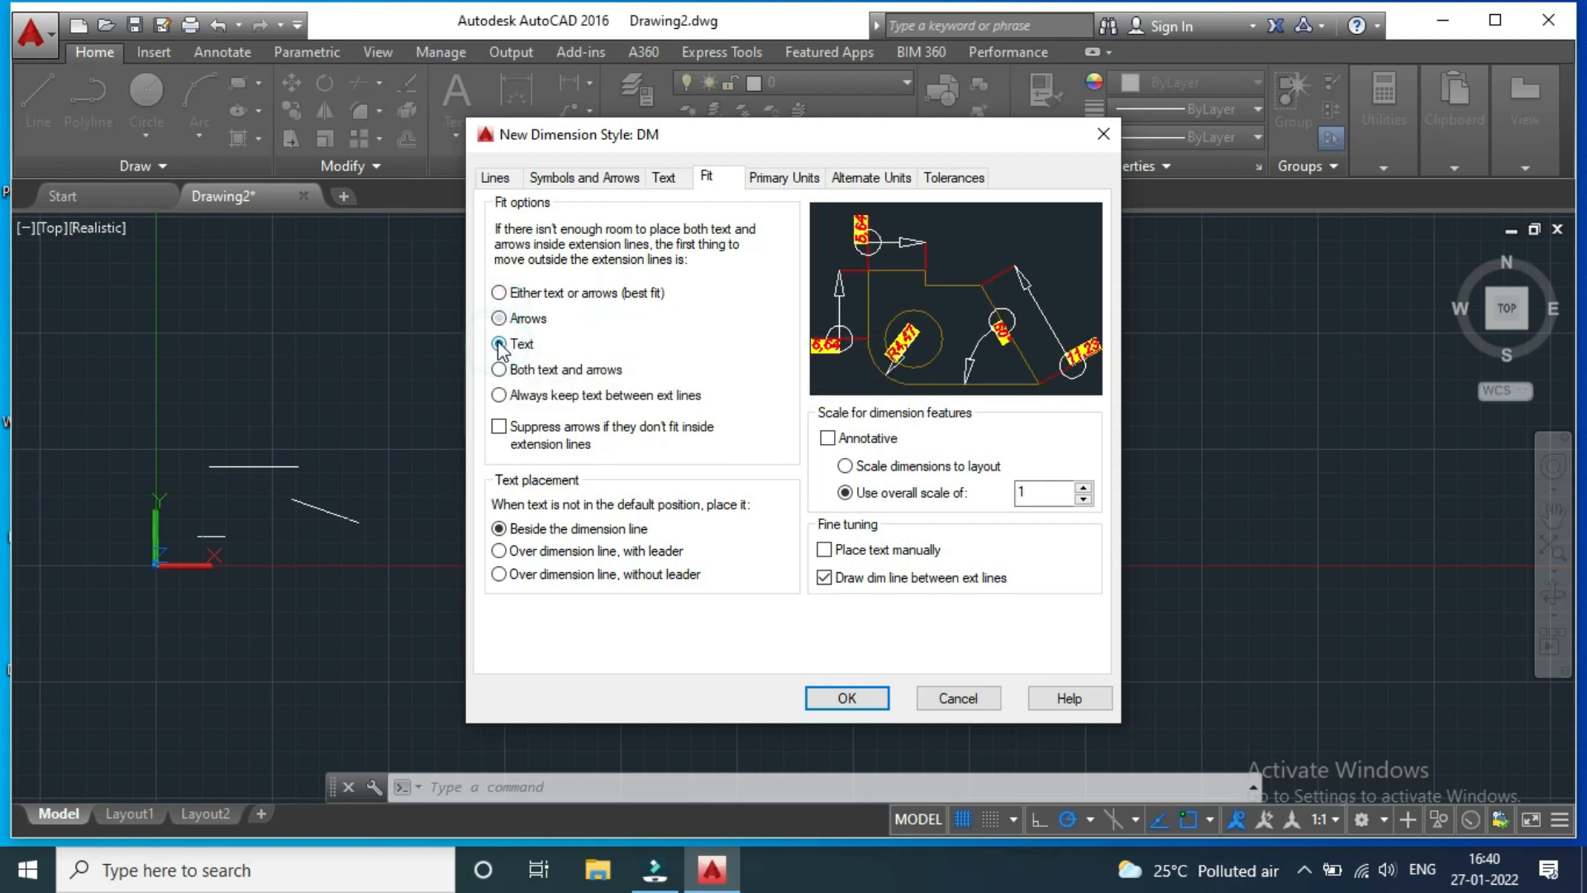
pyautogui.click(498, 371)
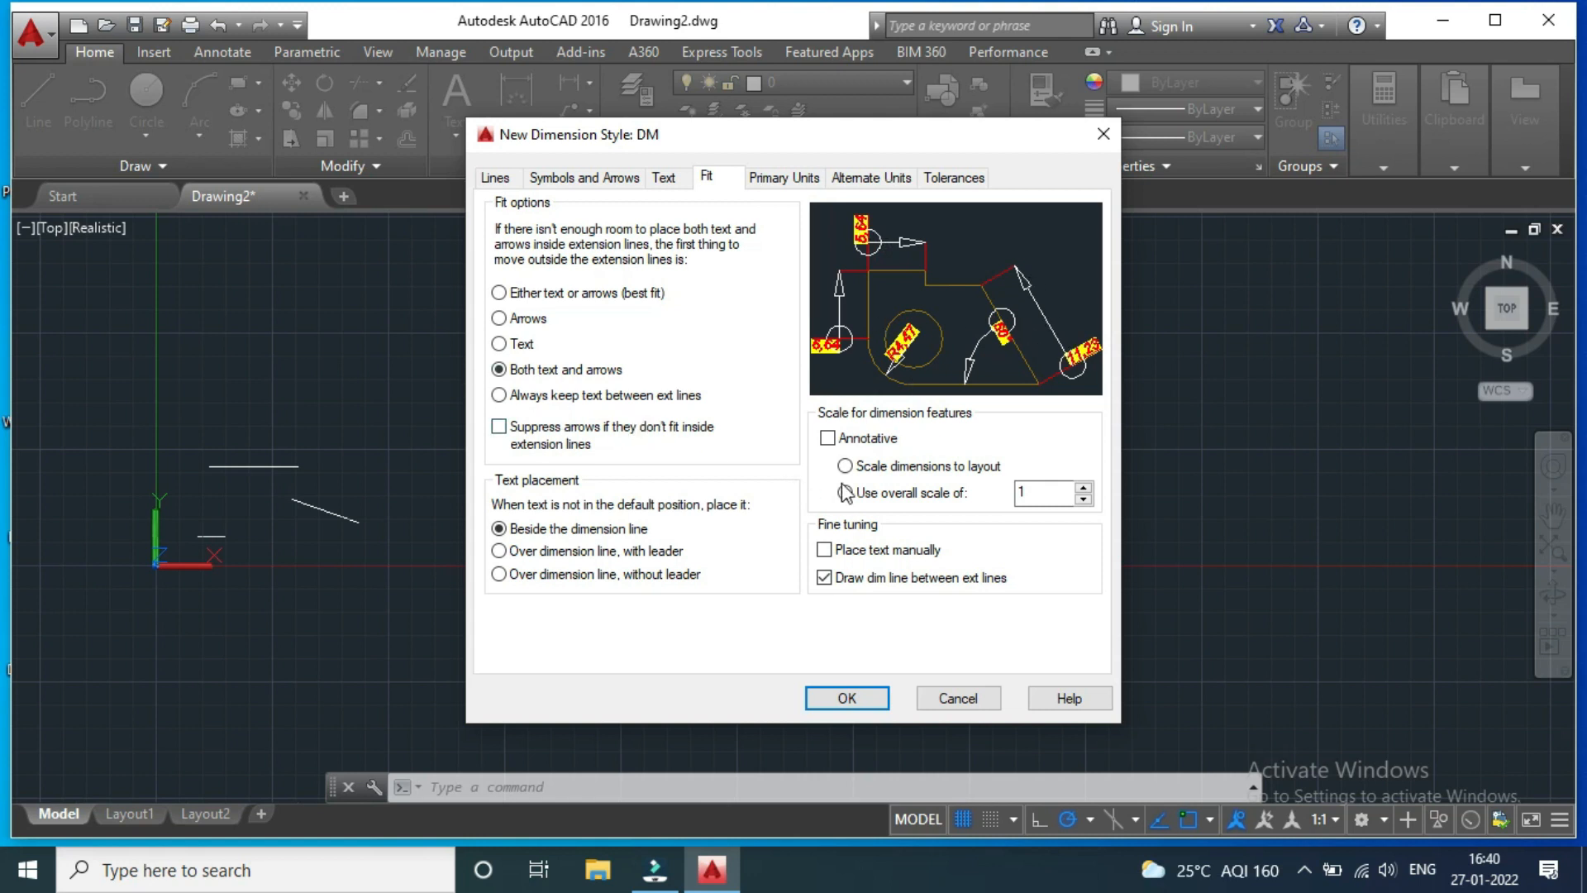
# Set the DM style's primary linear units to Engineering with a precision of 0'-0"
pyautogui.click(785, 178)
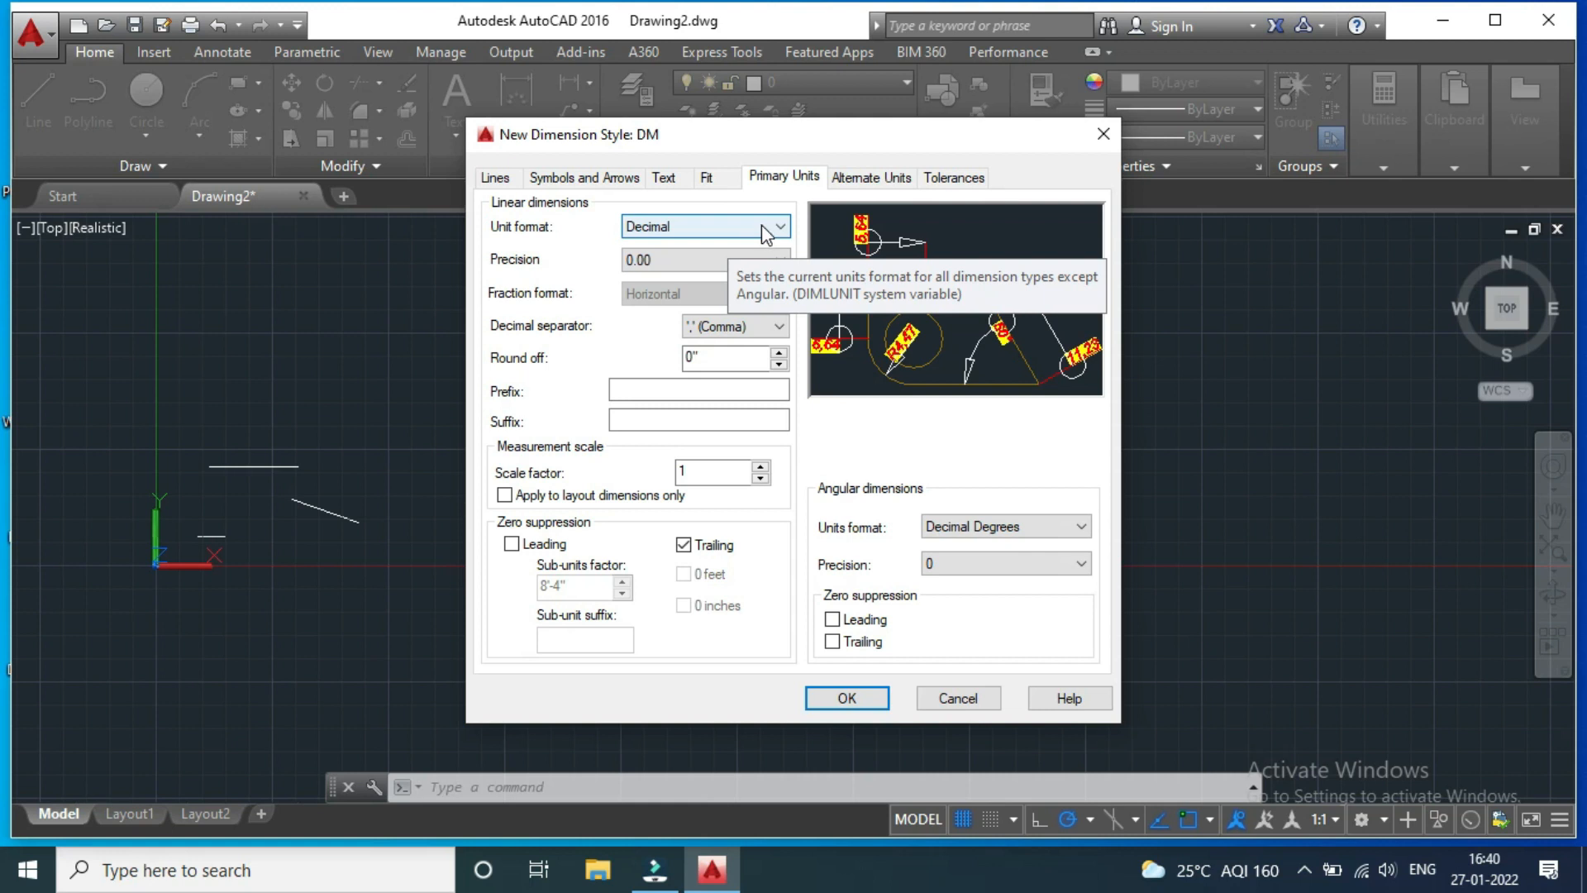
pyautogui.click(761, 225)
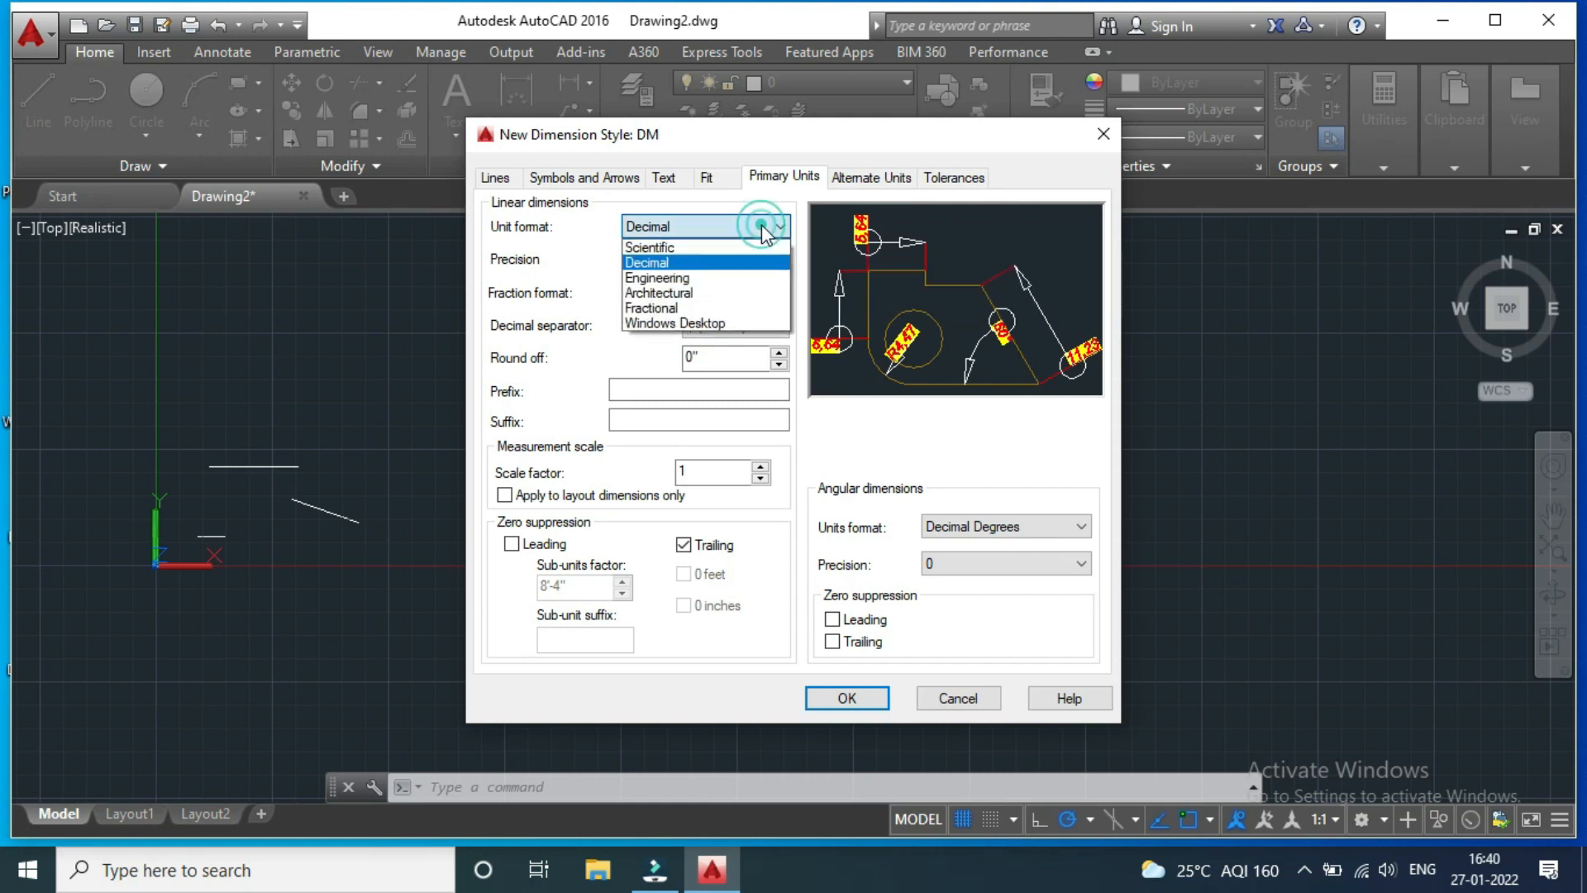
pyautogui.click(670, 280)
pyautogui.click(738, 260)
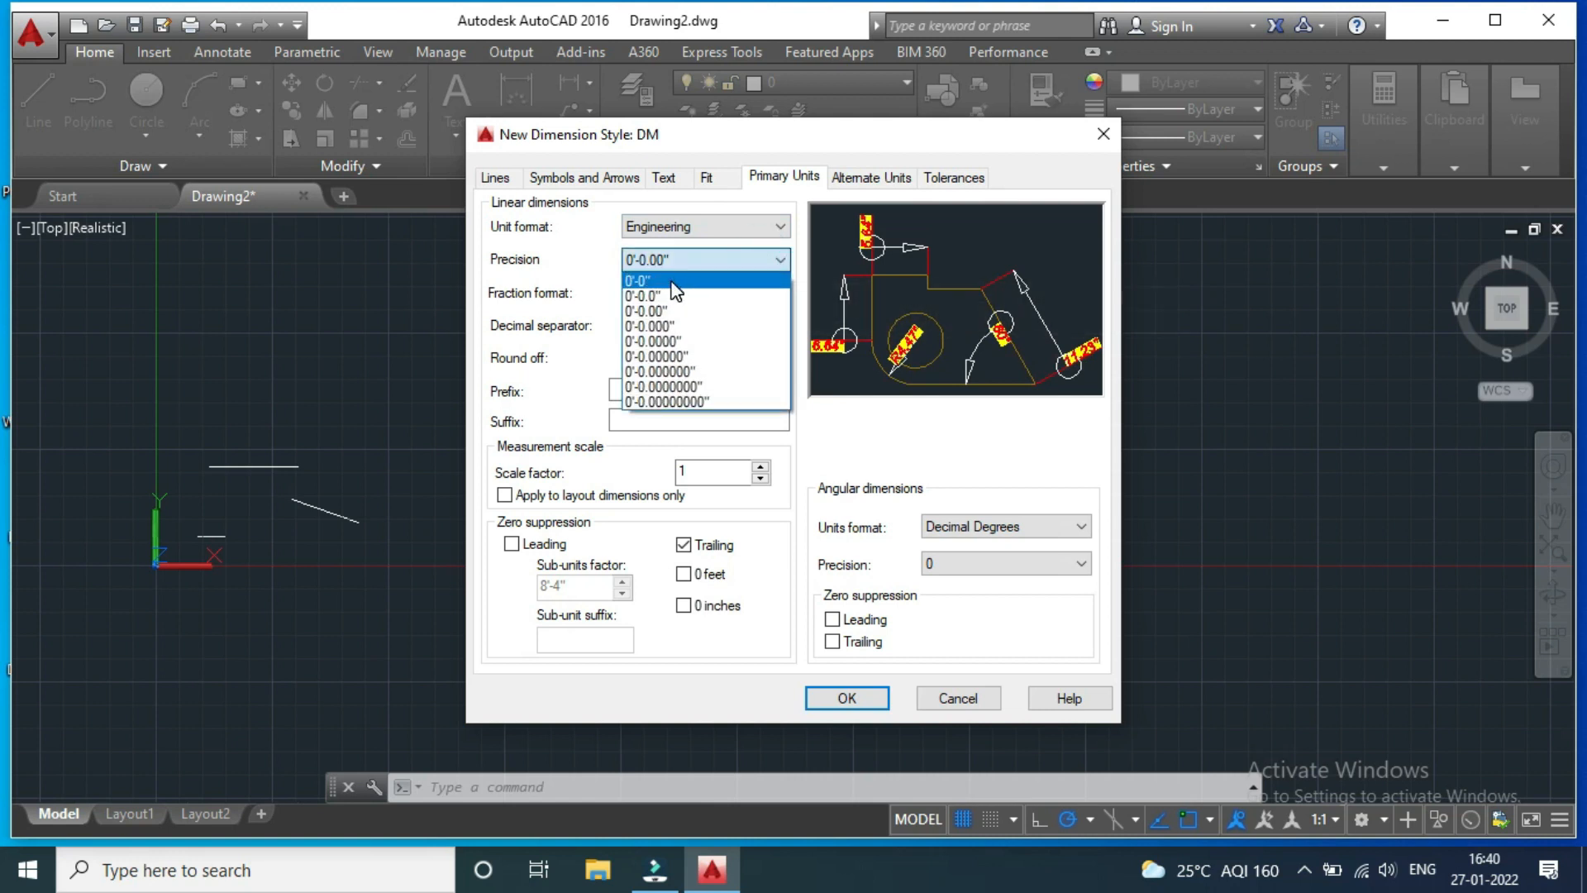
pyautogui.click(671, 281)
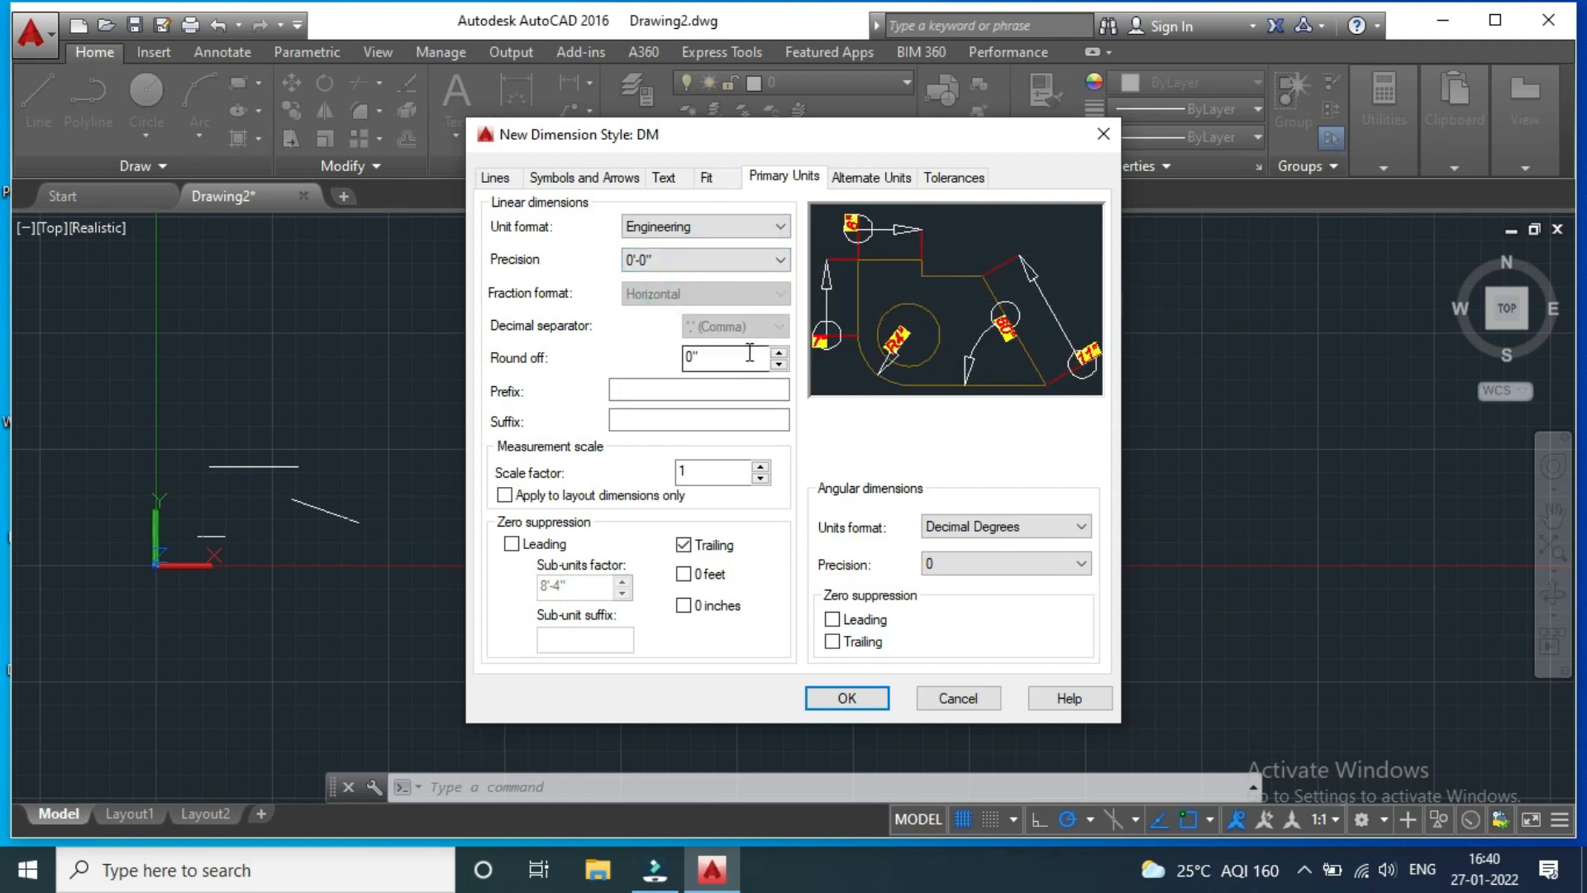
# Raise the round-off value of the DM style's primary linear dimensions to 1'-3"
pyautogui.click(777, 353)
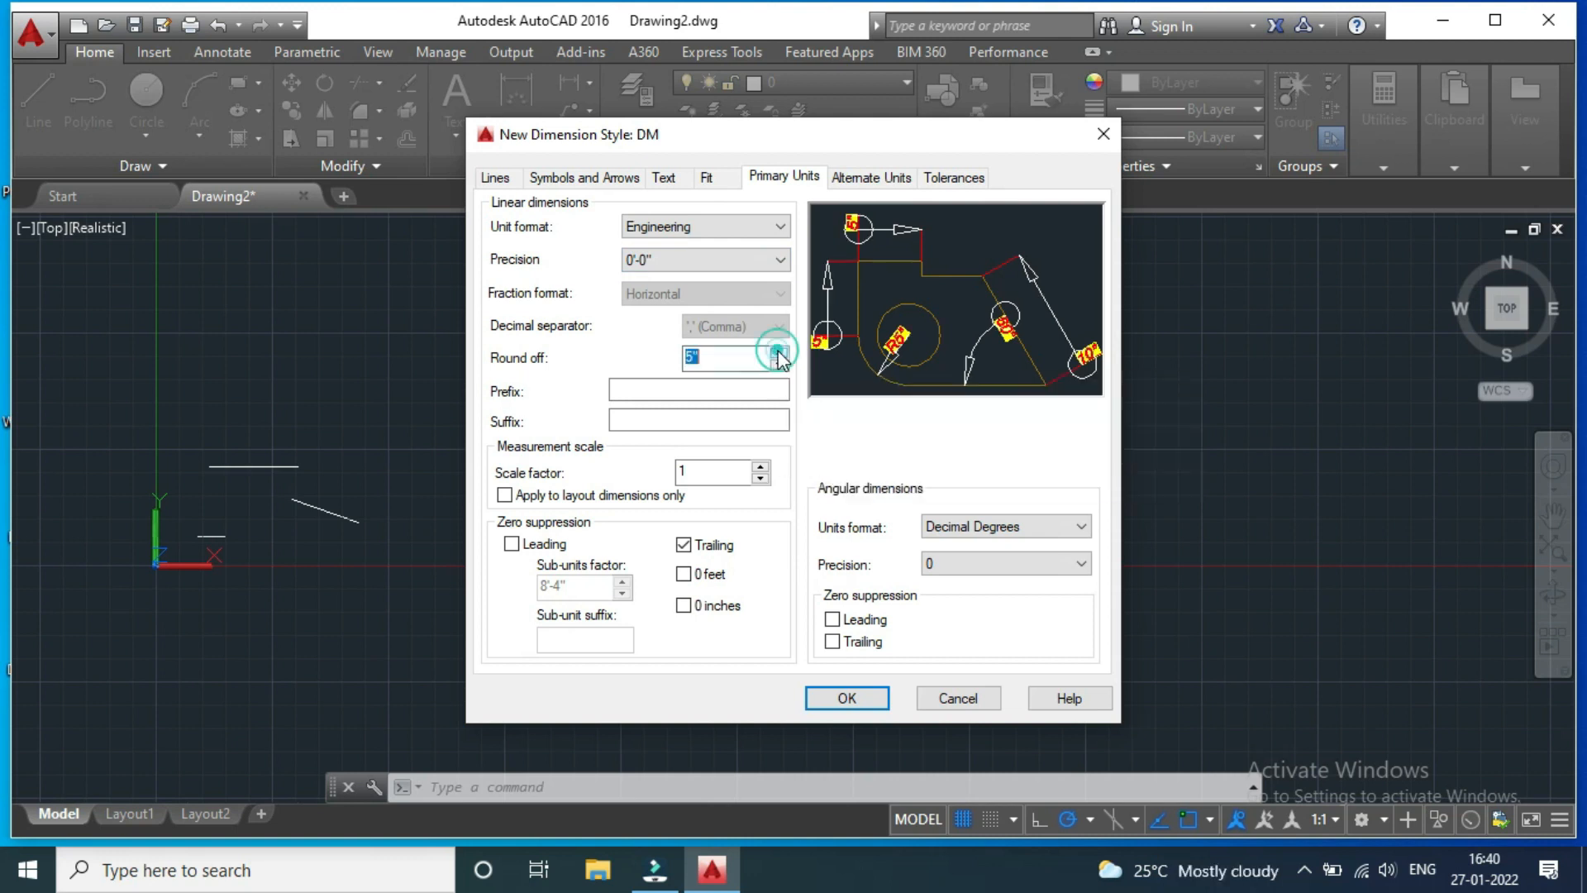
pyautogui.click(778, 354)
pyautogui.click(778, 354)
pyautogui.click(777, 354)
pyautogui.scroll(-1, 684, 366)
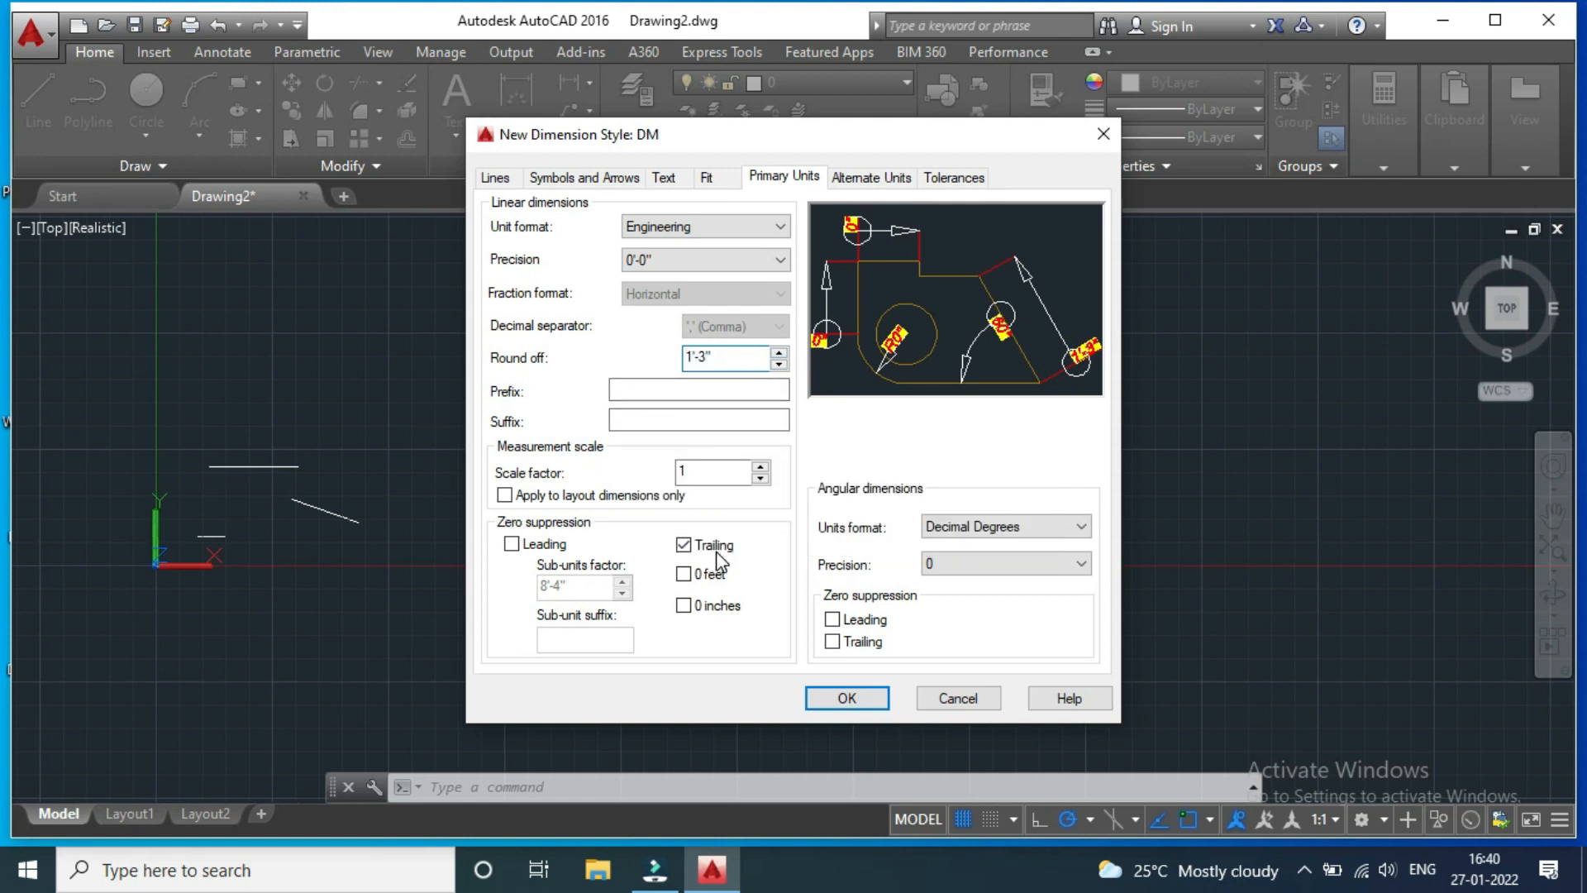
# Enable alternate units for the DM style and set them to Engineering format with 0'-0" precision
pyautogui.click(873, 177)
pyautogui.click(495, 209)
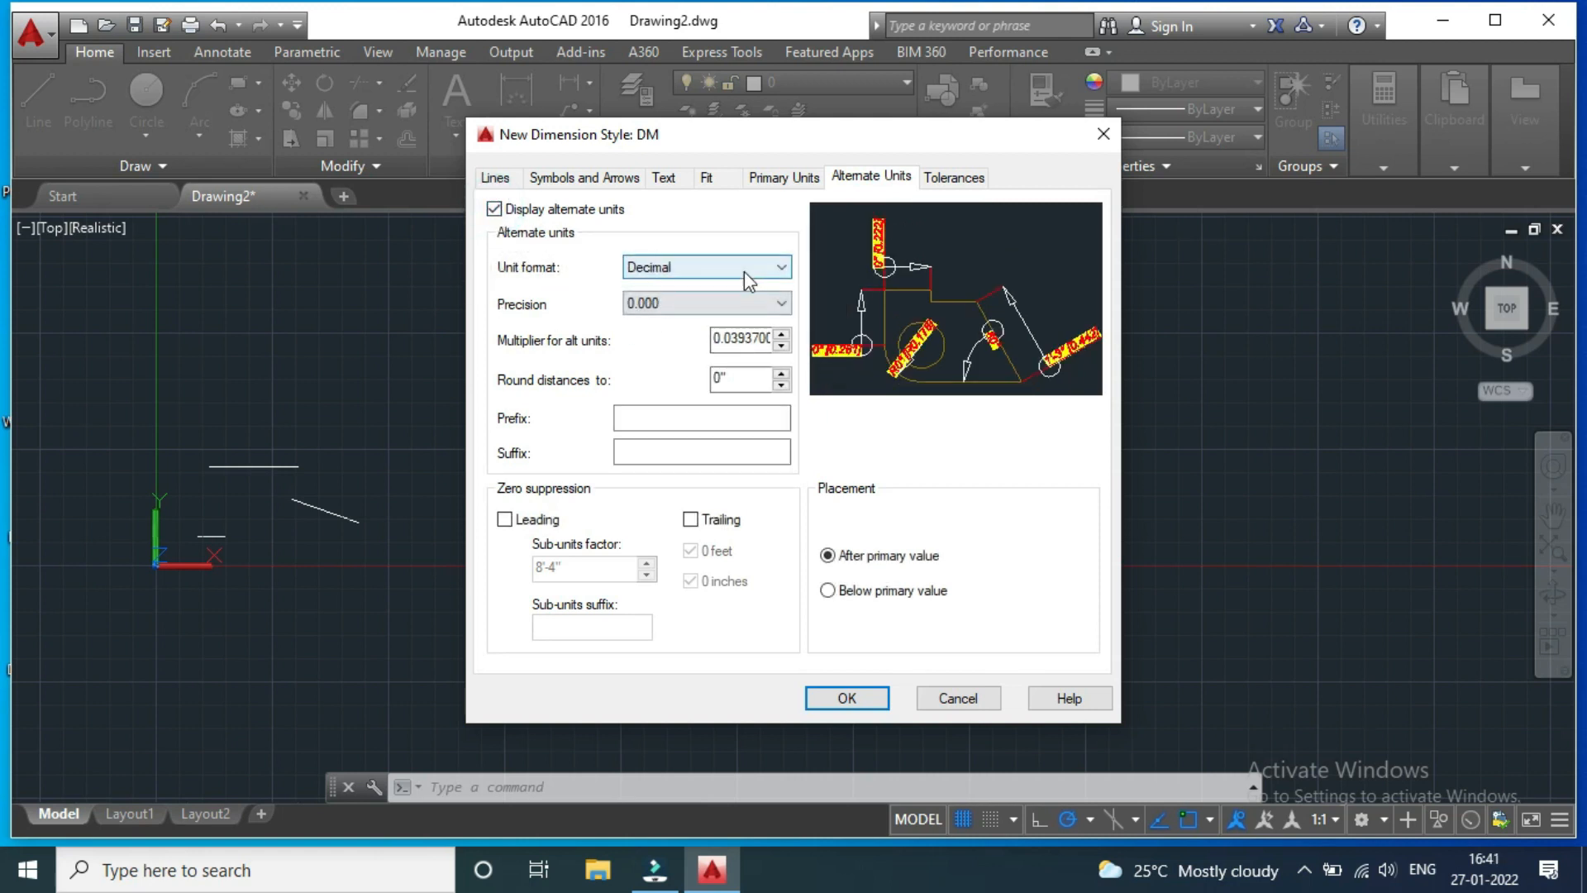
pyautogui.click(765, 263)
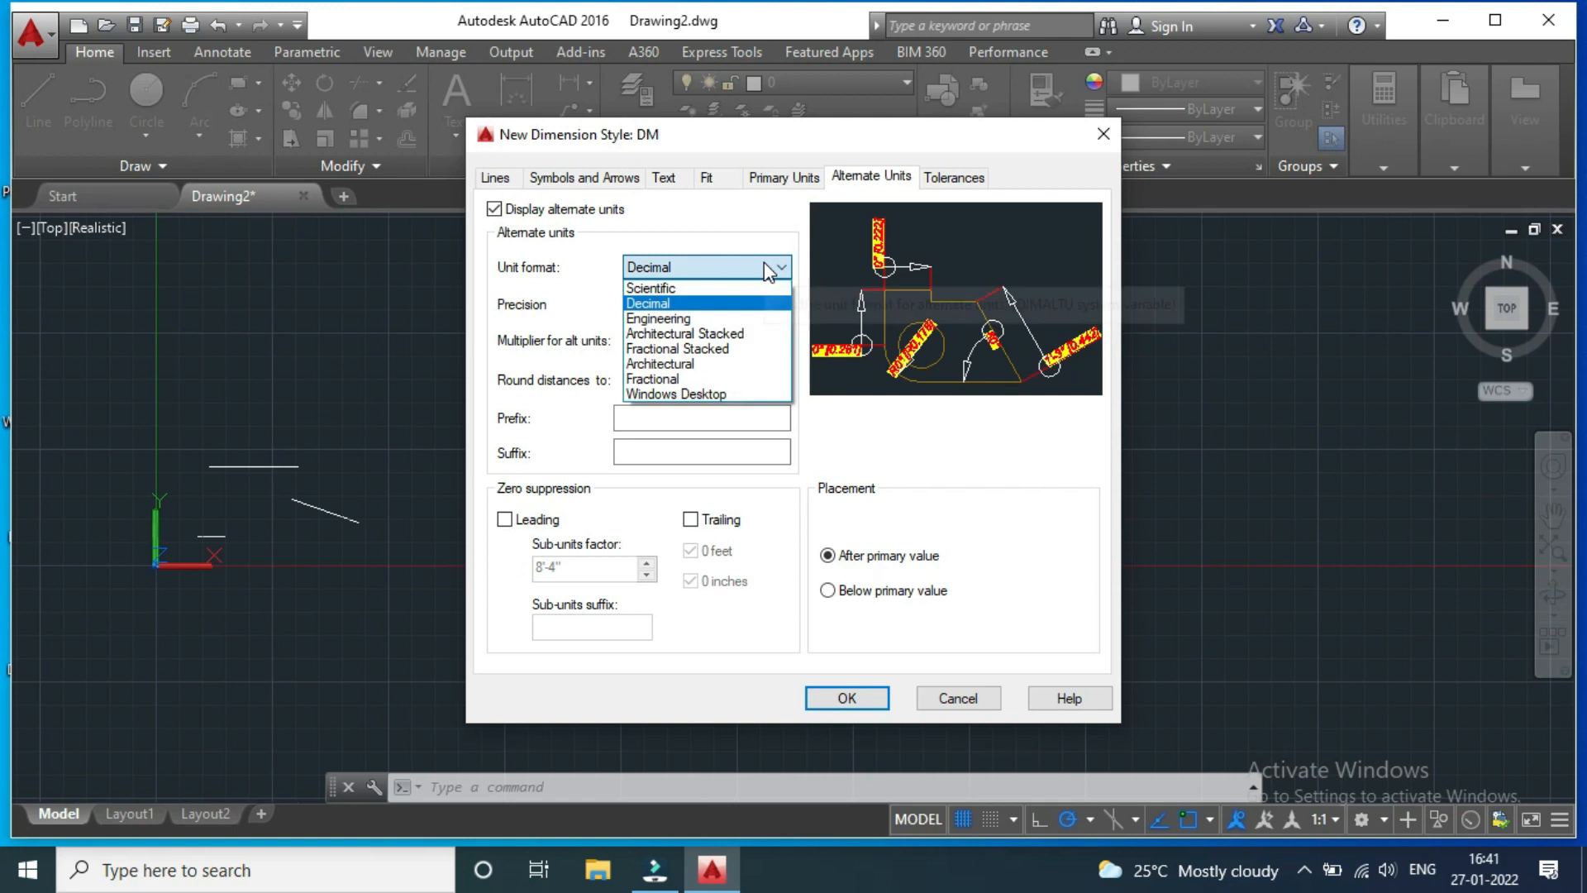
pyautogui.click(670, 318)
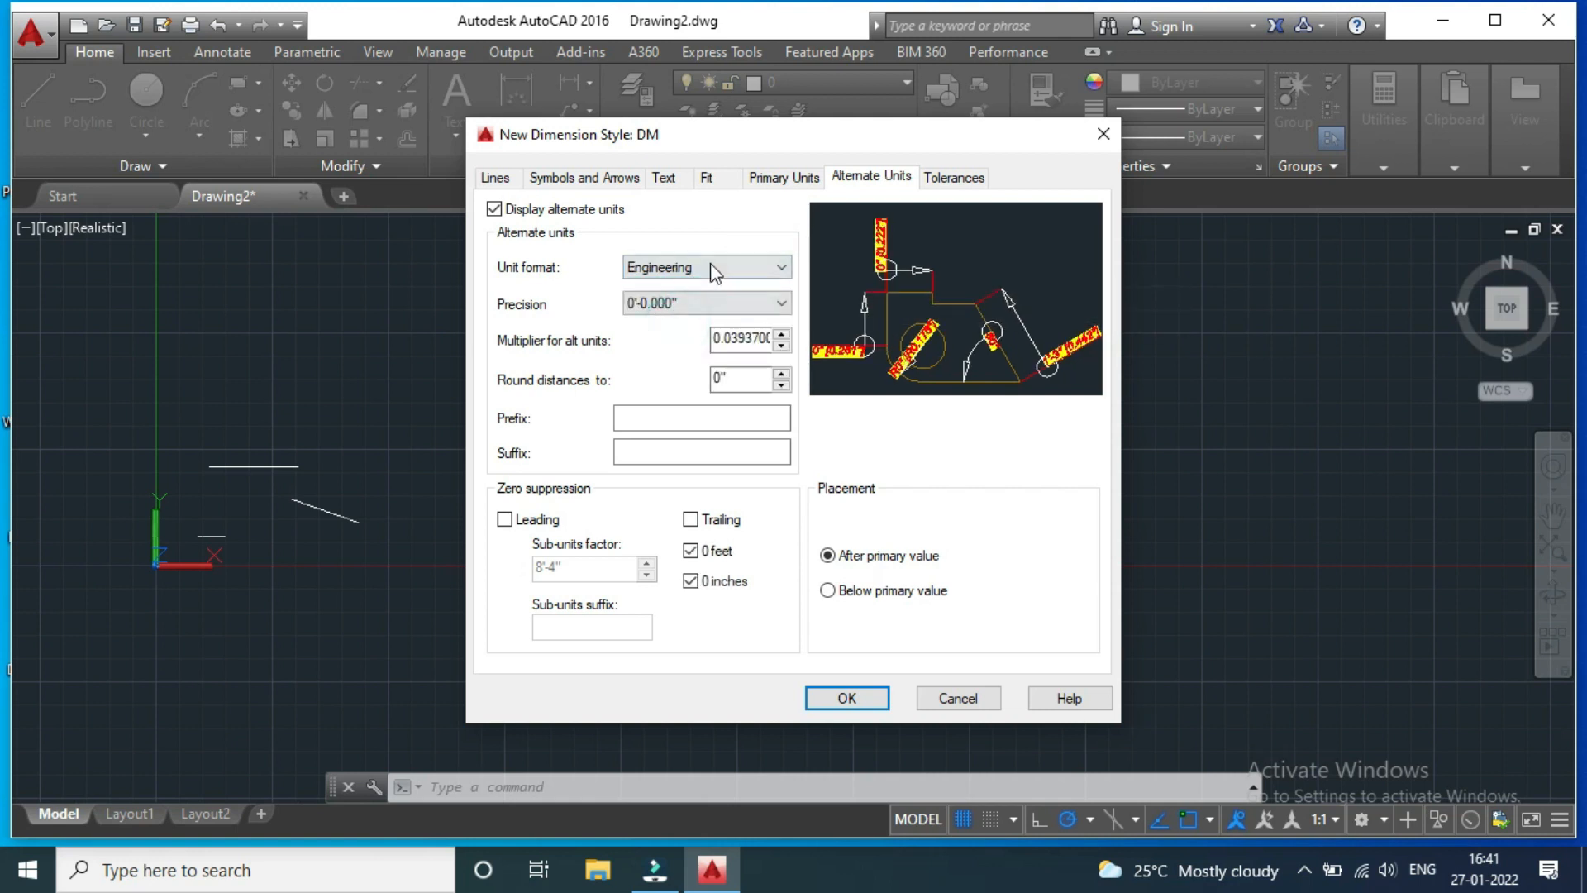
pyautogui.click(754, 304)
pyautogui.click(658, 324)
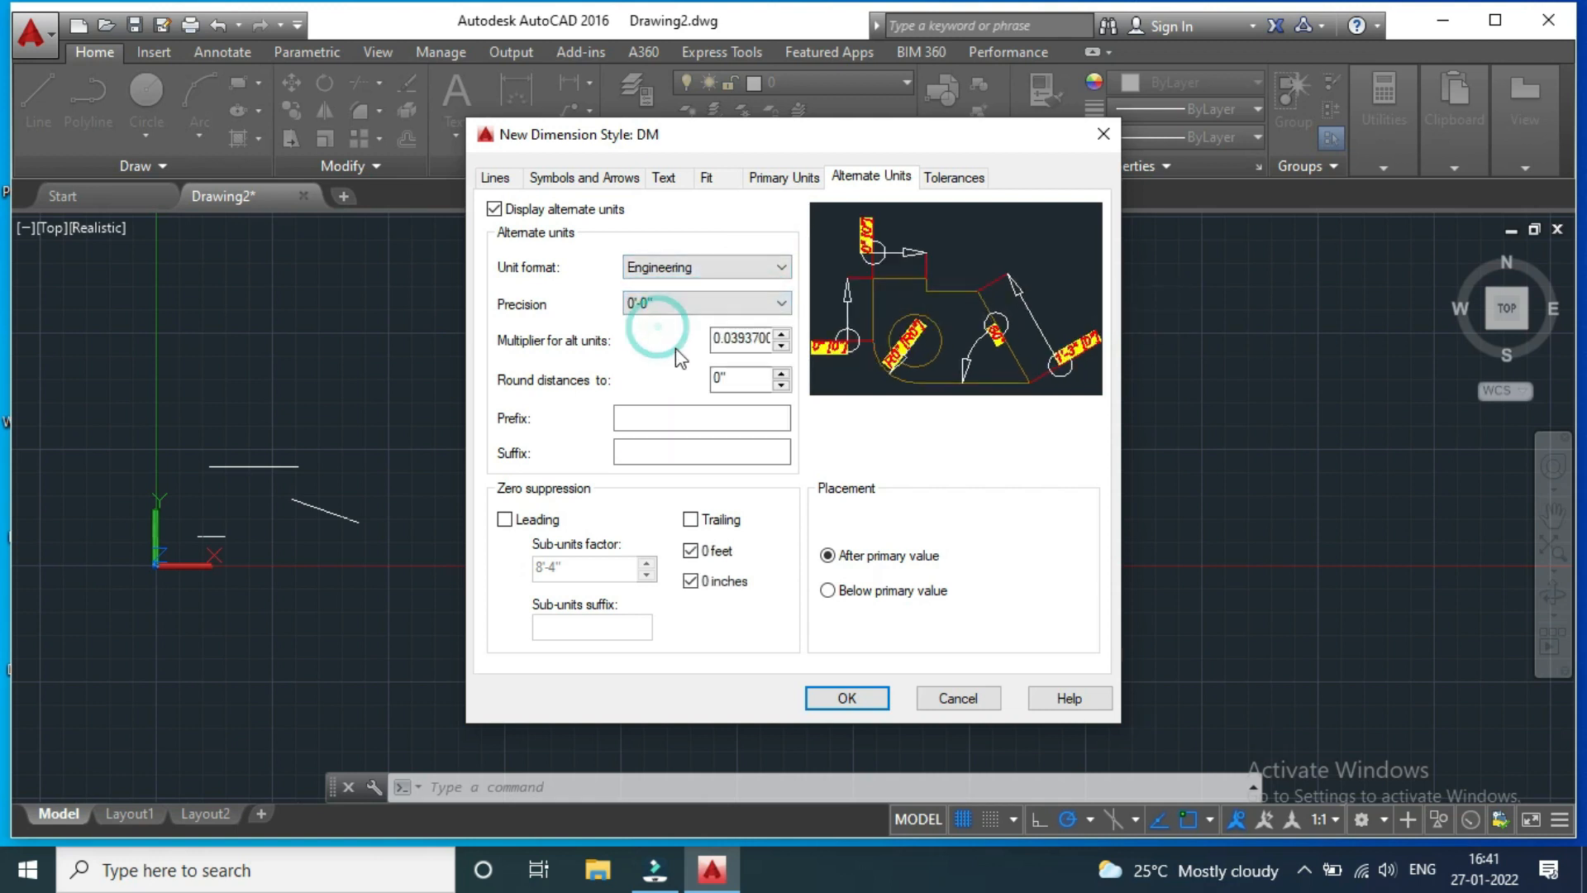
pyautogui.write('5')
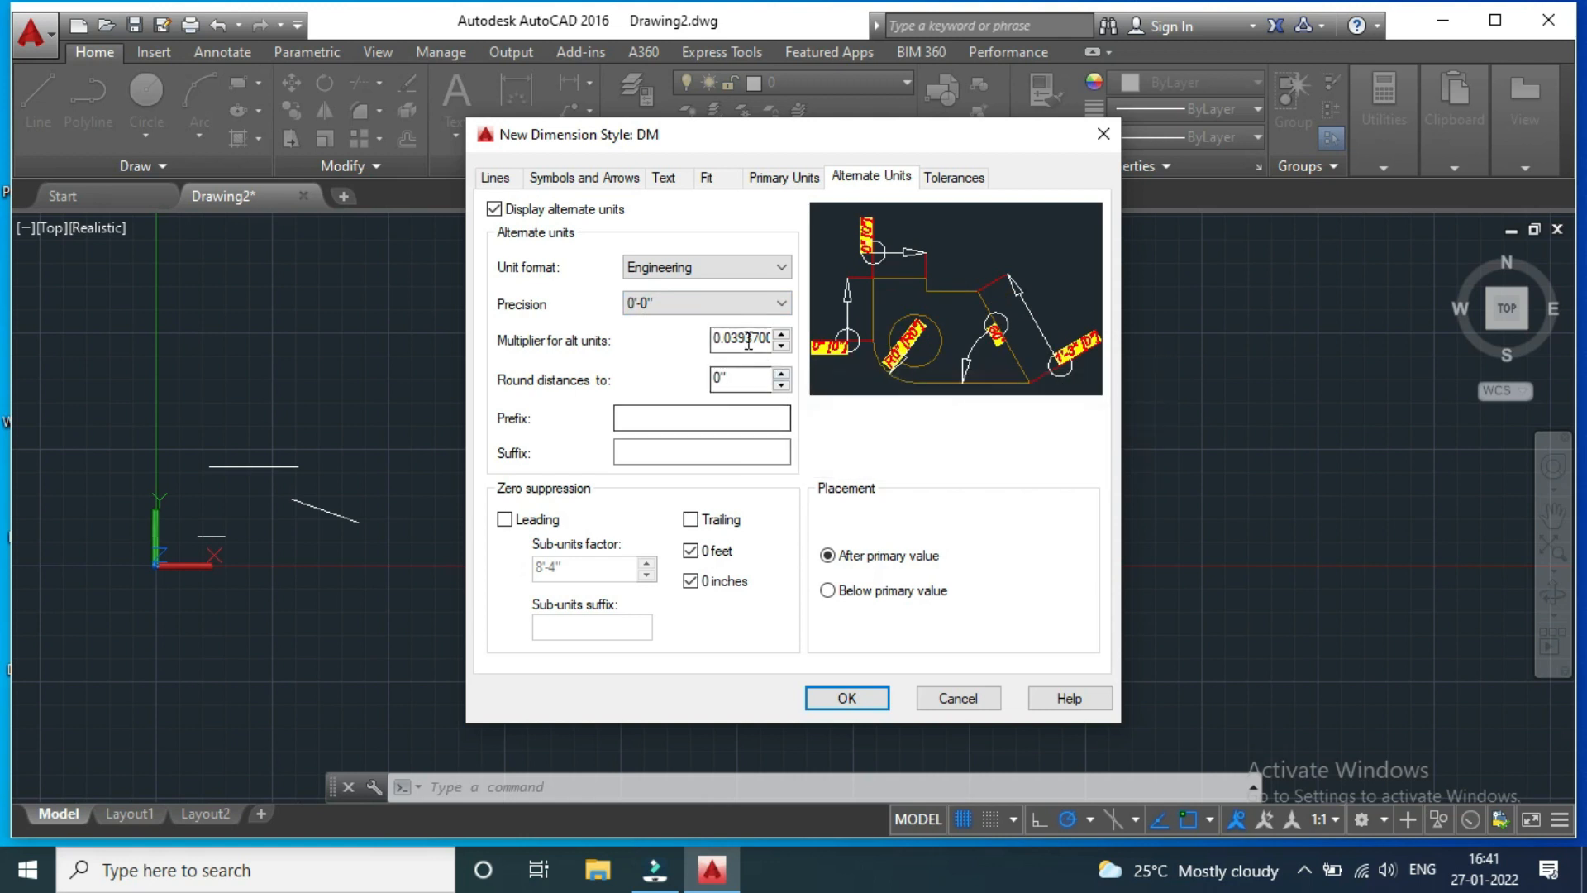
# Try the Symmetrical tolerance method, and set the tolerance format to Limits with a precision of 0'-0"
pyautogui.click(937, 179)
pyautogui.click(727, 231)
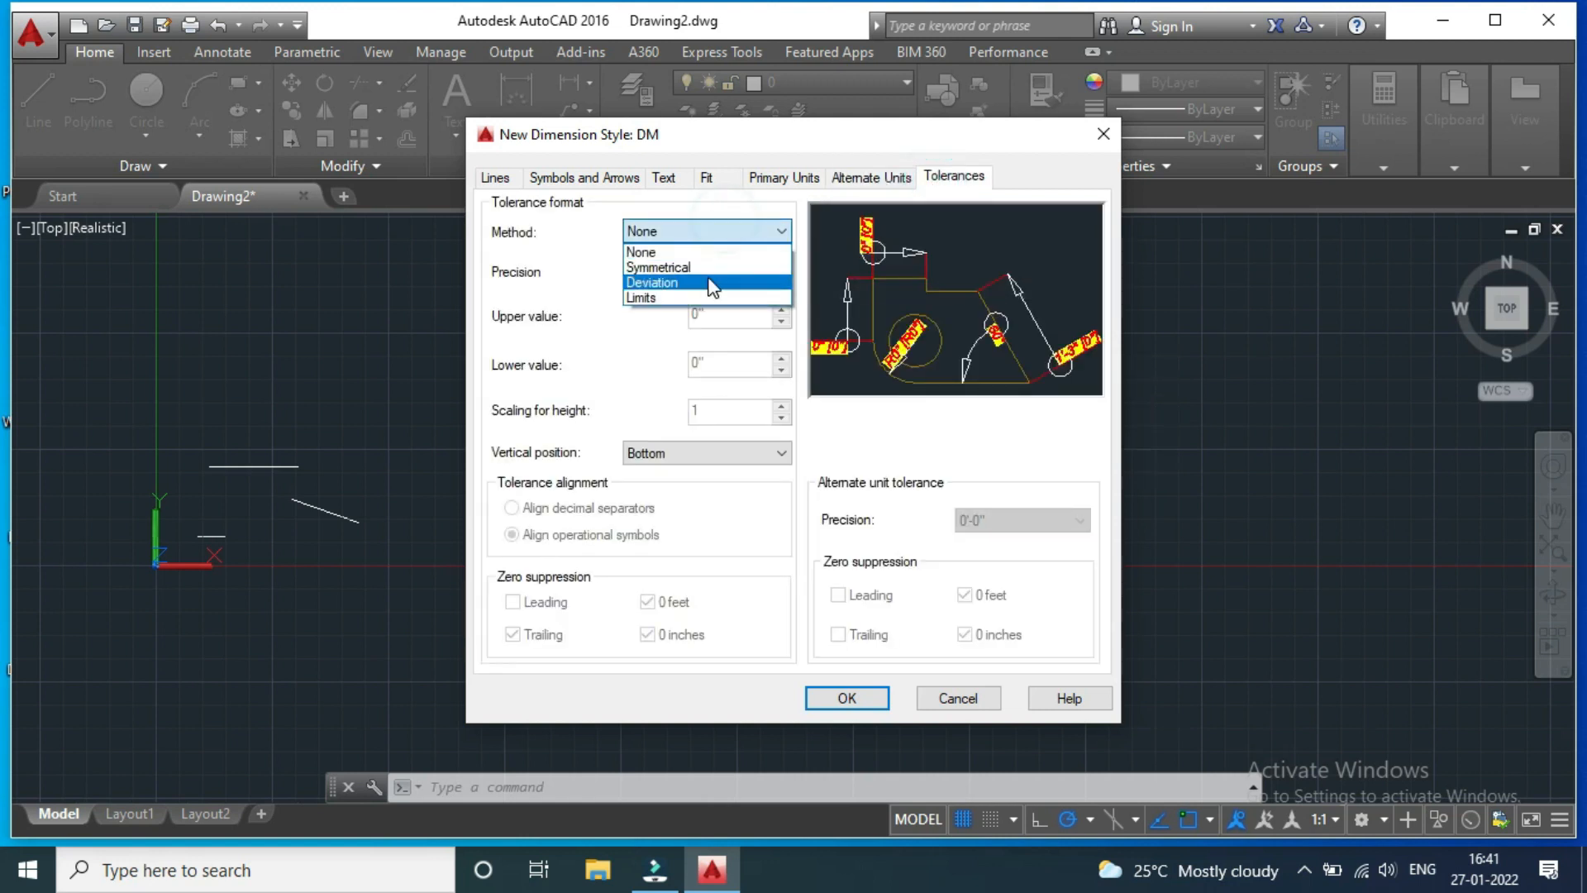
pyautogui.click(707, 267)
pyautogui.click(744, 231)
pyautogui.click(702, 300)
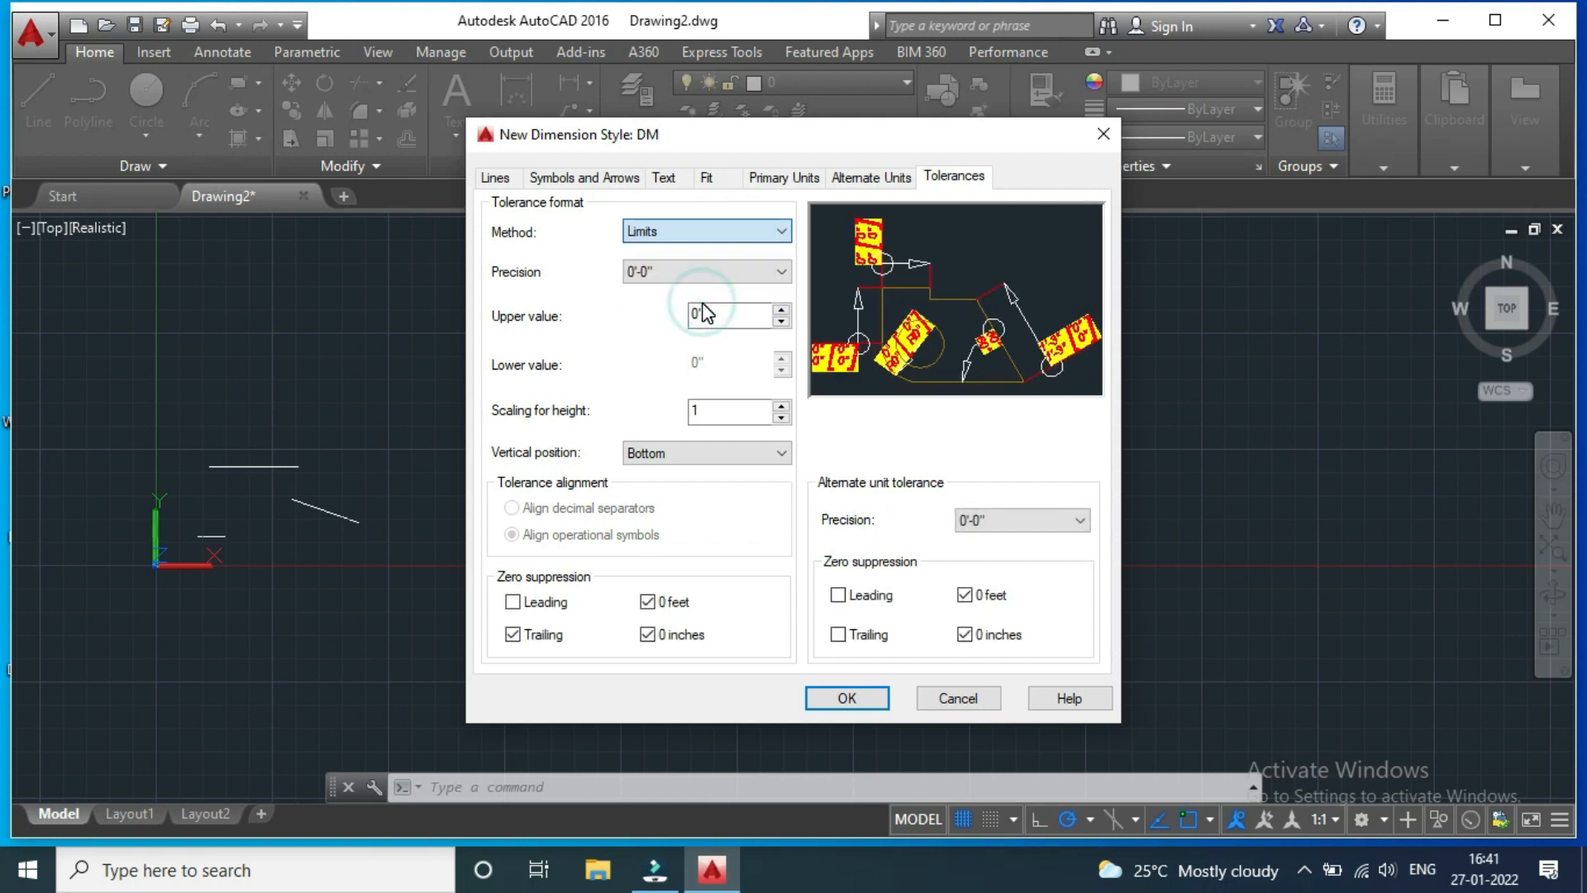
pyautogui.click(750, 263)
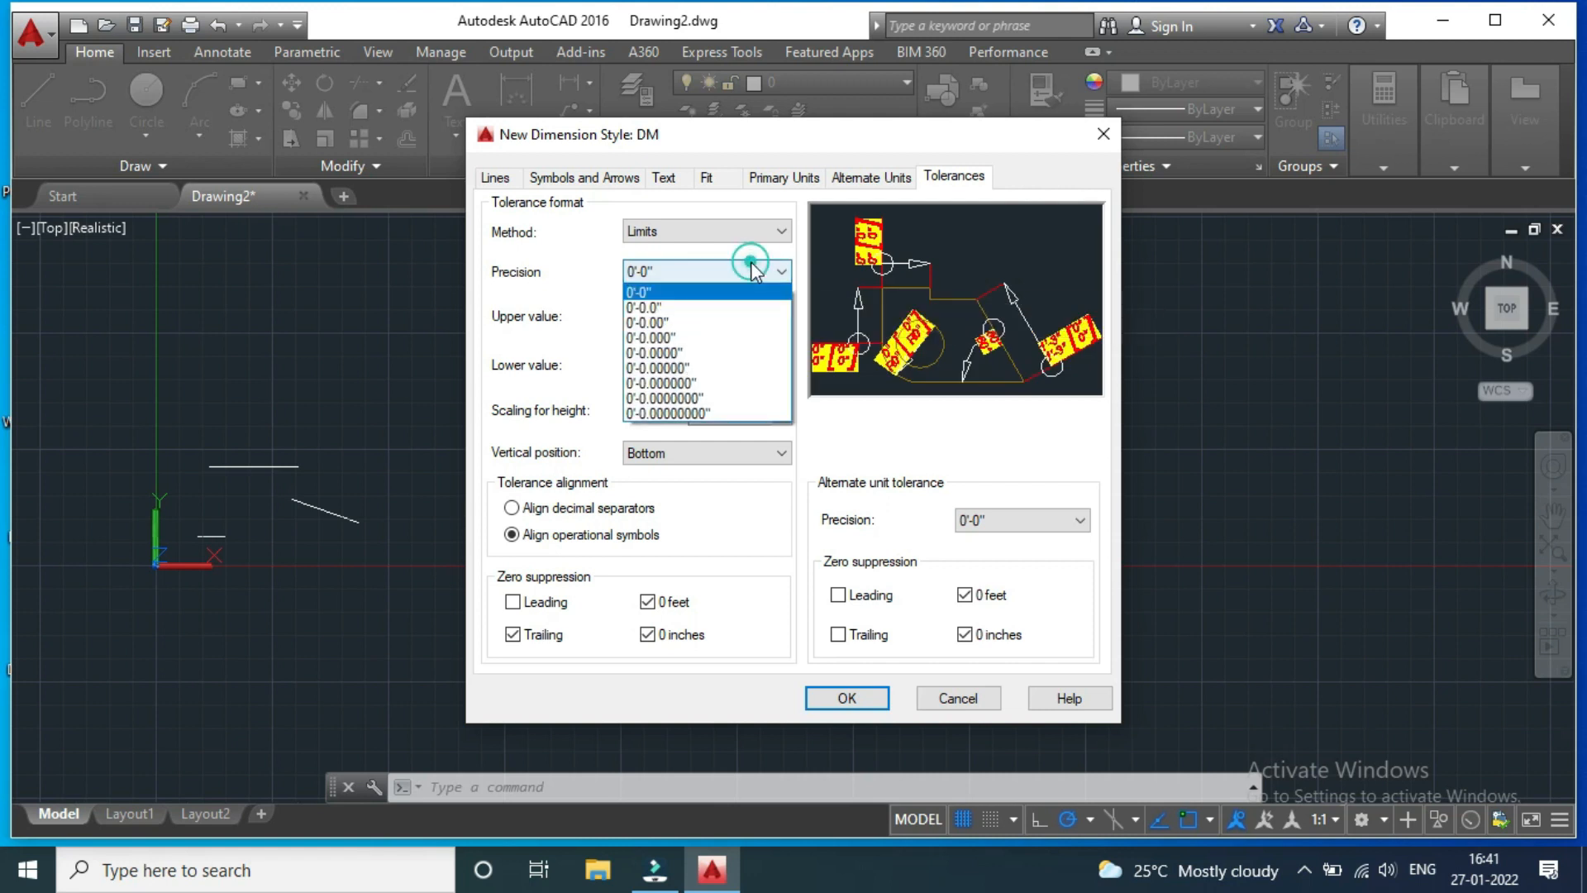
pyautogui.click(707, 294)
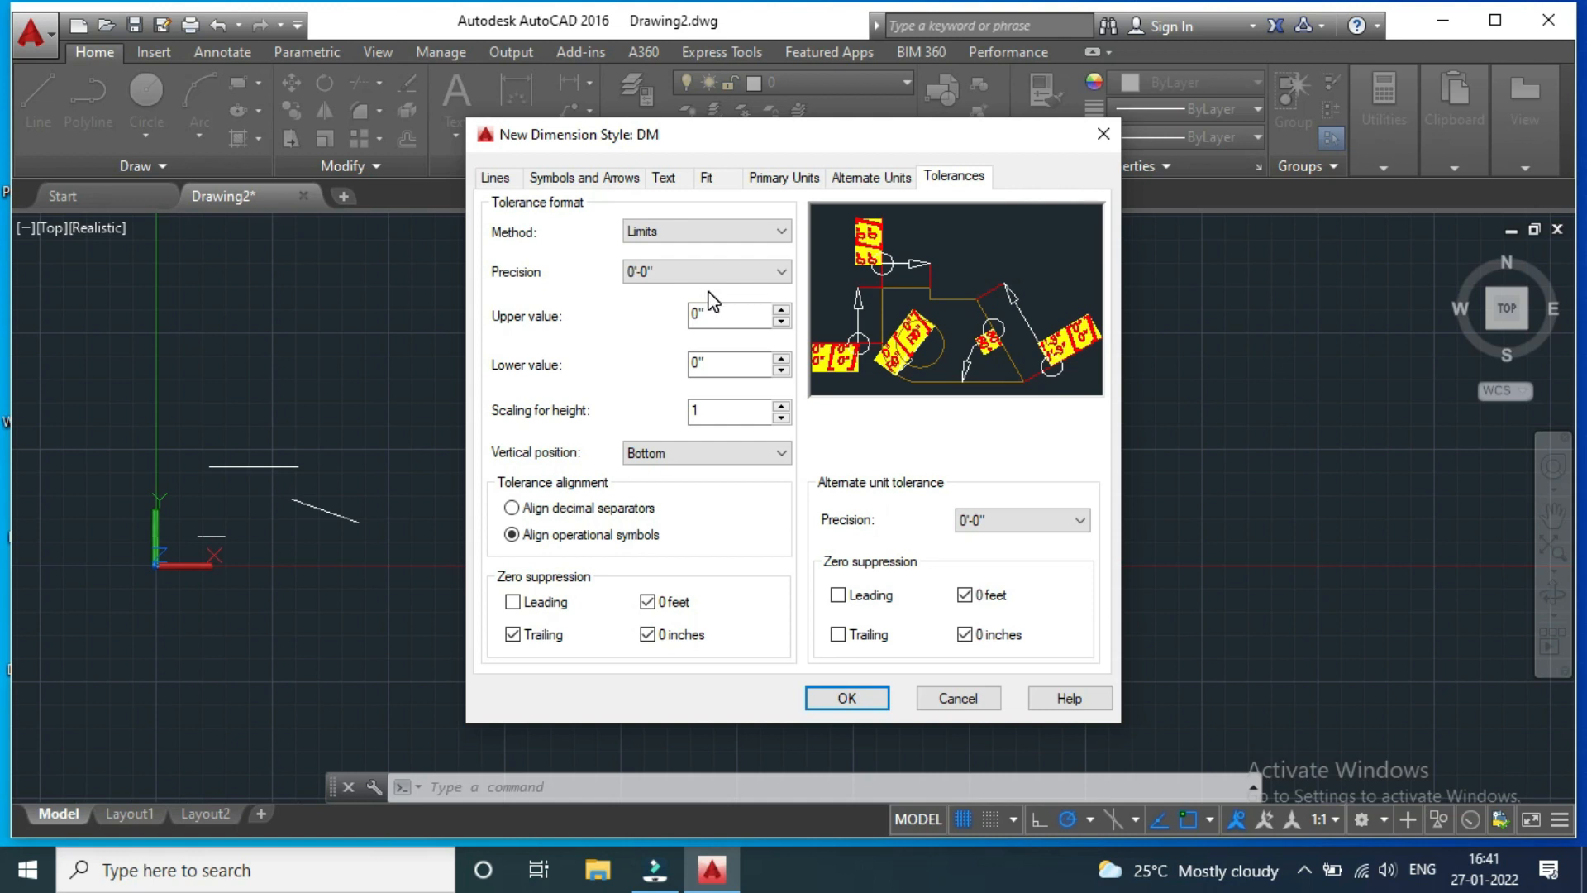
# Try the Middle vertical position for the tolerance text, and set it to Top
pyautogui.click(774, 453)
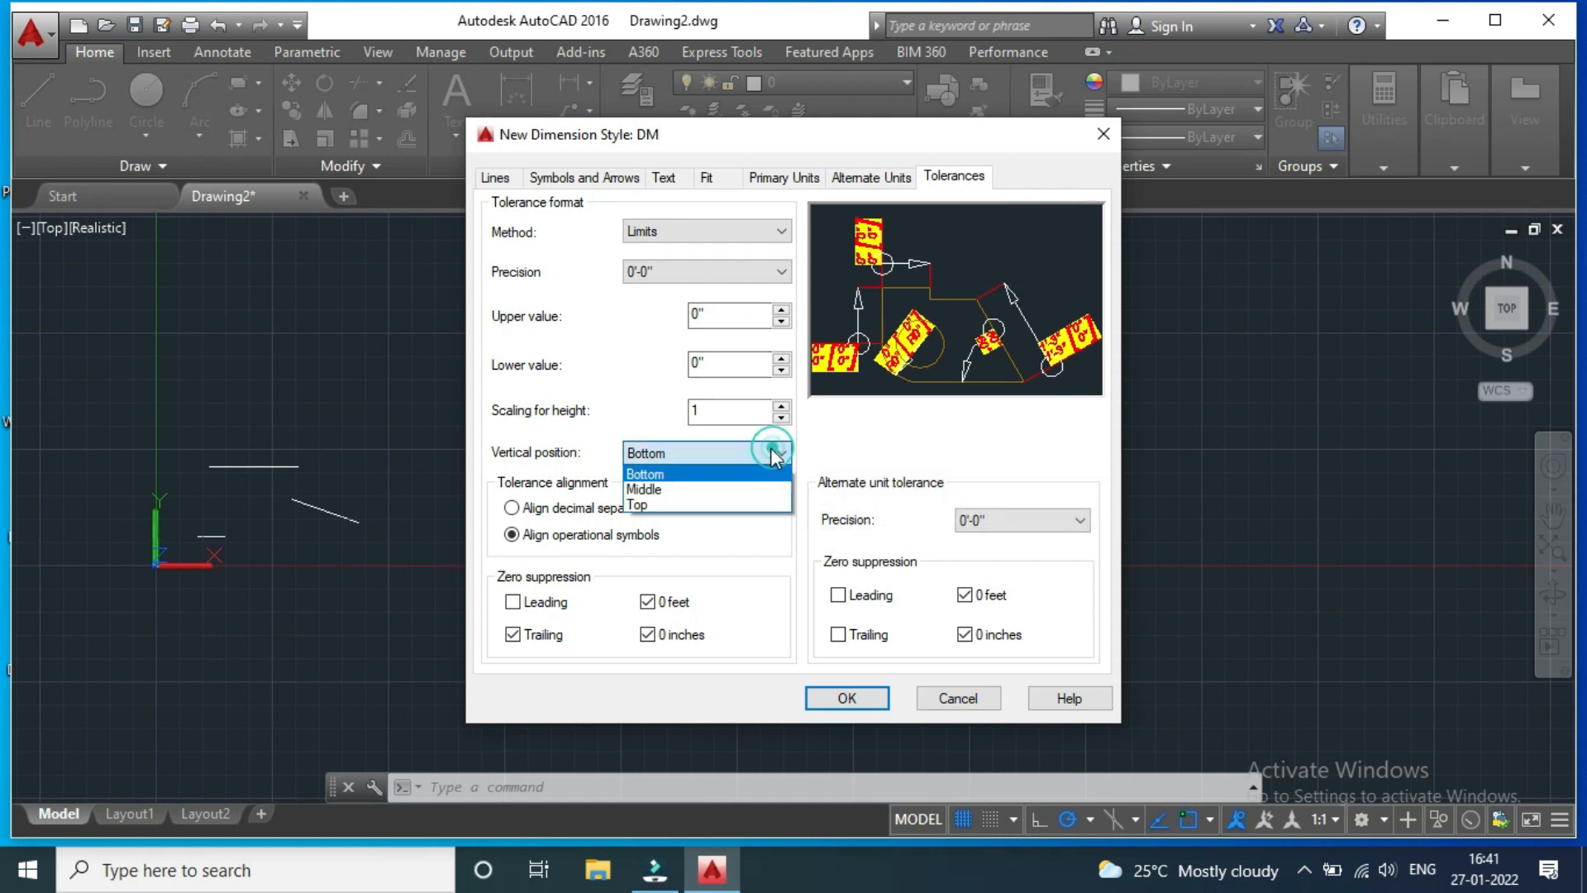
pyautogui.click(665, 489)
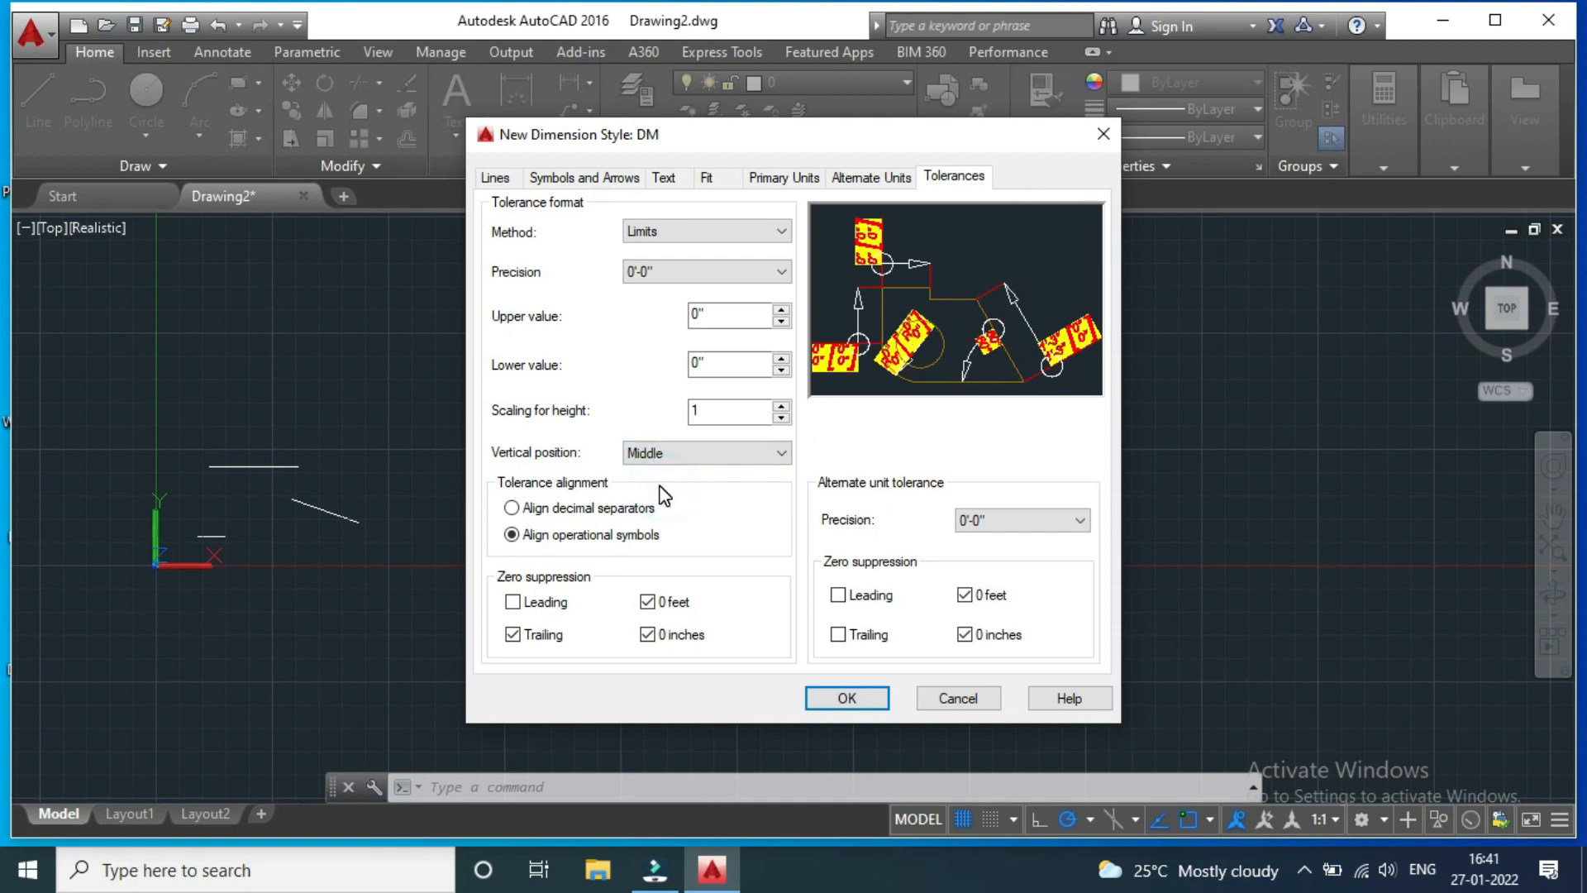
pyautogui.click(780, 452)
pyautogui.click(713, 506)
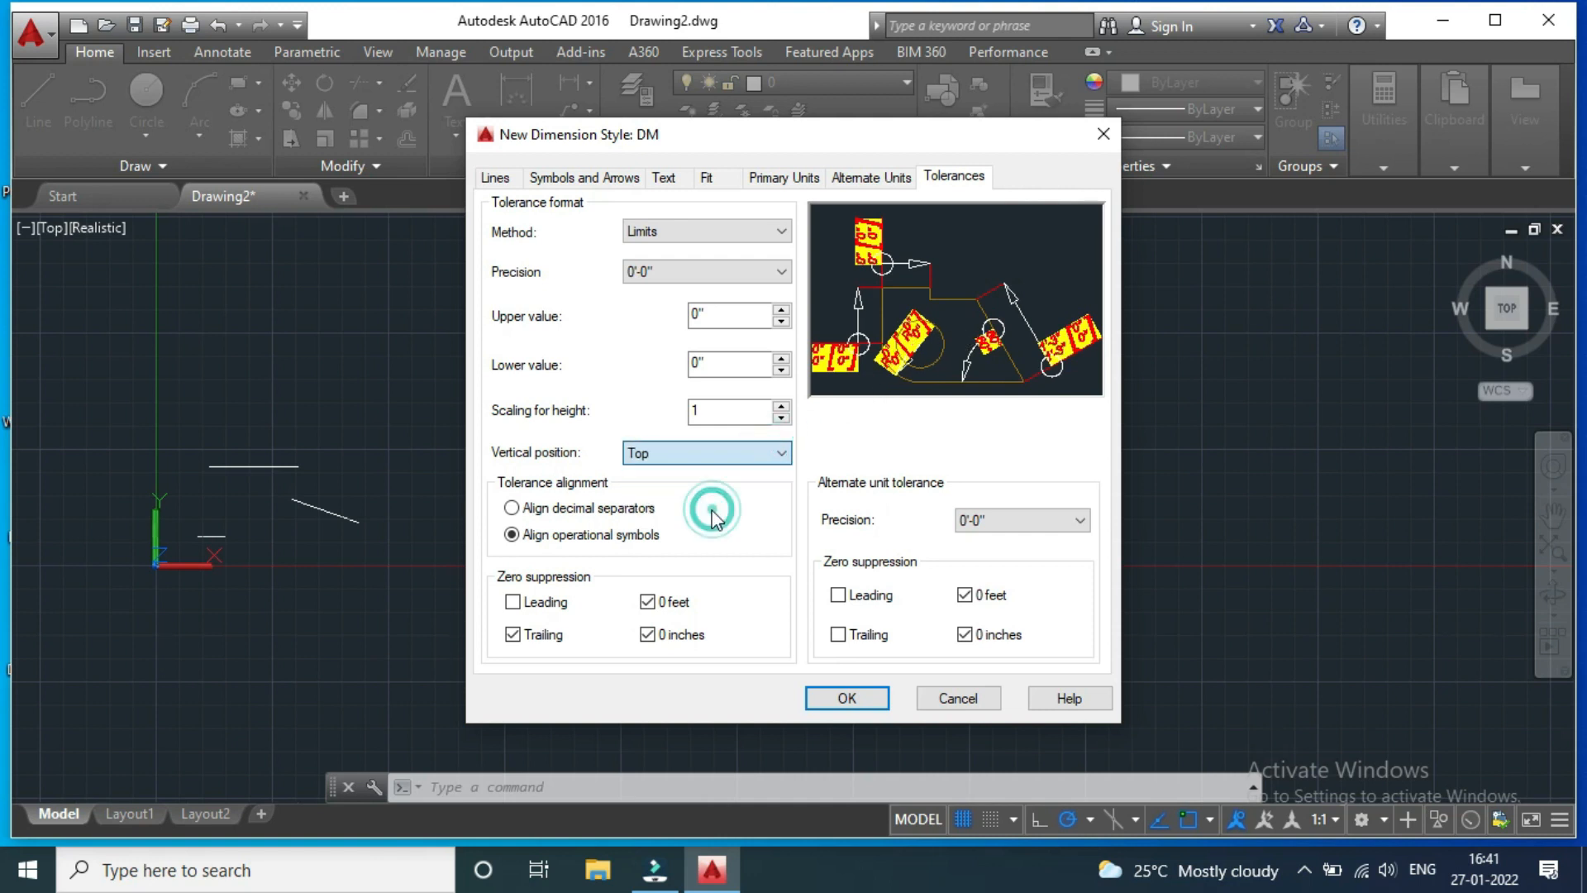
# Try a tolerance height scaling of 6, reduce it to 0, and discard the DM dimension style
pyautogui.click(781, 404)
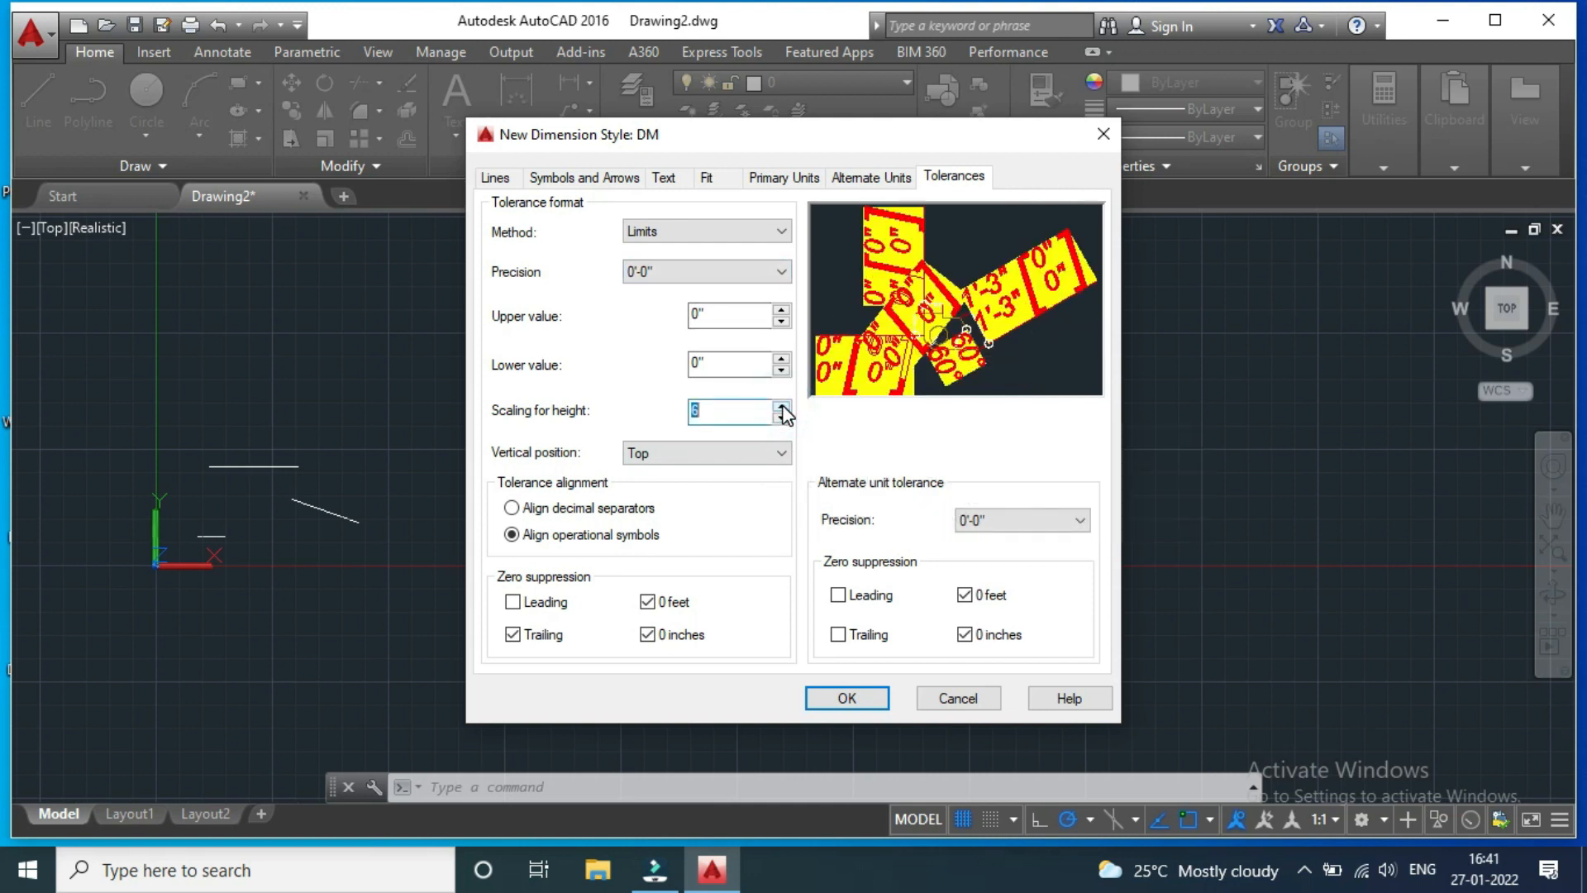
pyautogui.click(781, 416)
pyautogui.click(781, 417)
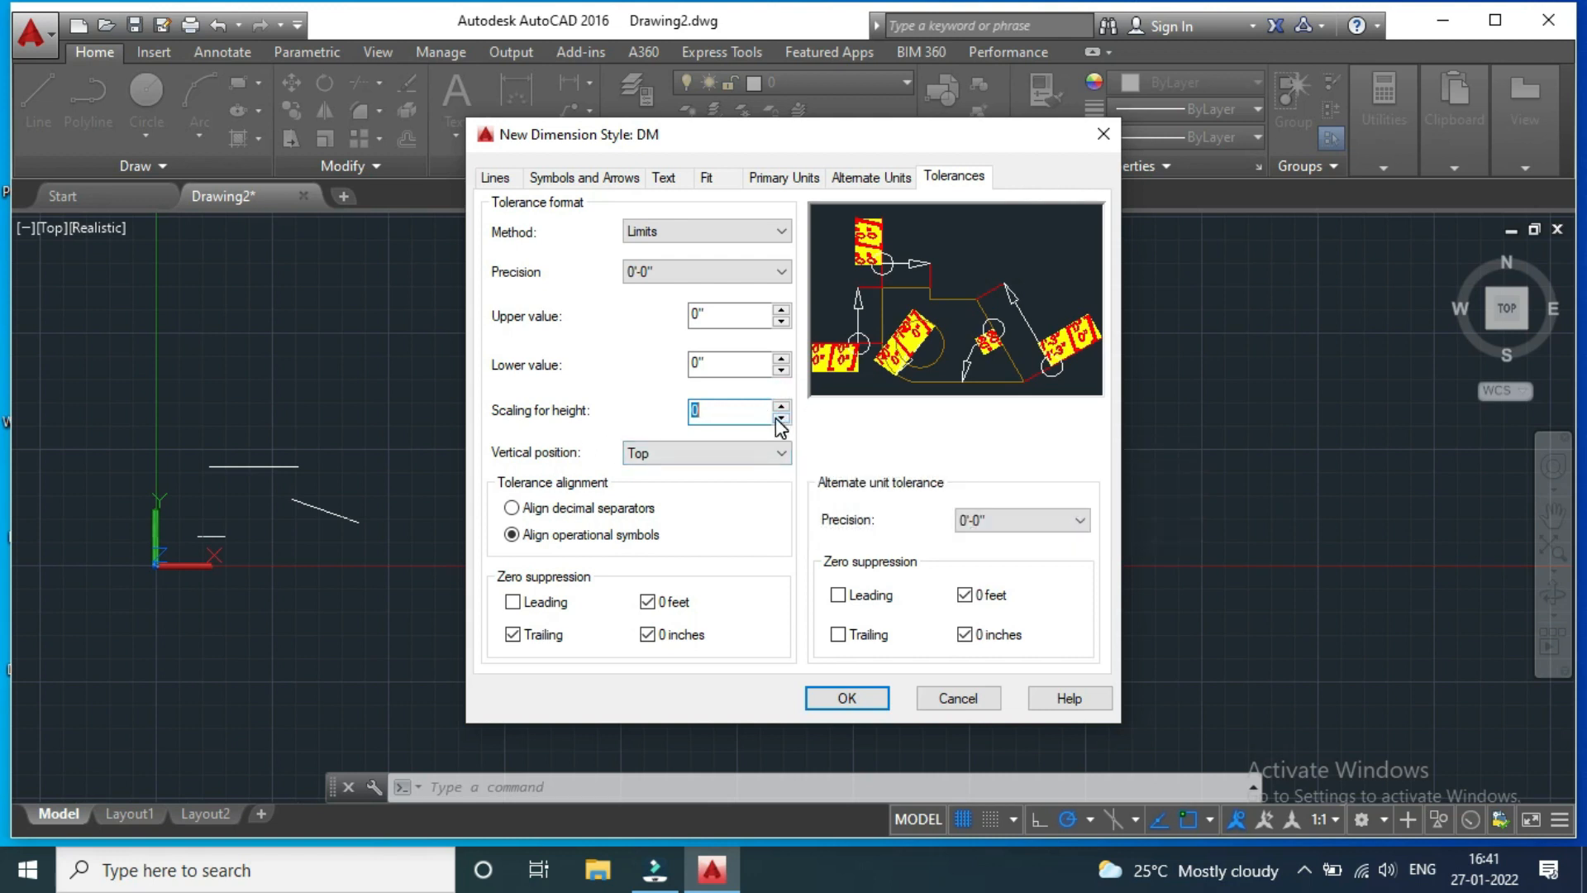
pyautogui.click(781, 417)
pyautogui.click(781, 416)
pyautogui.click(1103, 135)
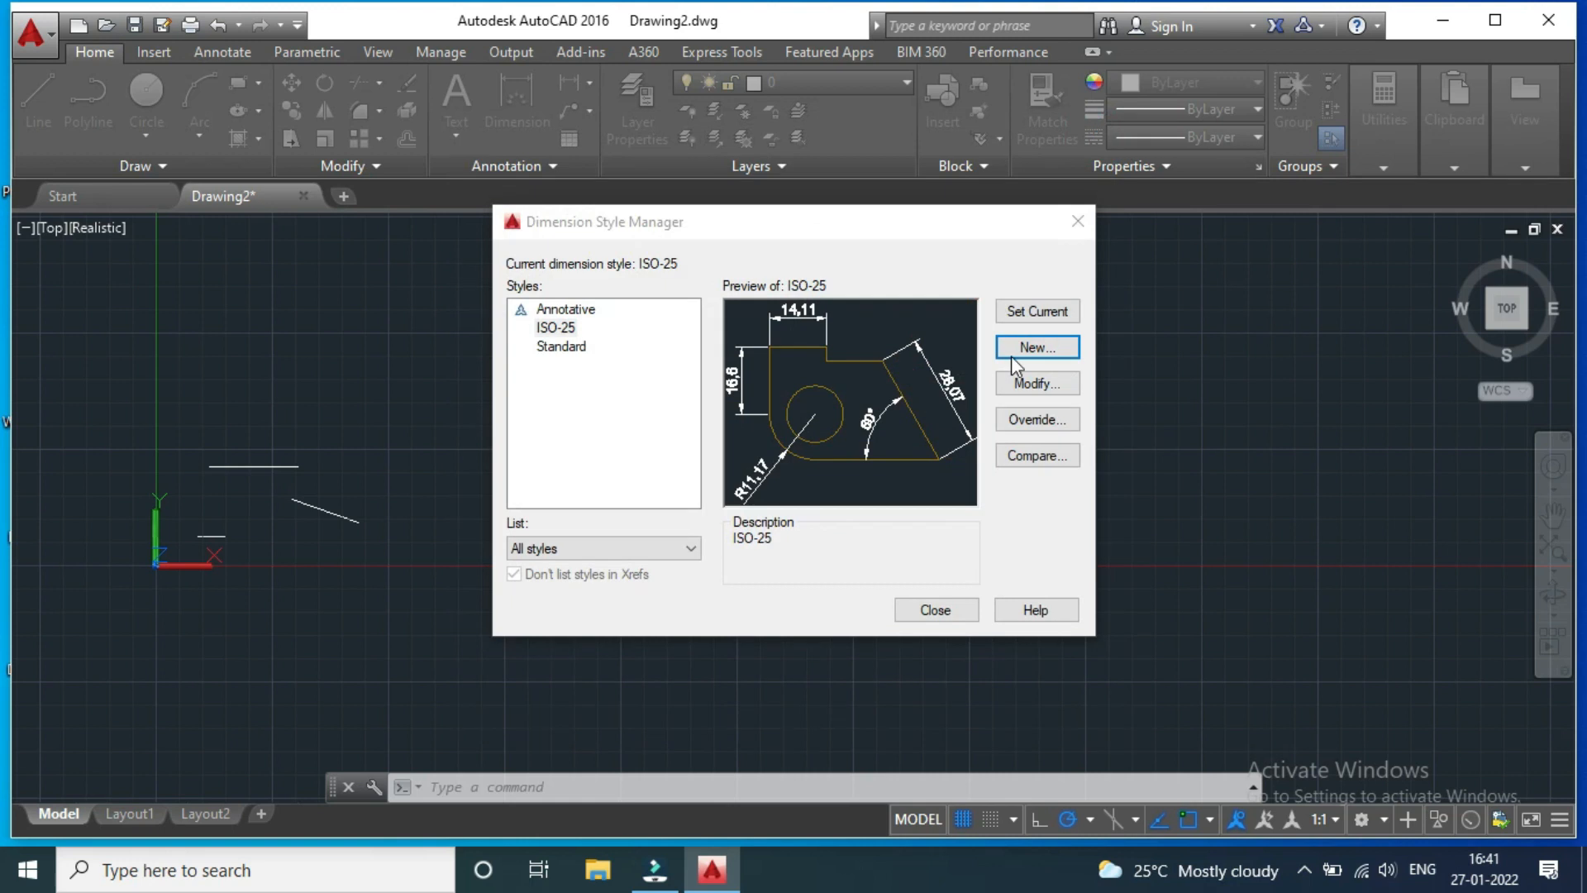
# Create a new dimension style named ND based on ISO-25 for all dimensions
pyautogui.click(1034, 345)
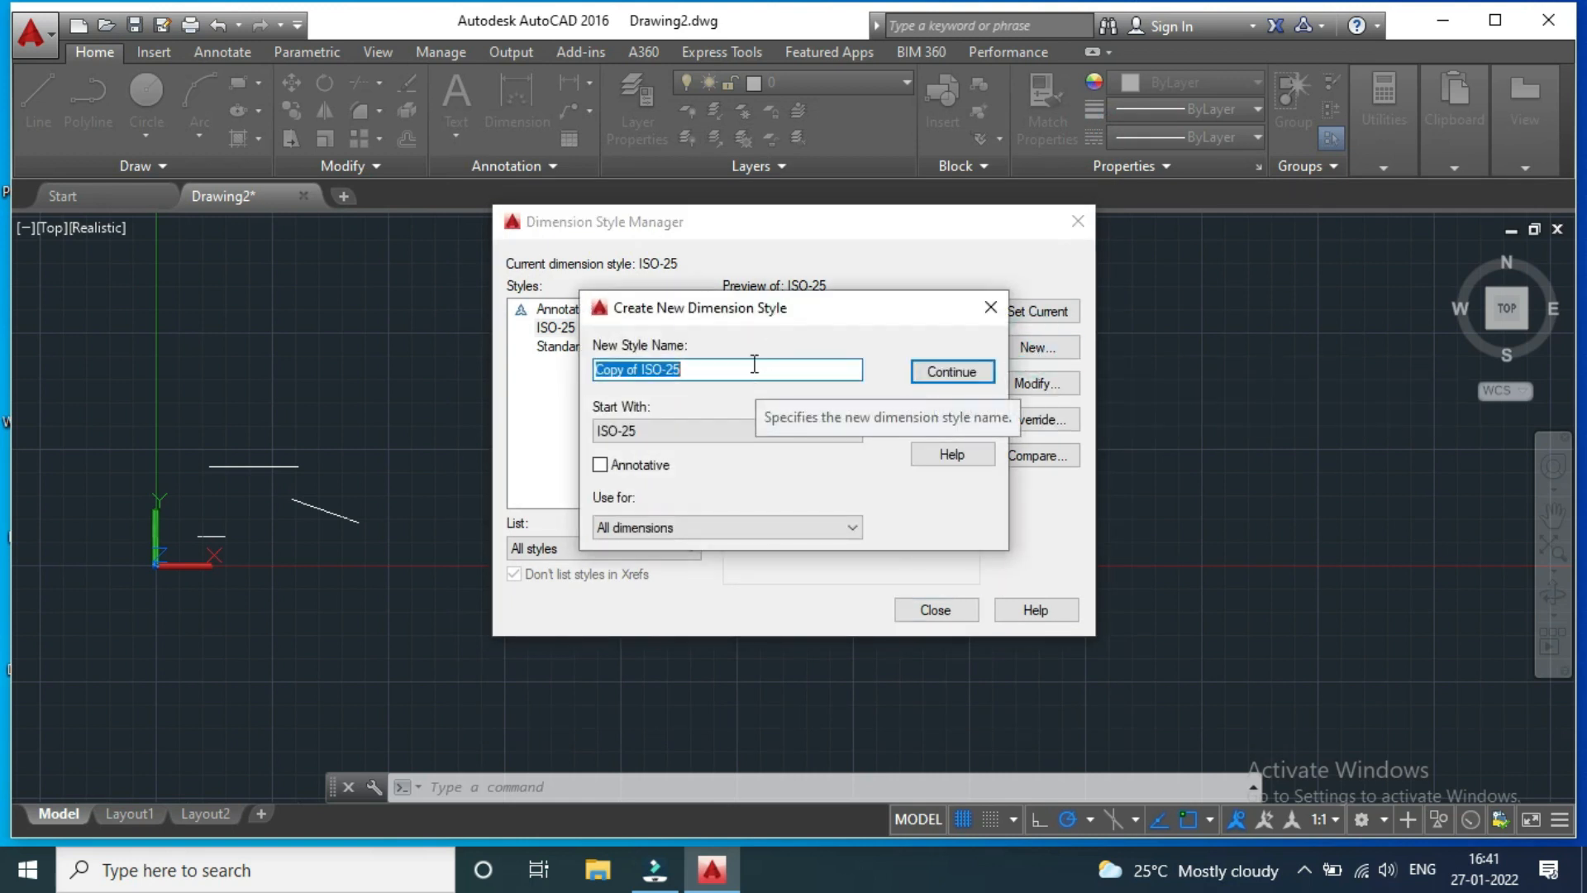
pyautogui.write('ND')
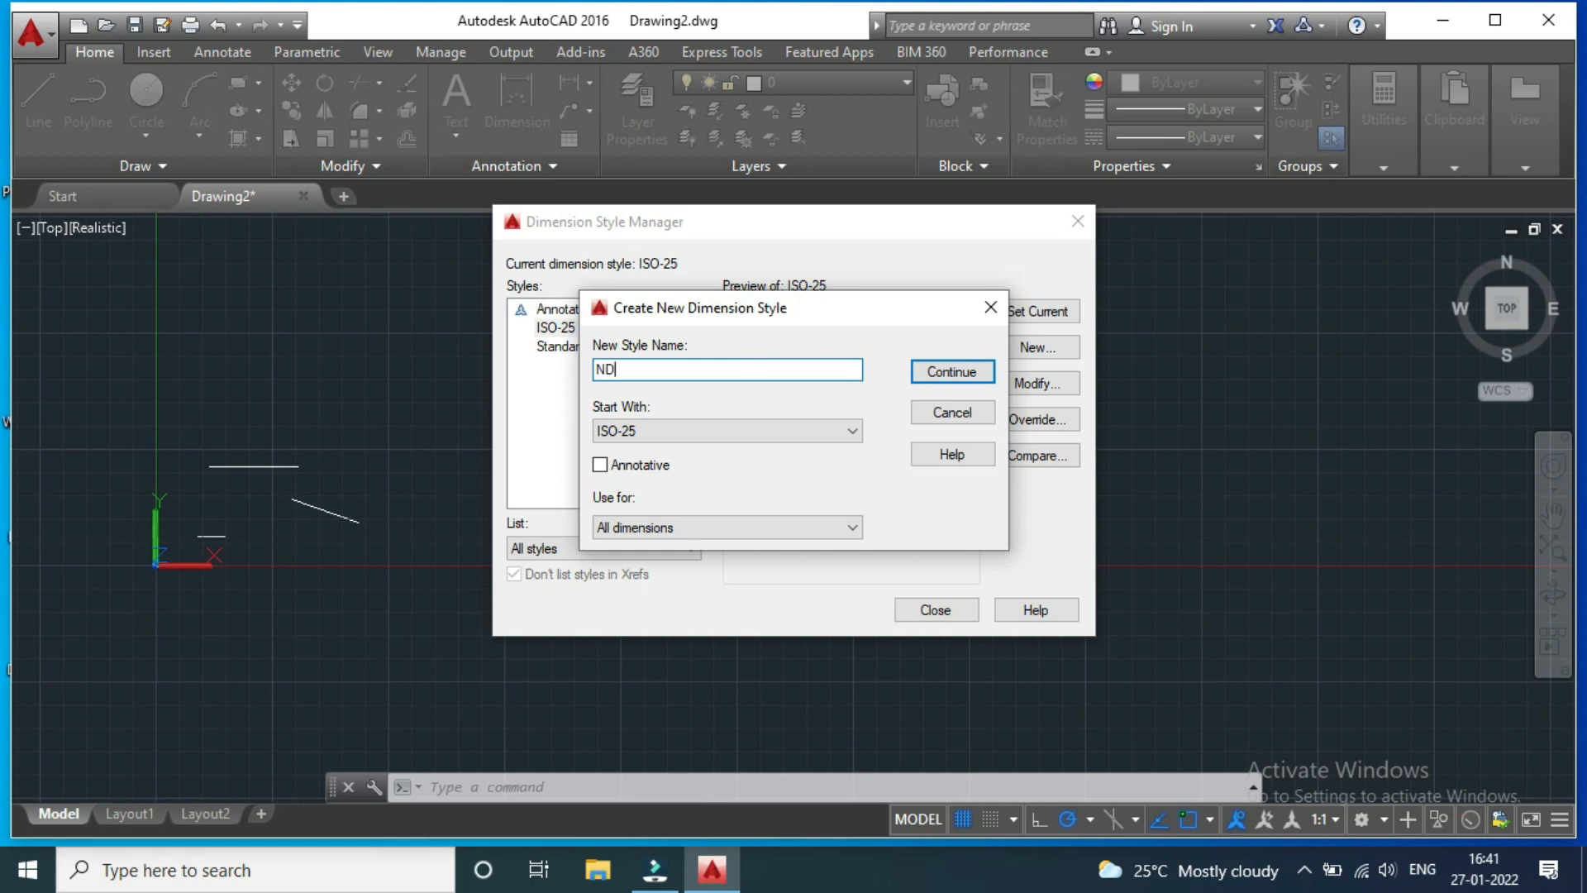
pyautogui.press('Return')
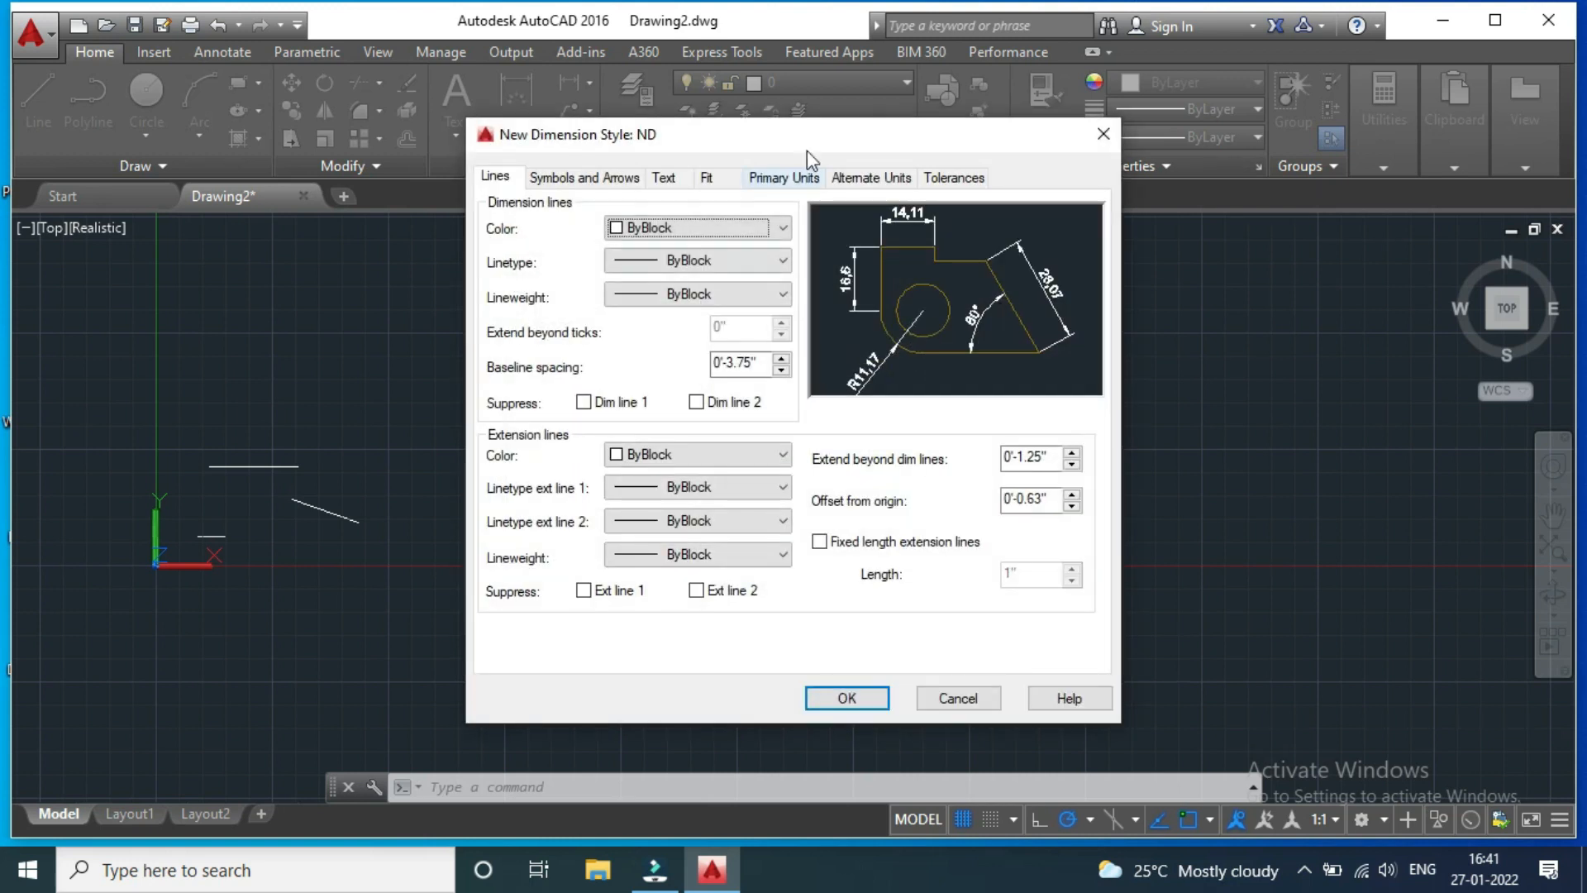
# Set the ND style's primary units to Engineering with a precision of 0'-0", and save the style
pyautogui.click(782, 176)
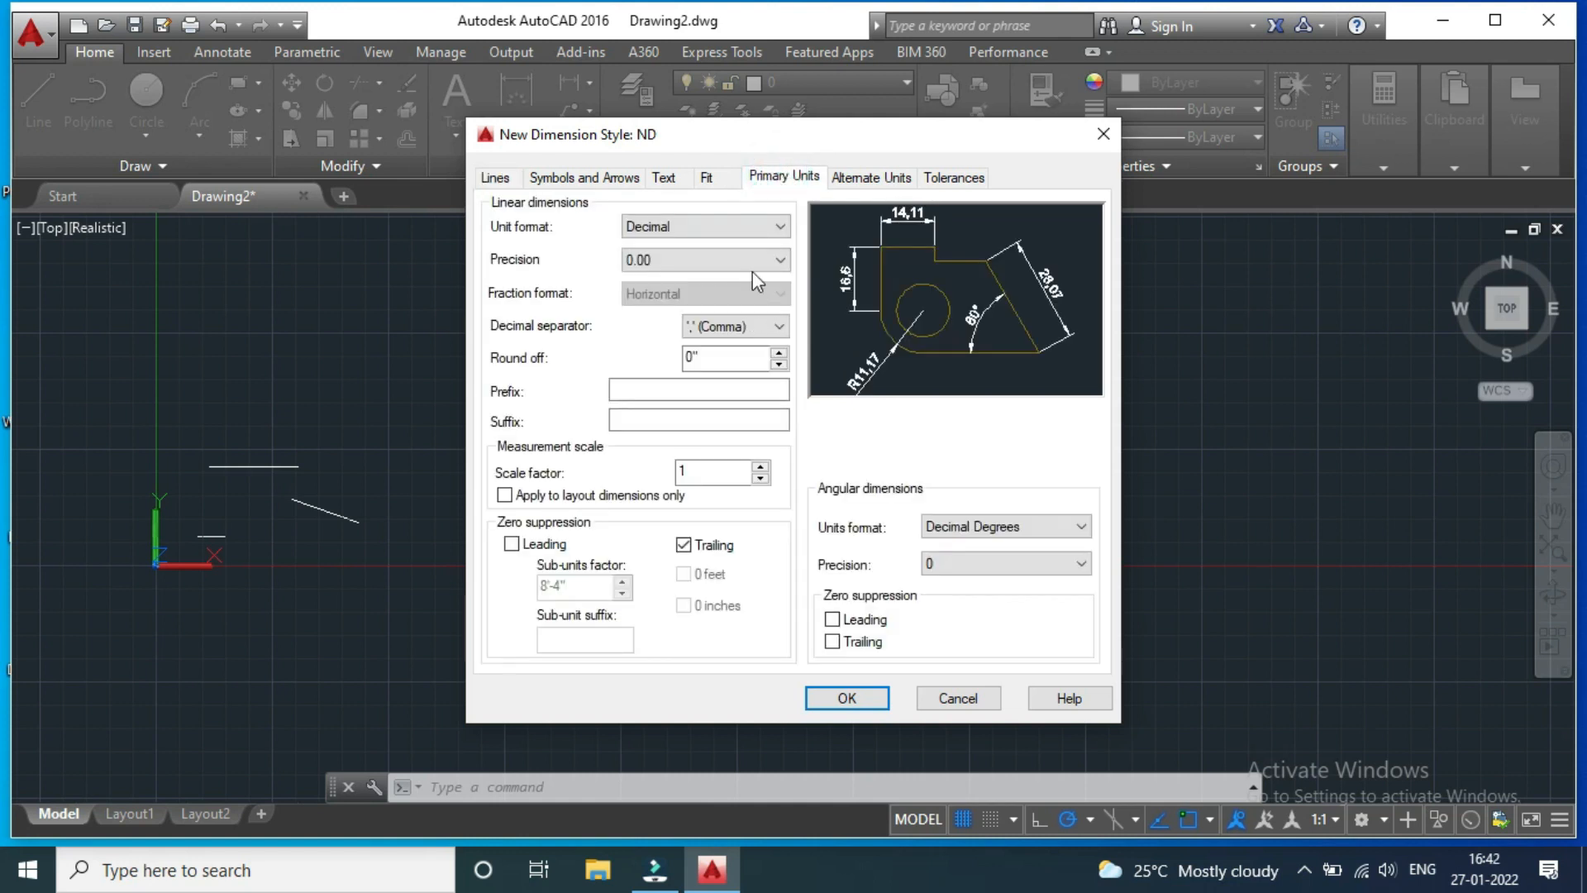
pyautogui.click(767, 226)
pyautogui.click(701, 277)
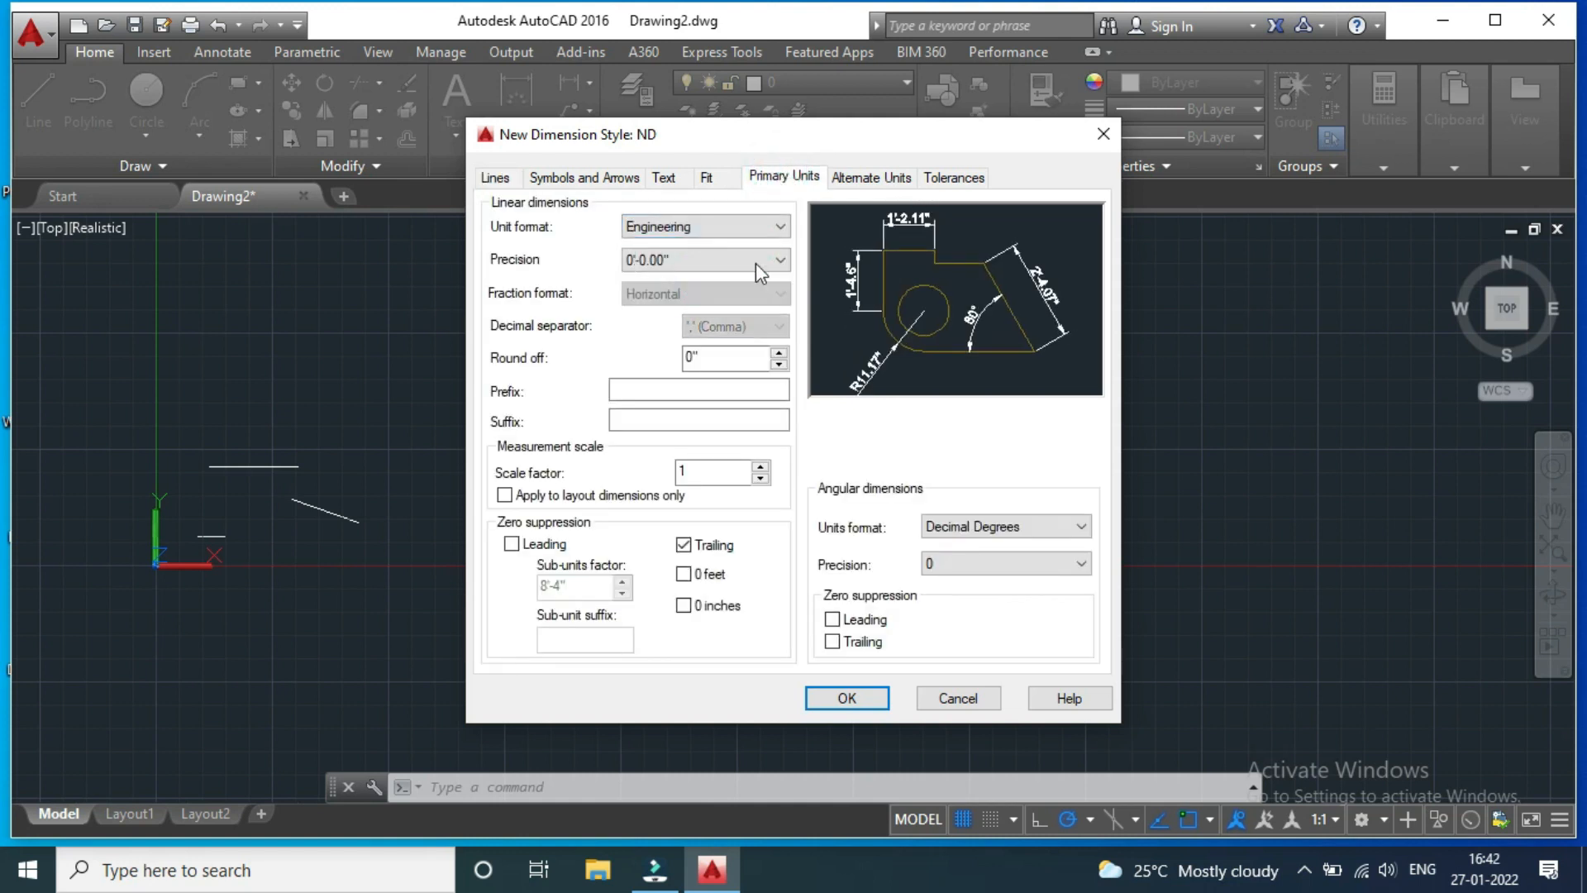
pyautogui.click(758, 261)
pyautogui.click(701, 289)
pyautogui.click(737, 261)
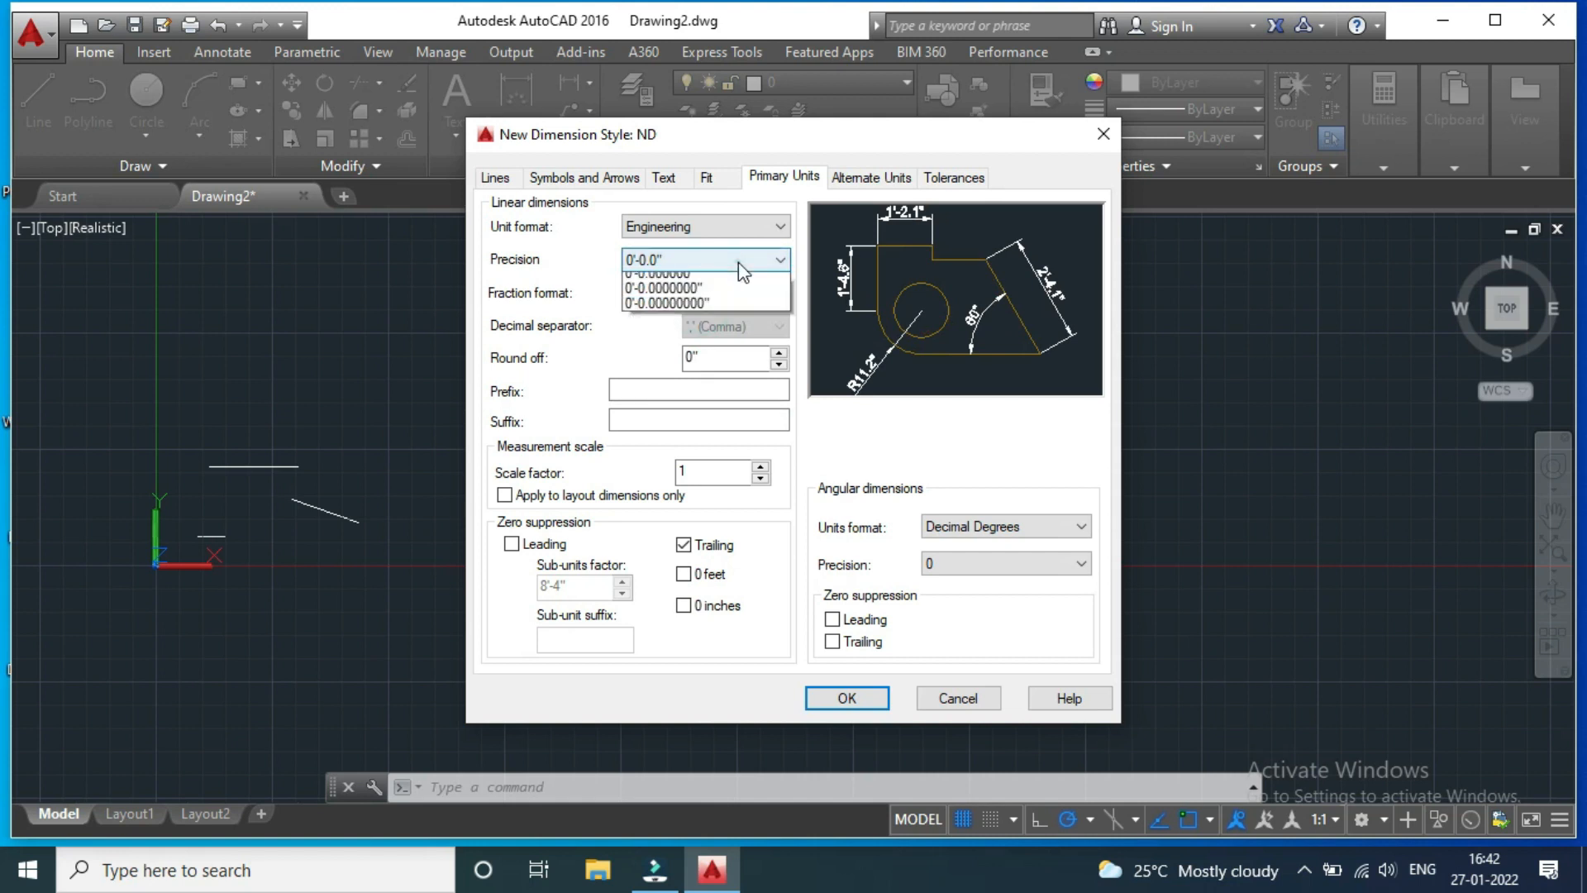
pyautogui.click(694, 275)
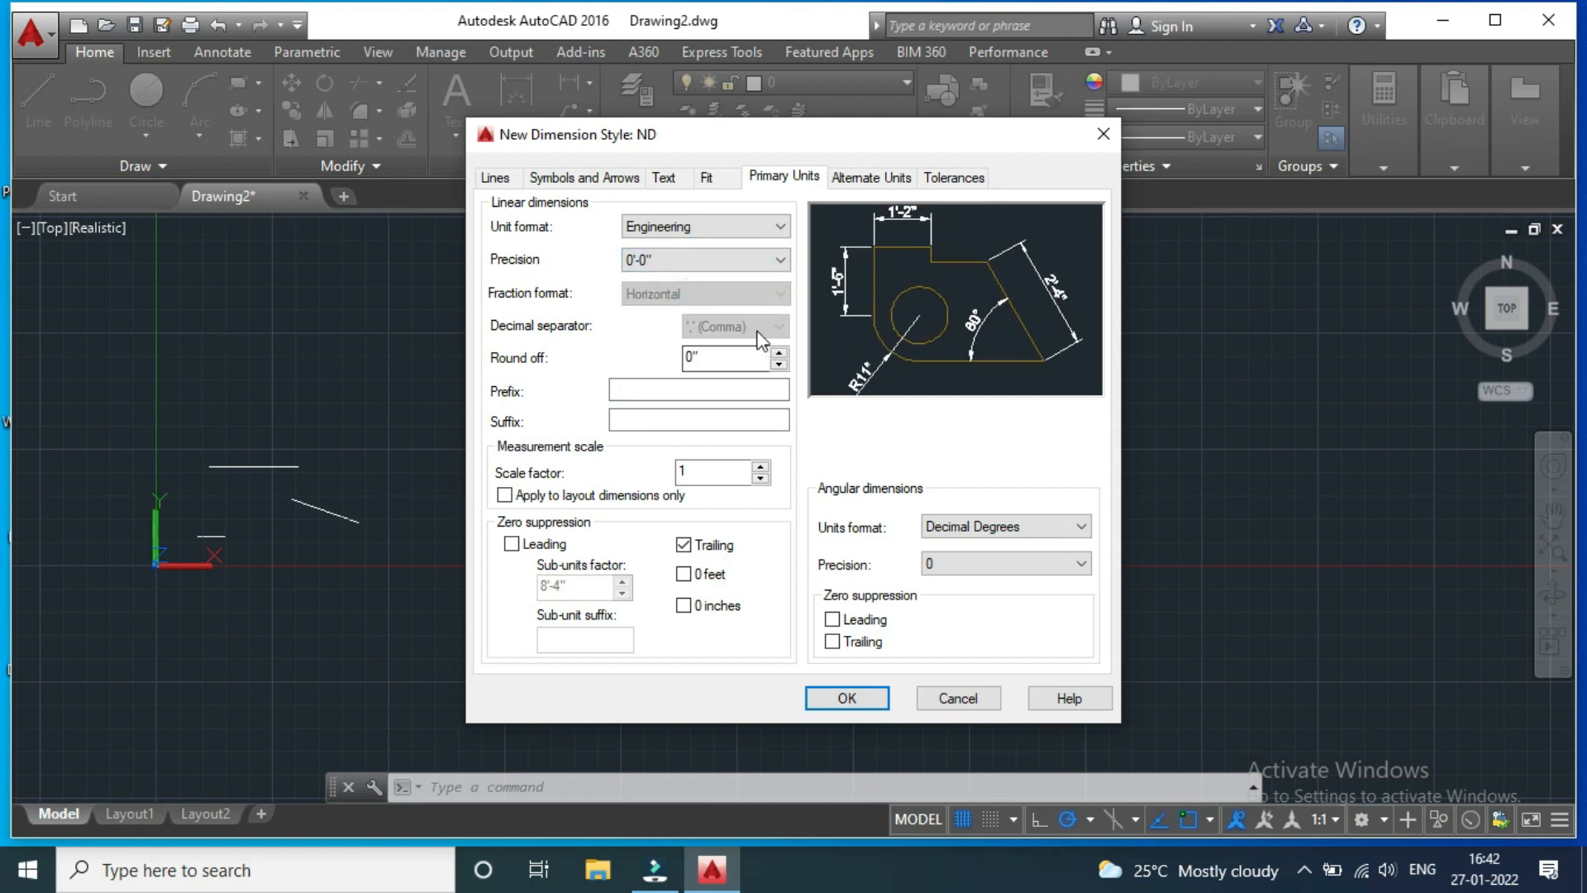
pyautogui.click(847, 699)
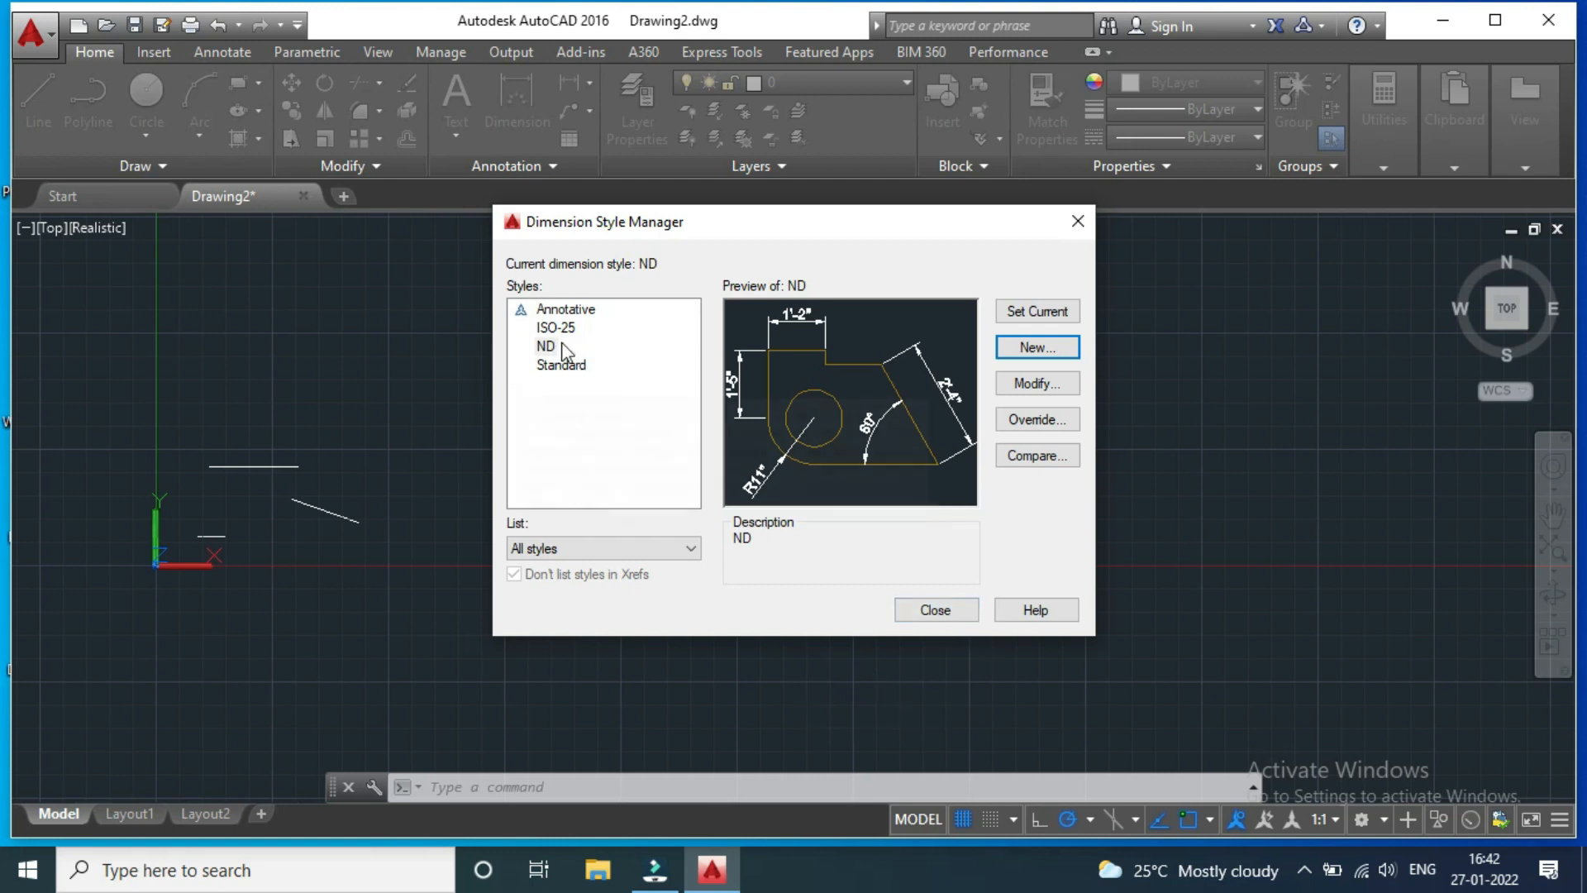
# Make ND the current dimension style and close the Dimension Style Manager
pyautogui.click(538, 347)
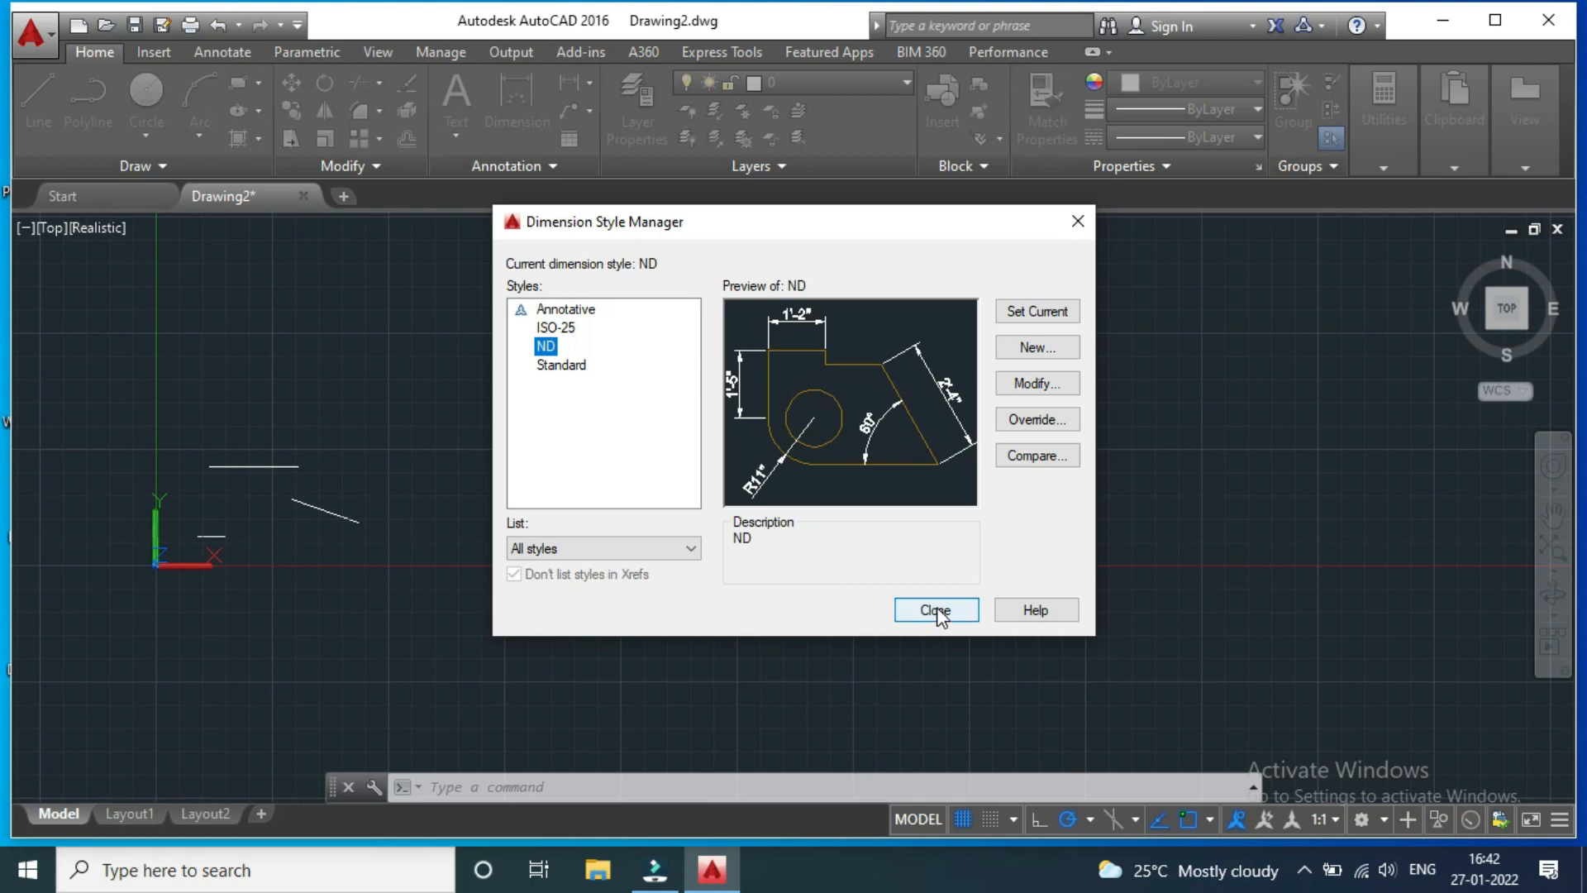
pyautogui.click(1062, 312)
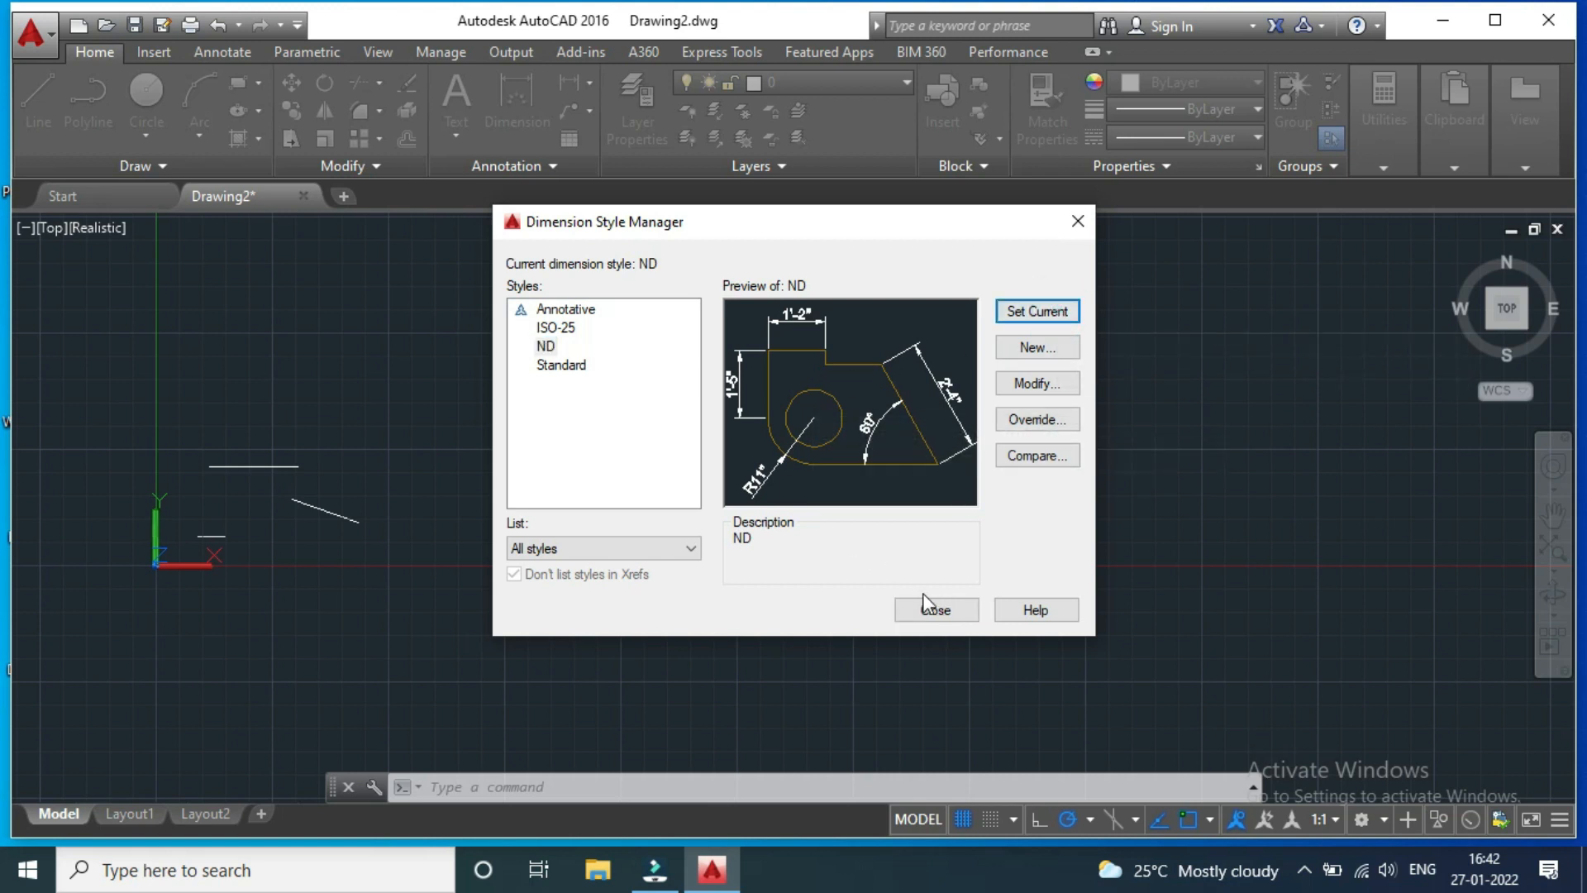
pyautogui.click(934, 610)
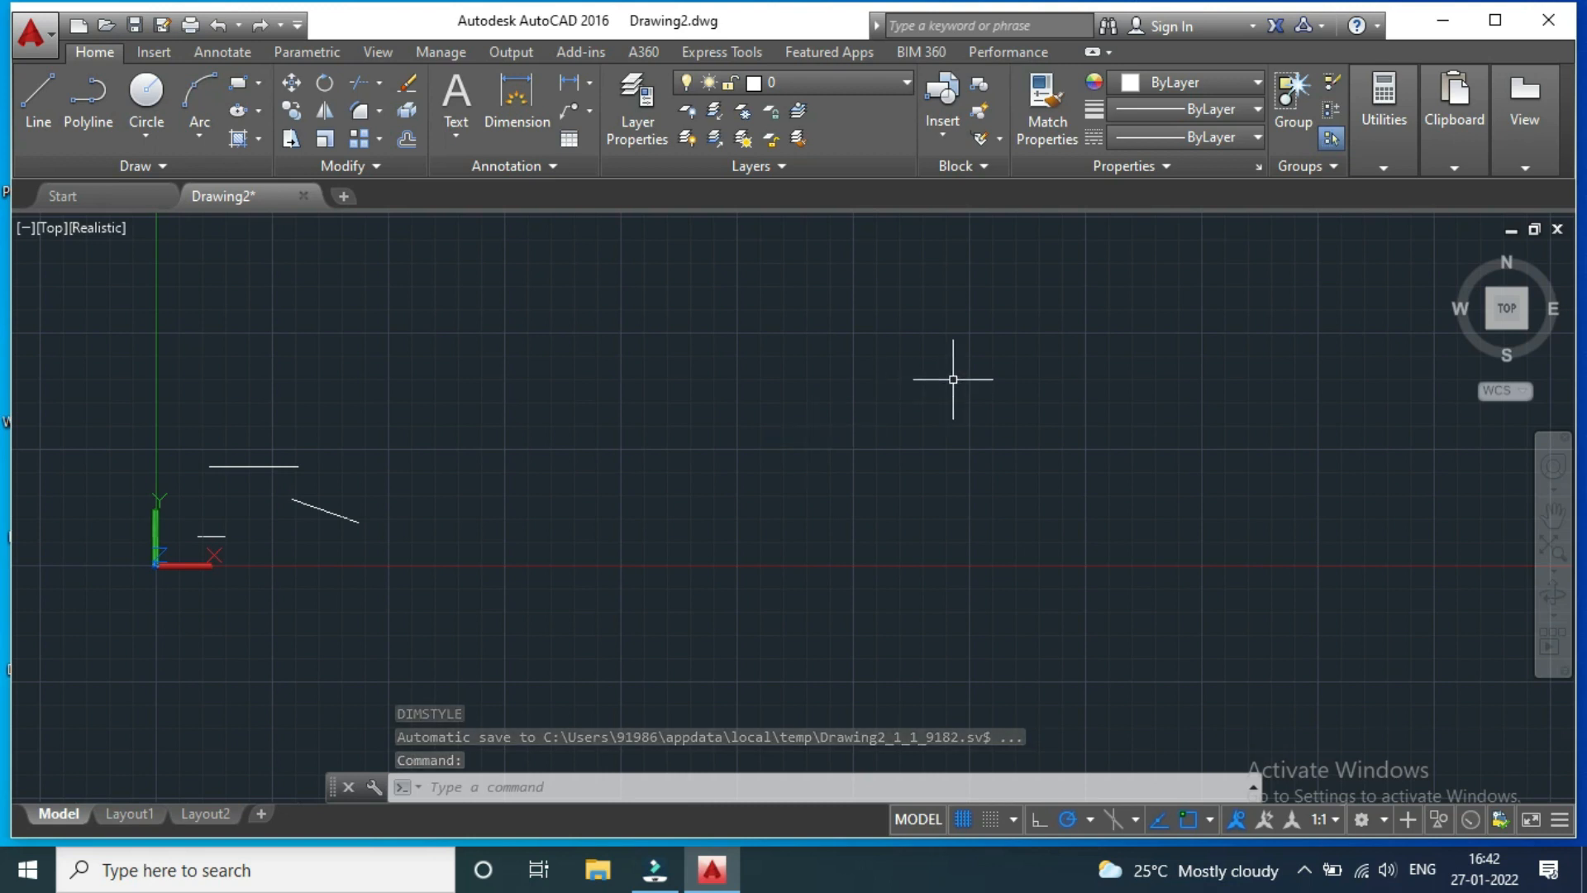
pyautogui.scroll(-2, 653, 425)
pyautogui.scroll(1, 645, 438)
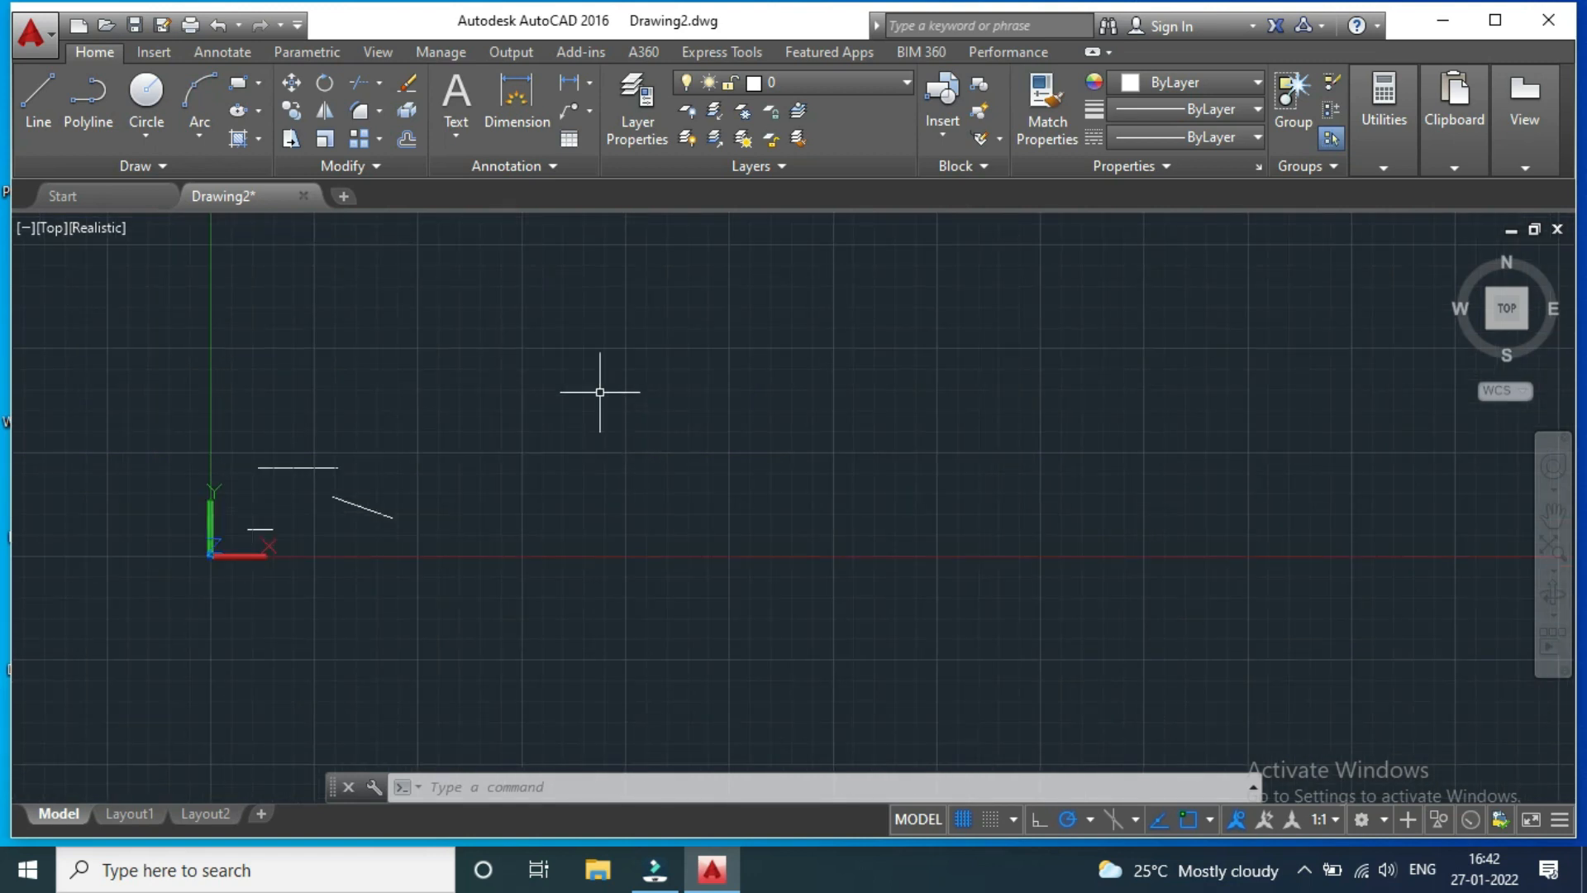
pyautogui.scroll(-2, 542, 269)
pyautogui.scroll(3, 670, 460)
pyautogui.scroll(2, 740, 464)
pyautogui.scroll(-3, 741, 464)
pyautogui.scroll(1, 743, 468)
pyautogui.scroll(3, 740, 463)
pyautogui.scroll(-3, 482, 436)
pyautogui.scroll(-1, 497, 437)
pyautogui.scroll(1, 521, 411)
pyautogui.scroll(1, 388, 368)
pyautogui.scroll(1, 389, 368)
pyautogui.scroll(-1, 230, 319)
pyautogui.scroll(2, 170, 311)
pyautogui.scroll(1, 165, 306)
pyautogui.scroll(1, 447, 425)
pyautogui.scroll(-1, 443, 417)
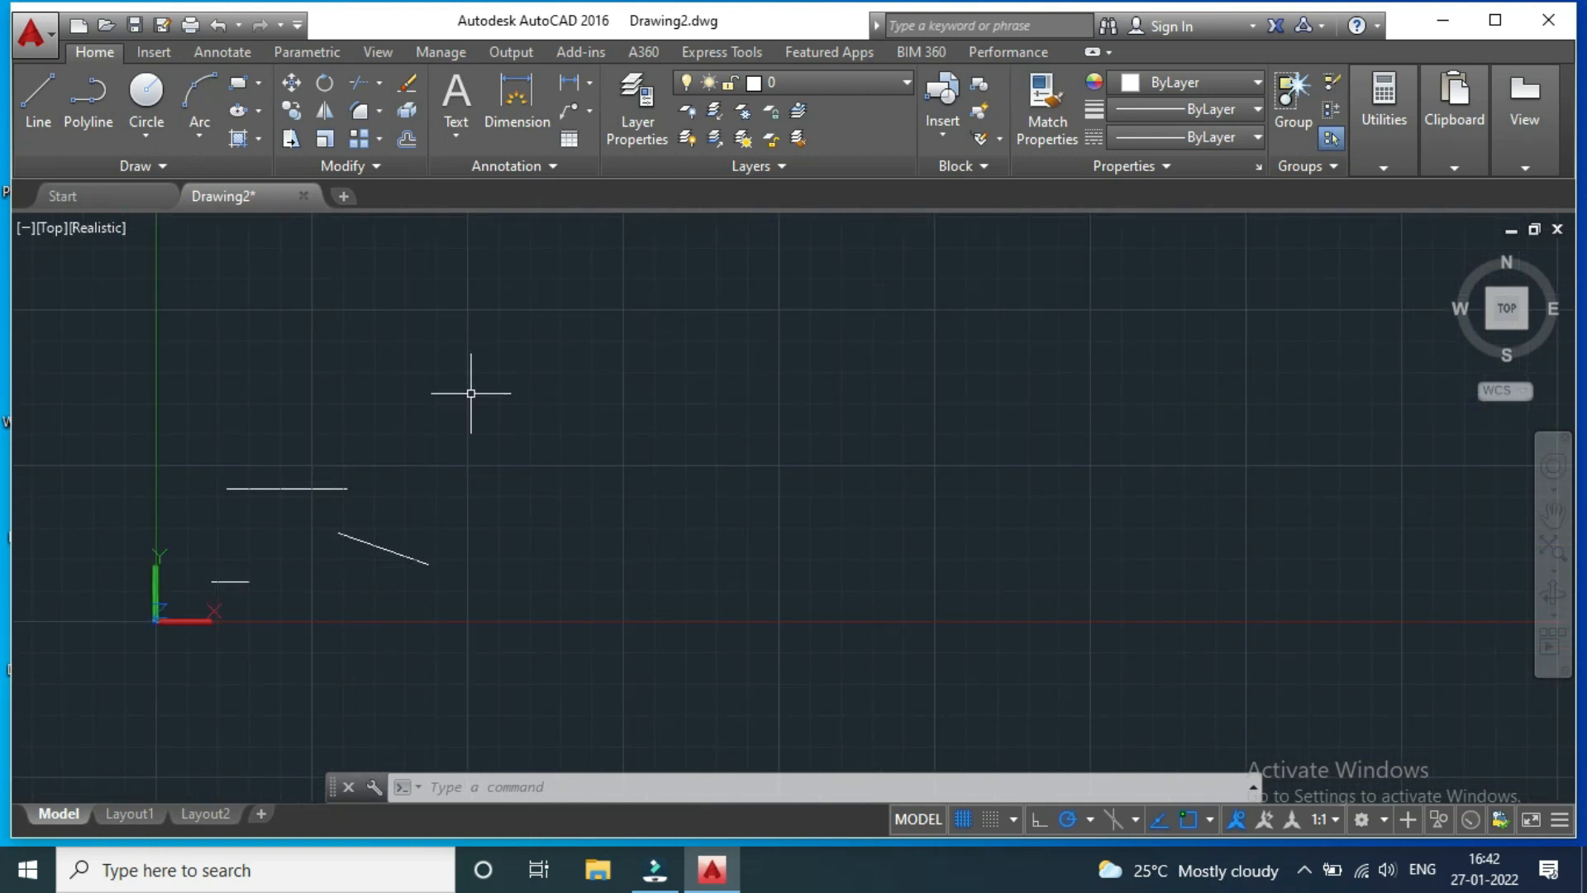
pyautogui.scroll(1, 471, 394)
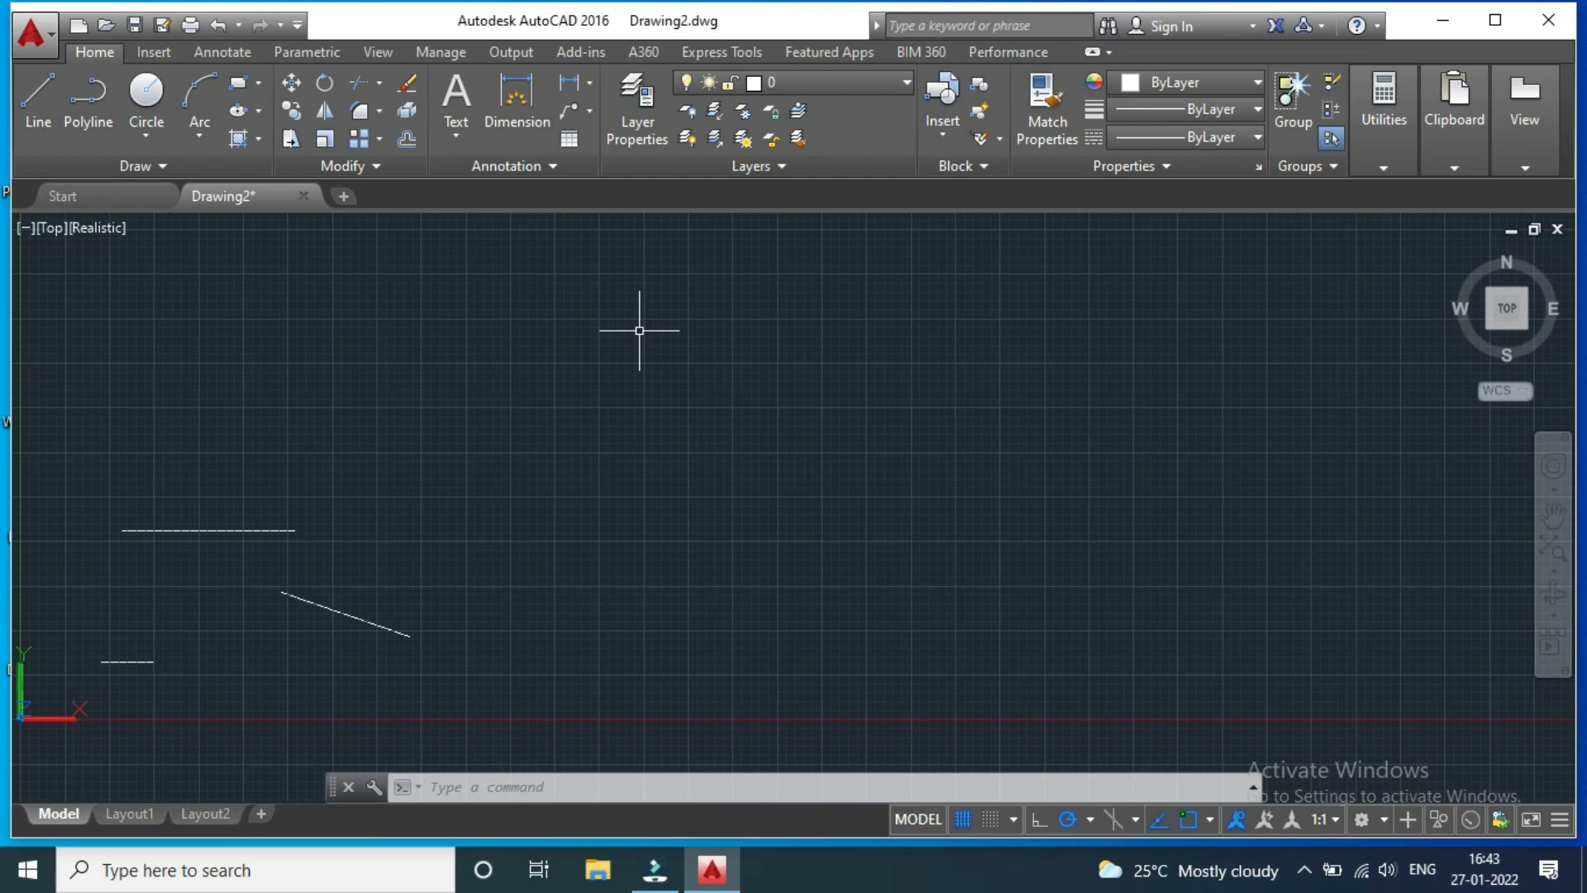
pyautogui.scroll(-3, 734, 334)
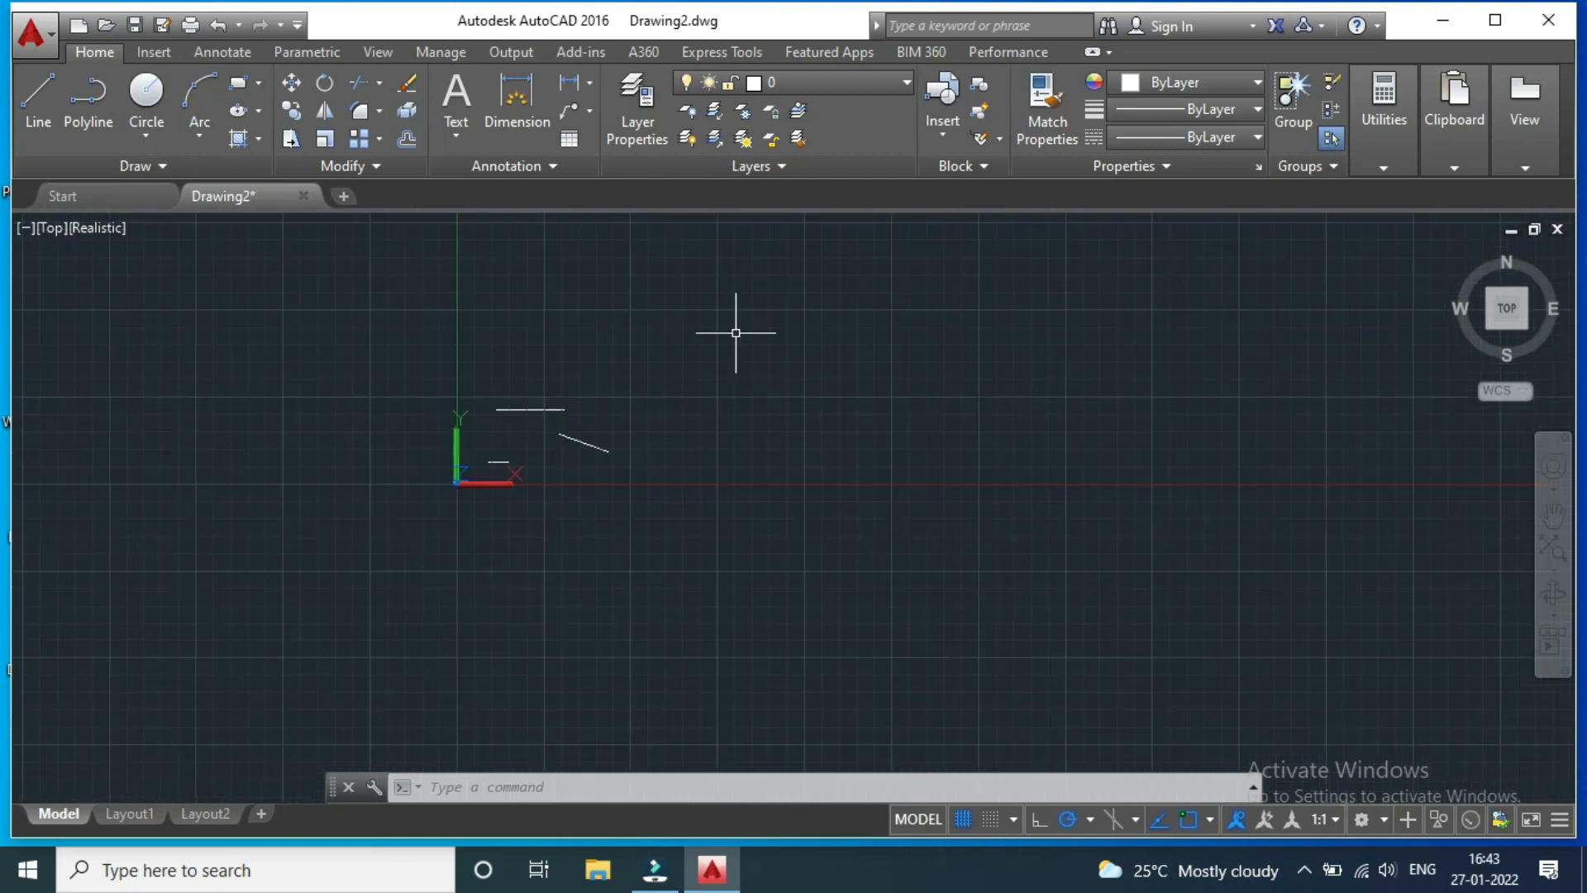
pyautogui.scroll(2, 719, 332)
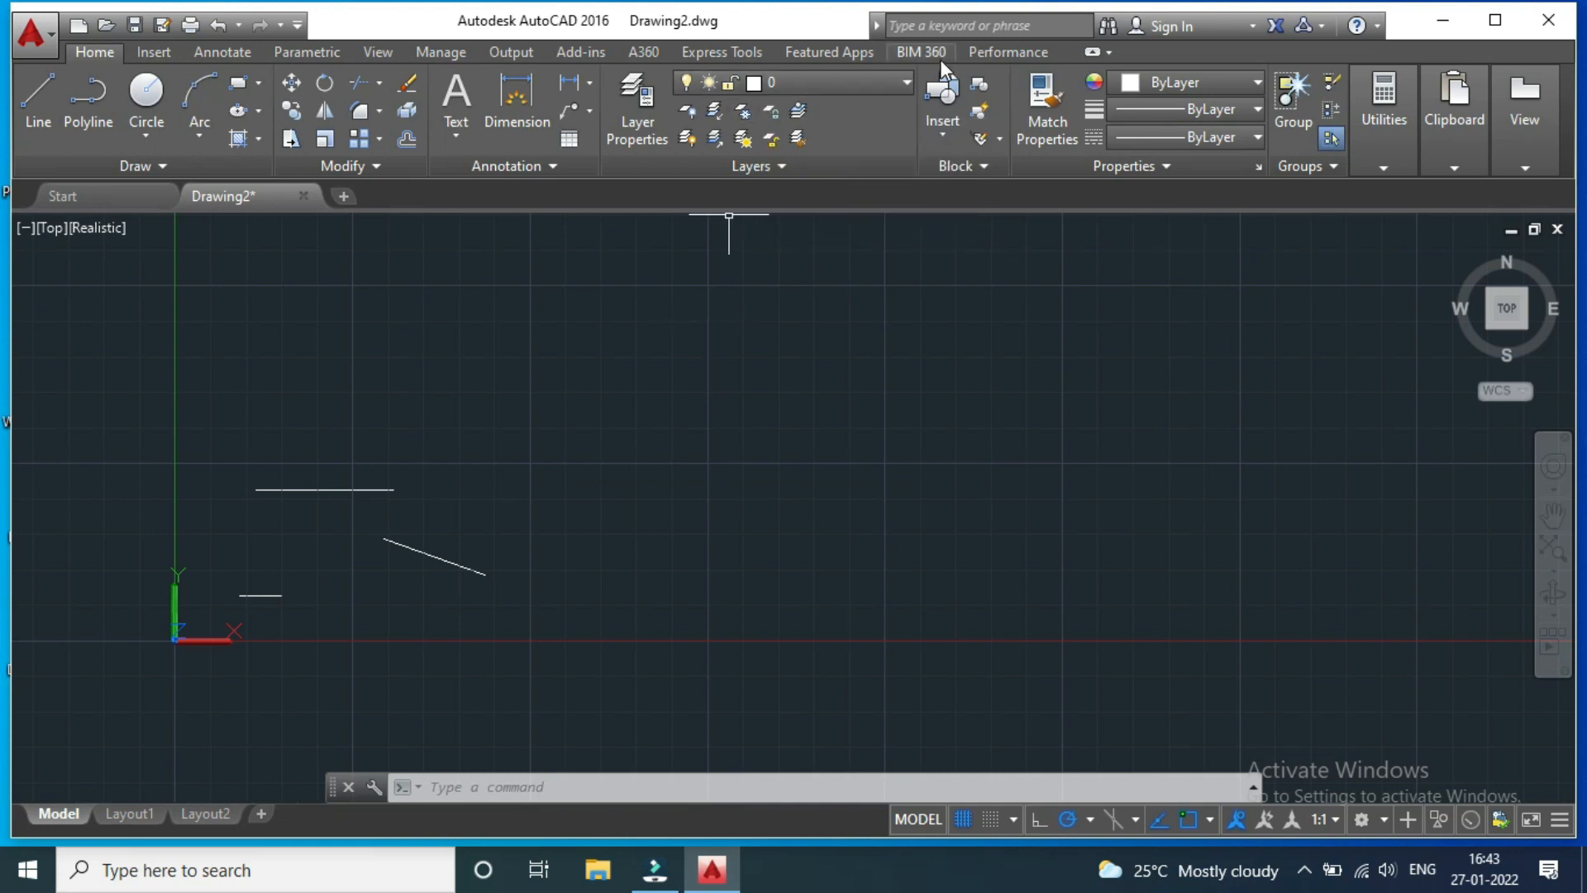
pyautogui.scroll(-2, 766, 348)
pyautogui.scroll(2, 797, 368)
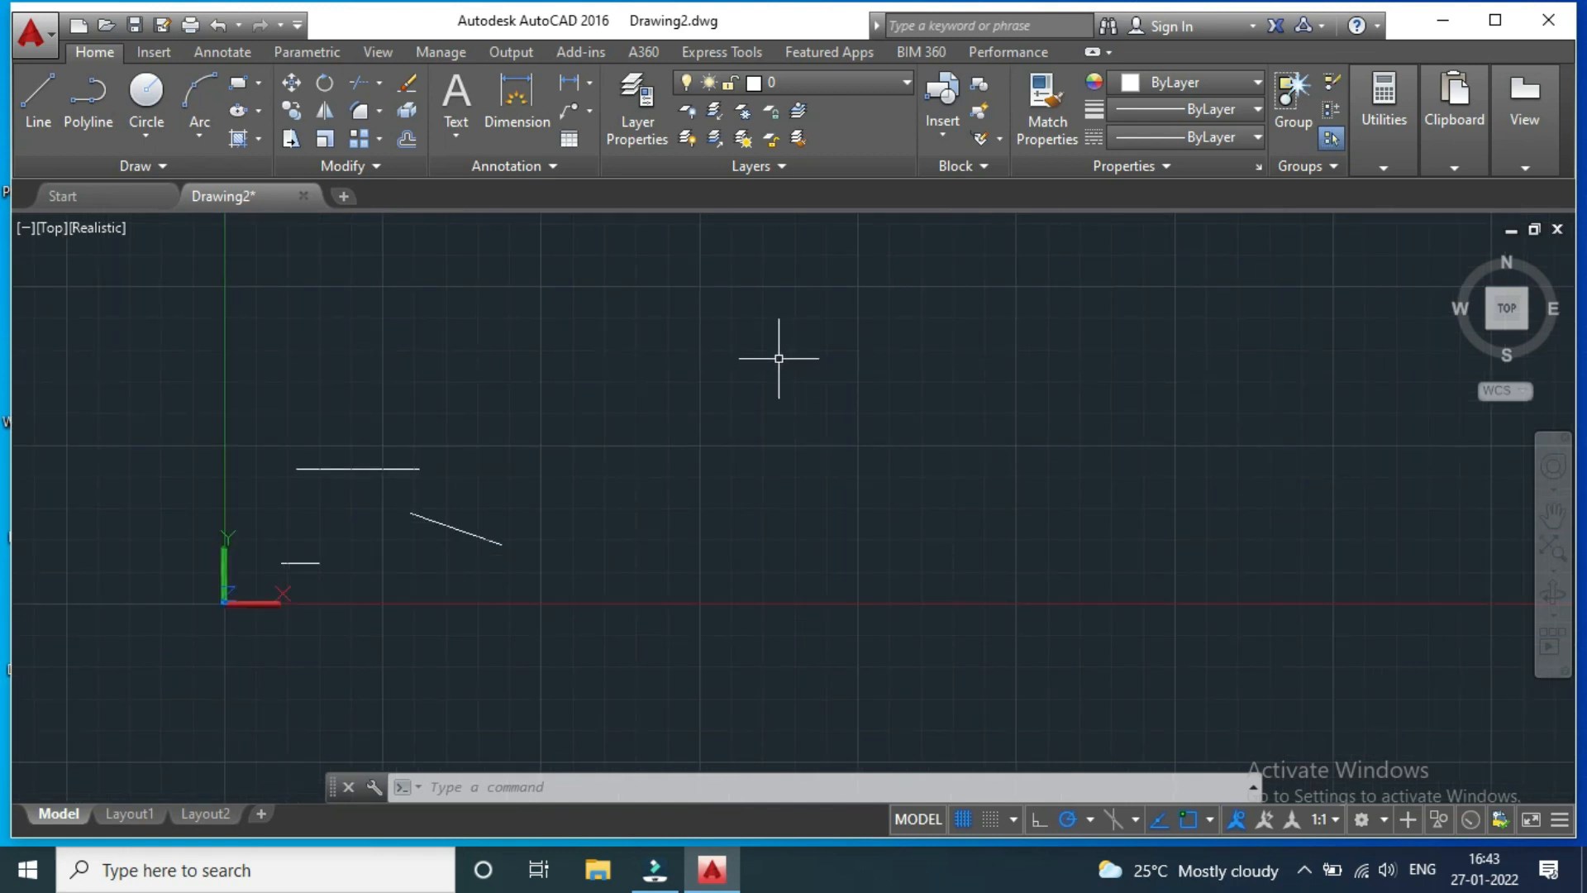
pyautogui.scroll(-2, 735, 384)
pyautogui.scroll(1, 768, 385)
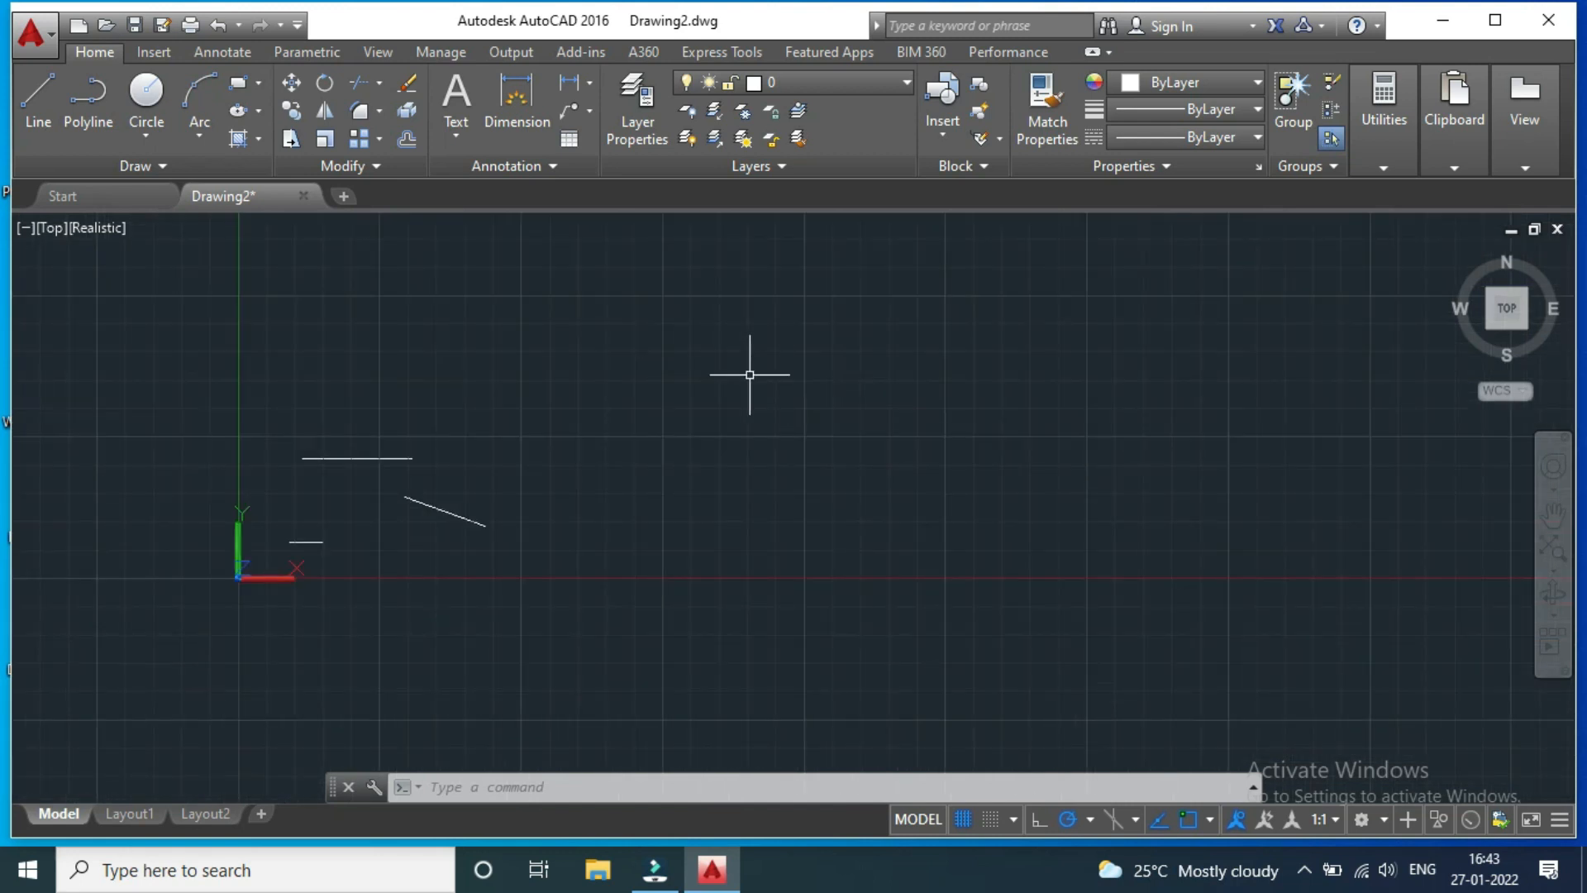
pyautogui.scroll(-4, 1169, 471)
pyautogui.scroll(5, 1212, 454)
pyautogui.scroll(-2, 1046, 439)
pyautogui.scroll(1, 1034, 430)
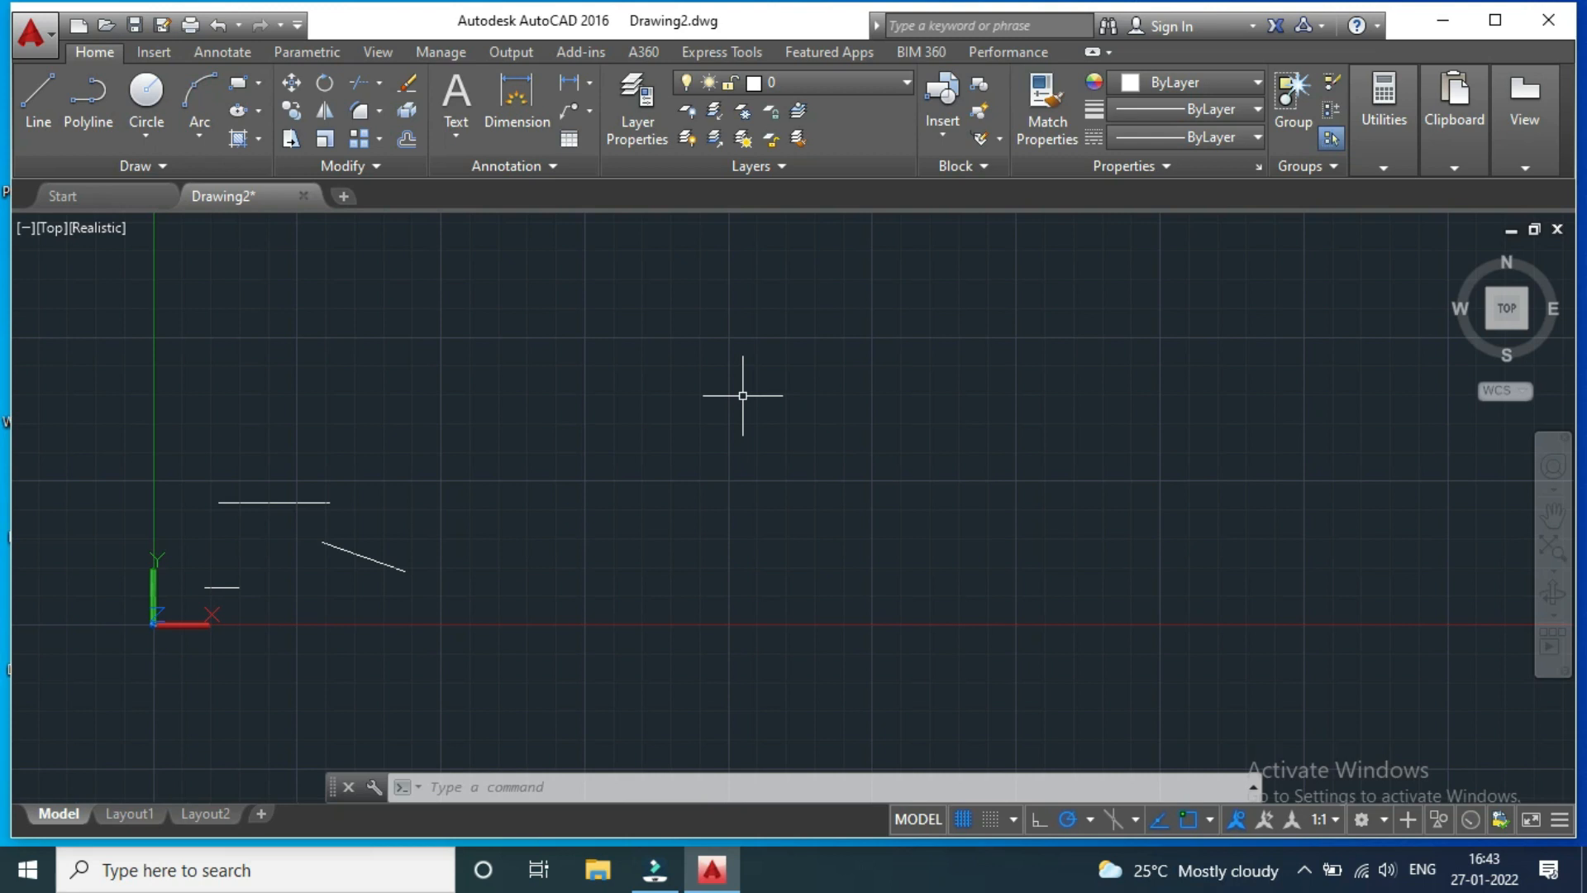
# Reset the model space limits with the LIMITS command, setting the lower-left corner to 0,0
pyautogui.write('L')
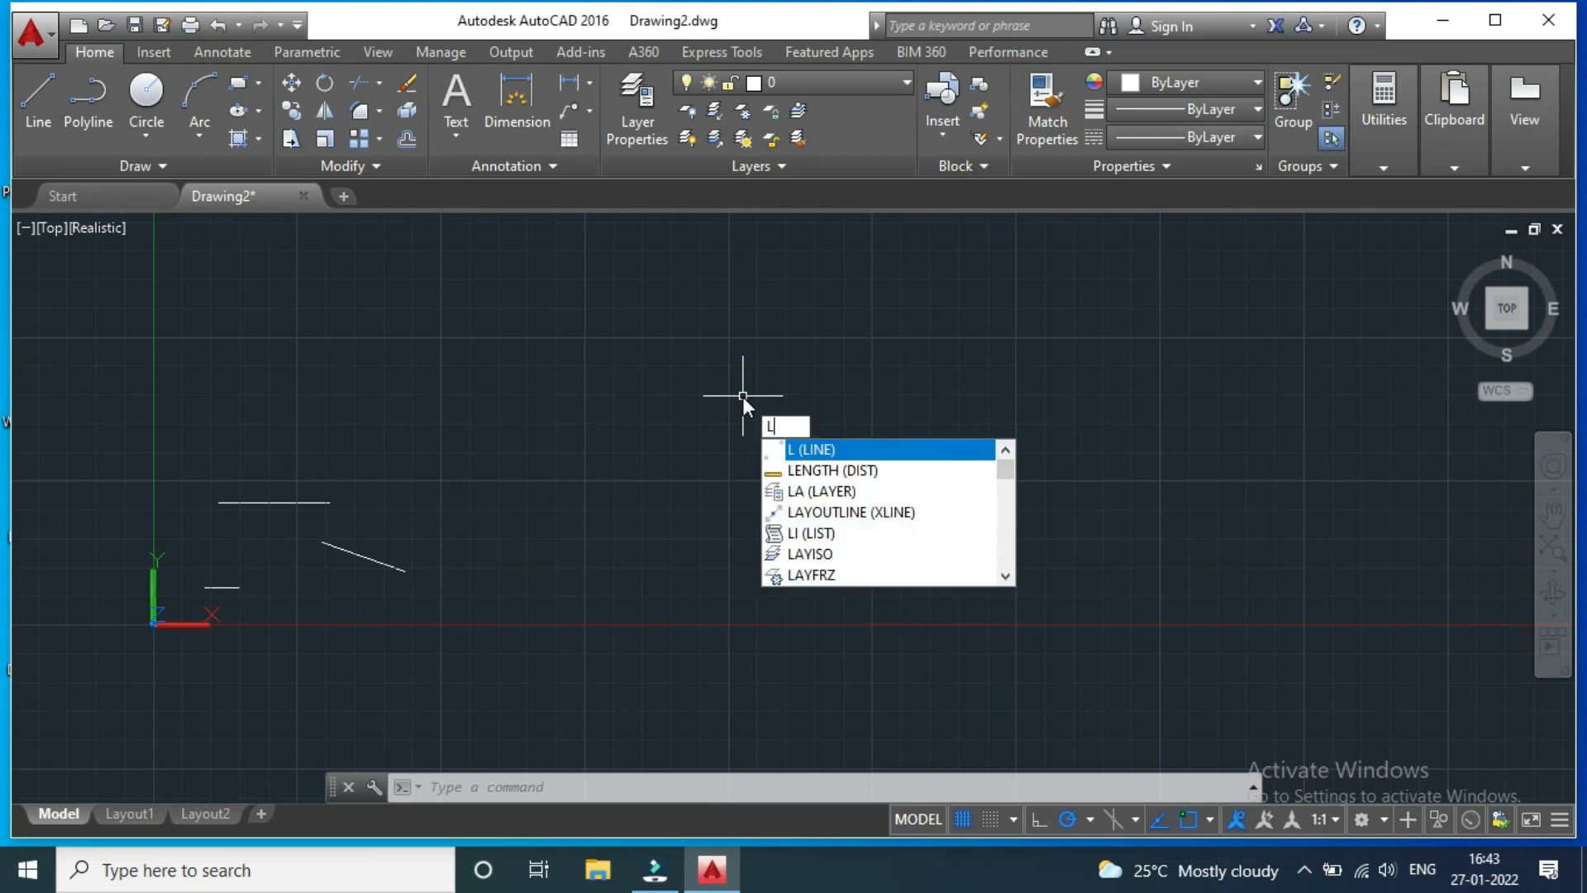
pyautogui.write('IM')
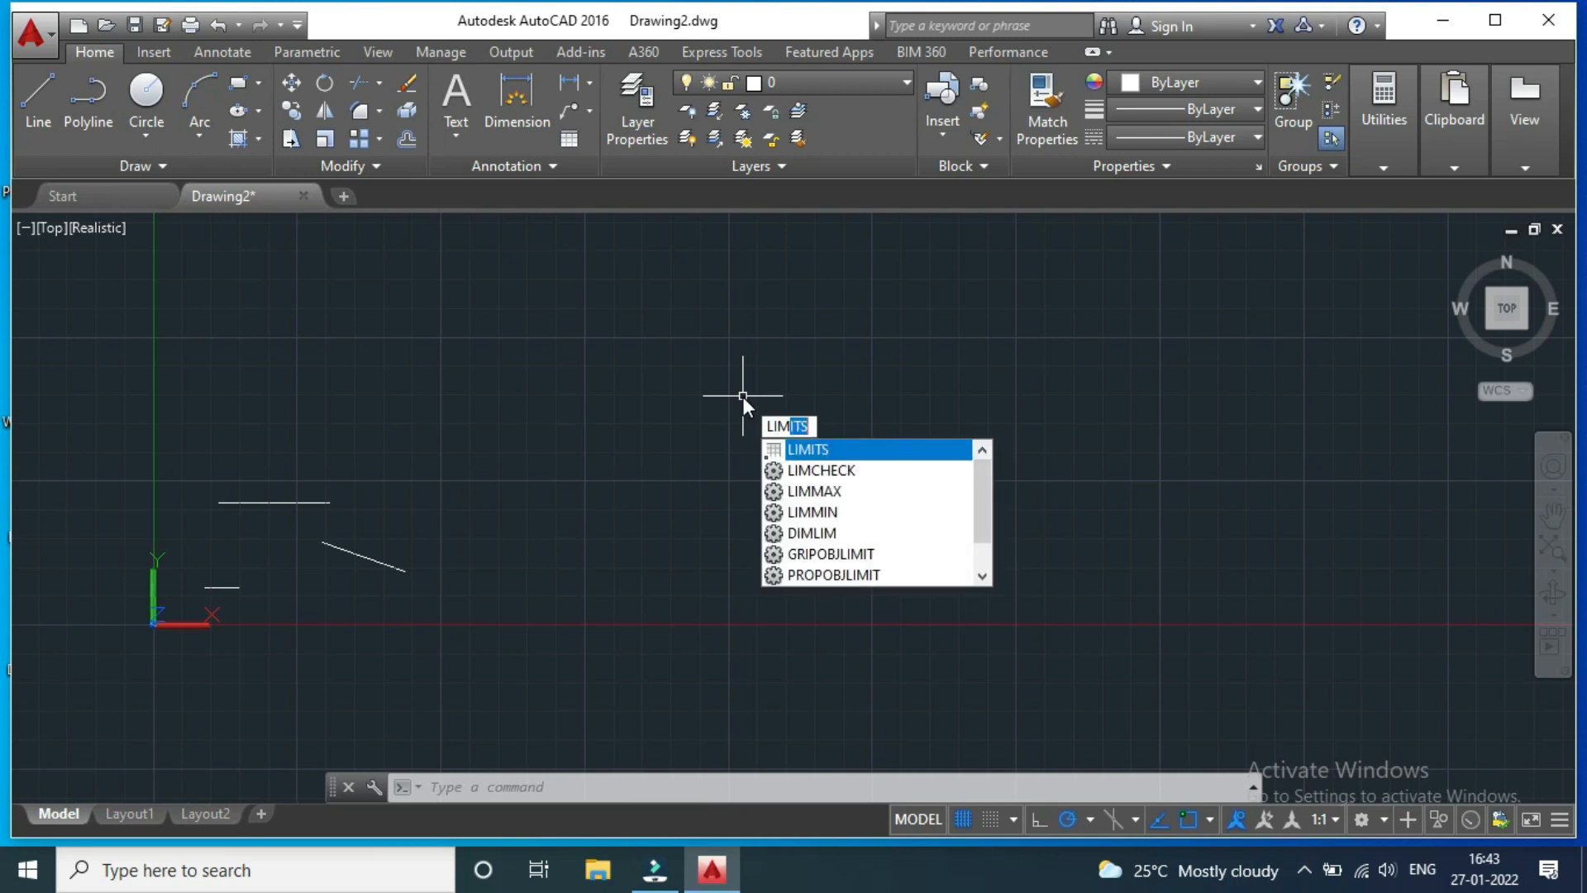
pyautogui.click(882, 448)
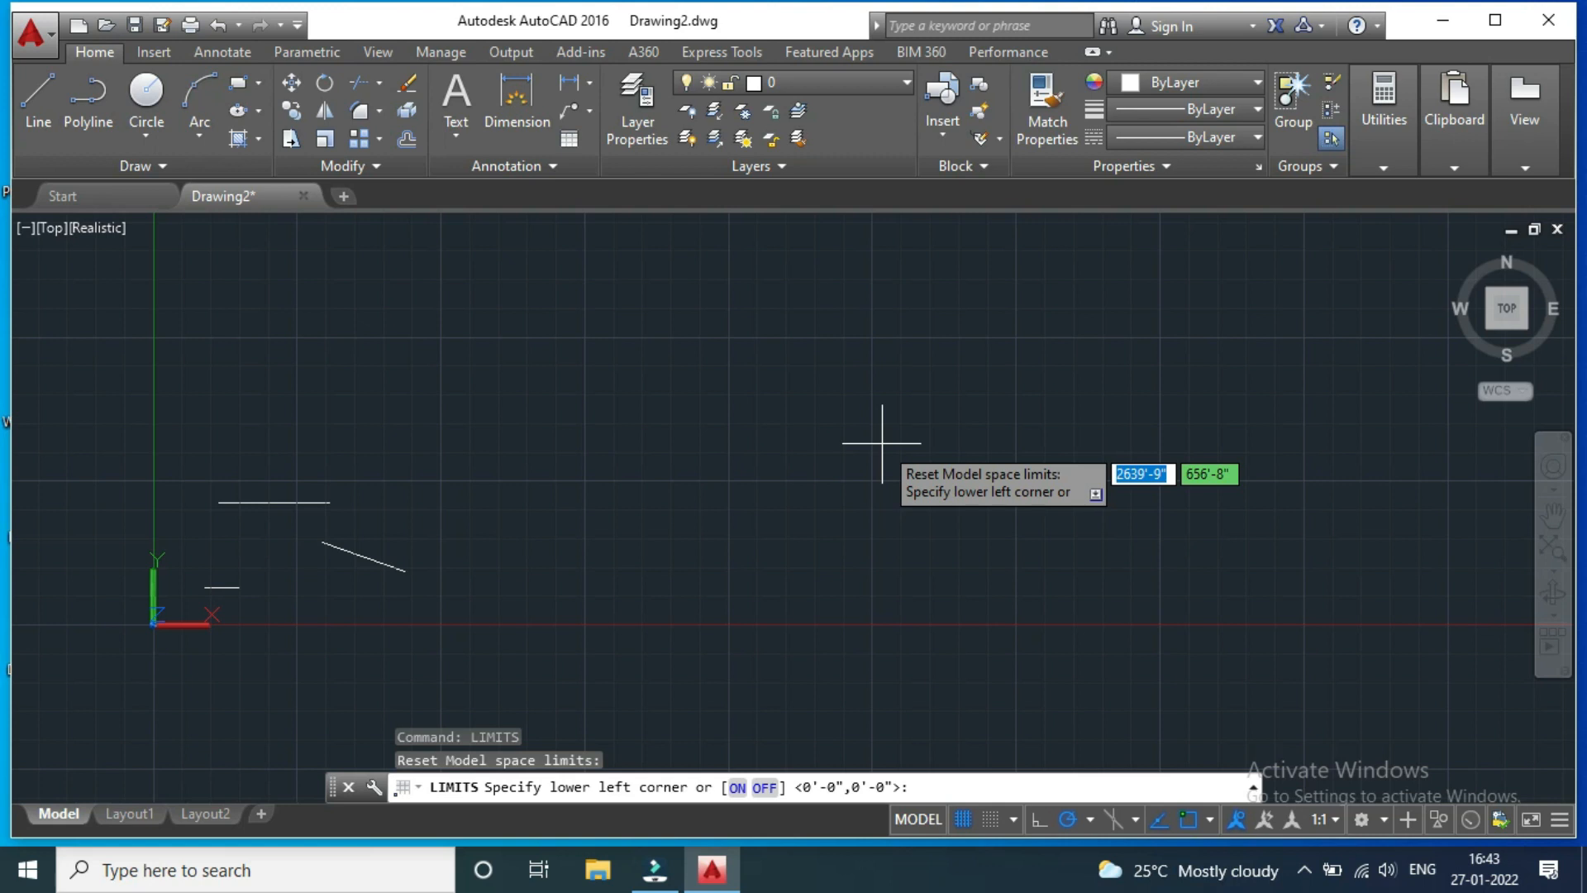
pyautogui.write('0')
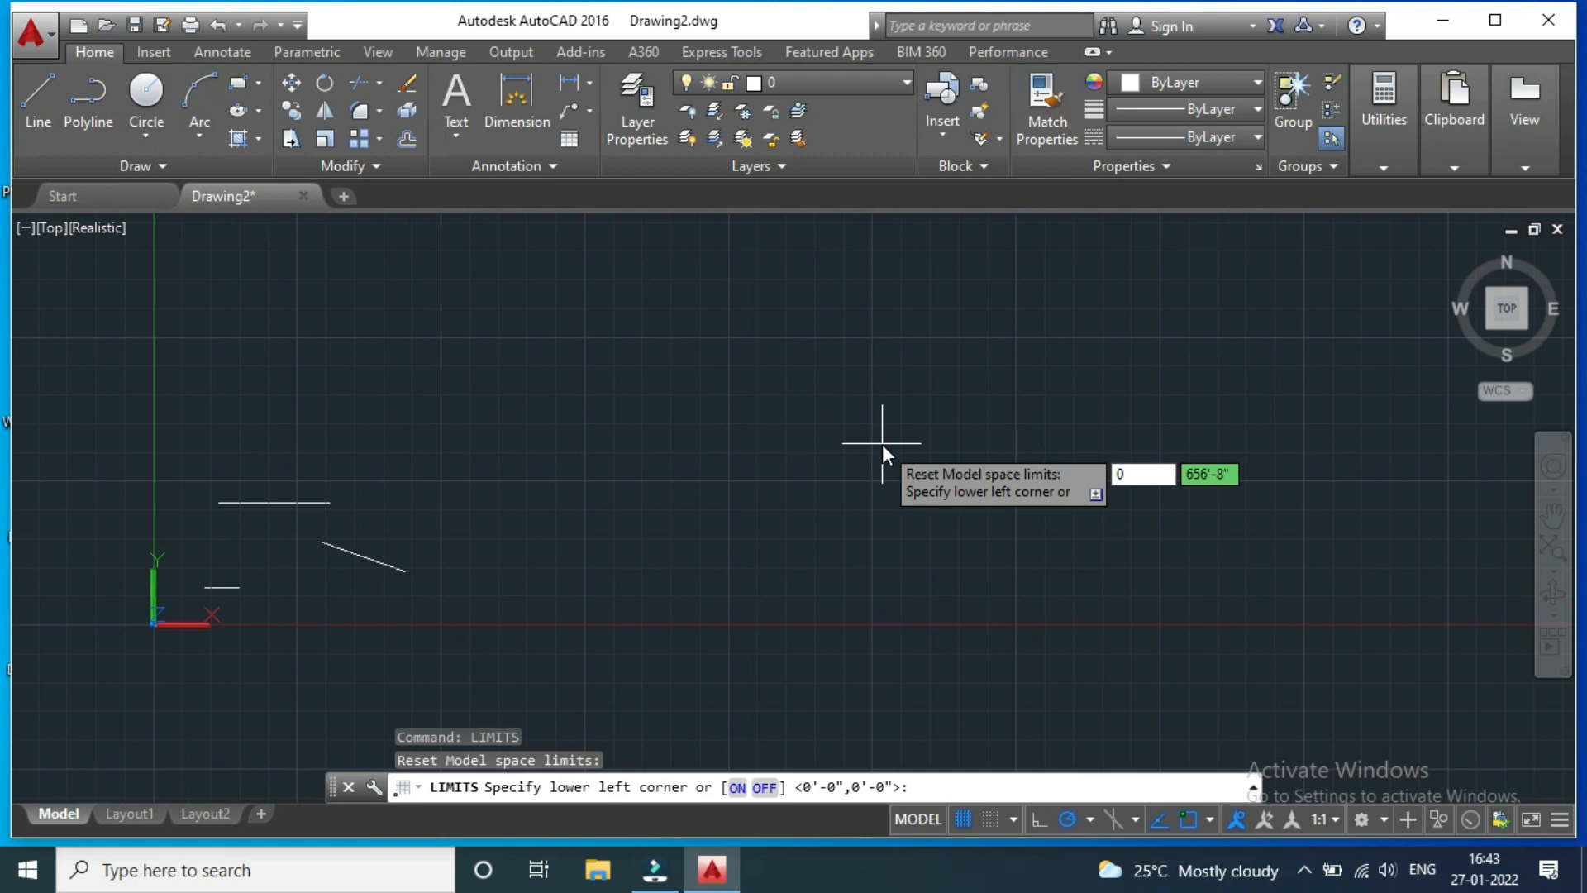
pyautogui.press('Tab')
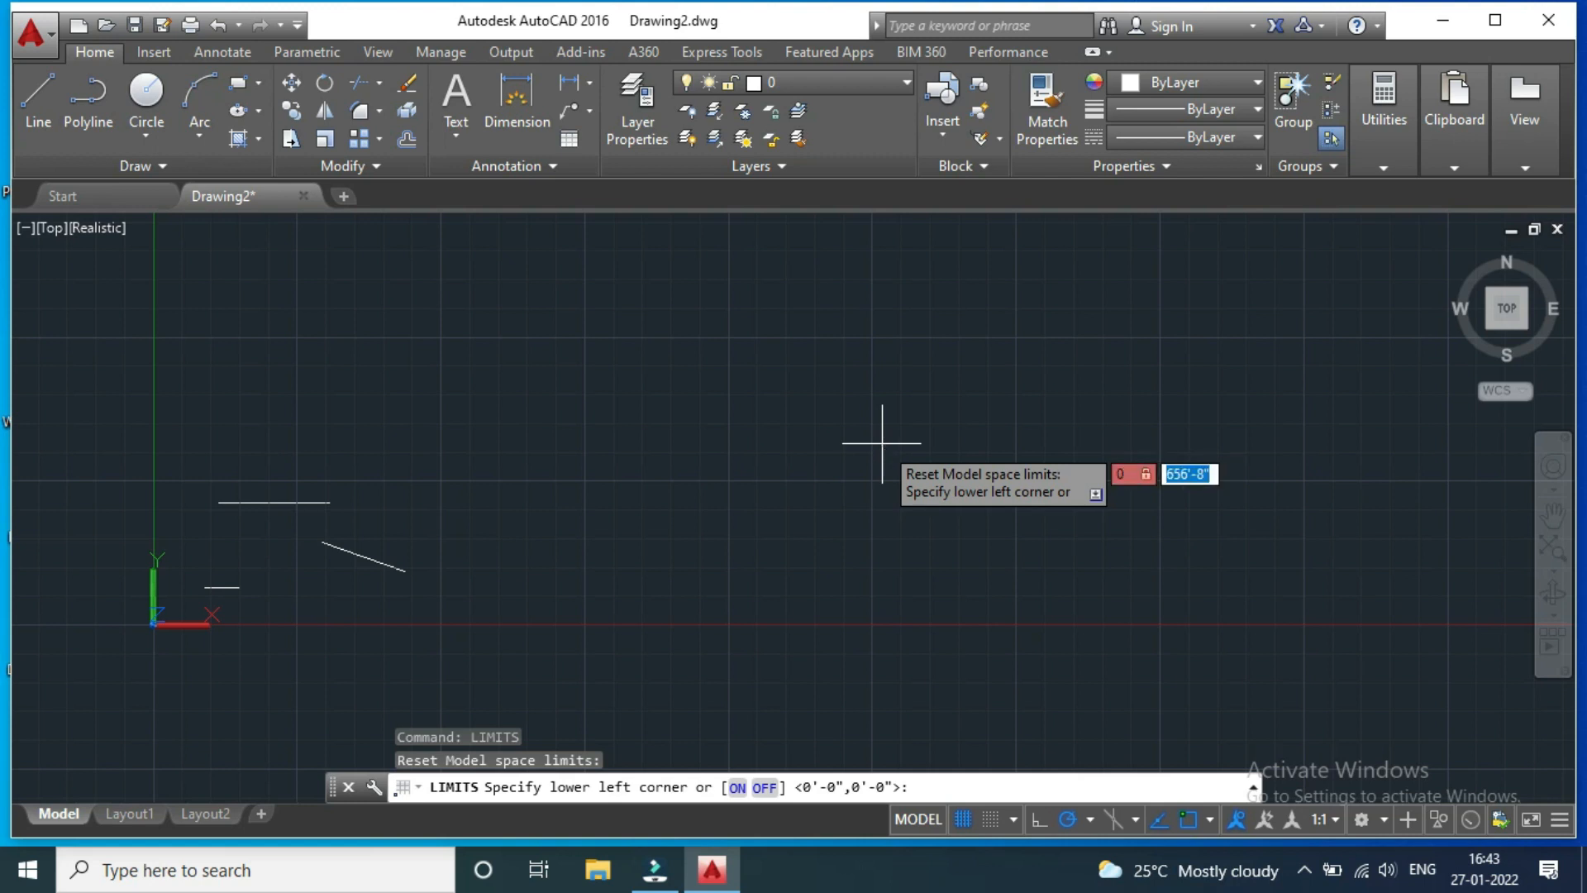
pyautogui.write('0')
pyautogui.press('Return')
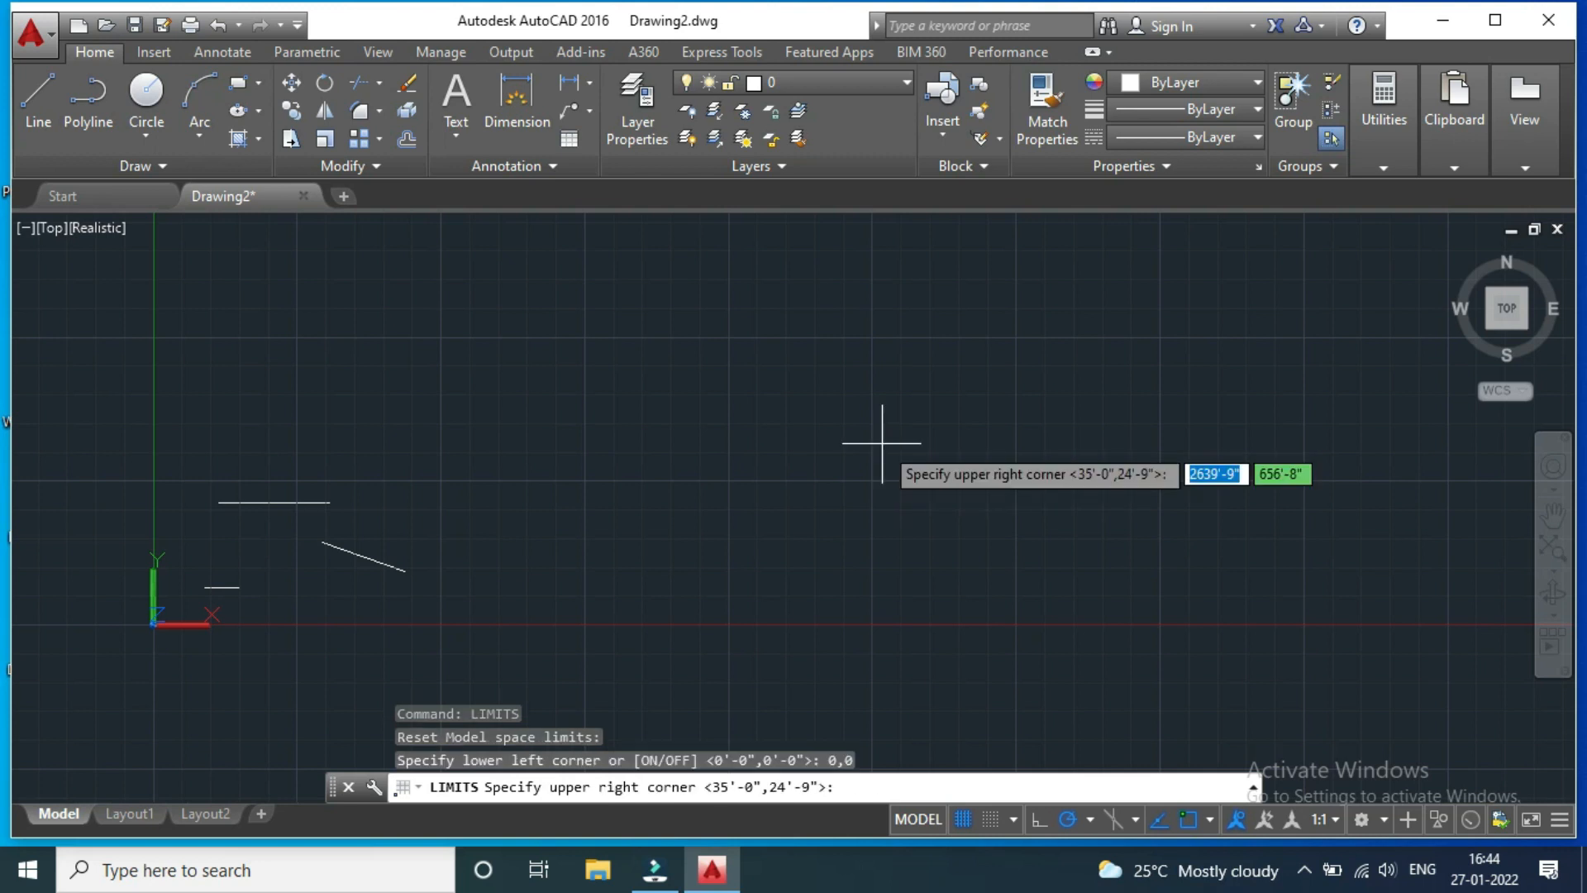
# Set the upper-right corner of the model space limits to 100,100
pyautogui.write('100')
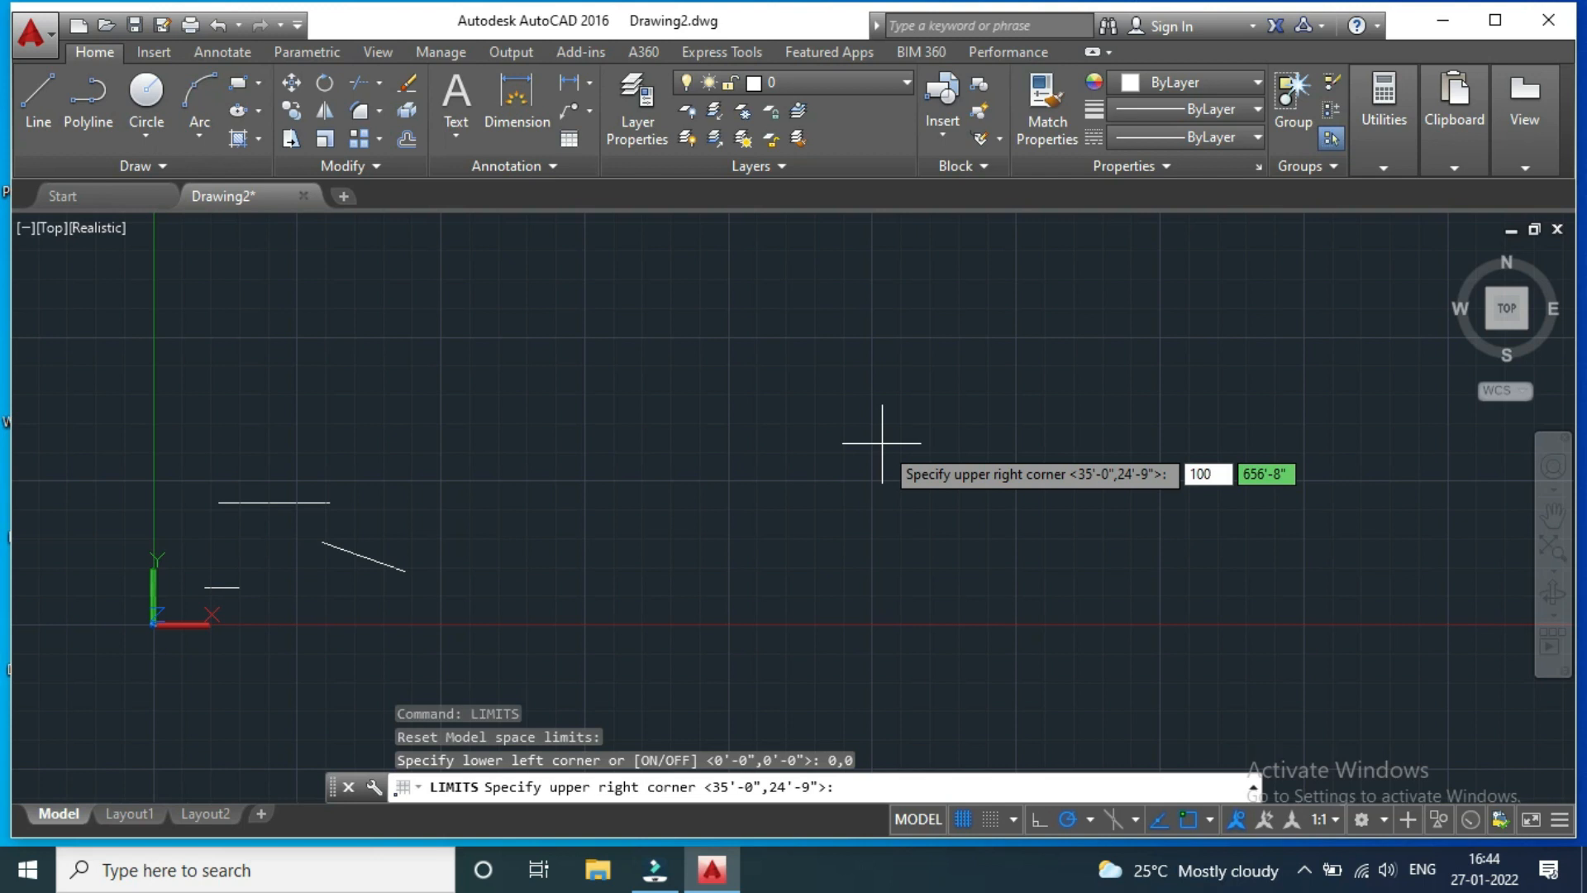
pyautogui.press('Tab')
pyautogui.write('1')
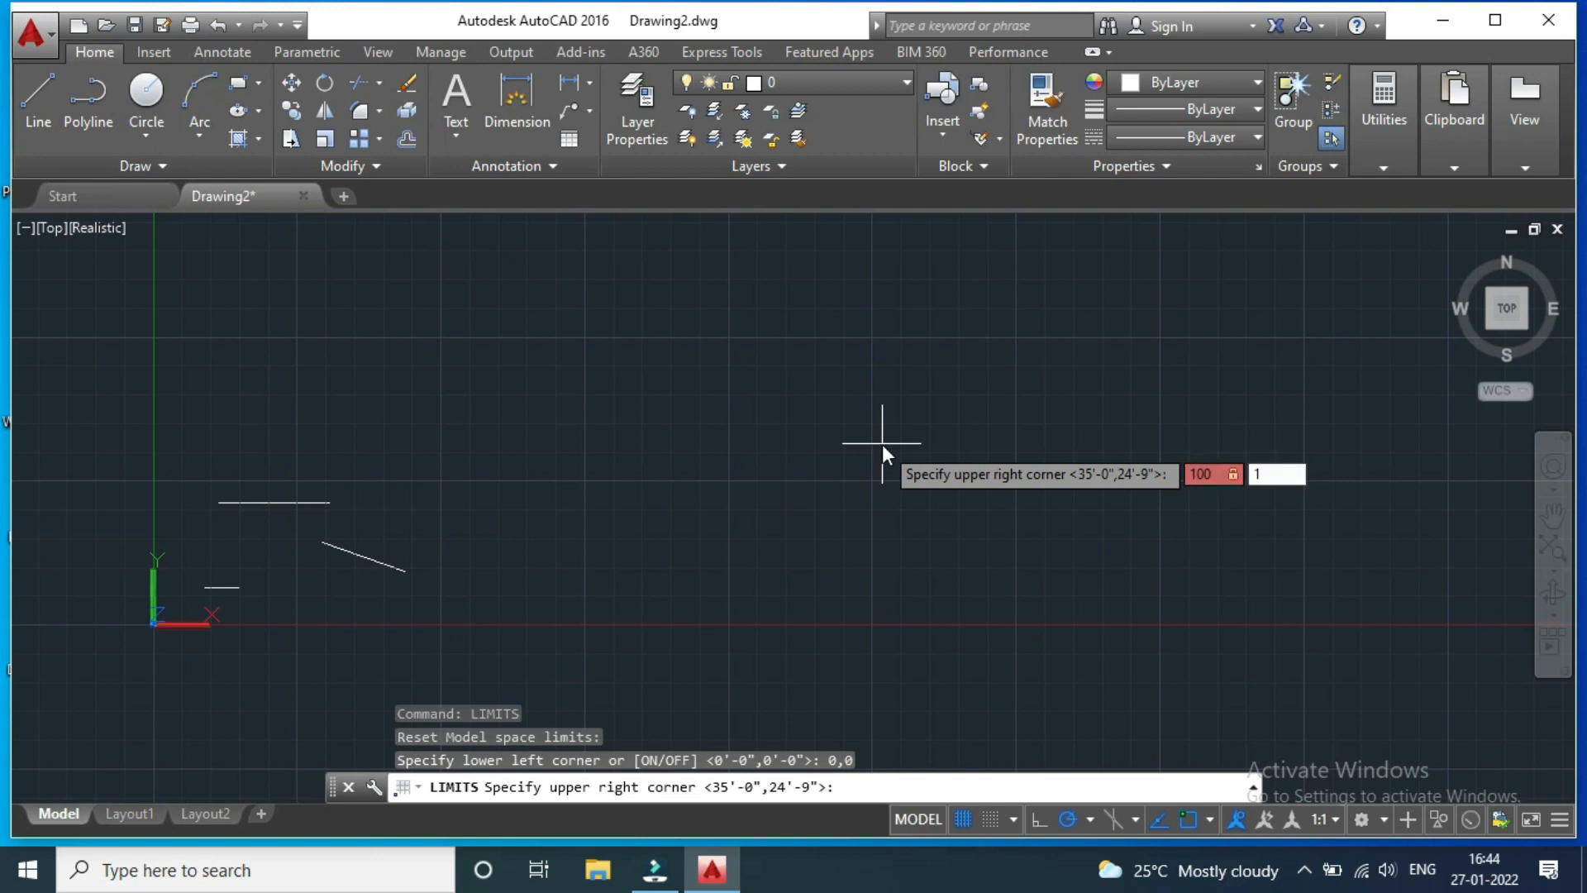
pyautogui.write('00')
pyautogui.press('Return')
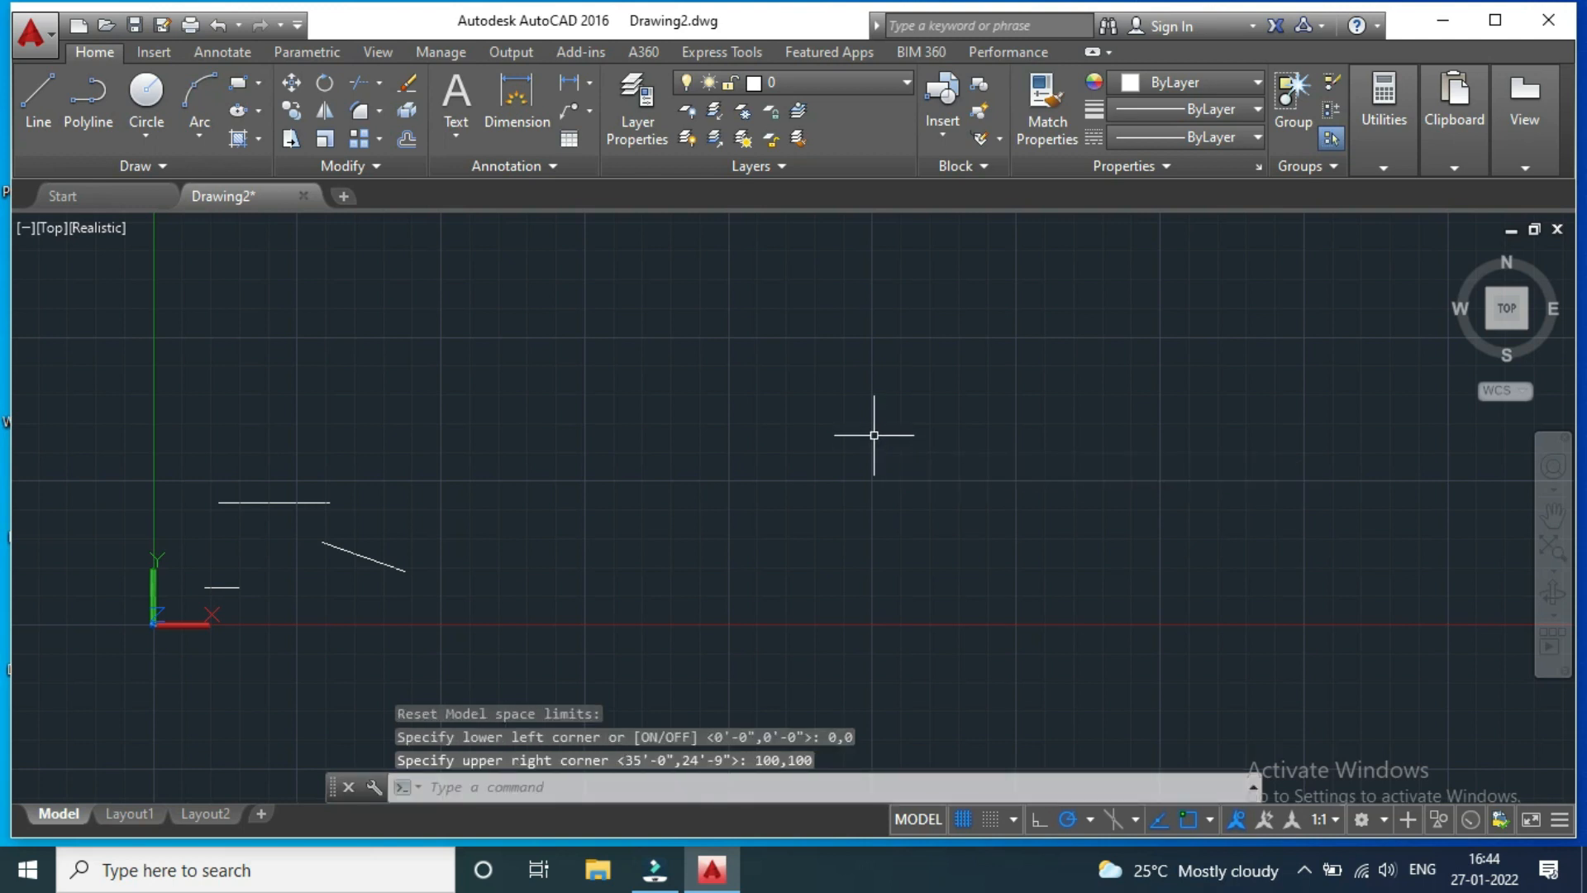
# Switch the viewport's visual style to 2D Wireframe
pyautogui.scroll(-2, 863, 470)
pyautogui.scroll(-3, 939, 432)
pyautogui.scroll(2, 957, 390)
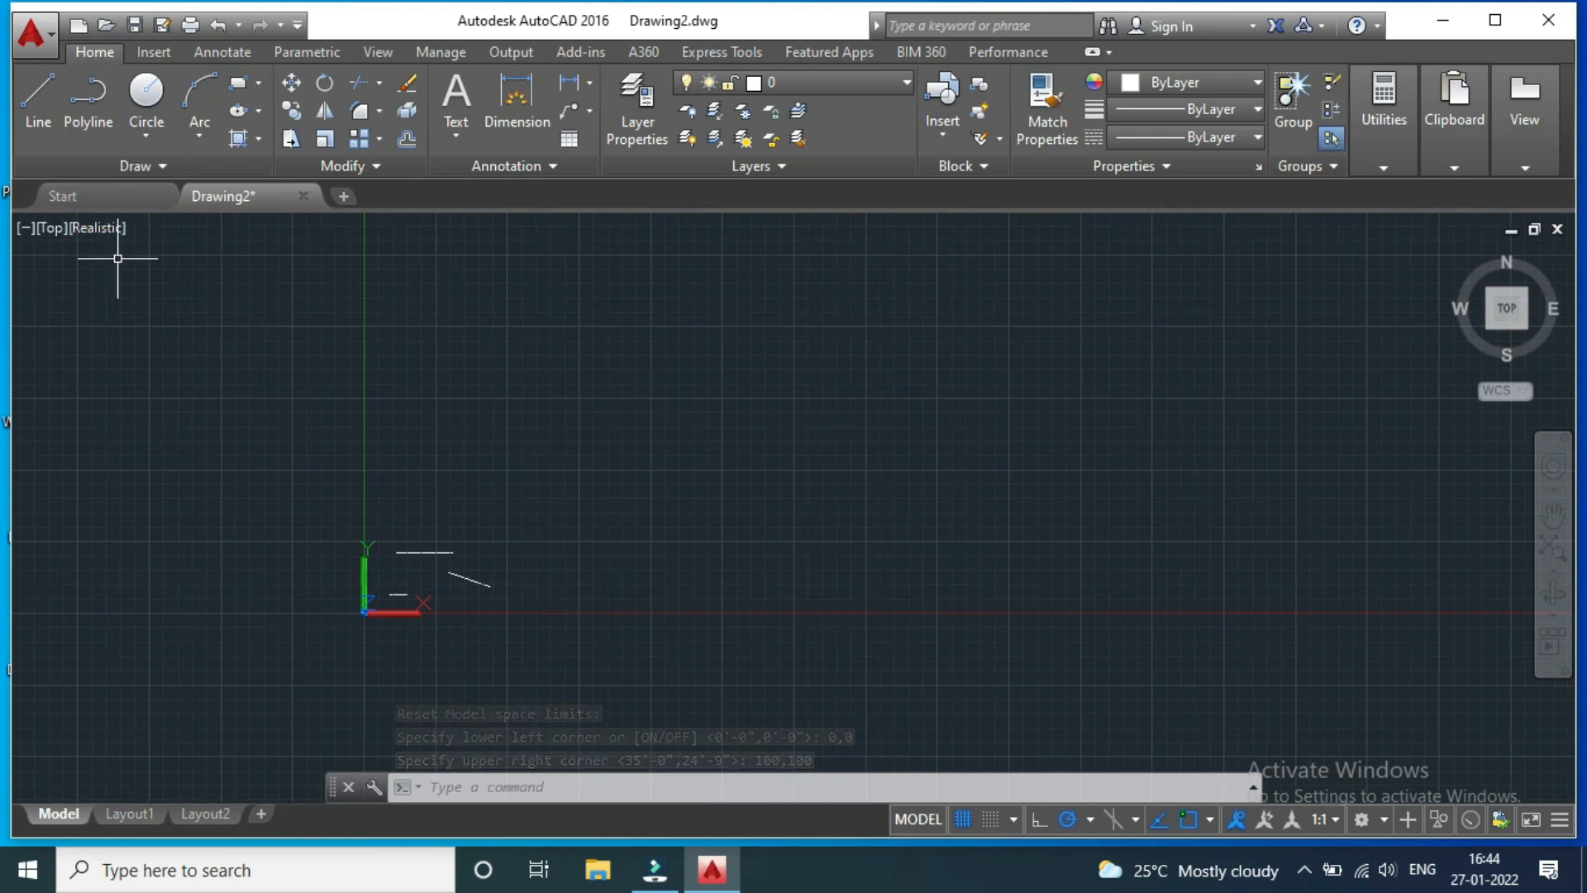
pyautogui.click(94, 230)
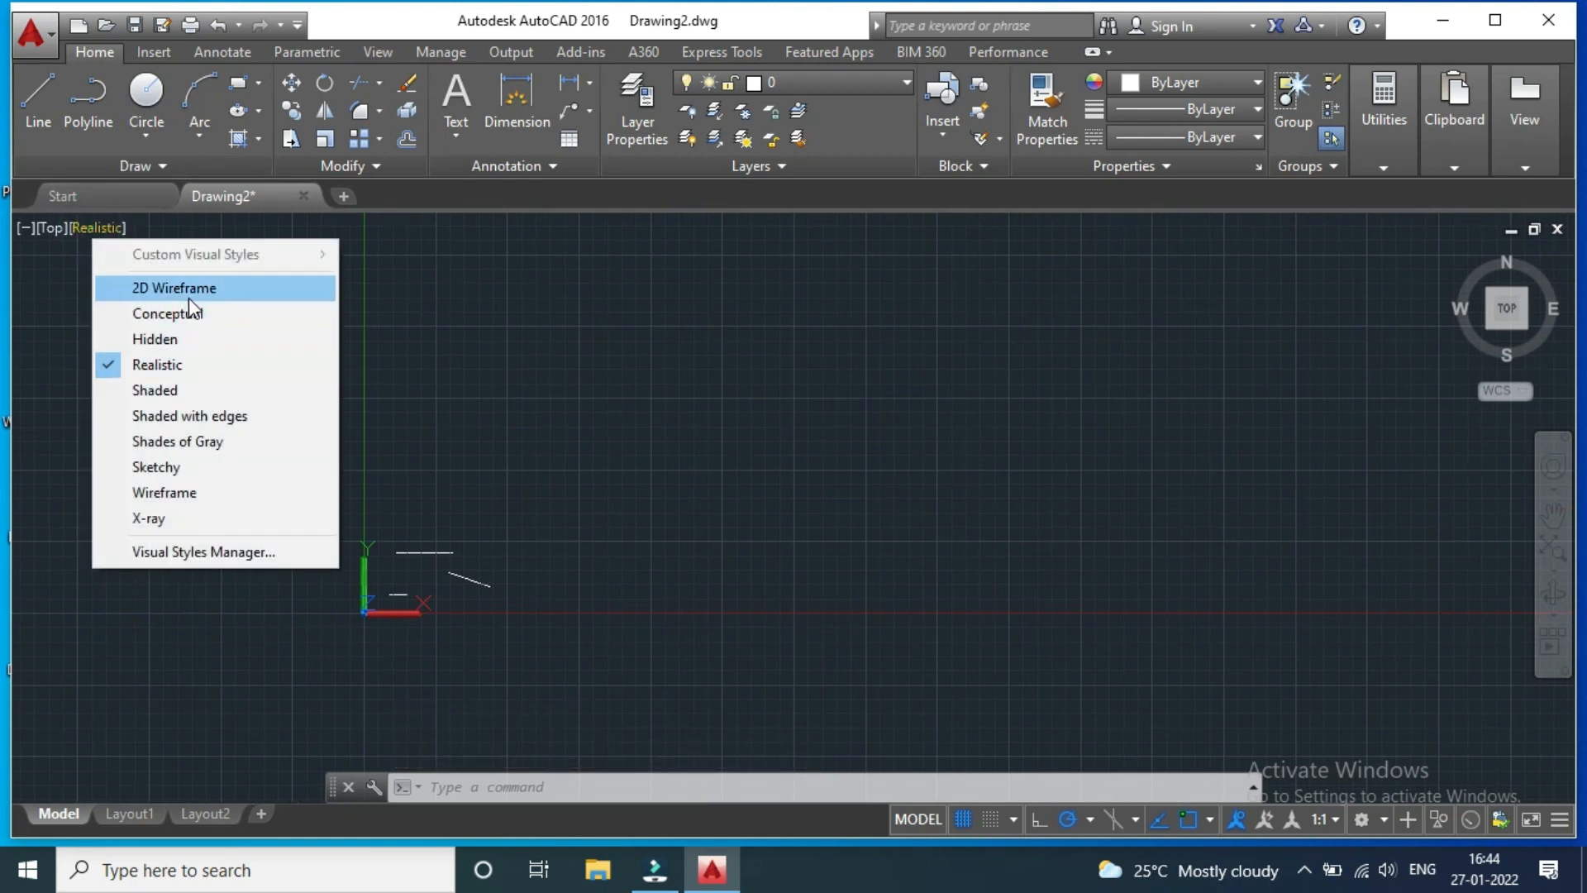
pyautogui.click(188, 293)
pyautogui.scroll(4, 772, 573)
pyautogui.scroll(-4, 623, 538)
pyautogui.scroll(2, 529, 480)
pyautogui.scroll(2, 337, 425)
pyautogui.scroll(-2, 323, 430)
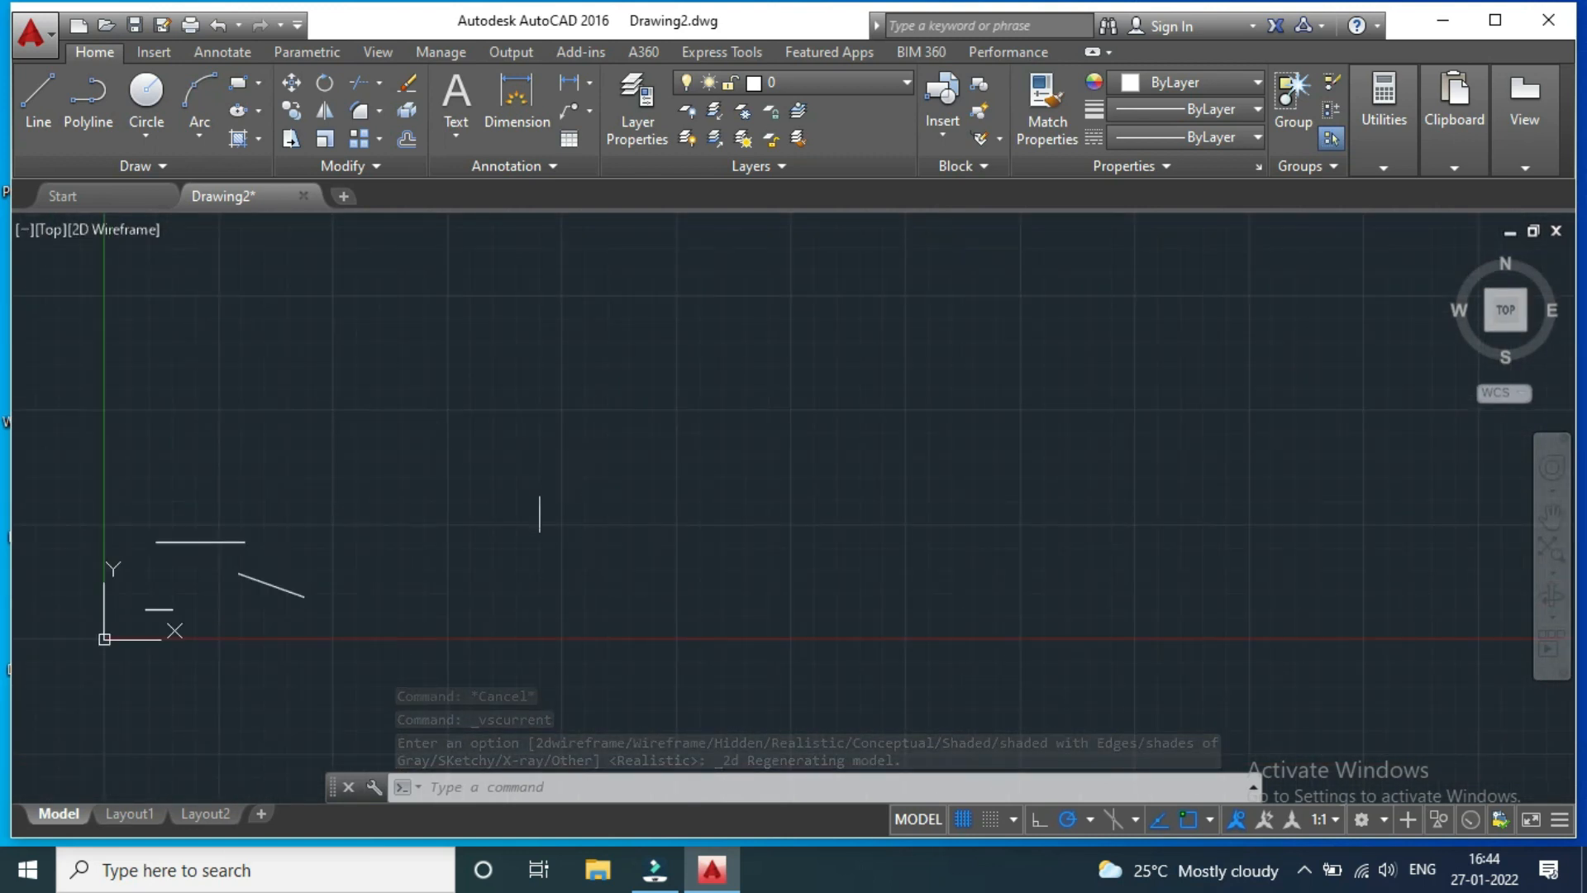
pyautogui.scroll(-2, 846, 347)
pyautogui.scroll(2, 878, 312)
pyautogui.scroll(-2, 462, 409)
pyautogui.scroll(2, 291, 344)
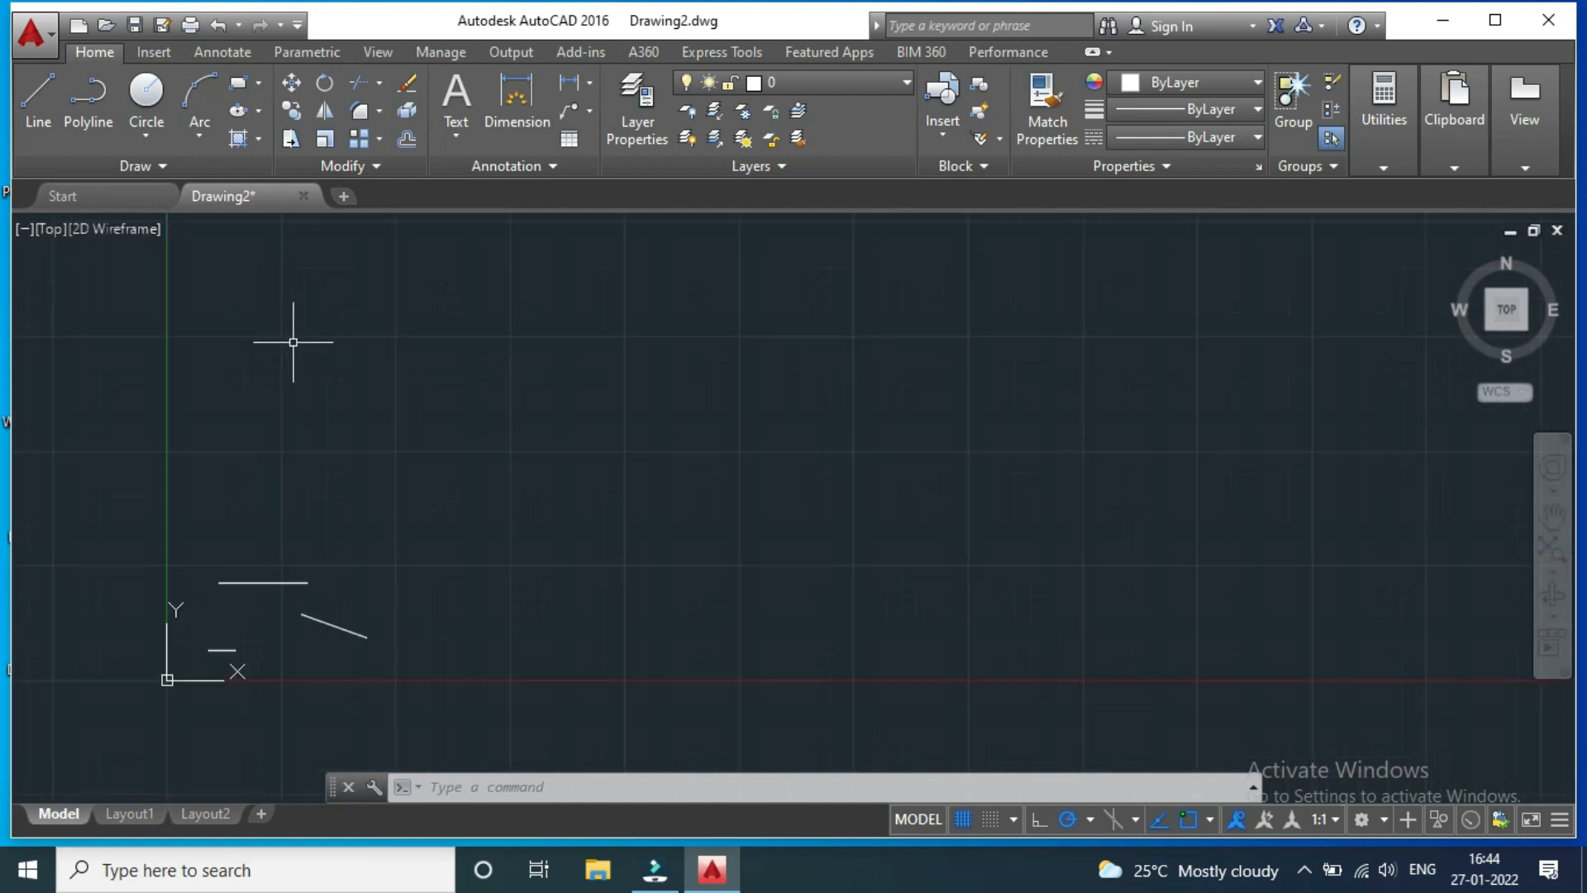
pyautogui.scroll(2, 490, 424)
pyautogui.scroll(-2, 826, 463)
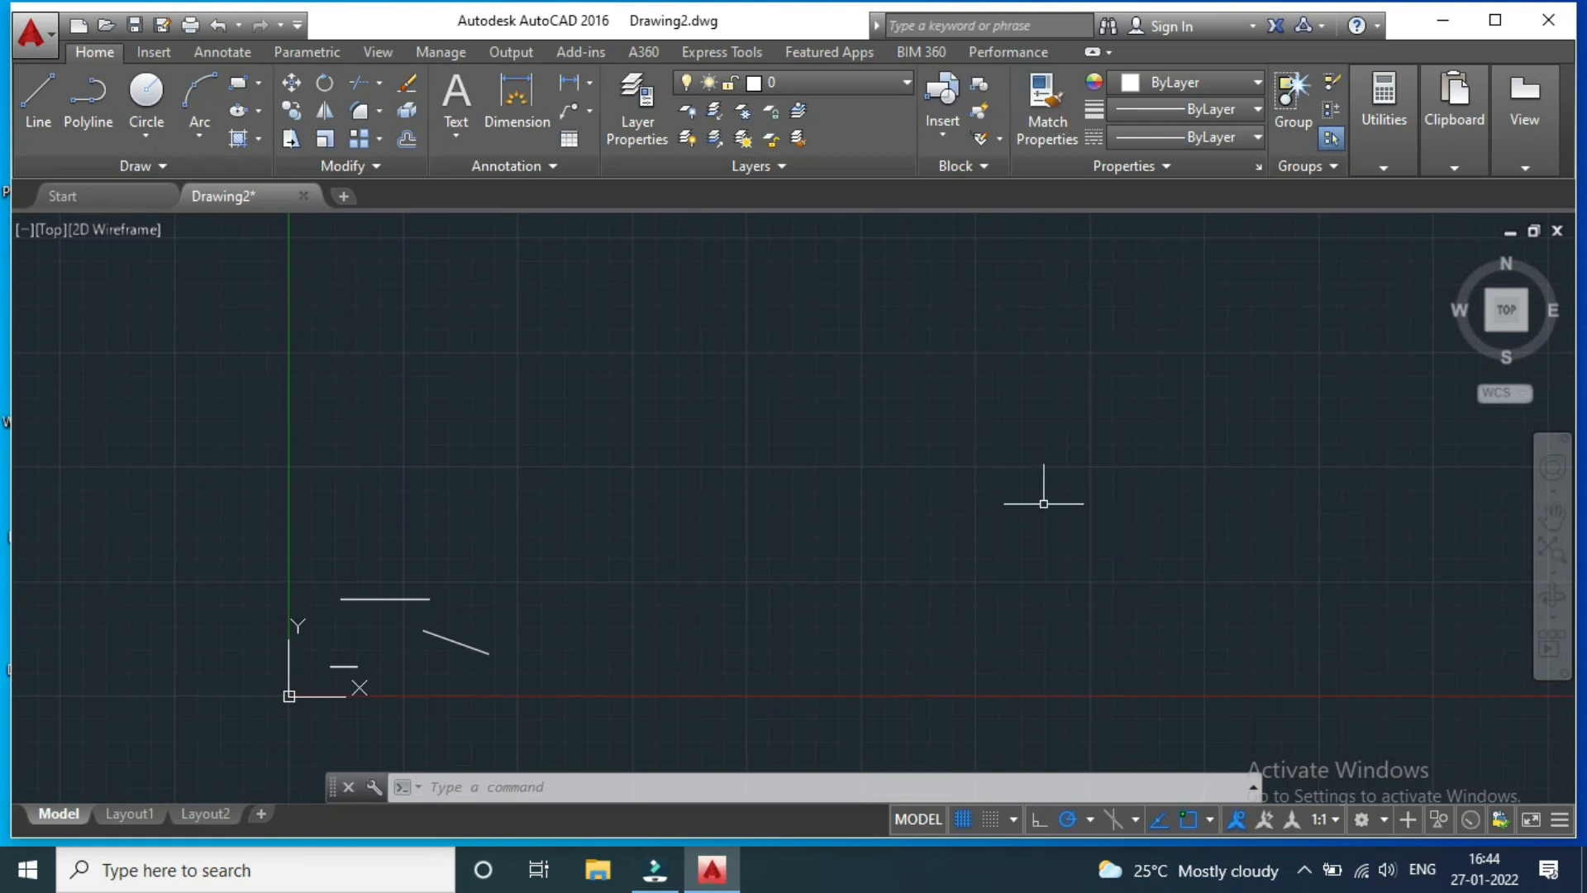
pyautogui.scroll(2, 827, 475)
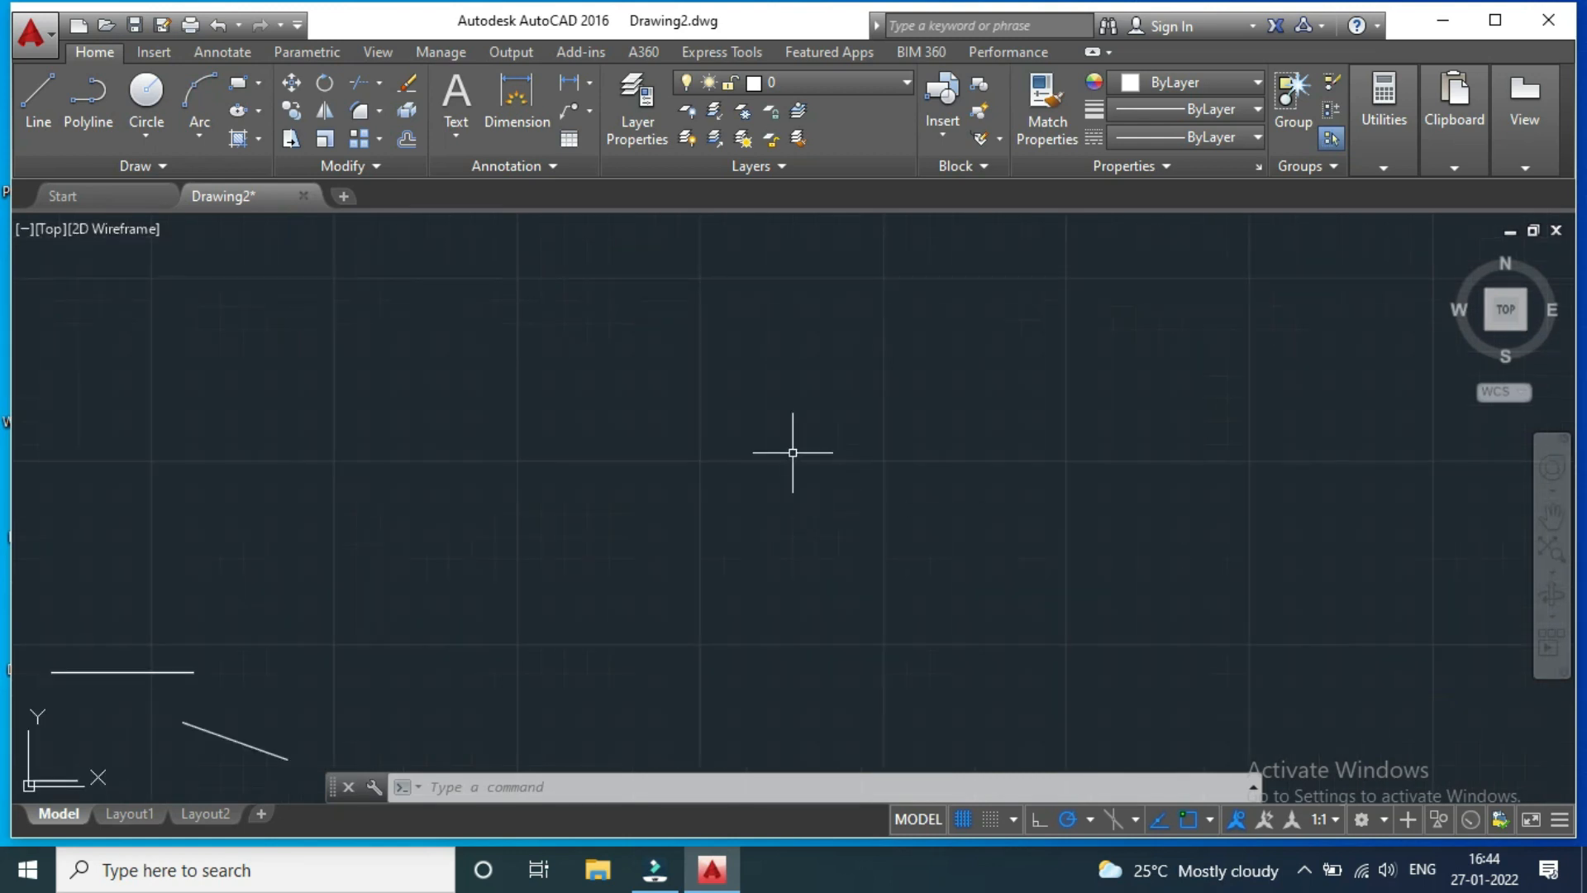
pyautogui.scroll(-2, 770, 446)
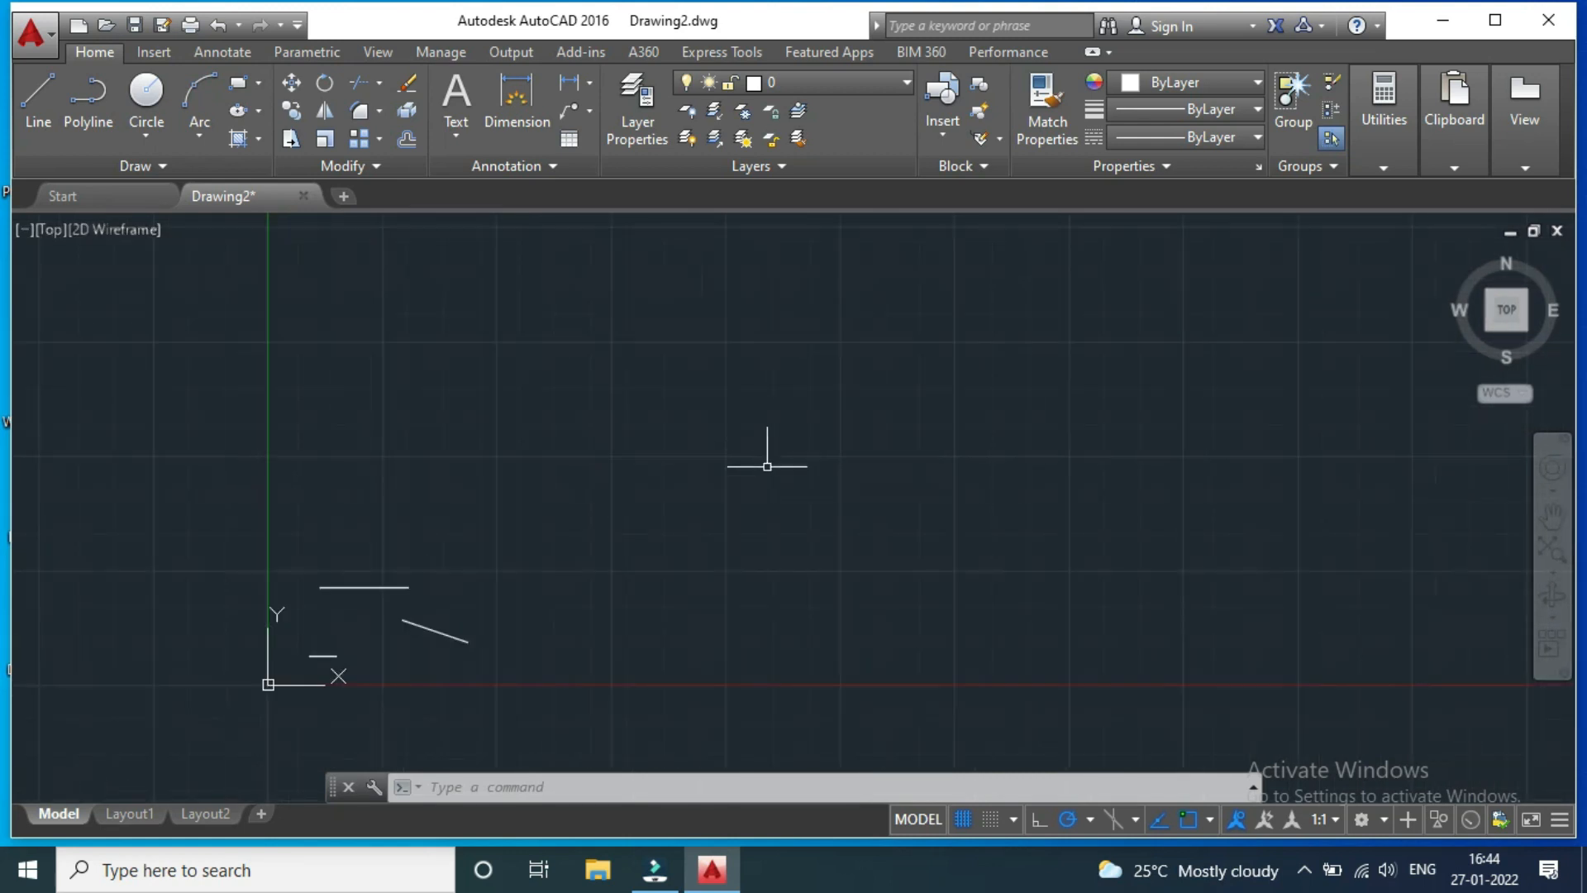
pyautogui.click(1304, 870)
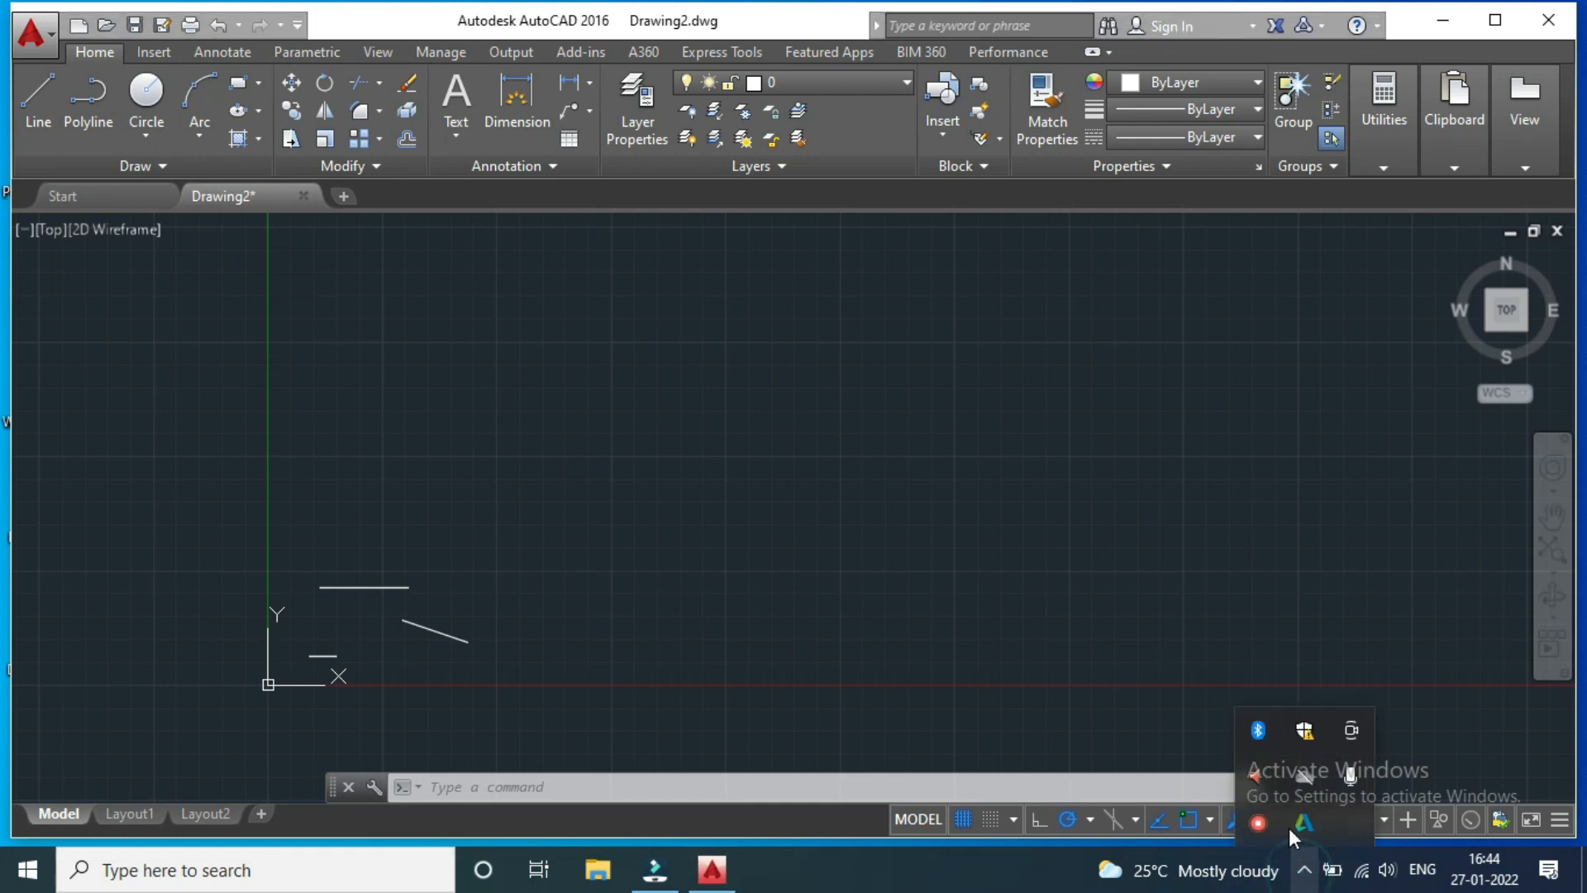
pyautogui.rightClick(1259, 825)
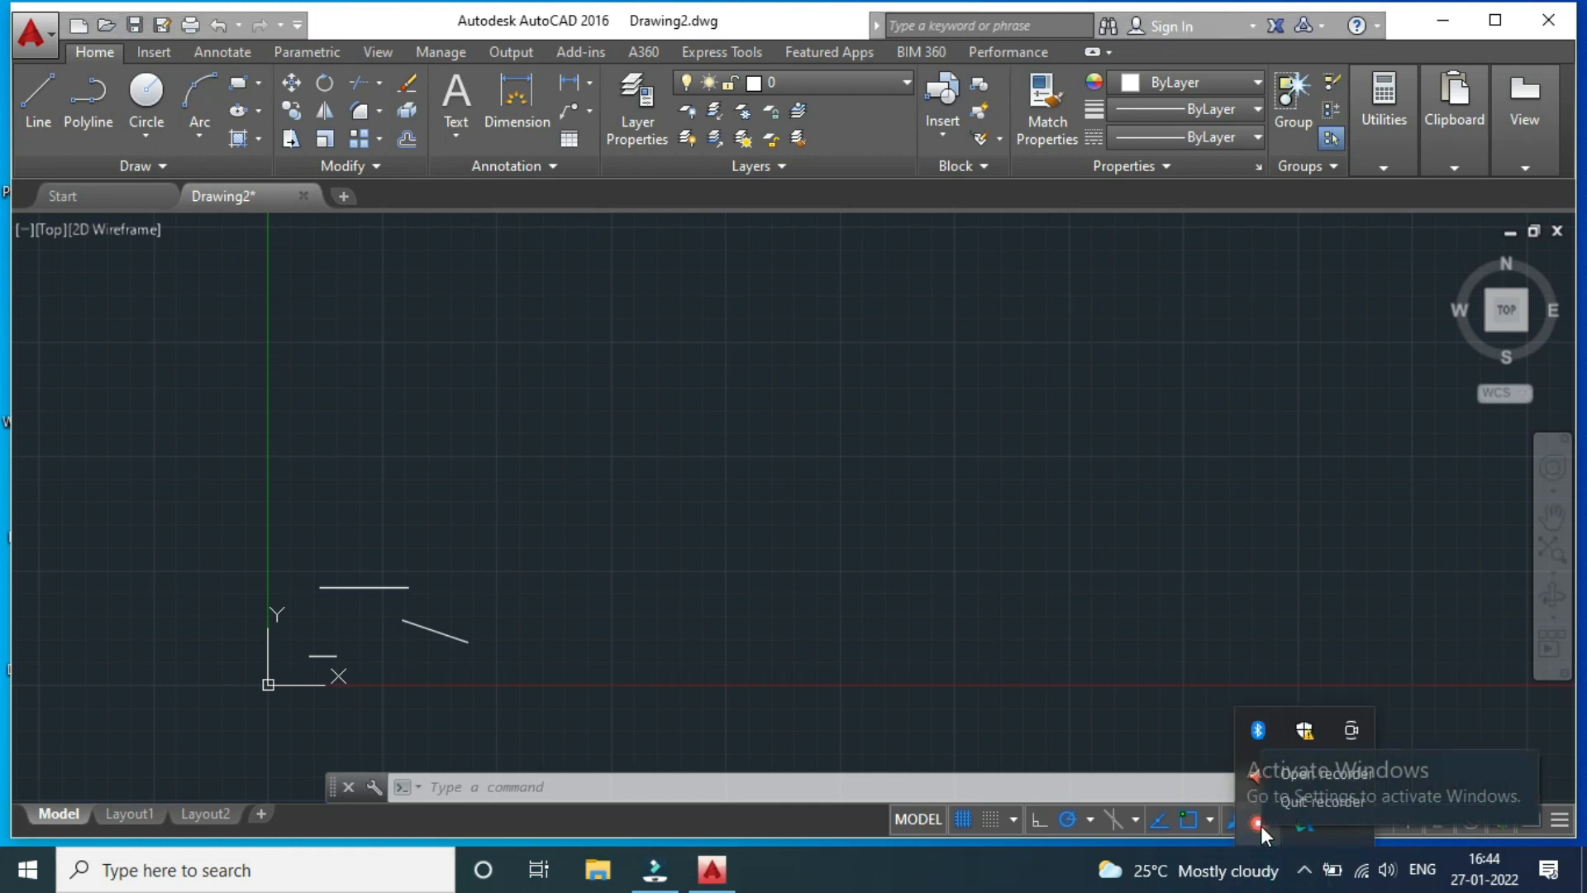
pyautogui.click(1313, 777)
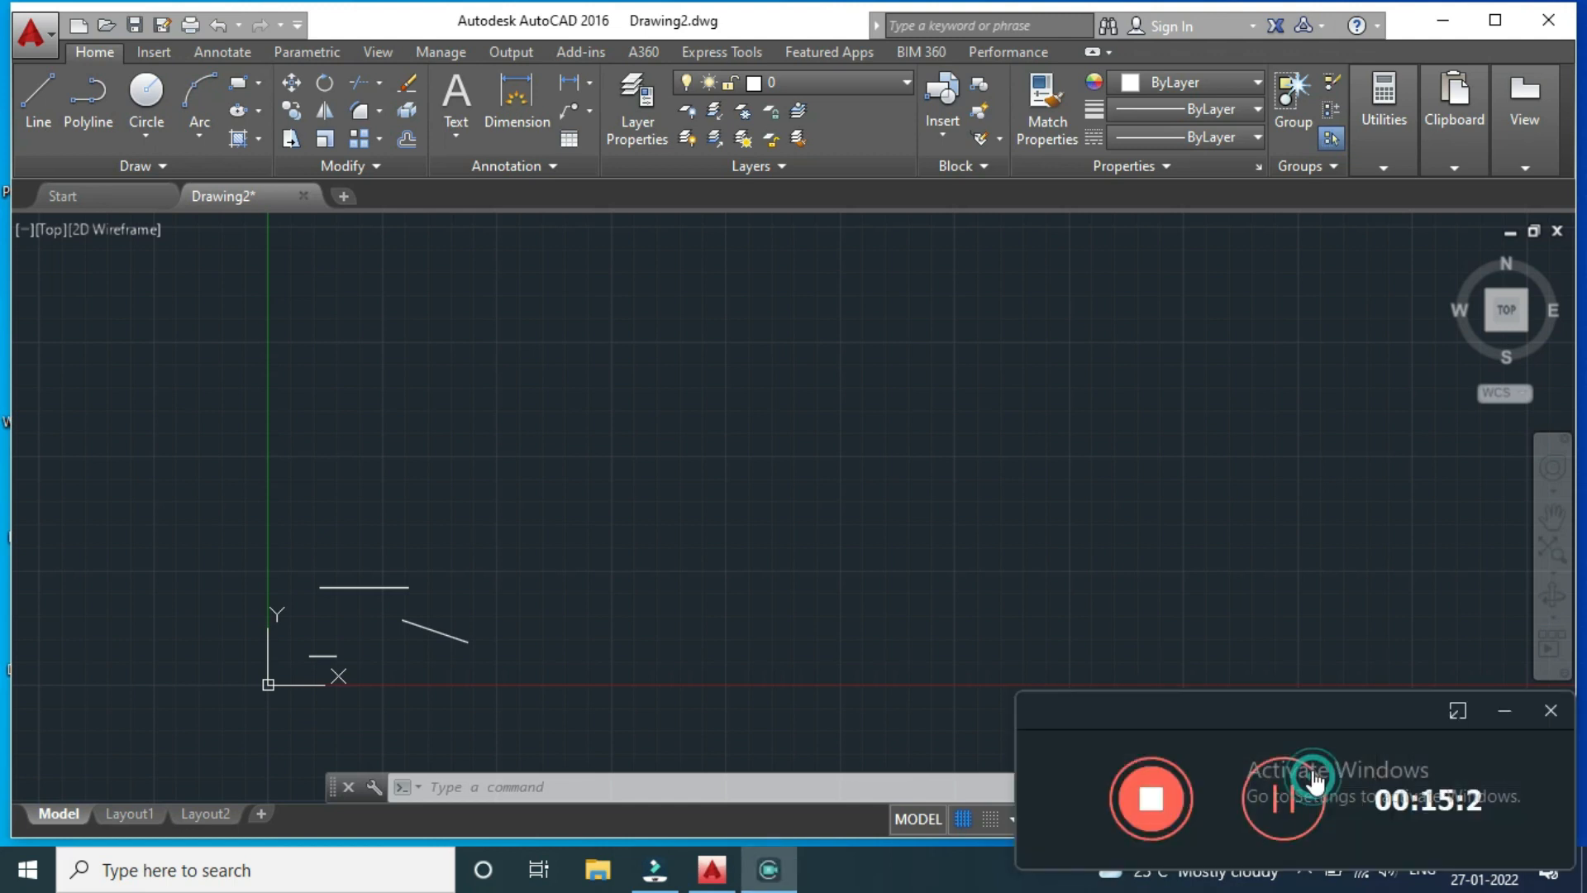
pyautogui.click(1503, 712)
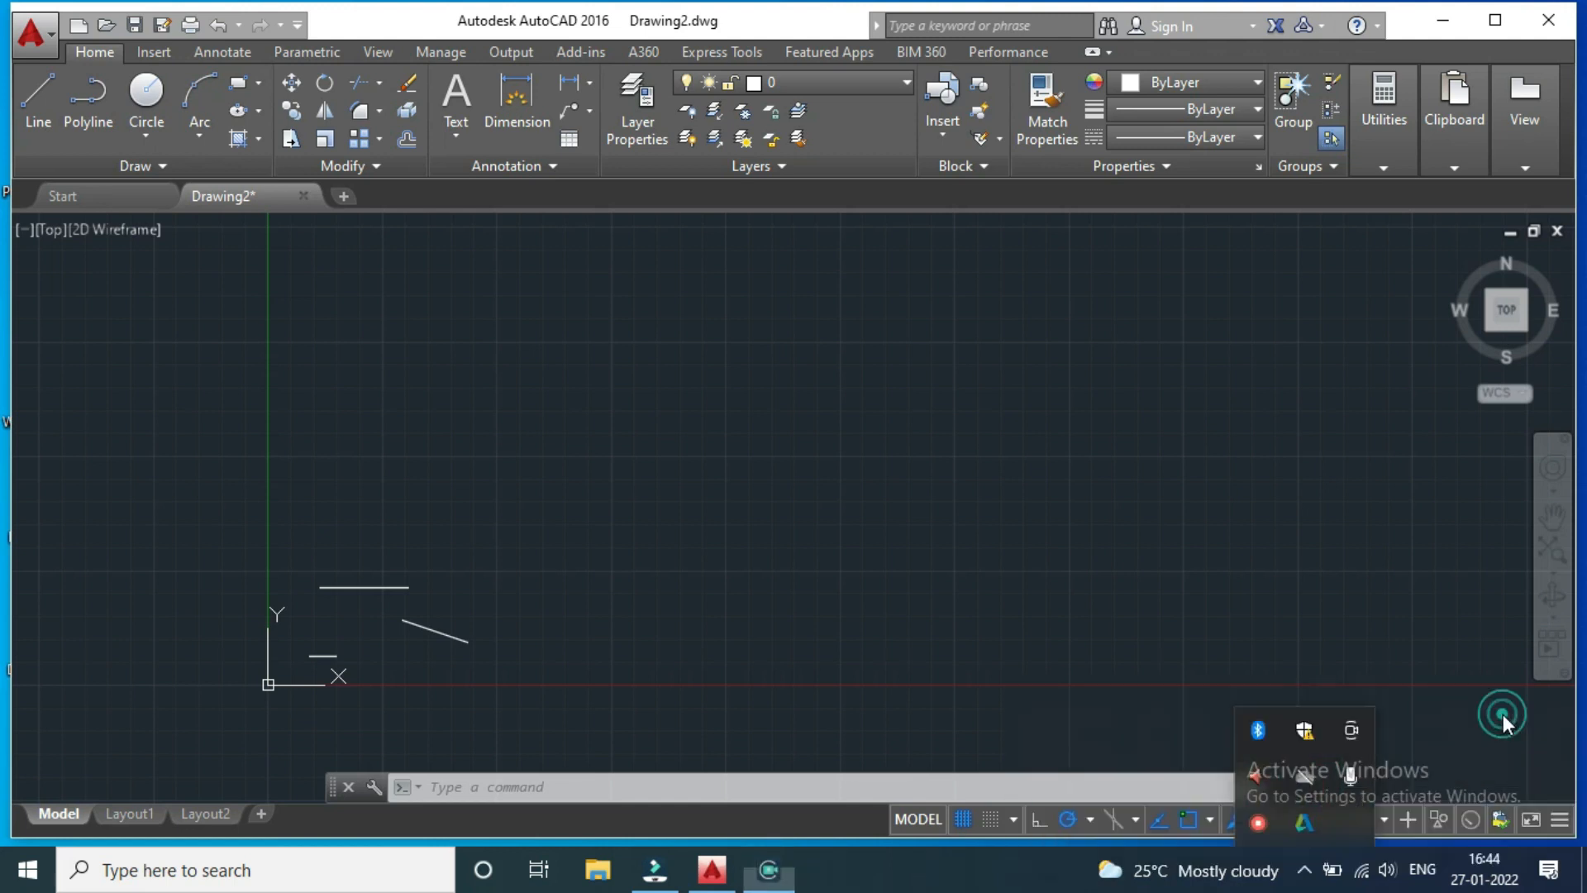